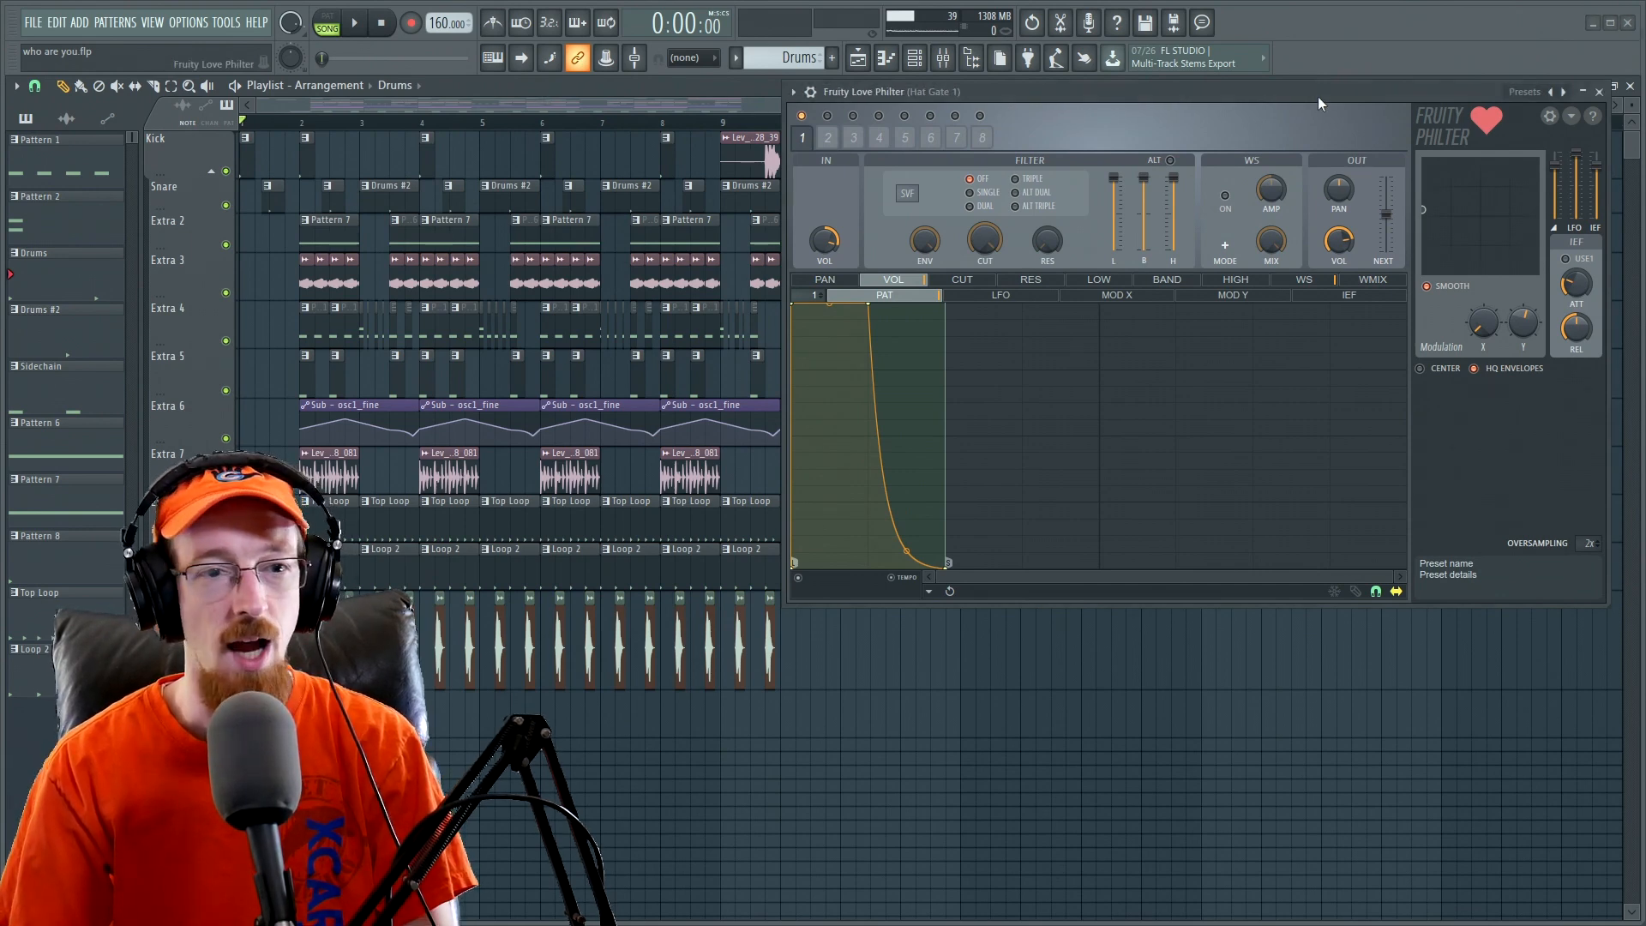
- Play the opening of the arrangement to hear the gated hats, and stop playback
{"action": "key", "text": "space"}
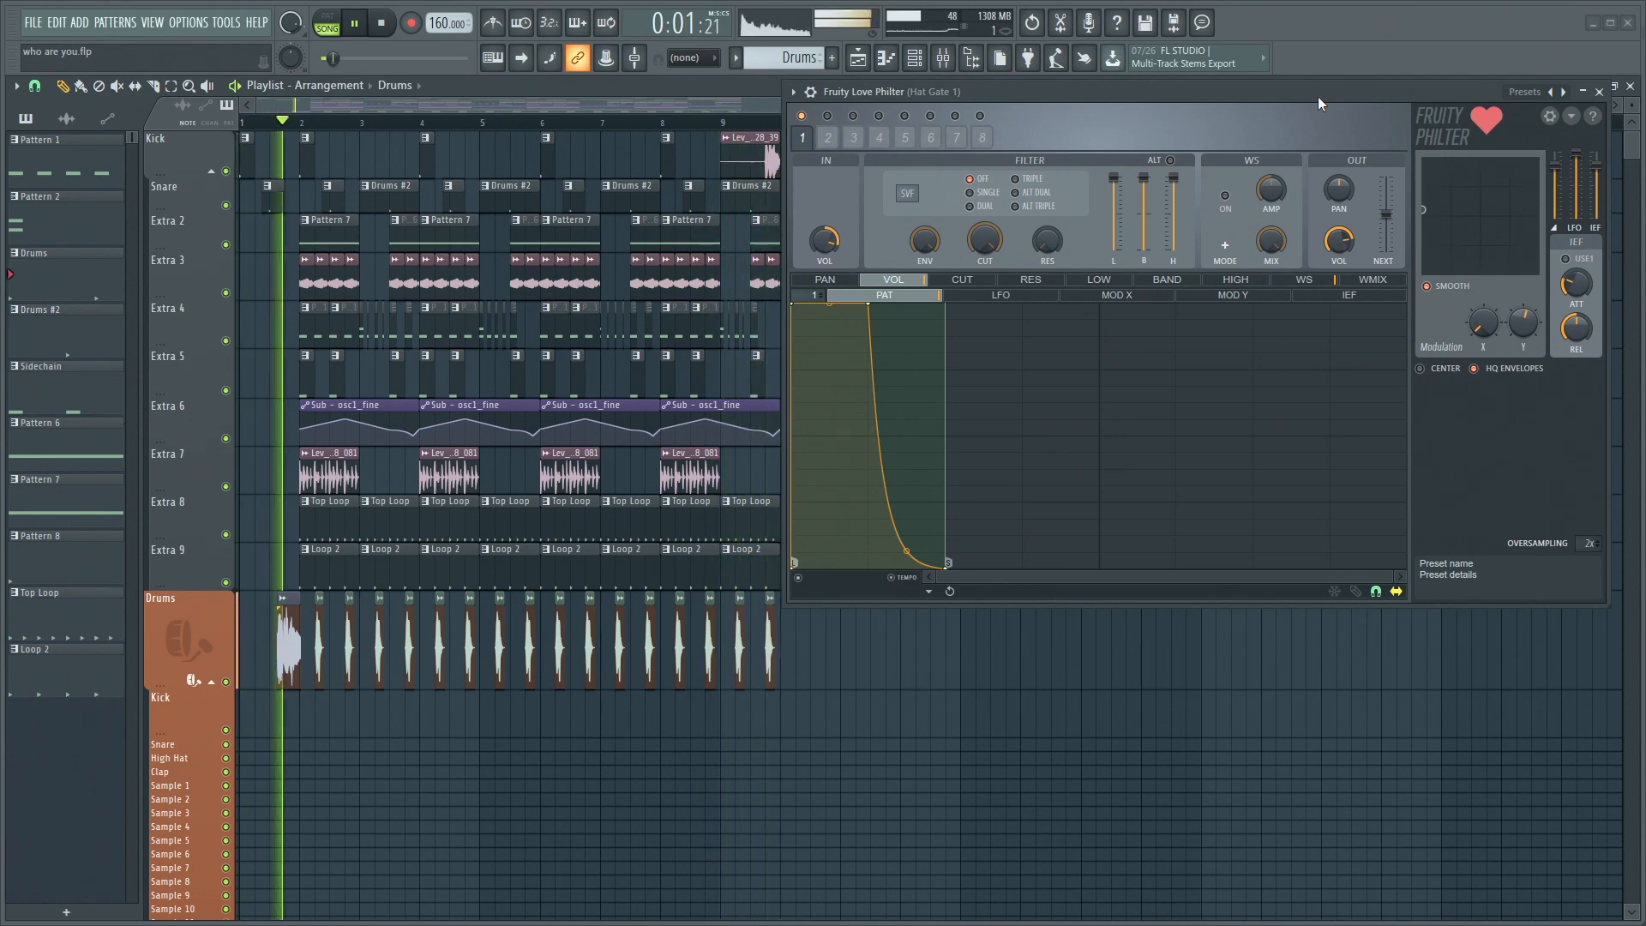
{"action": "key", "text": "space"}
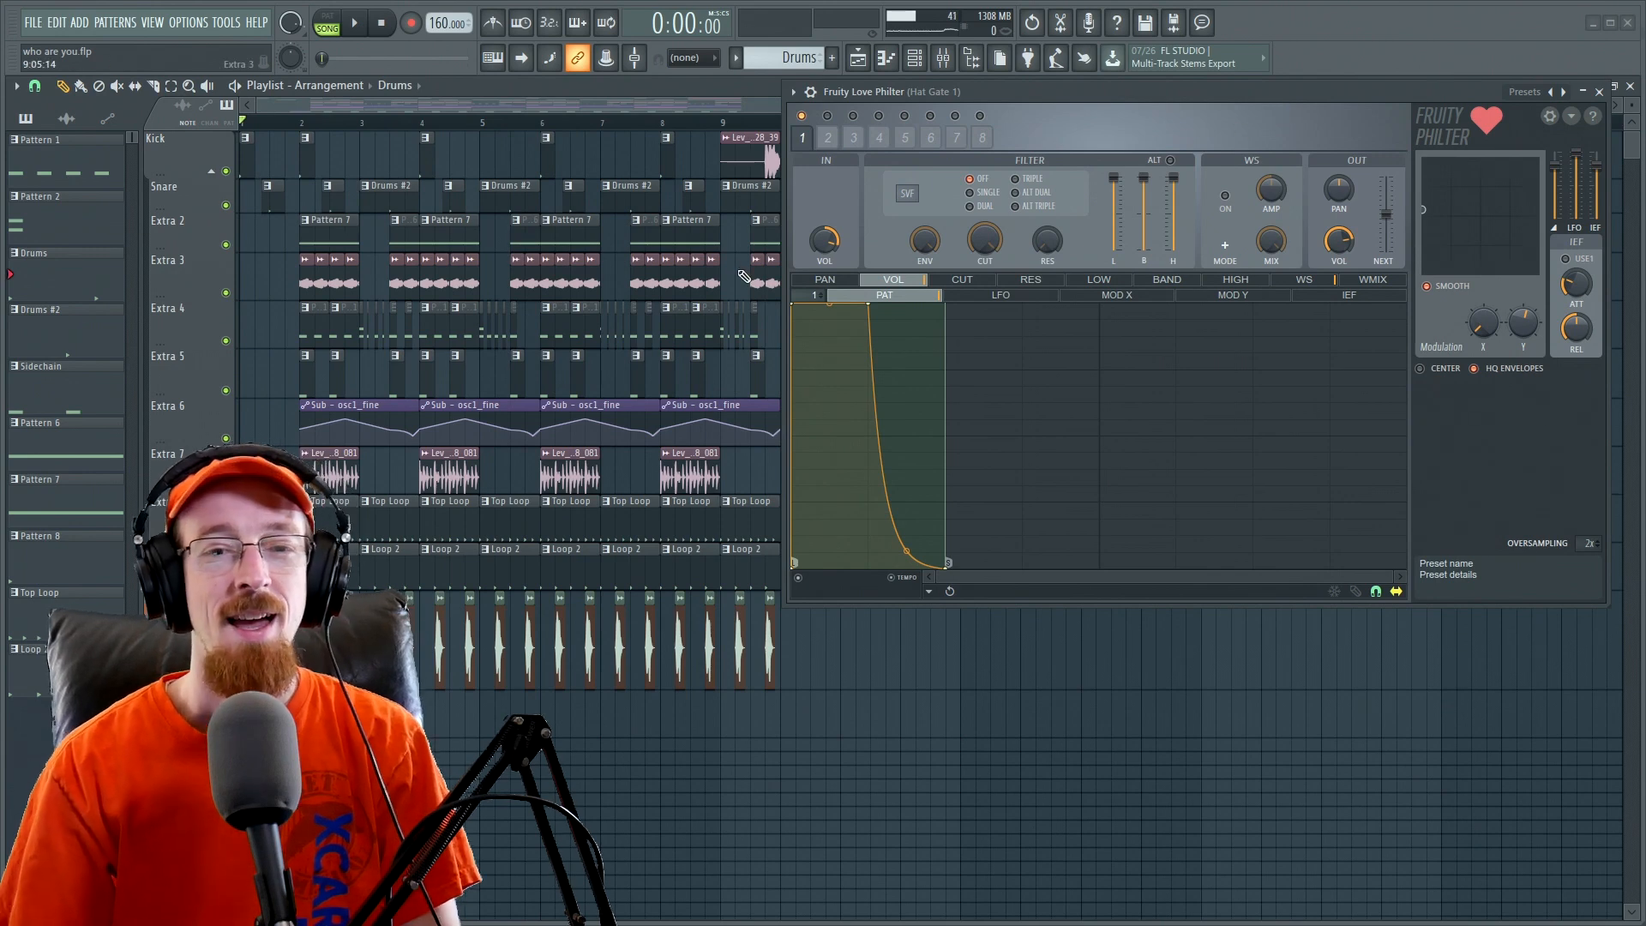
- Examine the volume's pattern, LFO, Mod X and IEF modulation curves, moving the XY modulation point to about 40% X
{"action": "mouse_move", "coordinate": [936, 296]}
{"action": "left_mouse_down"}
{"action": "mouse_move", "coordinate": [1307, 305]}
{"action": "mouse_move", "coordinate": [951, 294]}
{"action": "left_mouse_up"}
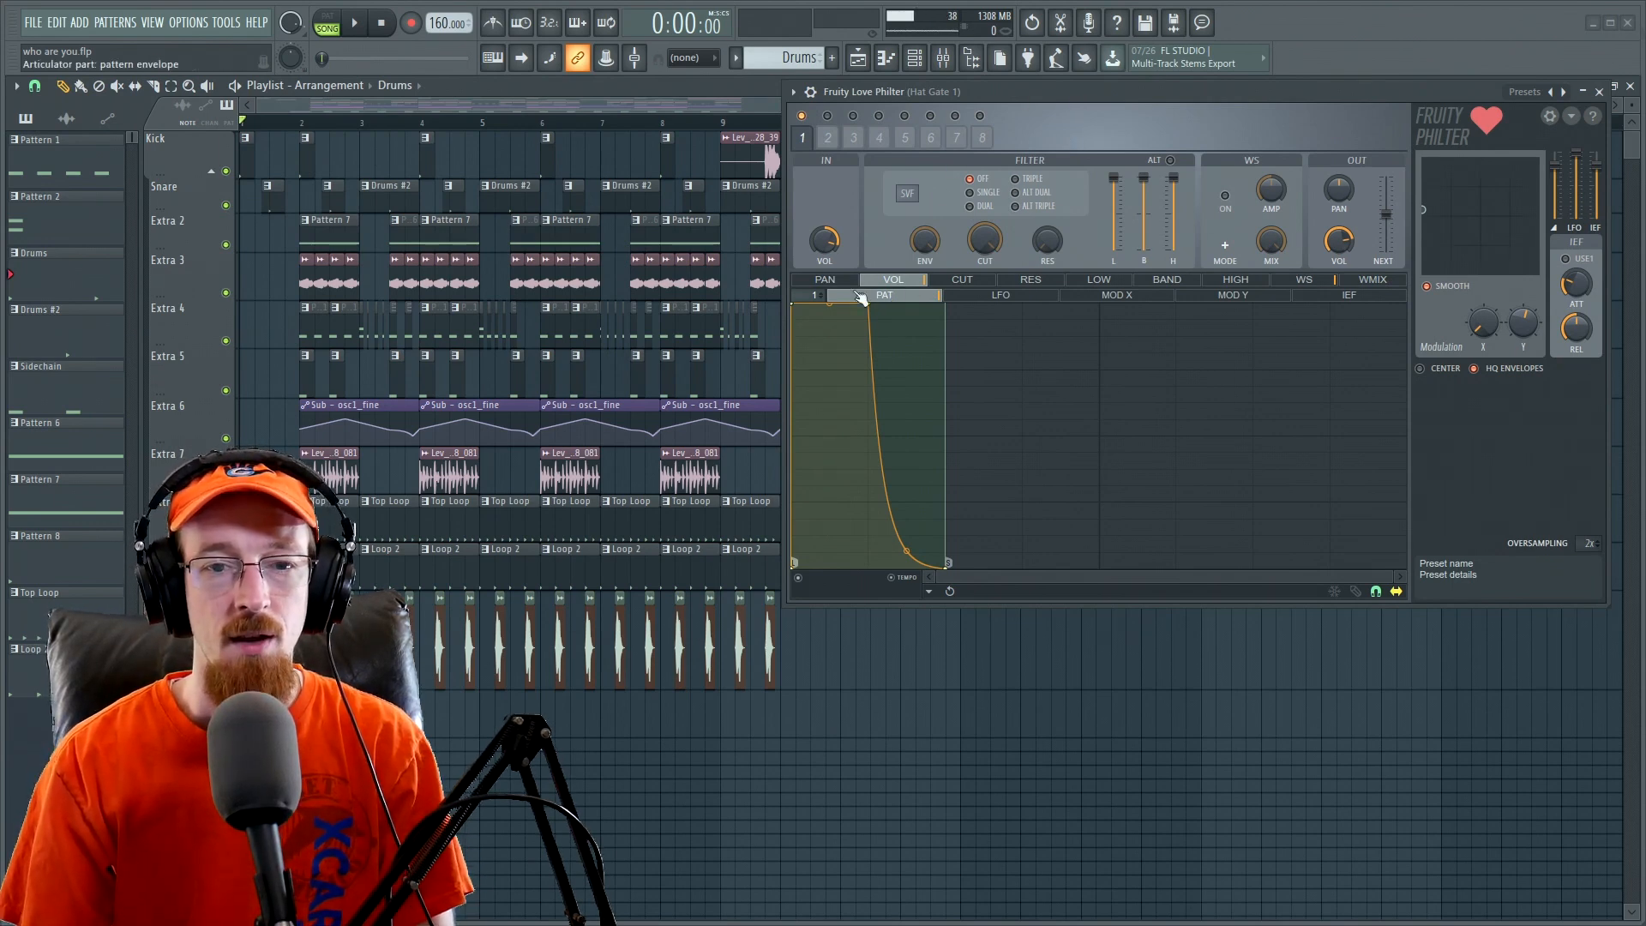
{"action": "left_click", "coordinate": [1003, 295]}
{"action": "left_click", "coordinate": [1106, 296]}
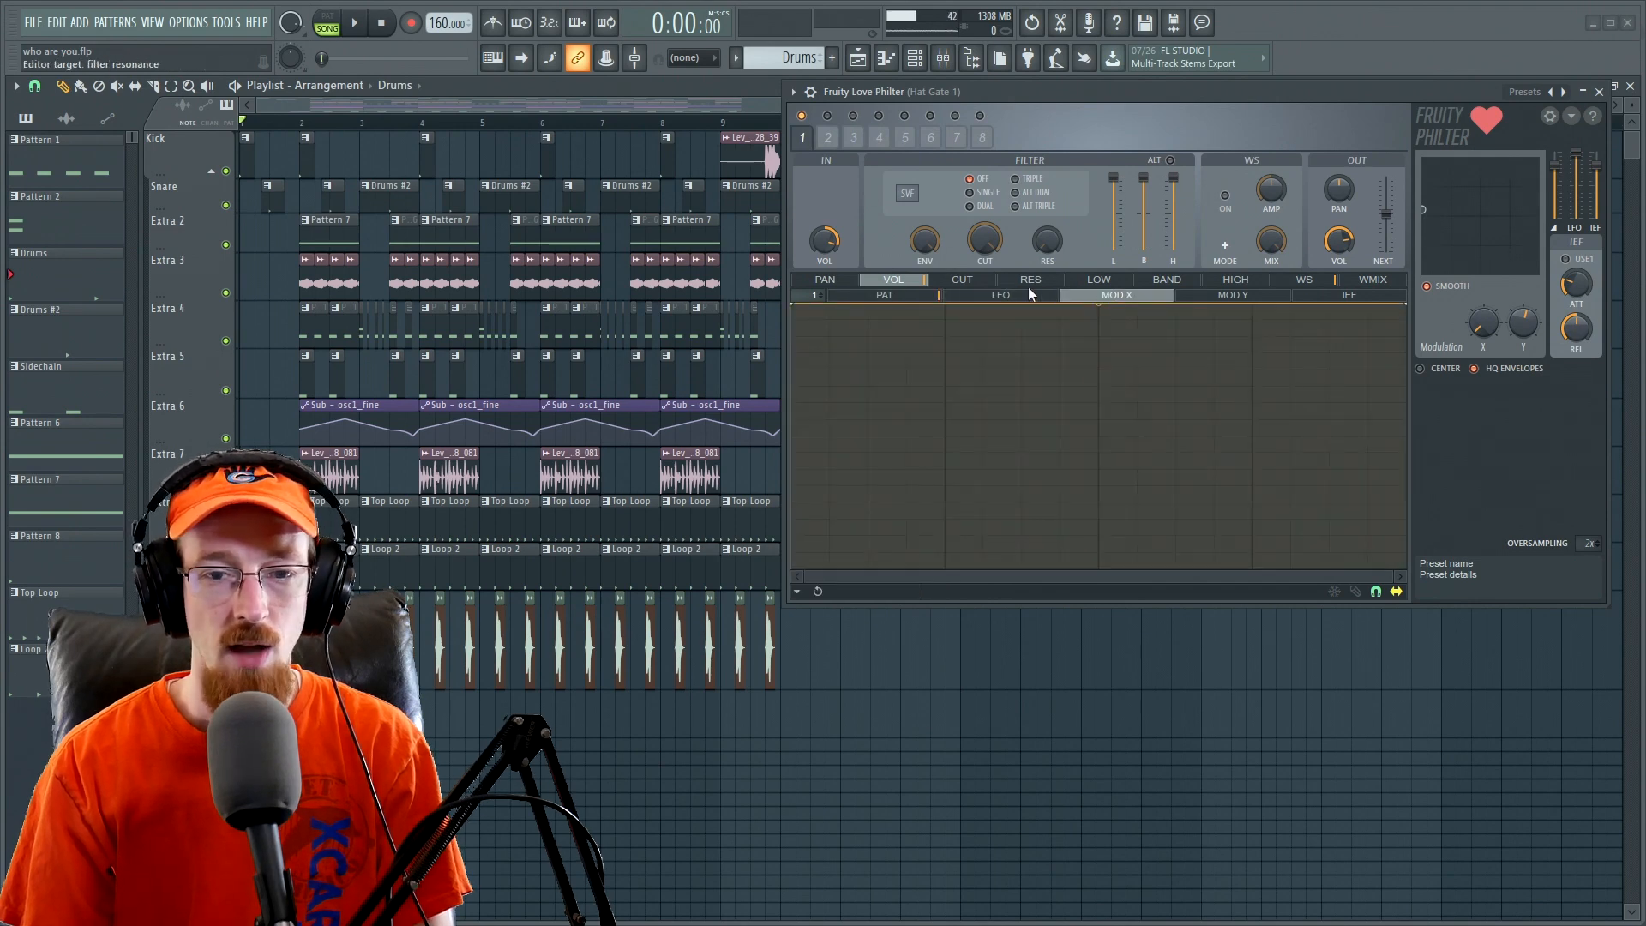
{"action": "left_click", "coordinate": [1000, 295]}
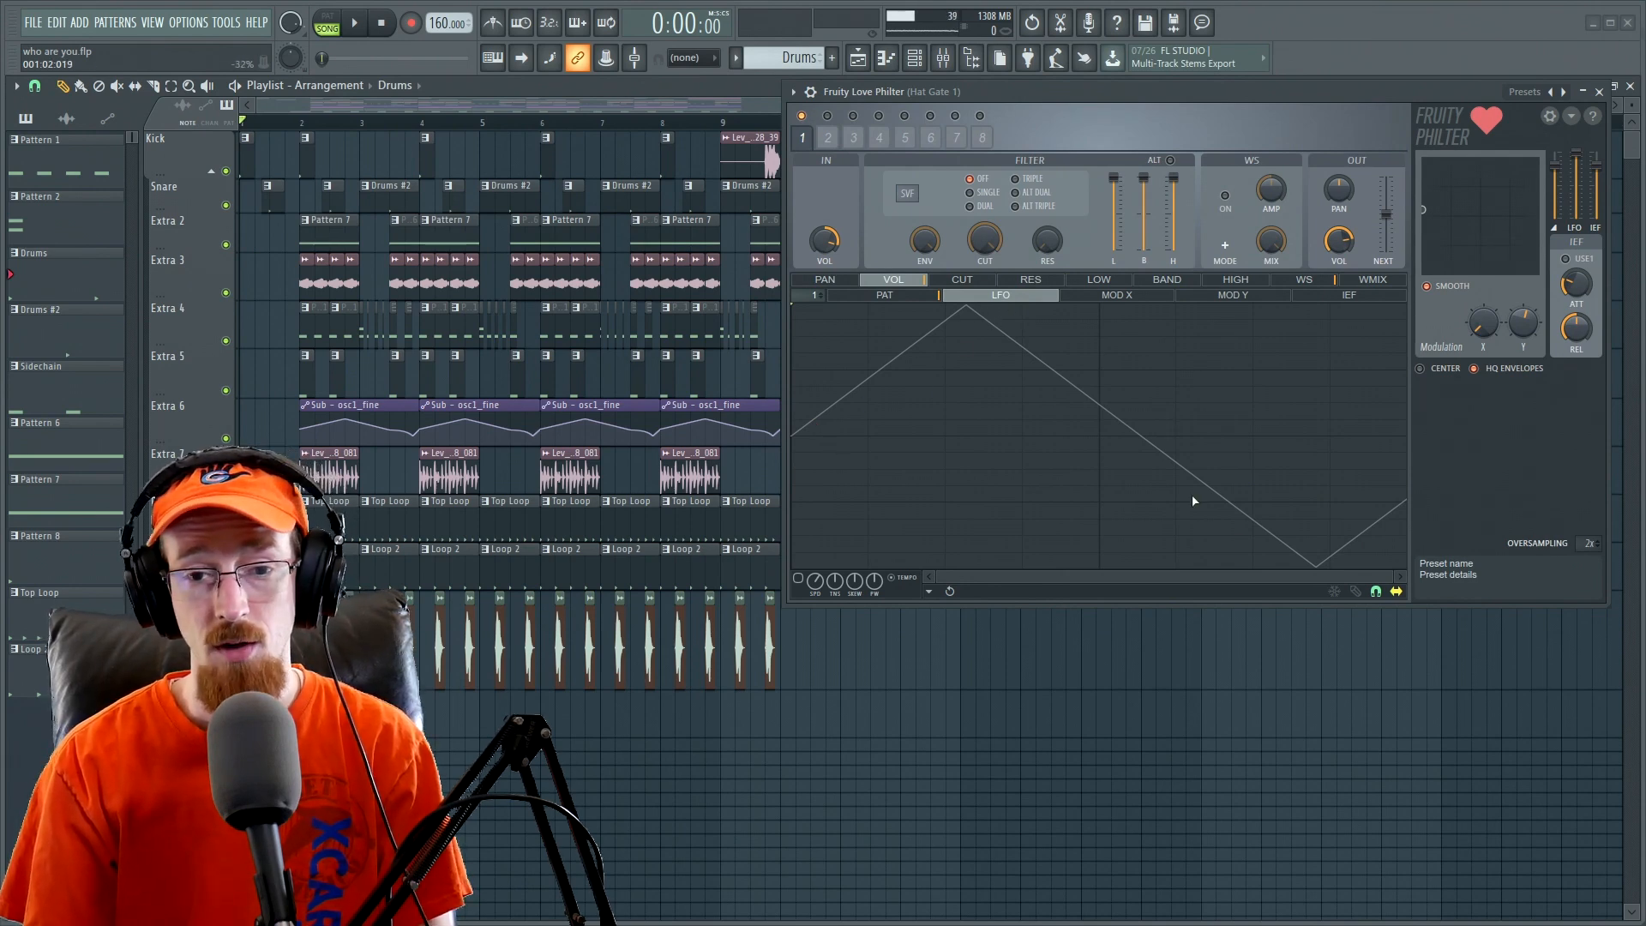
{"action": "left_click", "coordinate": [1130, 296]}
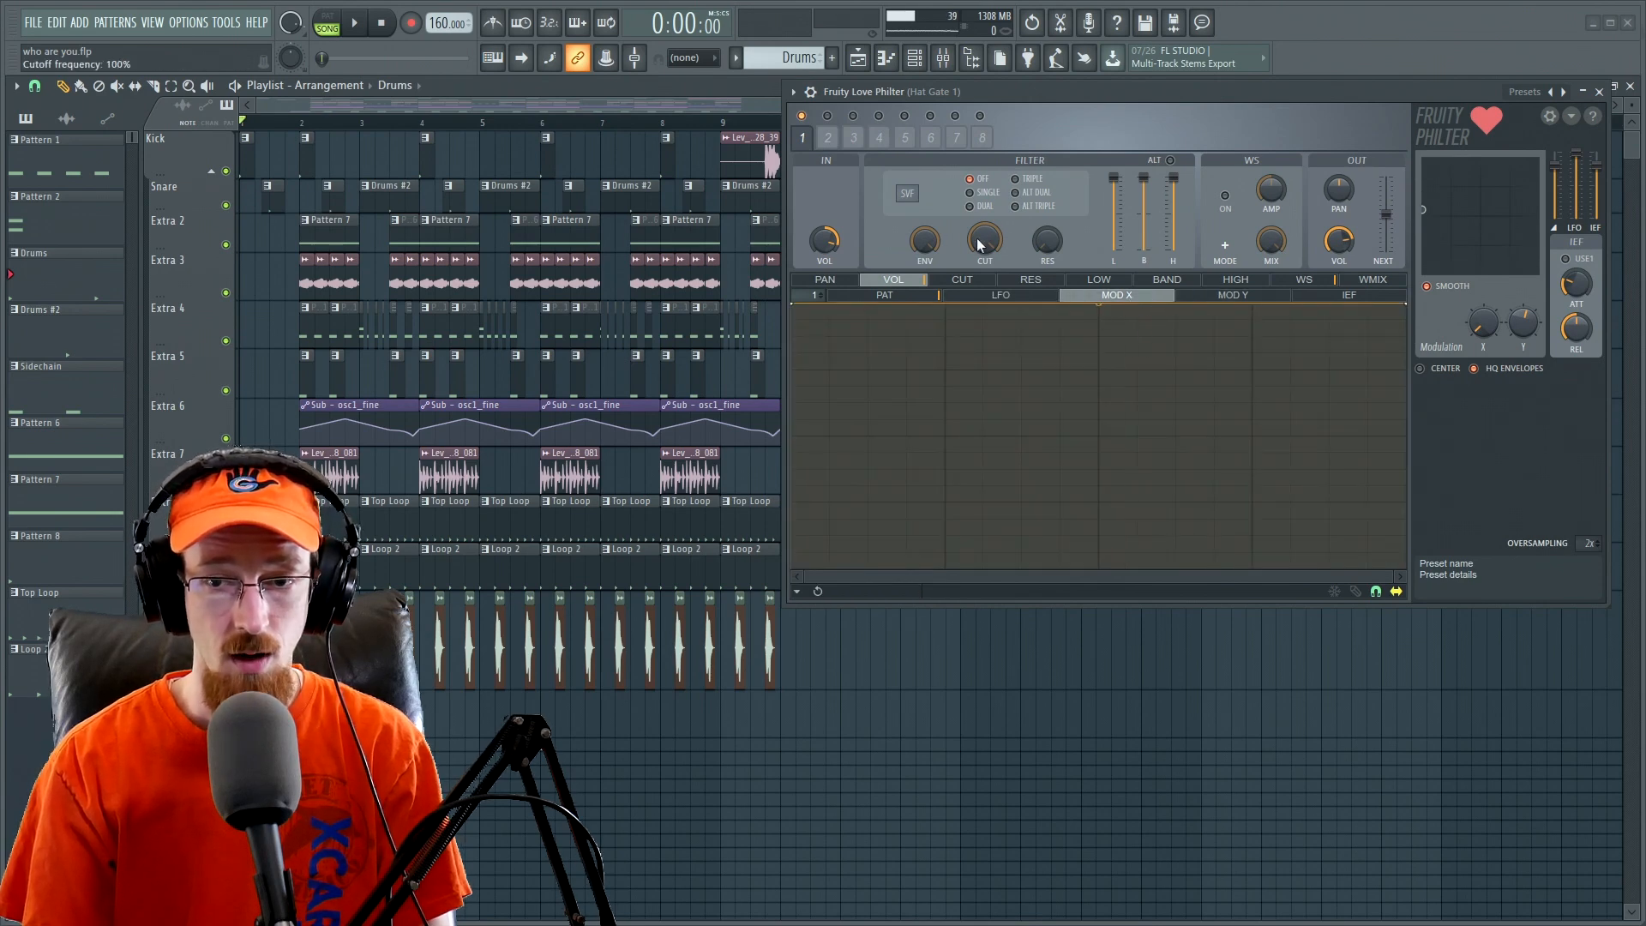
{"action": "left_click_drag", "start_coordinate": [1429, 211], "coordinate": [1452, 242]}
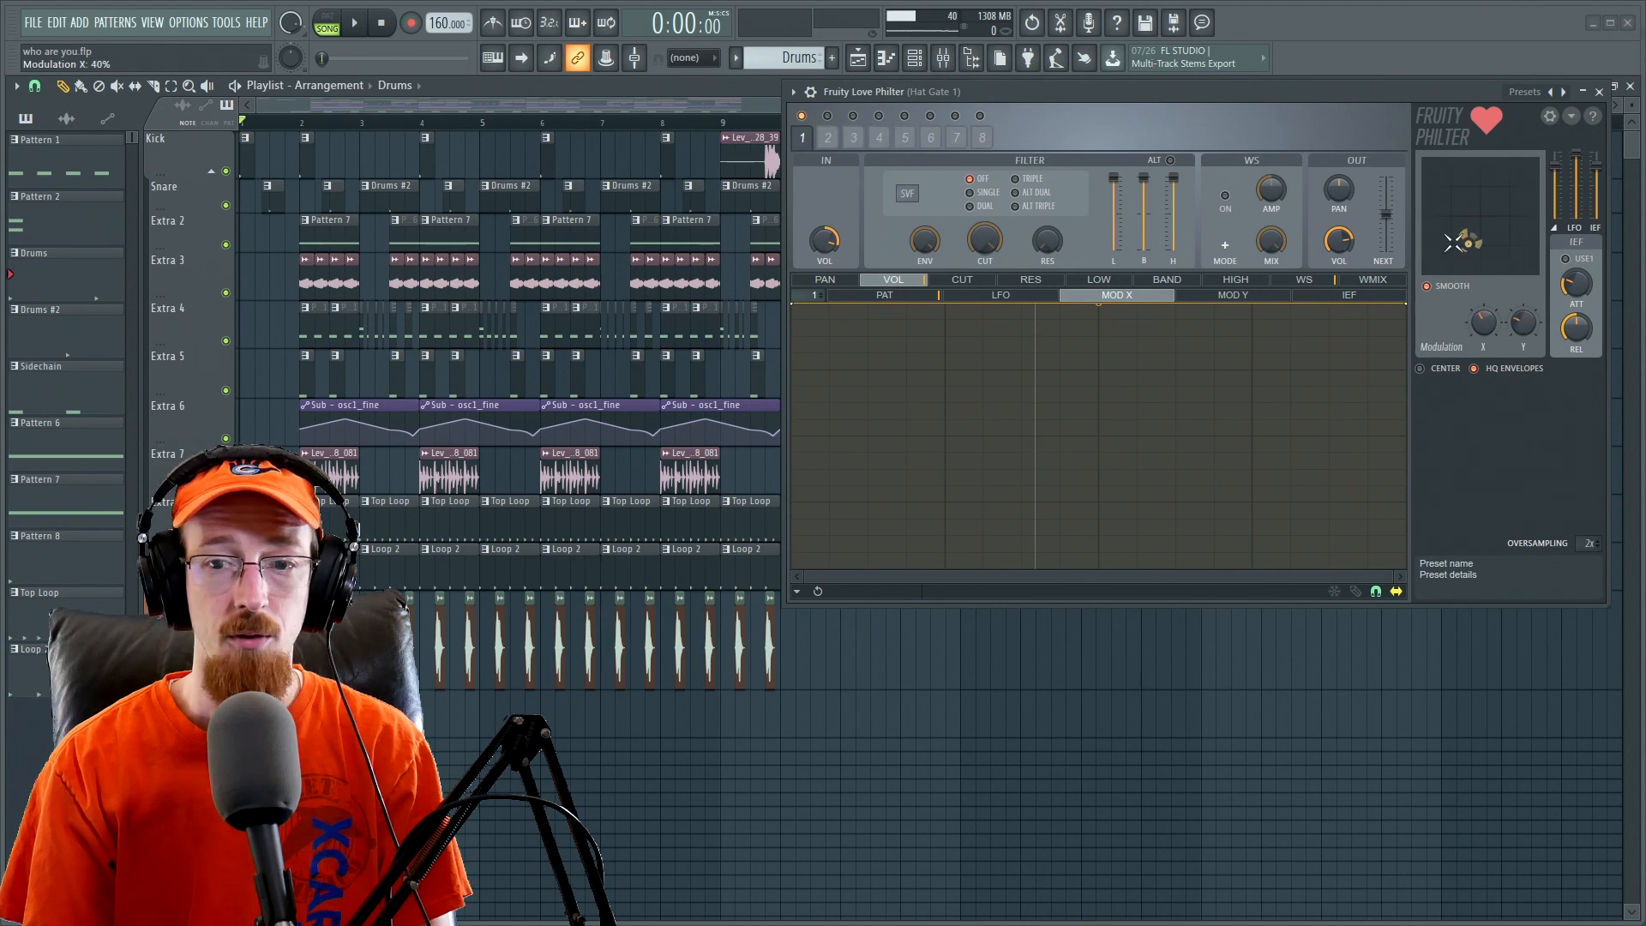
{"action": "left_click", "coordinate": [1361, 298]}
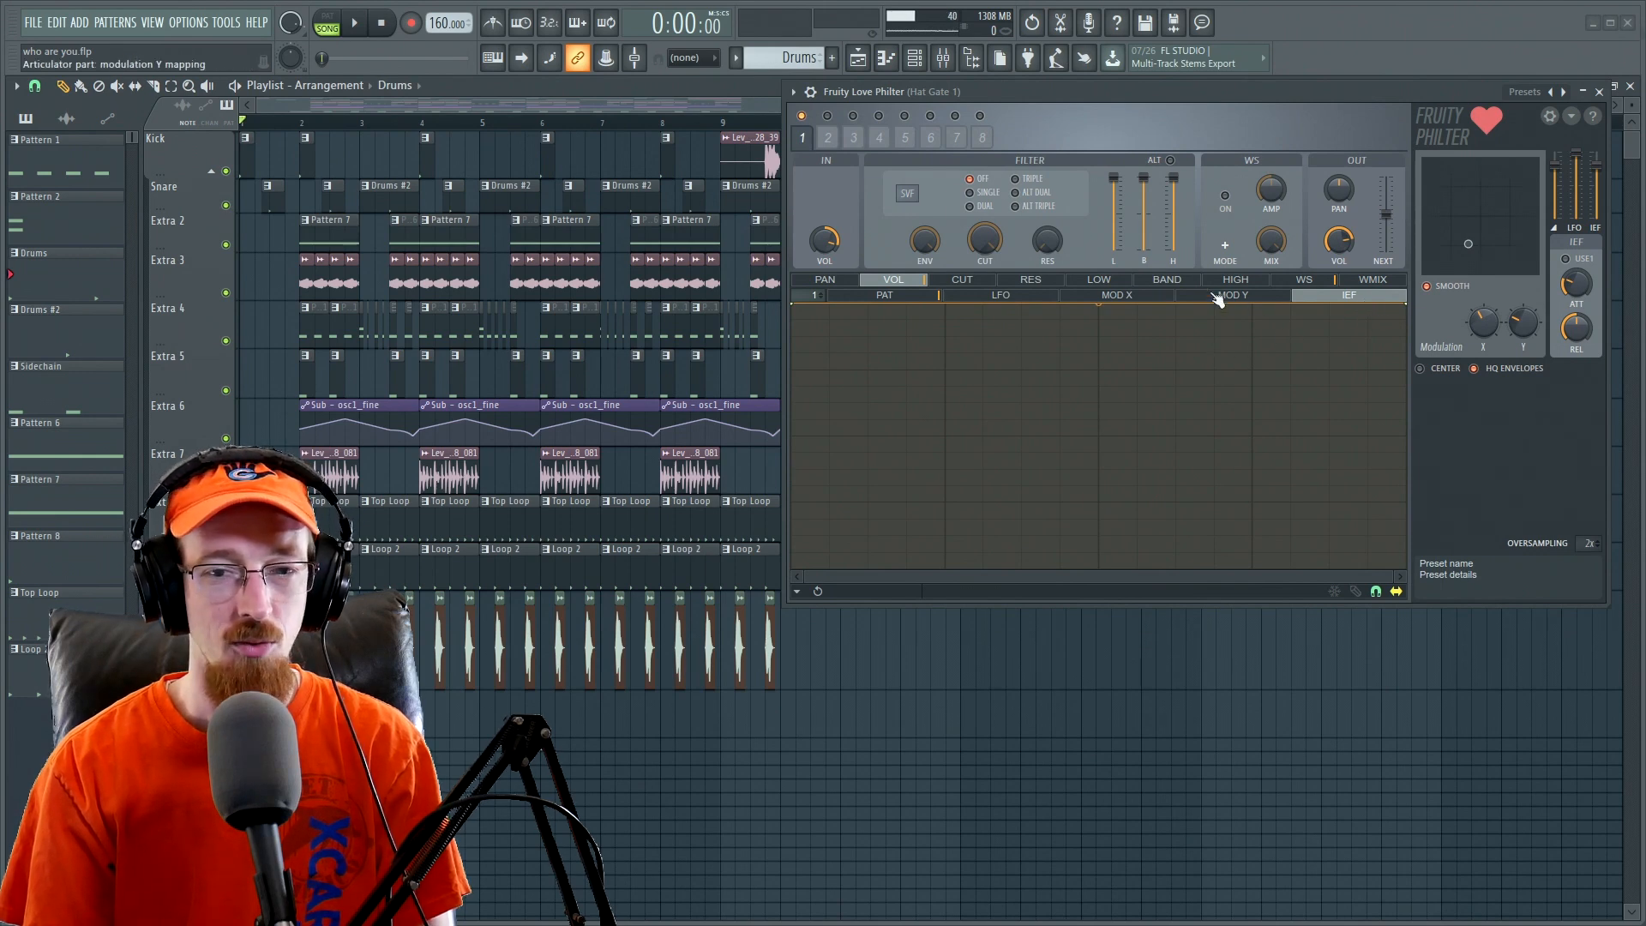
{"action": "left_click", "coordinate": [1028, 297]}
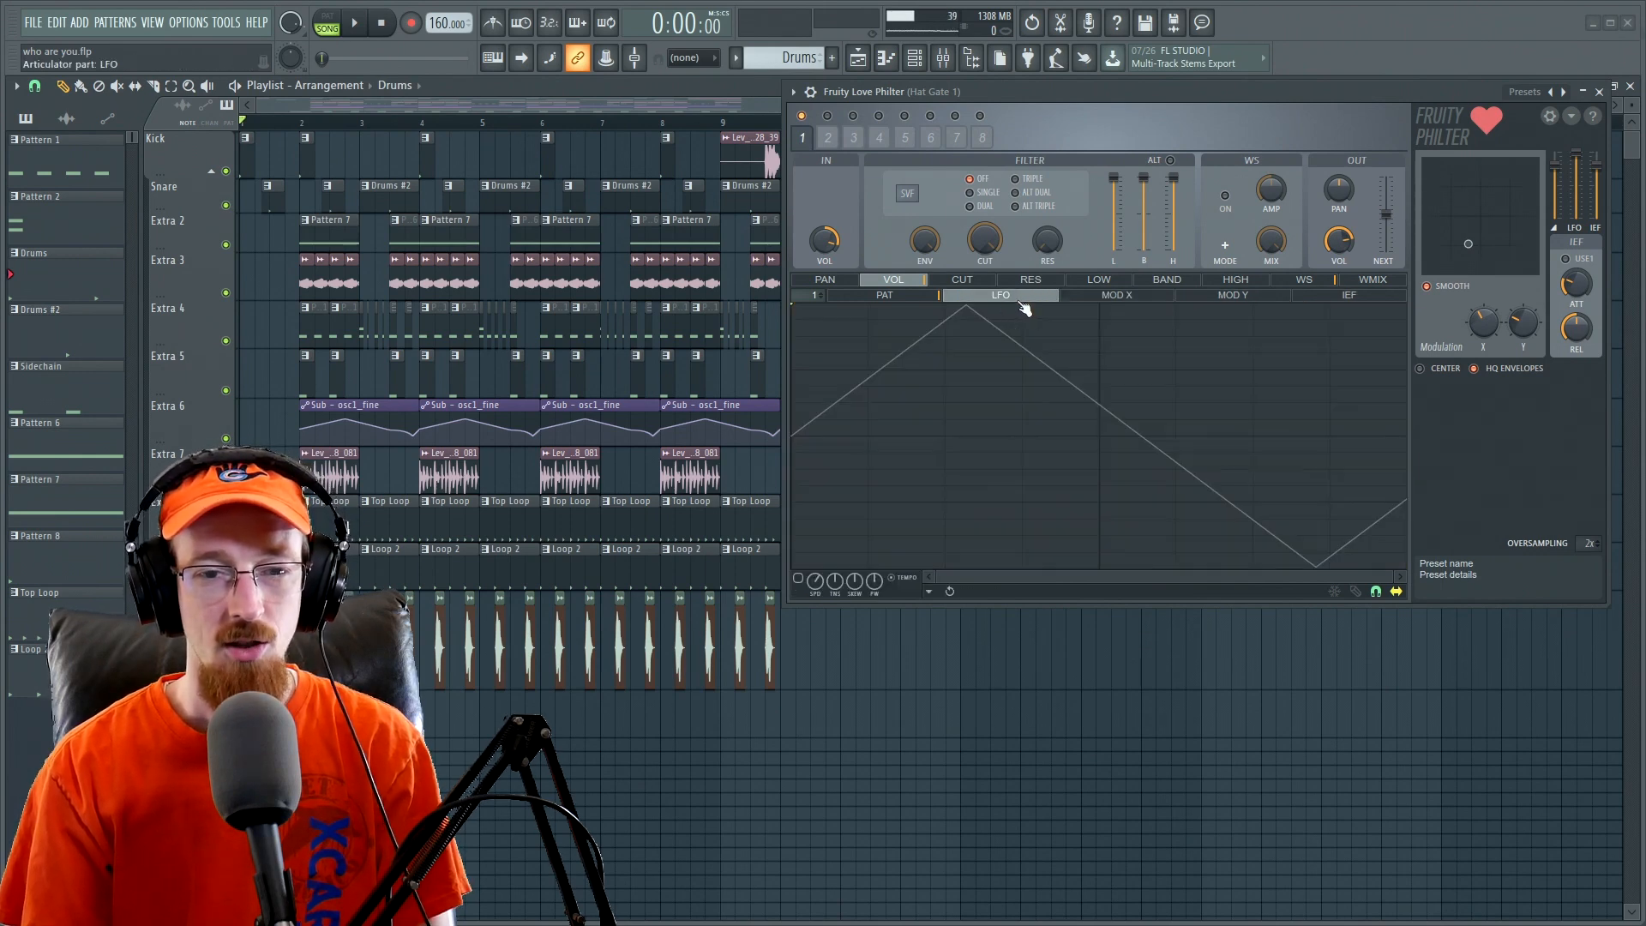
{"action": "left_click", "coordinate": [903, 298]}
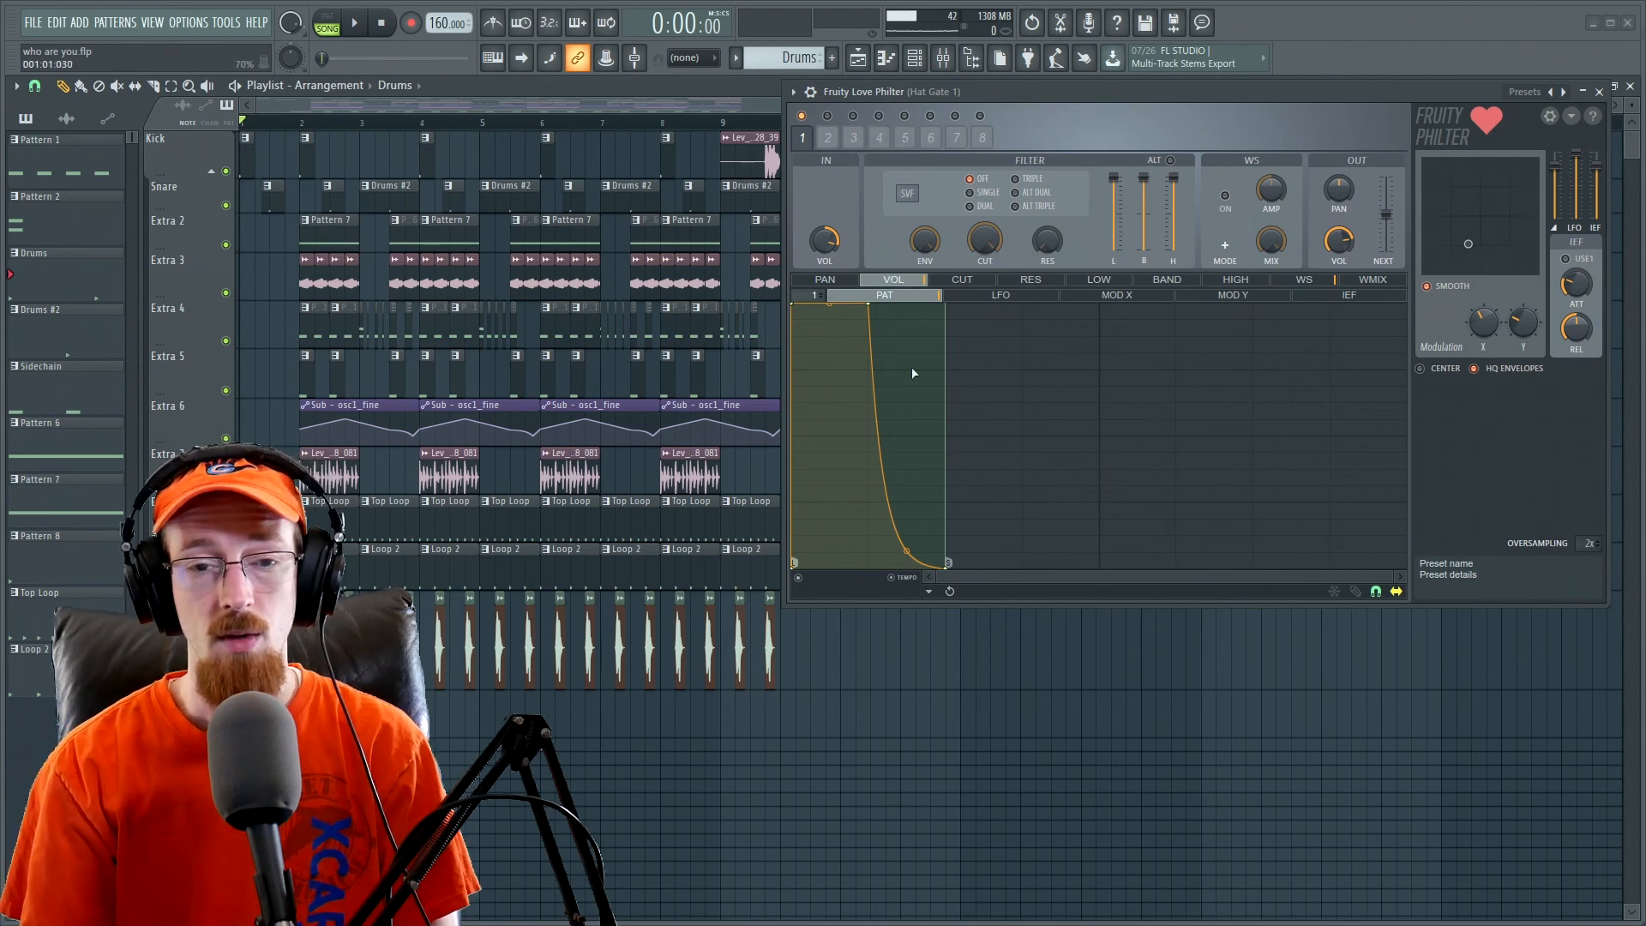
{"action": "left_click", "coordinate": [1025, 295]}
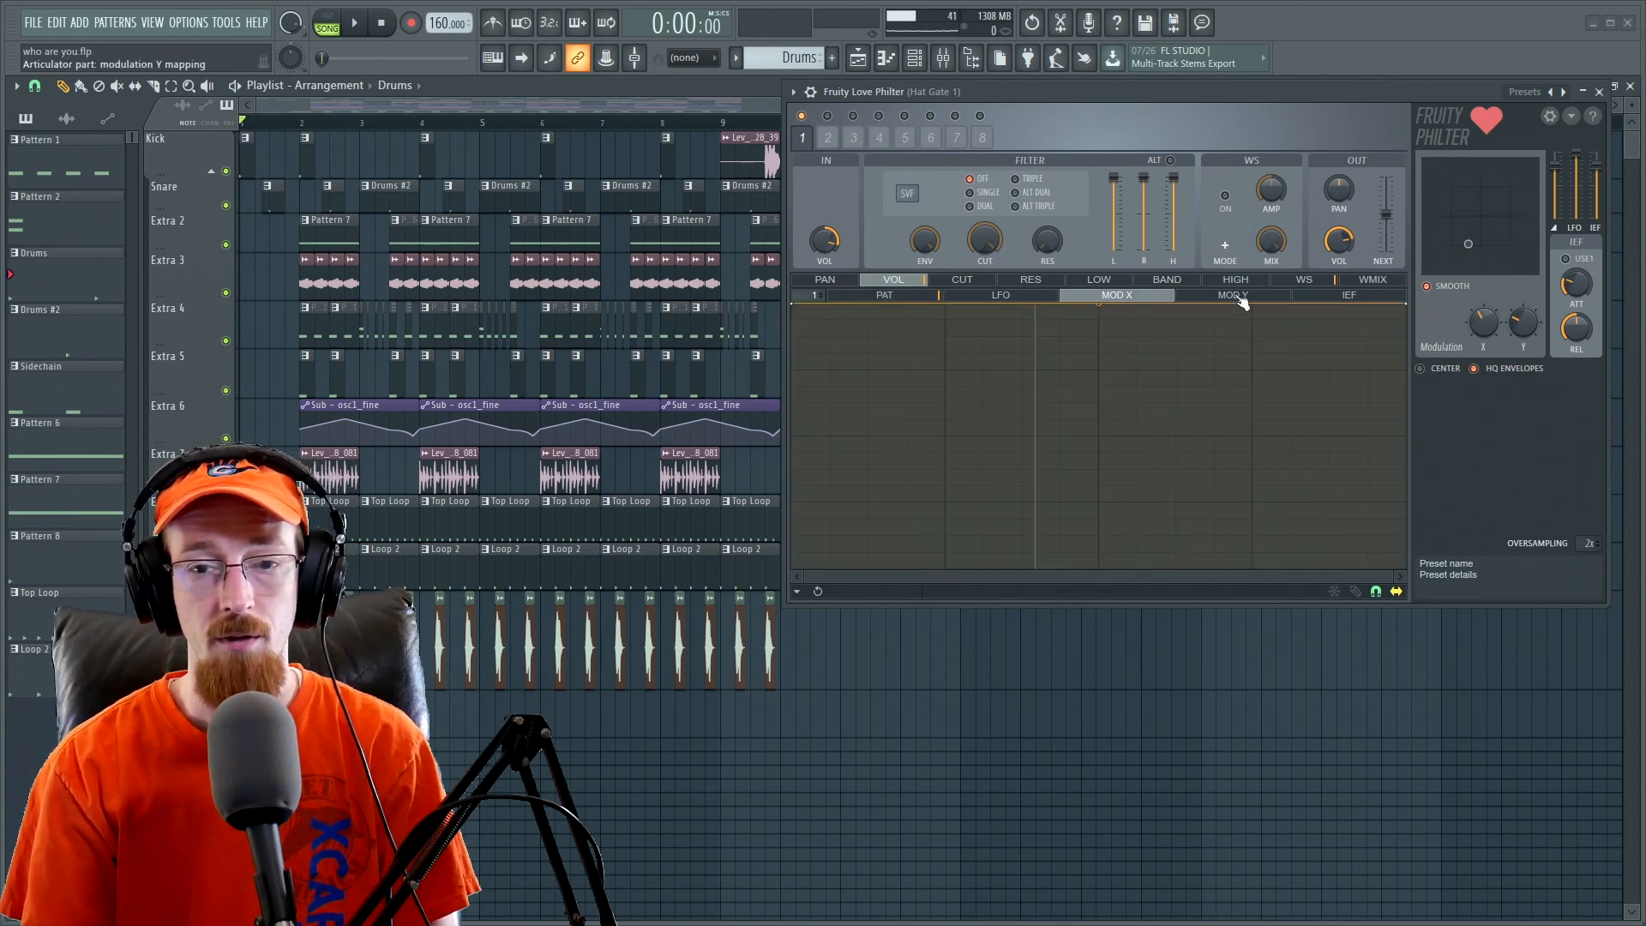
{"action": "left_click", "coordinate": [927, 298]}
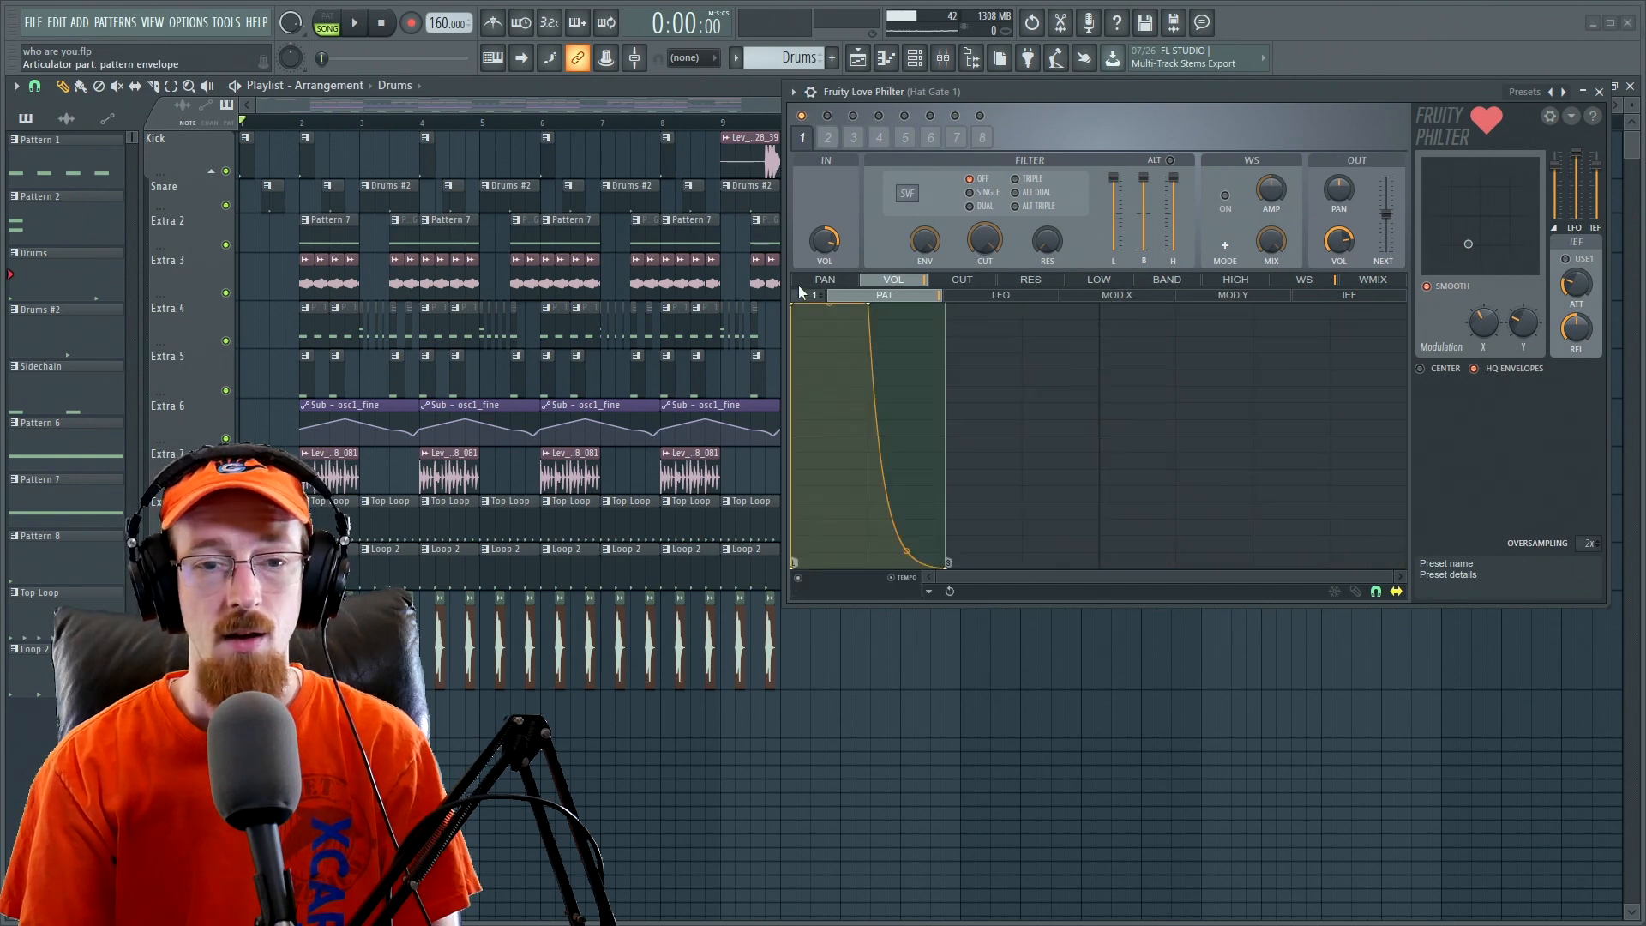
- Compare the pattern envelopes of the pan, volume and cutoff targets, ending on the volume envelope
{"action": "left_click", "coordinate": [819, 281]}
{"action": "left_click", "coordinate": [892, 281]}
{"action": "left_click", "coordinate": [961, 282]}
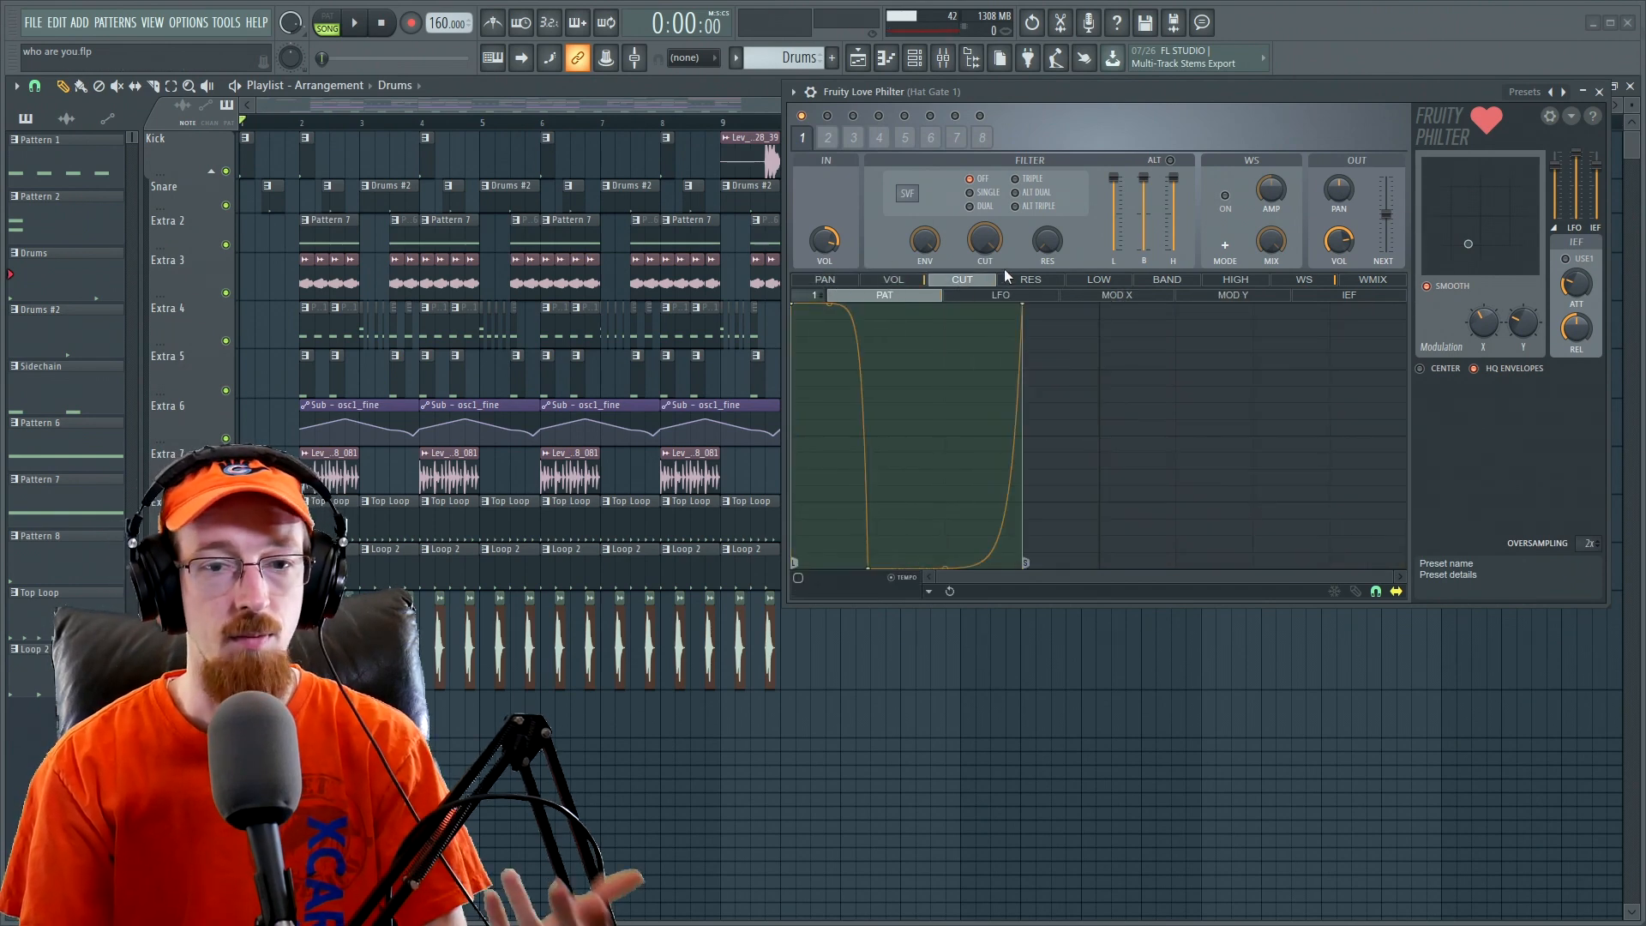
{"action": "left_click", "coordinate": [893, 280]}
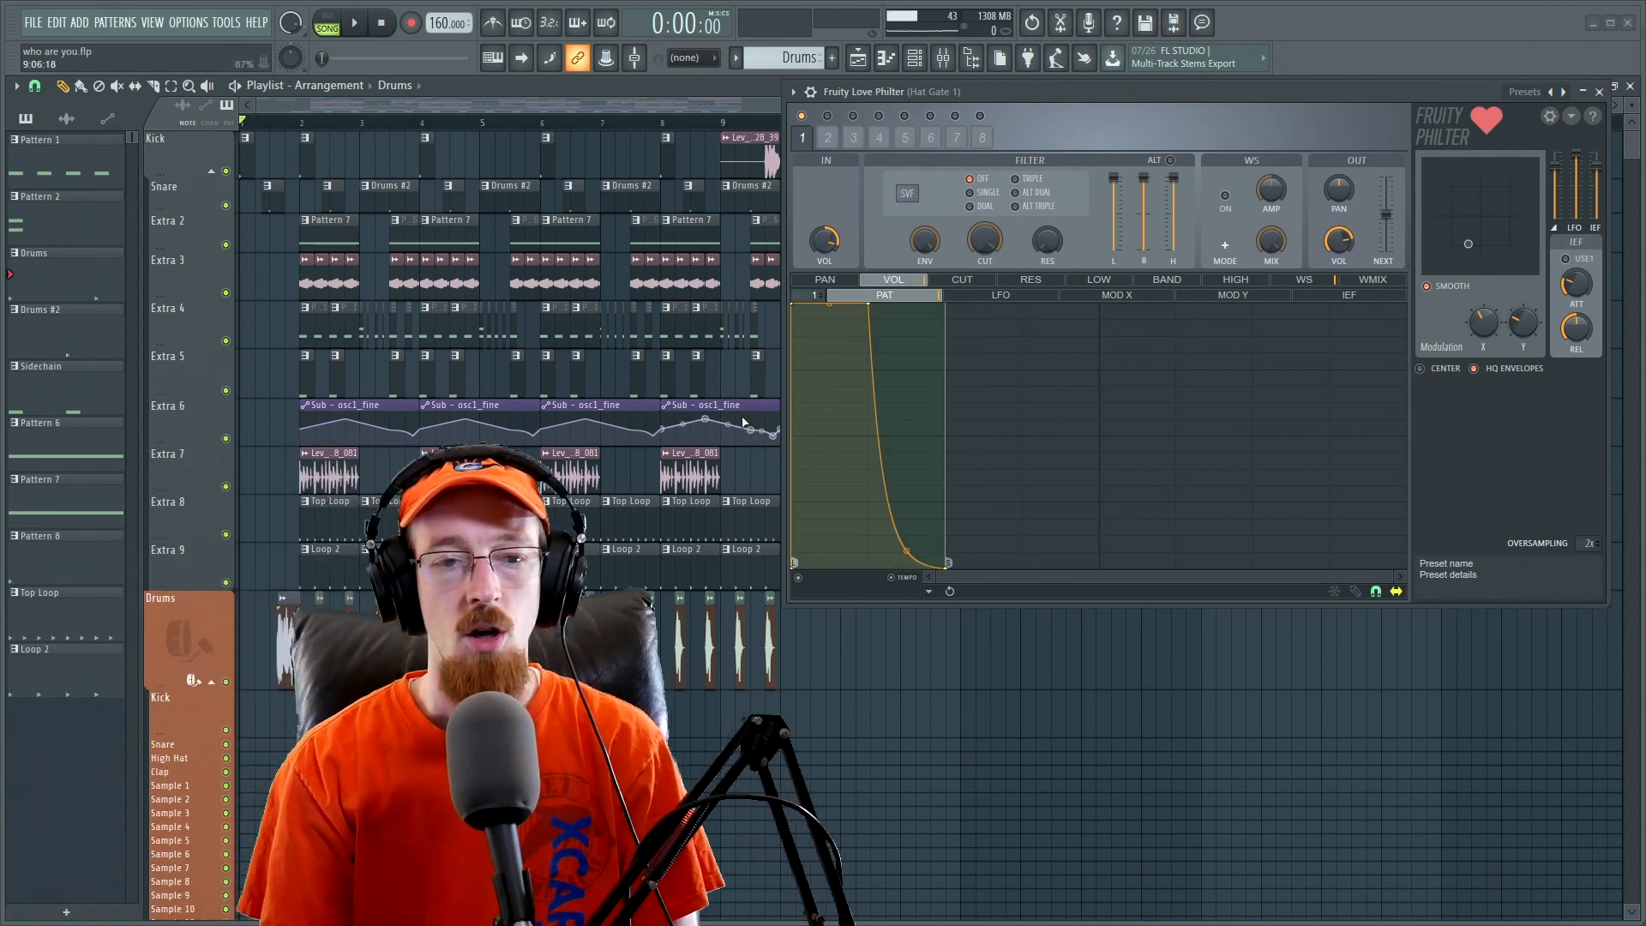
- Show the mixer, set a loop selection over bars 2 and 3 of the playlist, and play it
{"action": "left_click", "coordinate": [943, 60]}
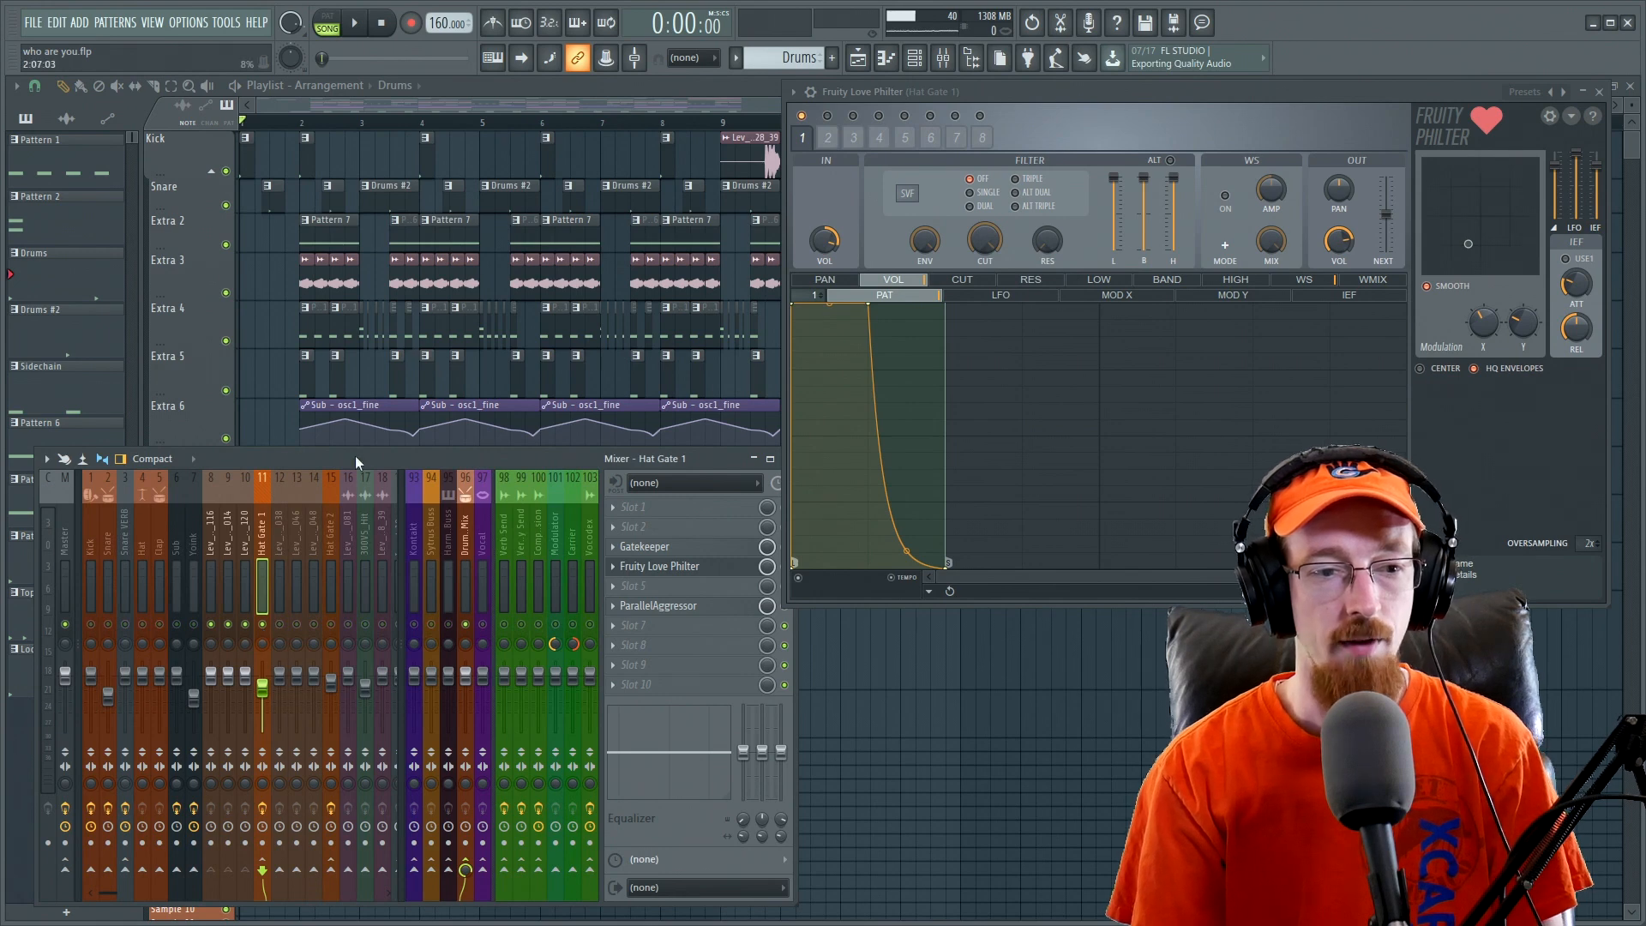
{"action": "left_click_drag", "start_coordinate": [369, 454], "coordinate": [340, 418]}
{"action": "key", "text": "space"}
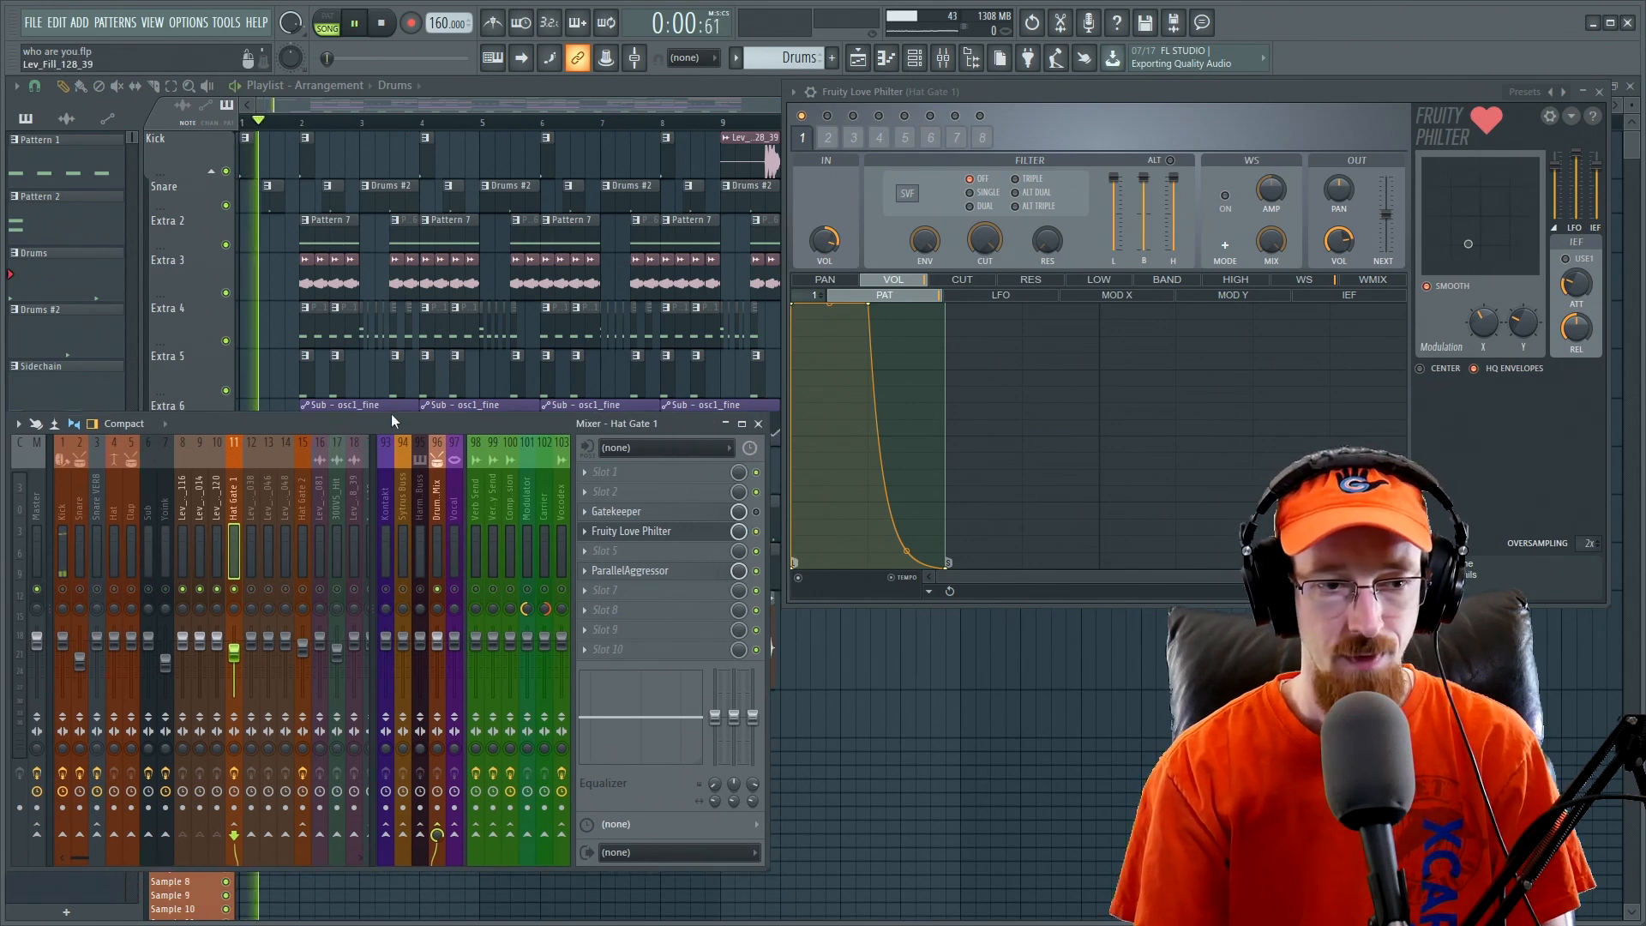
{"action": "key", "text": "space"}
{"action": "left_click_drag", "start_coordinate": [308, 125], "coordinate": [419, 137]}
{"action": "key", "text": "space"}
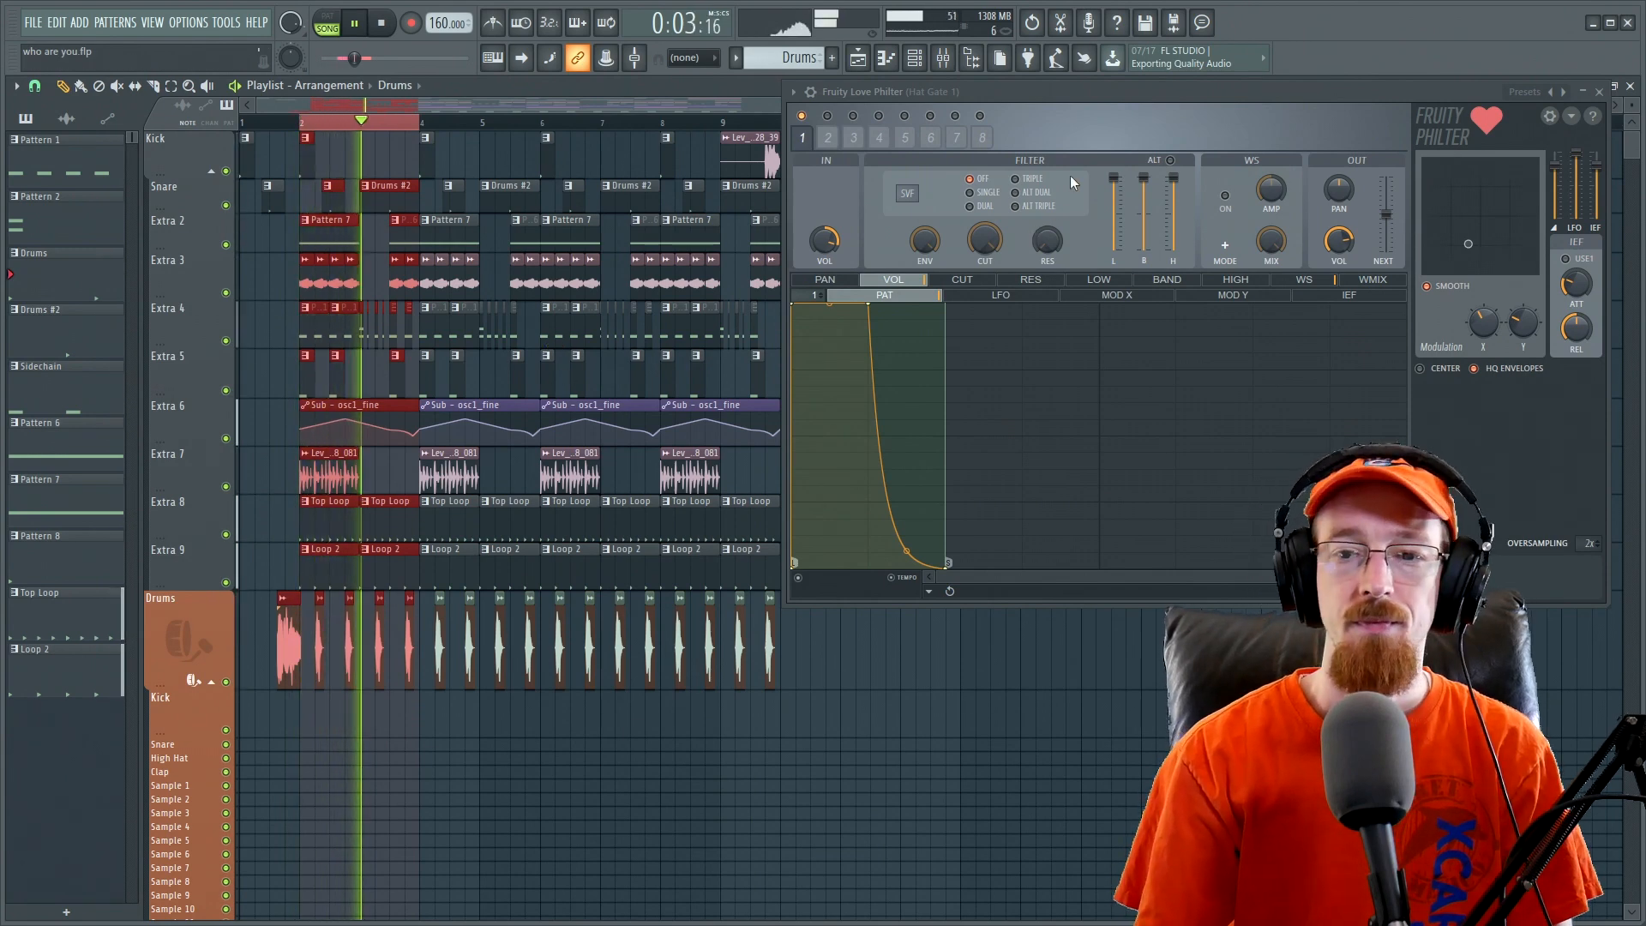
{"action": "key", "text": "space"}
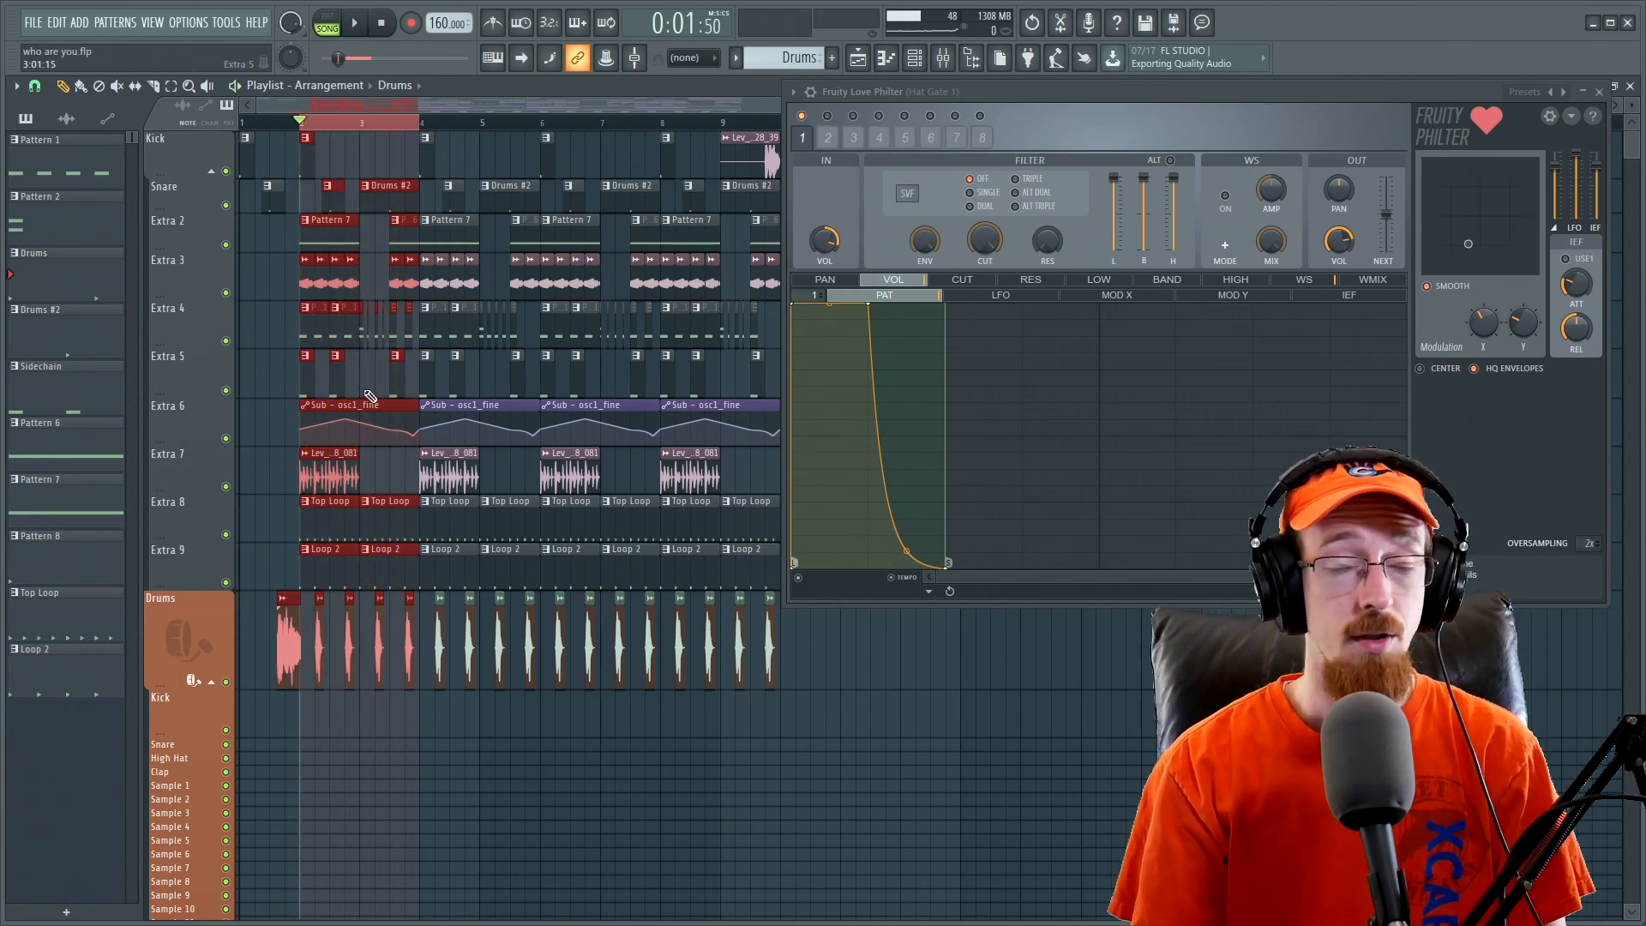
- Show the plugin wrapper's settings, play the loop with Fruity Love Philter bypassed, and re-enable the effect
{"action": "left_click", "coordinate": [810, 92]}
{"action": "key", "text": "space"}
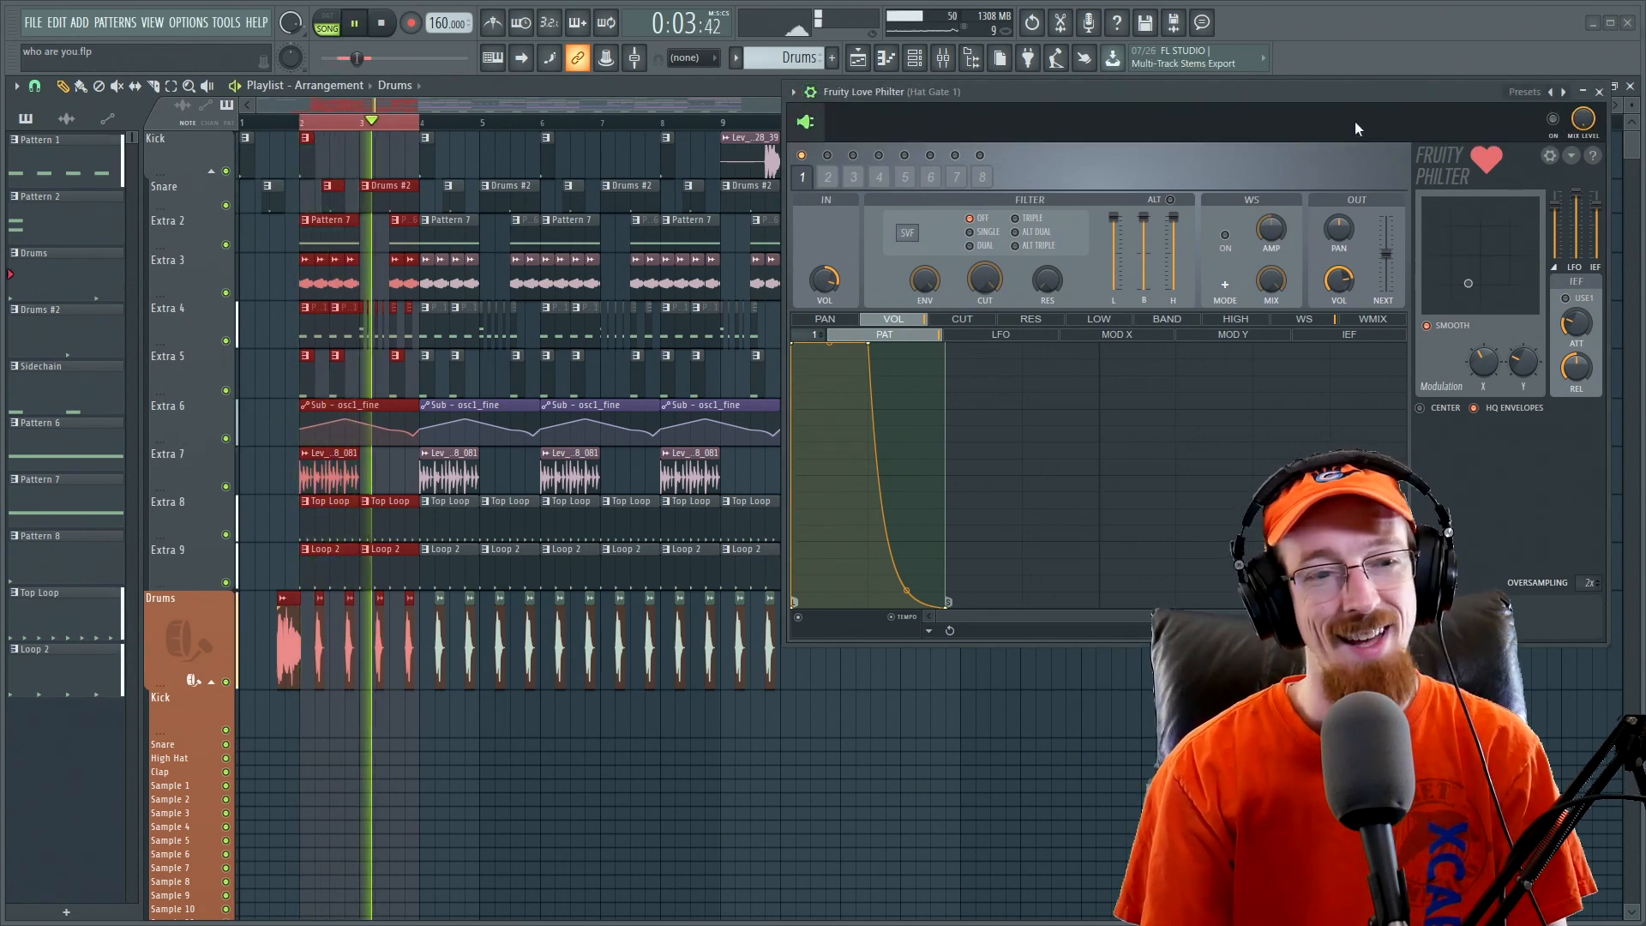
{"action": "key", "text": "space"}
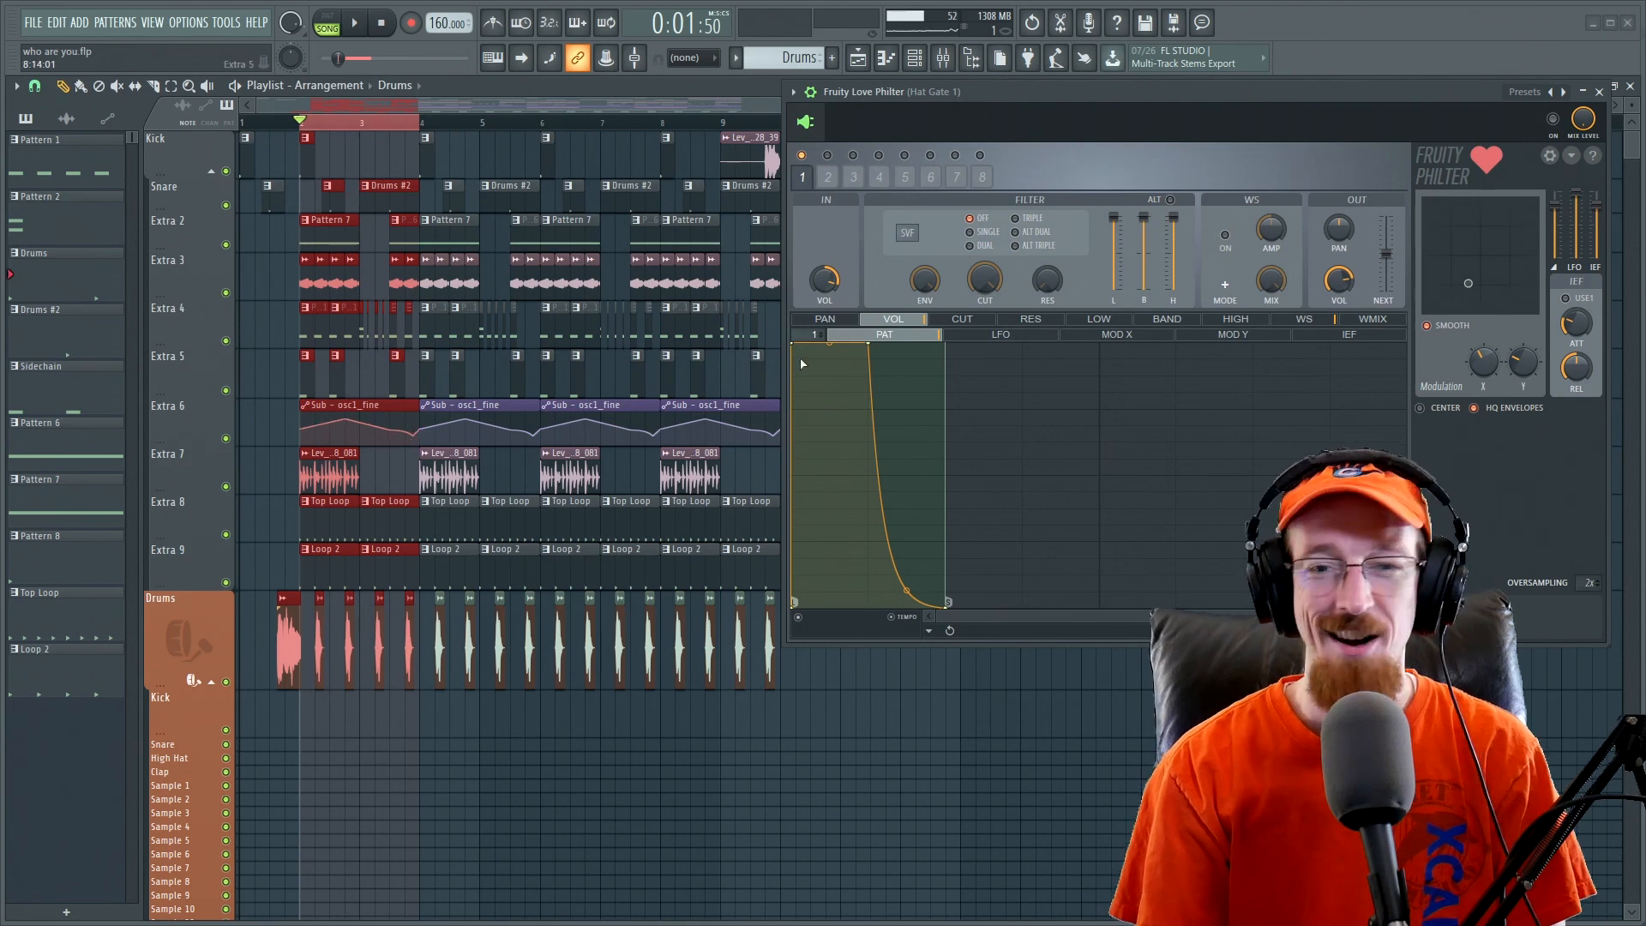
{"action": "left_click", "coordinate": [1554, 119]}
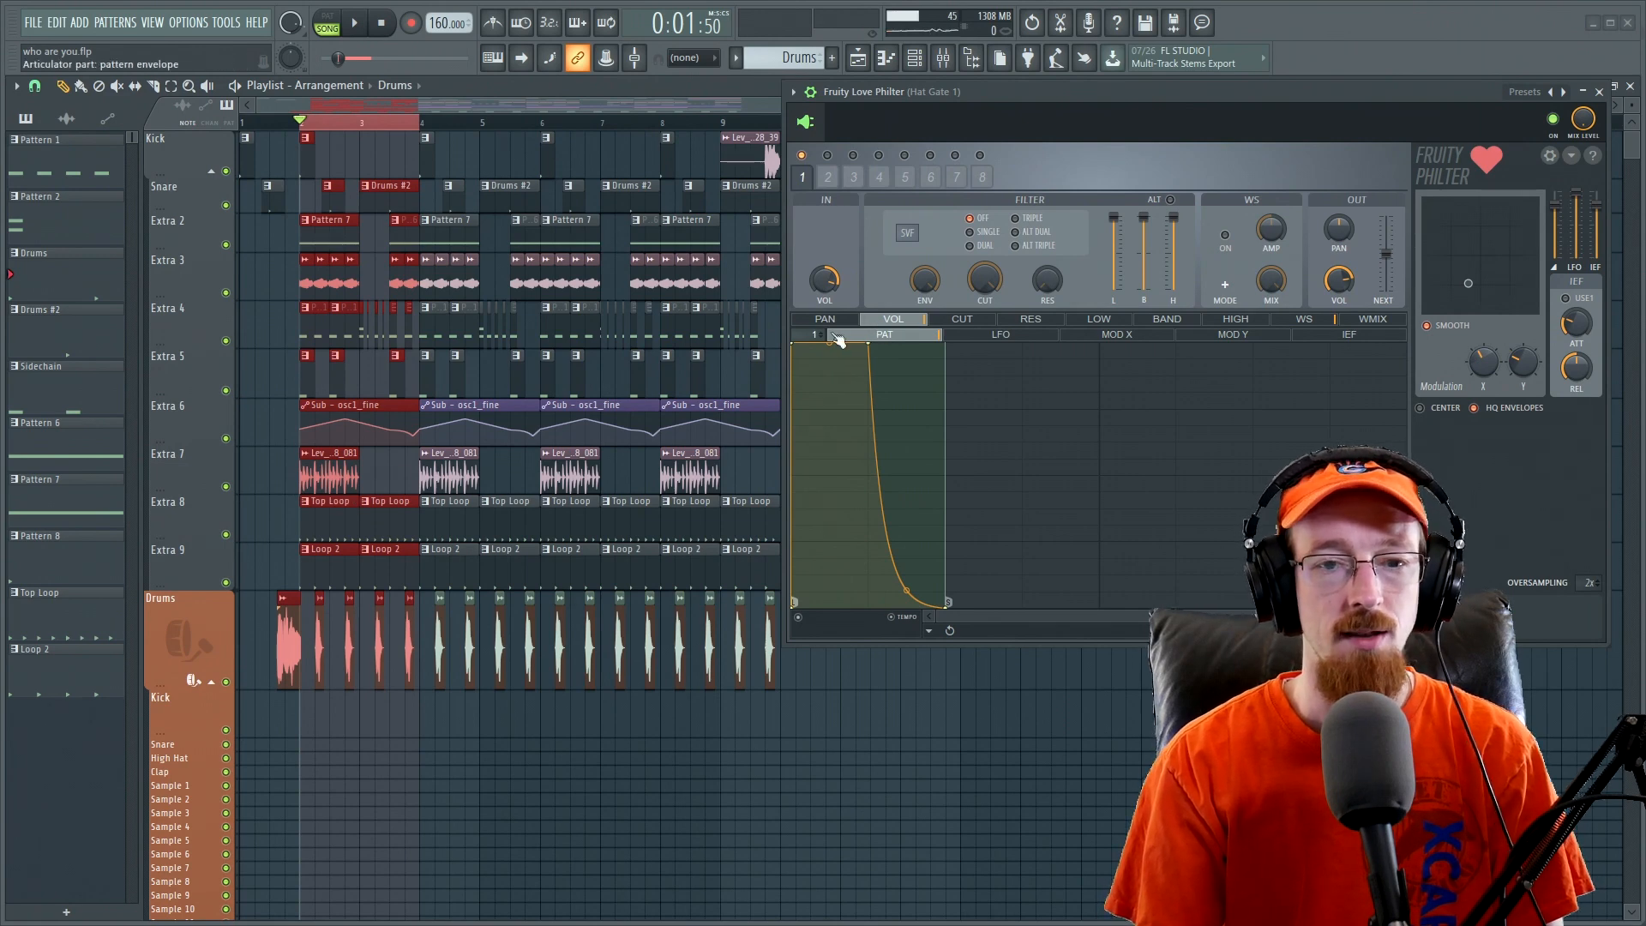
- Disable the existing Fruity Love Philter on the Hat Gate 1 mixer track and add a new Fruity Love Philter in the slot below it
{"action": "left_click", "coordinate": [1598, 92]}
{"action": "key", "text": "F9"}
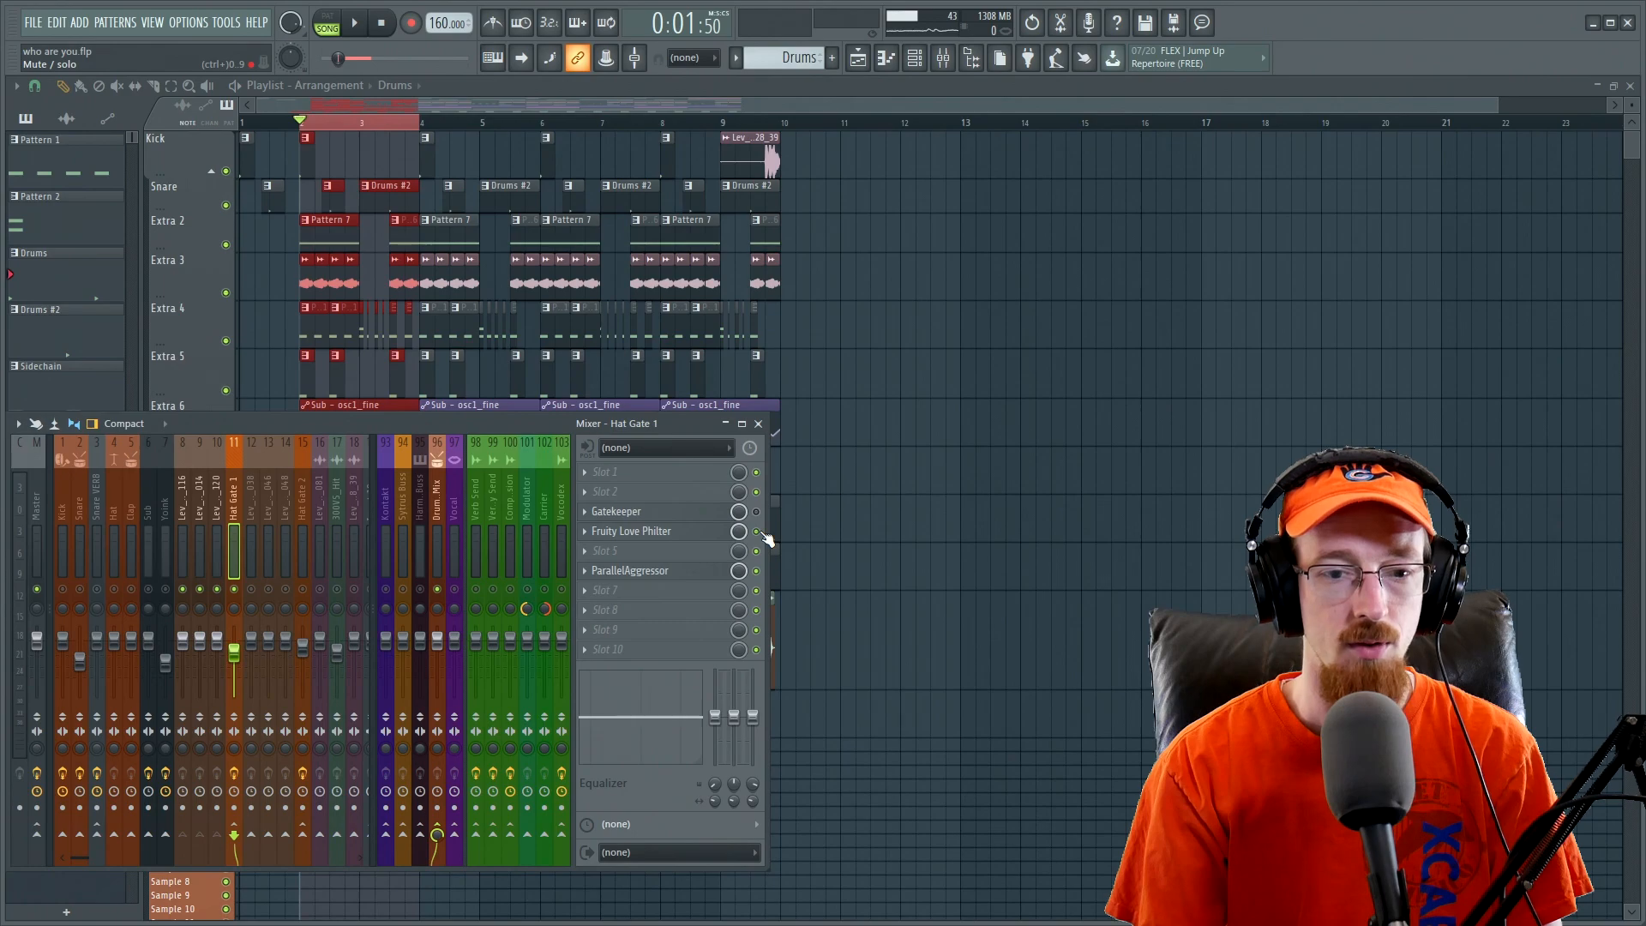
{"action": "key", "text": "F8"}
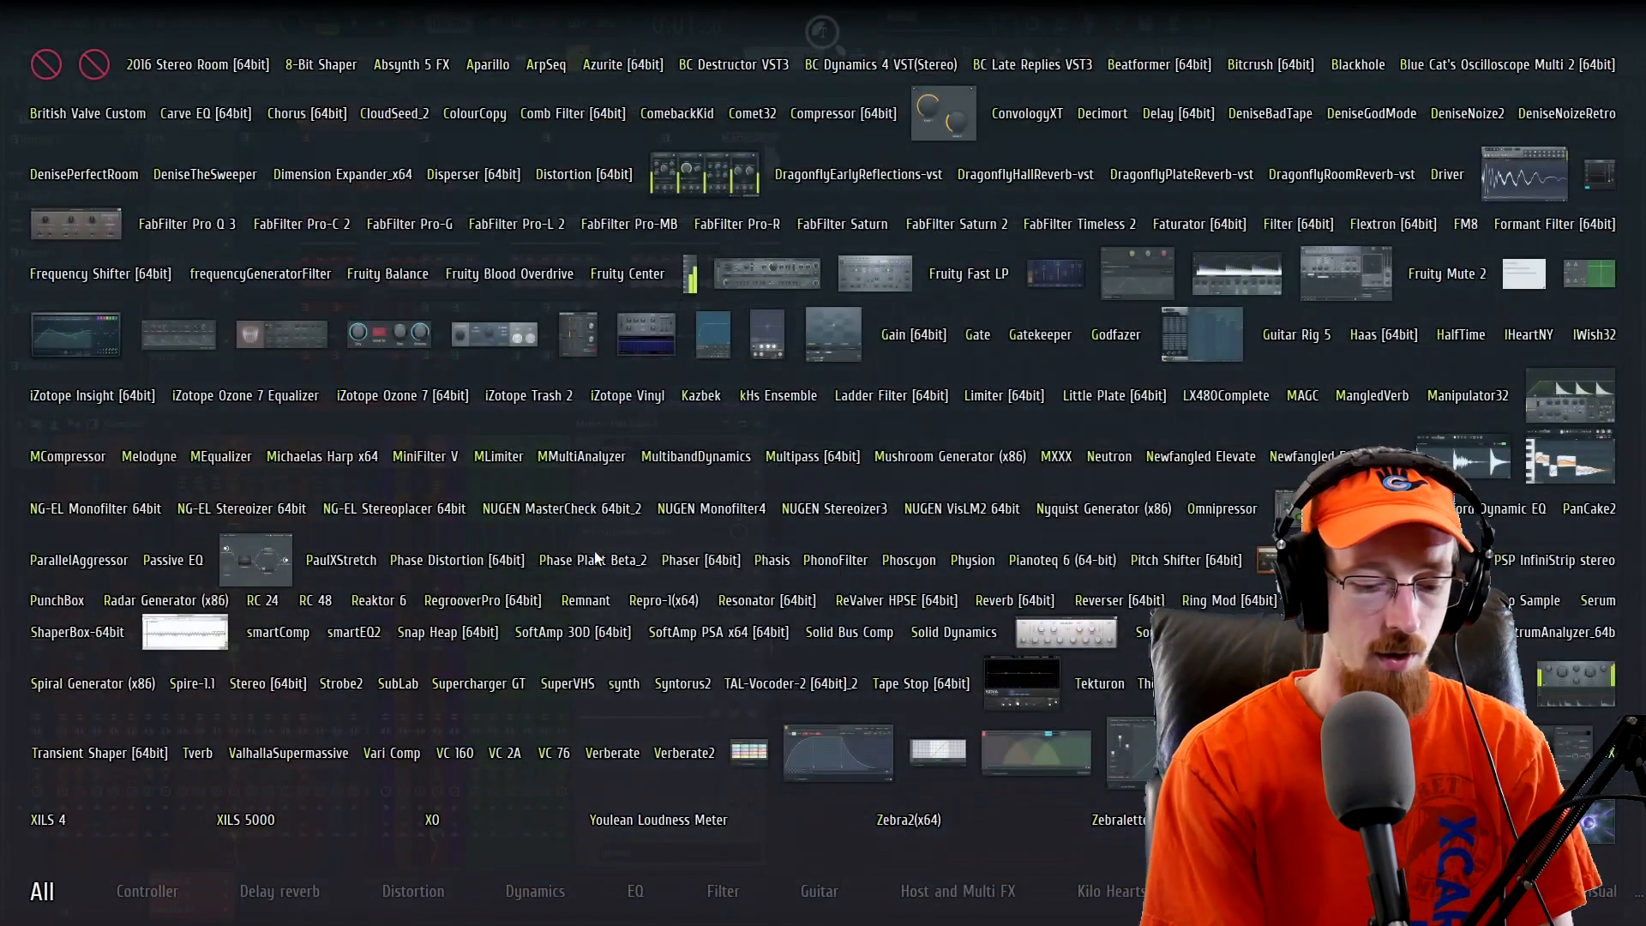
{"action": "left_click", "coordinate": [1348, 275]}
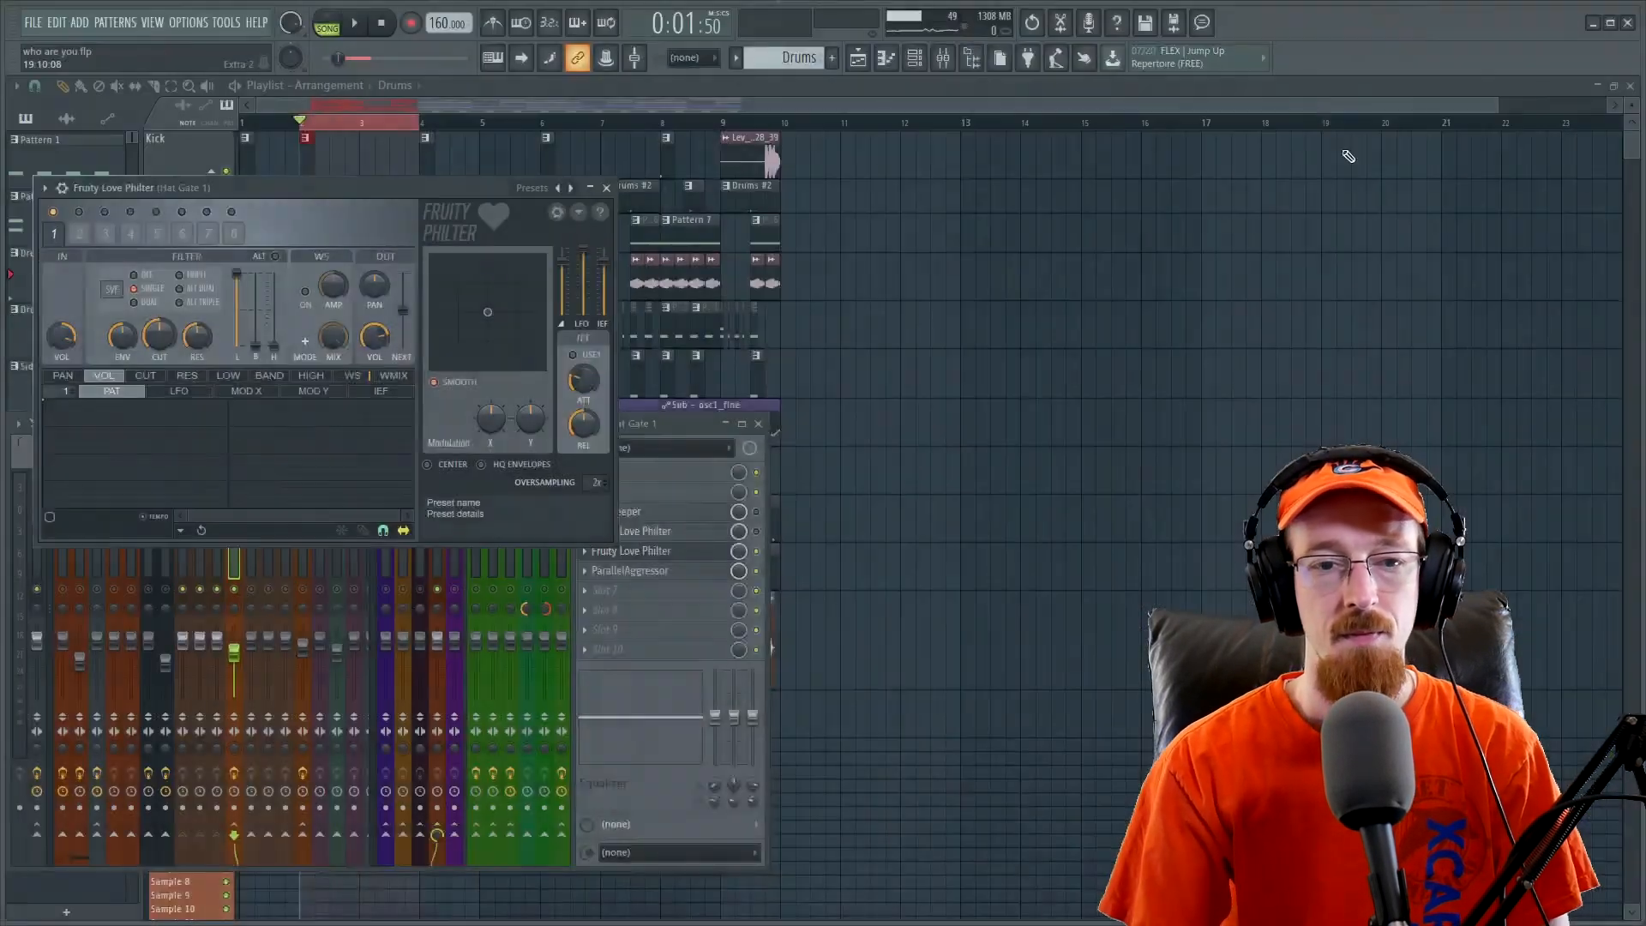
- Place the new Fruity Love Philter window beside the mixer and enlarge it
{"action": "left_click_drag", "start_coordinate": [337, 195], "coordinate": [1074, 154]}
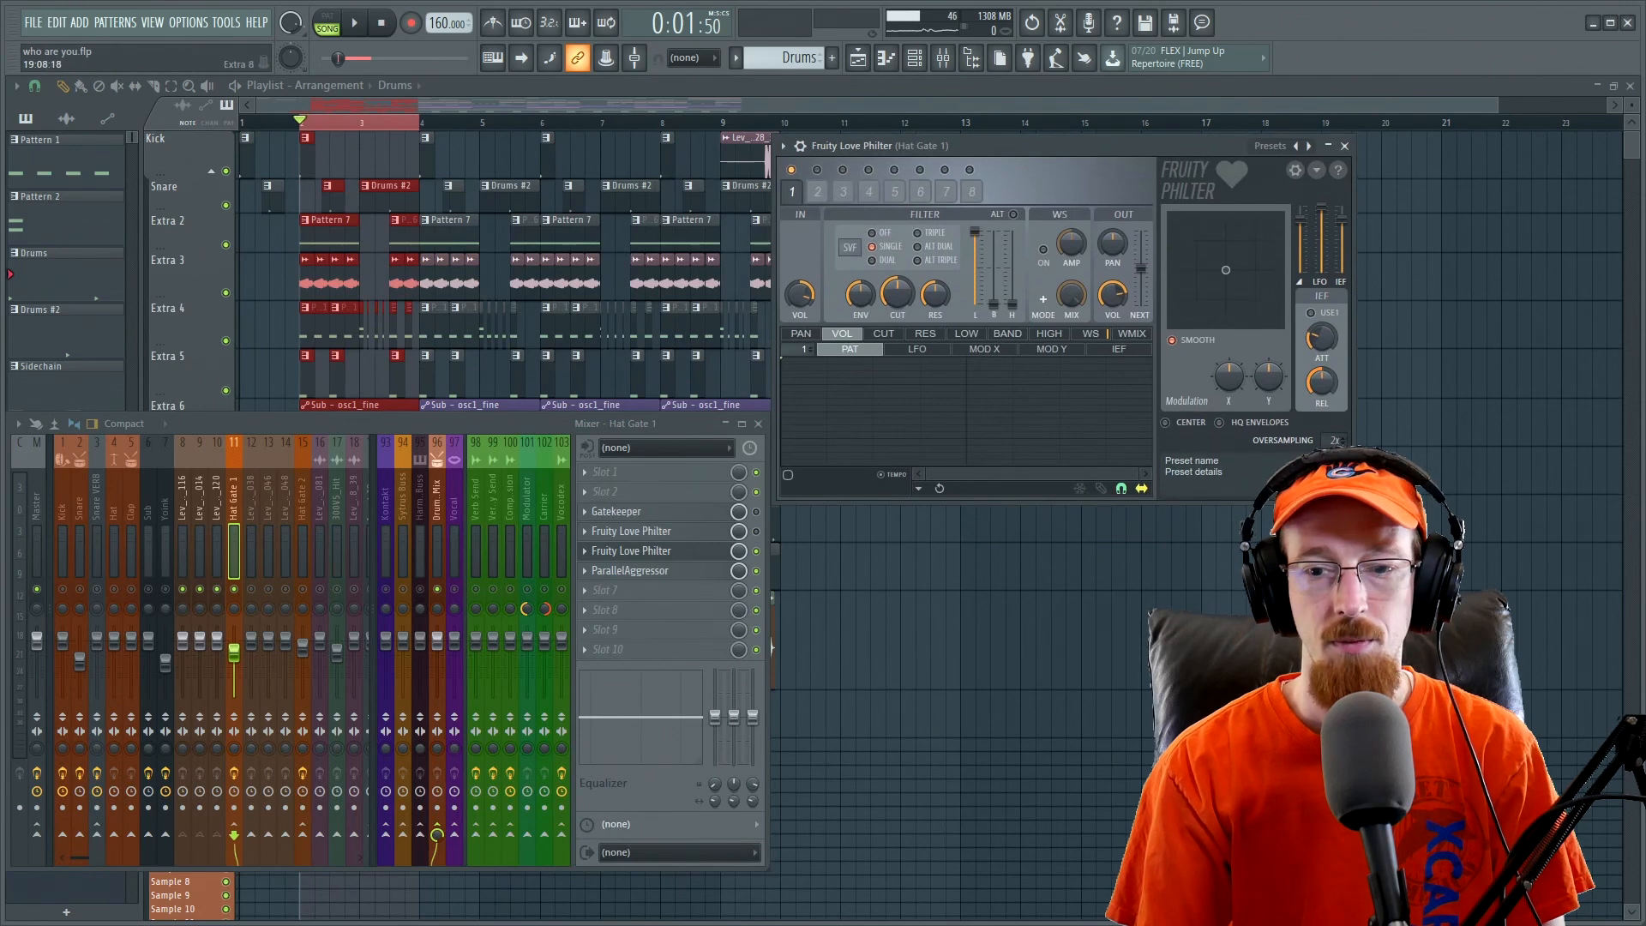
{"action": "left_click_drag", "start_coordinate": [1353, 500], "coordinate": [1559, 674]}
{"action": "mouse_move", "coordinate": [1043, 149]}
{"action": "left_mouse_down"}
{"action": "mouse_move", "coordinate": [1072, 139]}
{"action": "mouse_move", "coordinate": [1056, 133]}
{"action": "left_mouse_up"}
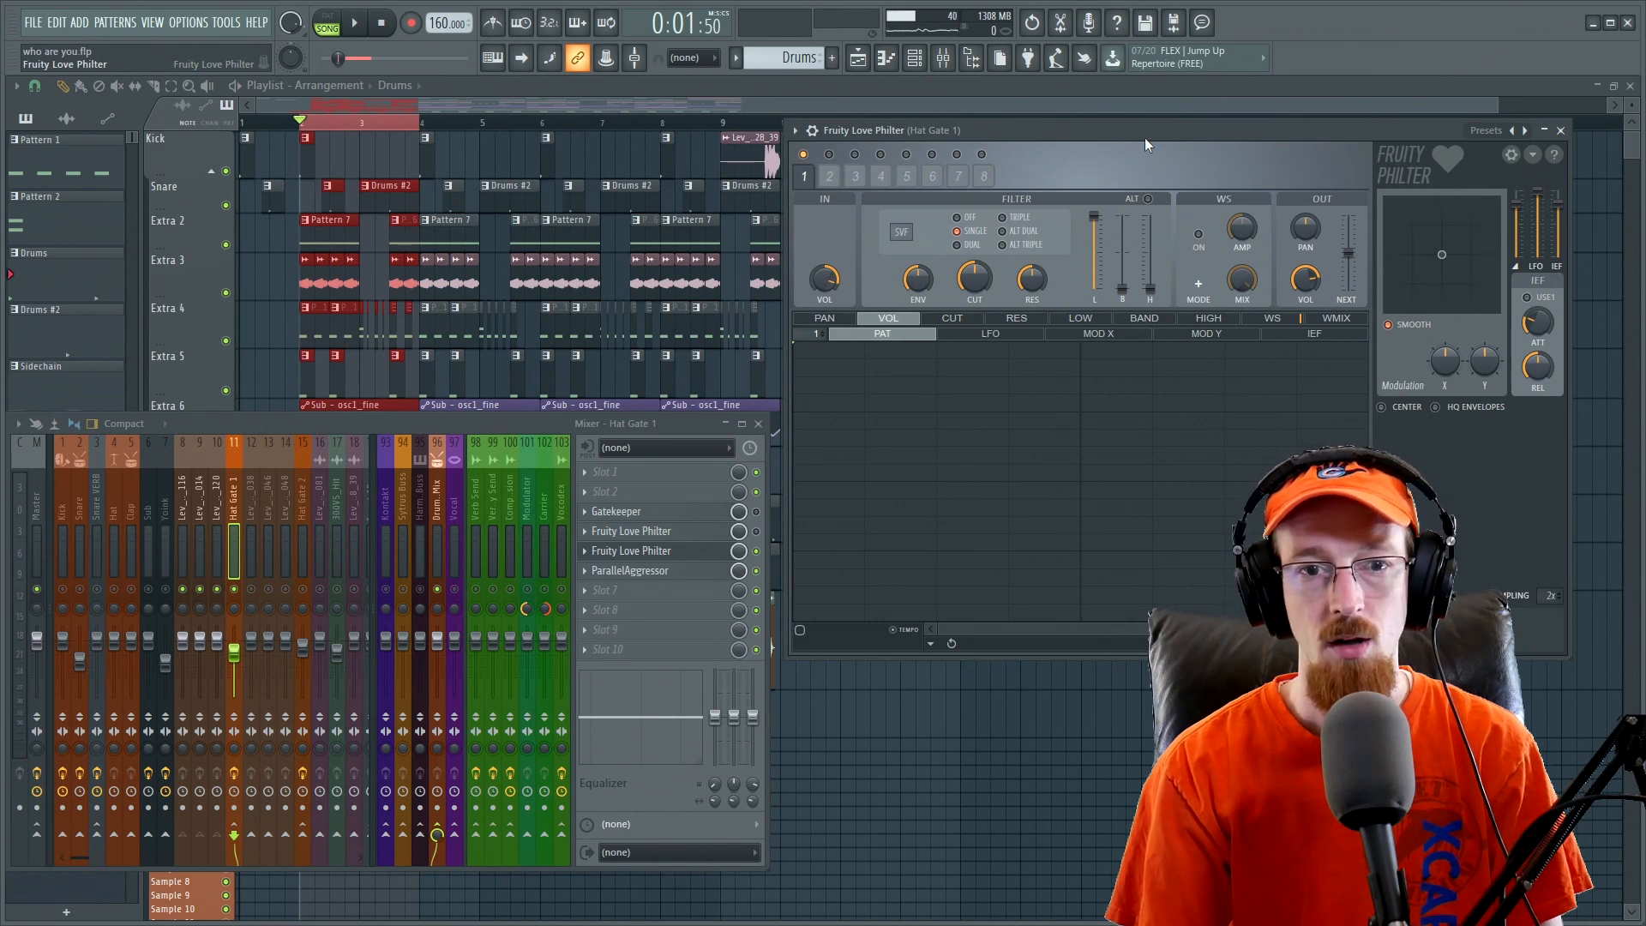
{"action": "left_click_drag", "start_coordinate": [1144, 138], "coordinate": [1141, 125]}
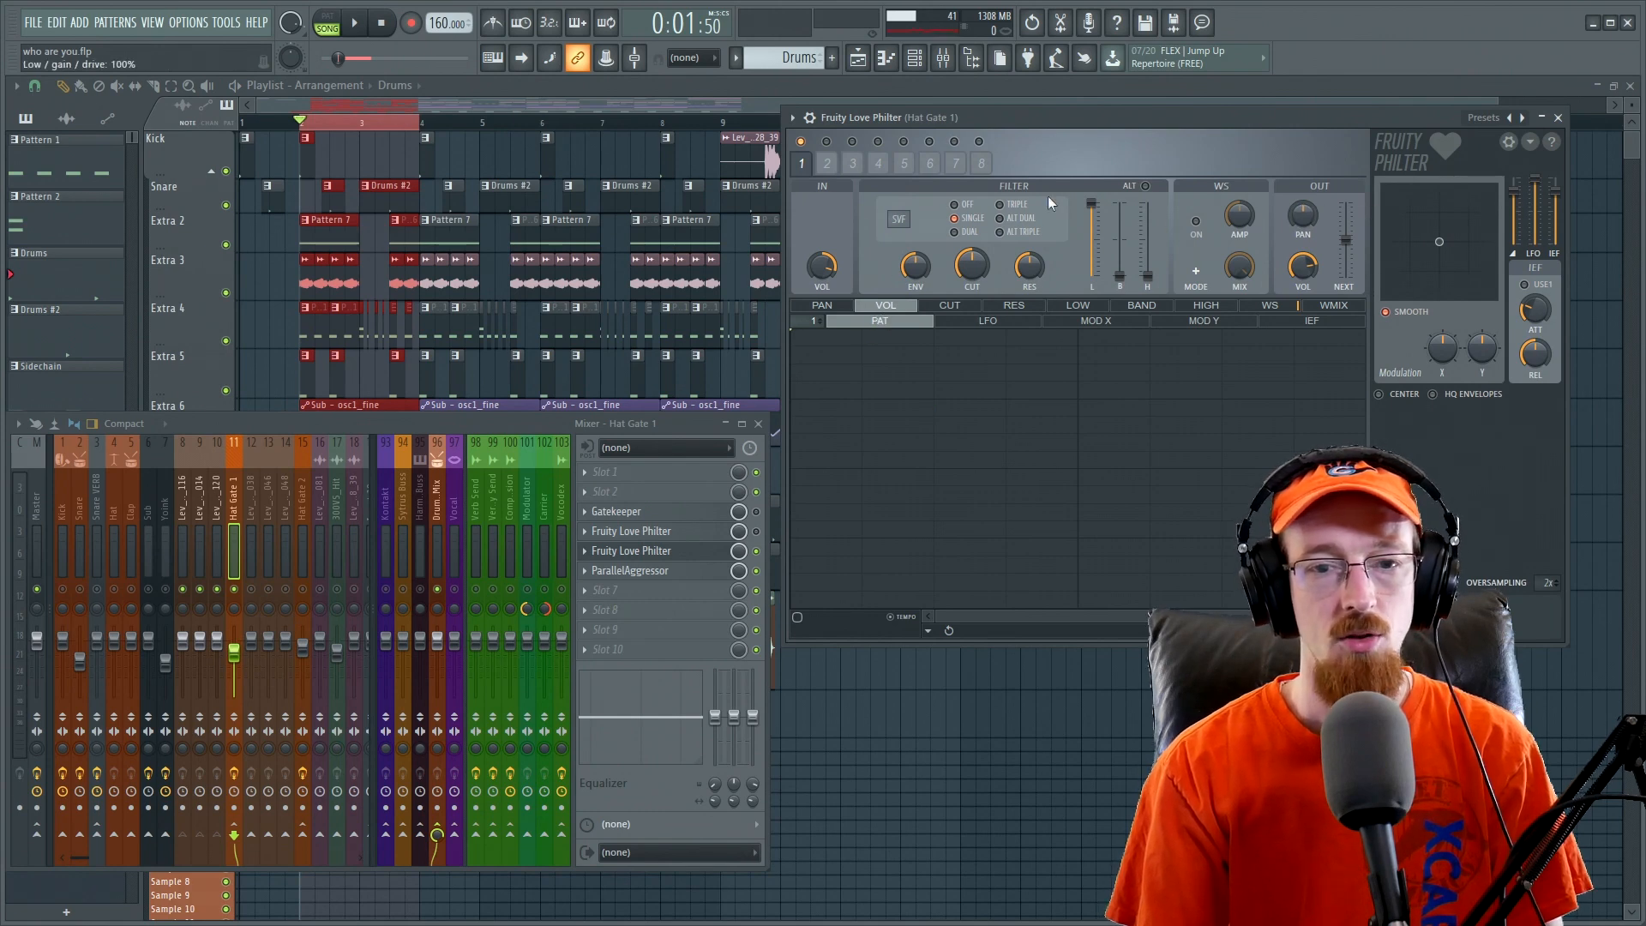
- Switch the filter mode between Off and Single, and play the loop to hear the filter's effect
{"action": "left_click", "coordinate": [960, 205]}
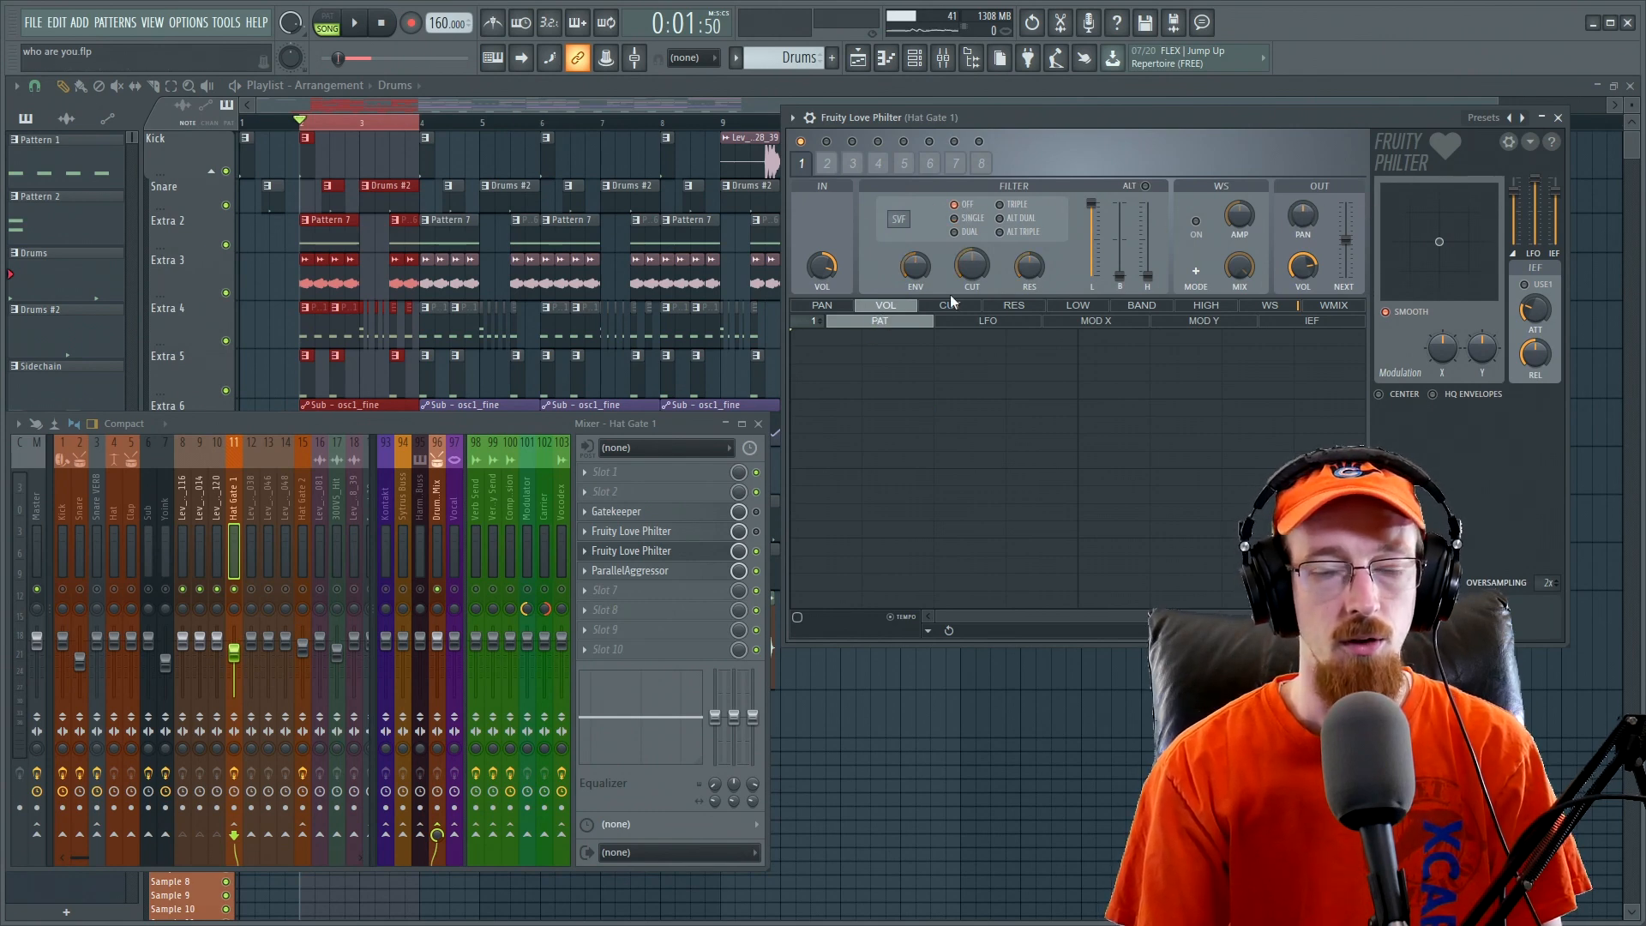
{"action": "left_click", "coordinate": [974, 217]}
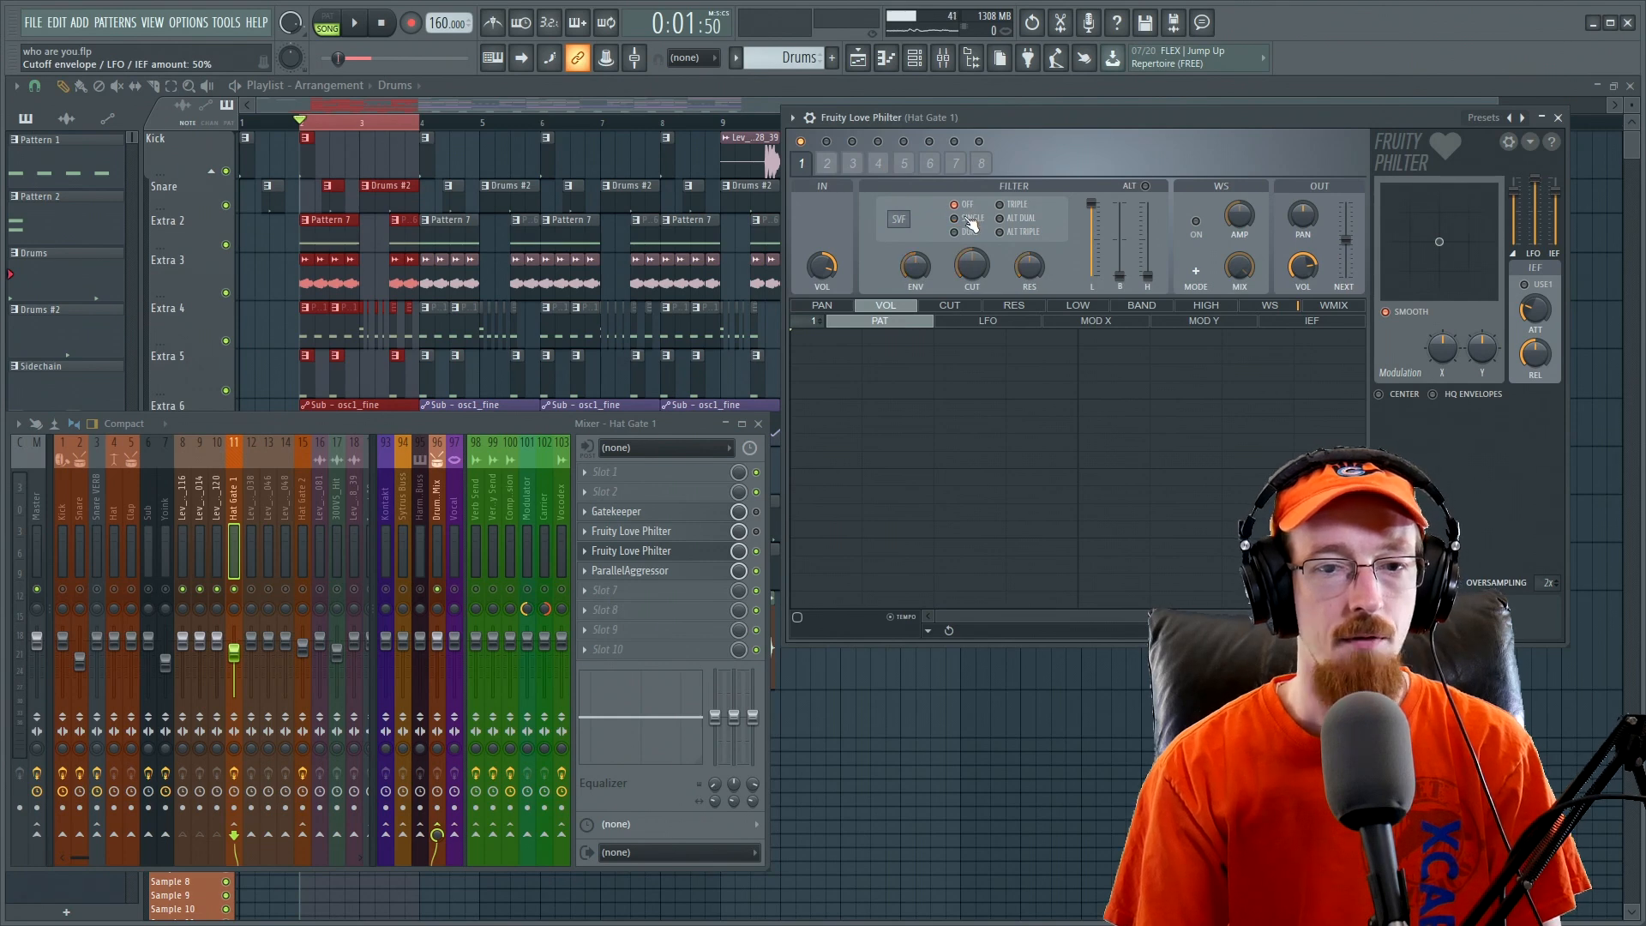
{"action": "left_click", "coordinate": [967, 205]}
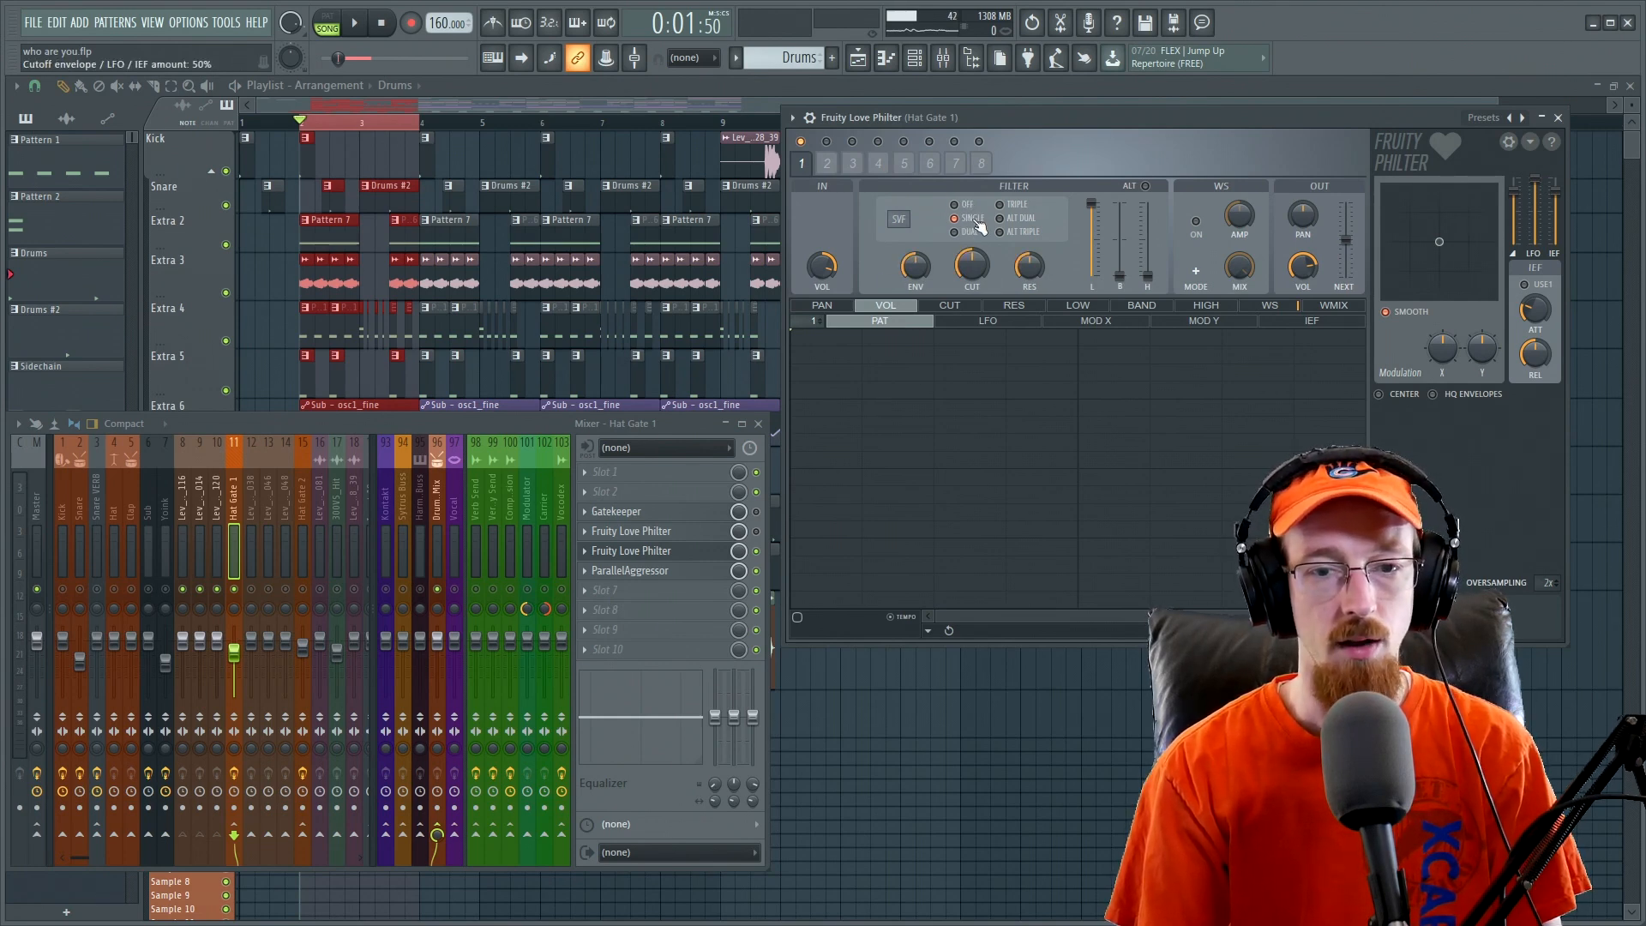
{"action": "key", "text": "space"}
{"action": "key", "text": "space"}
- Raise the filter's band and high levels to 100% and play the loop
{"action": "left_click_drag", "start_coordinate": [1120, 276], "coordinate": [1119, 204]}
{"action": "key", "text": "space"}
{"action": "key", "text": "space"}
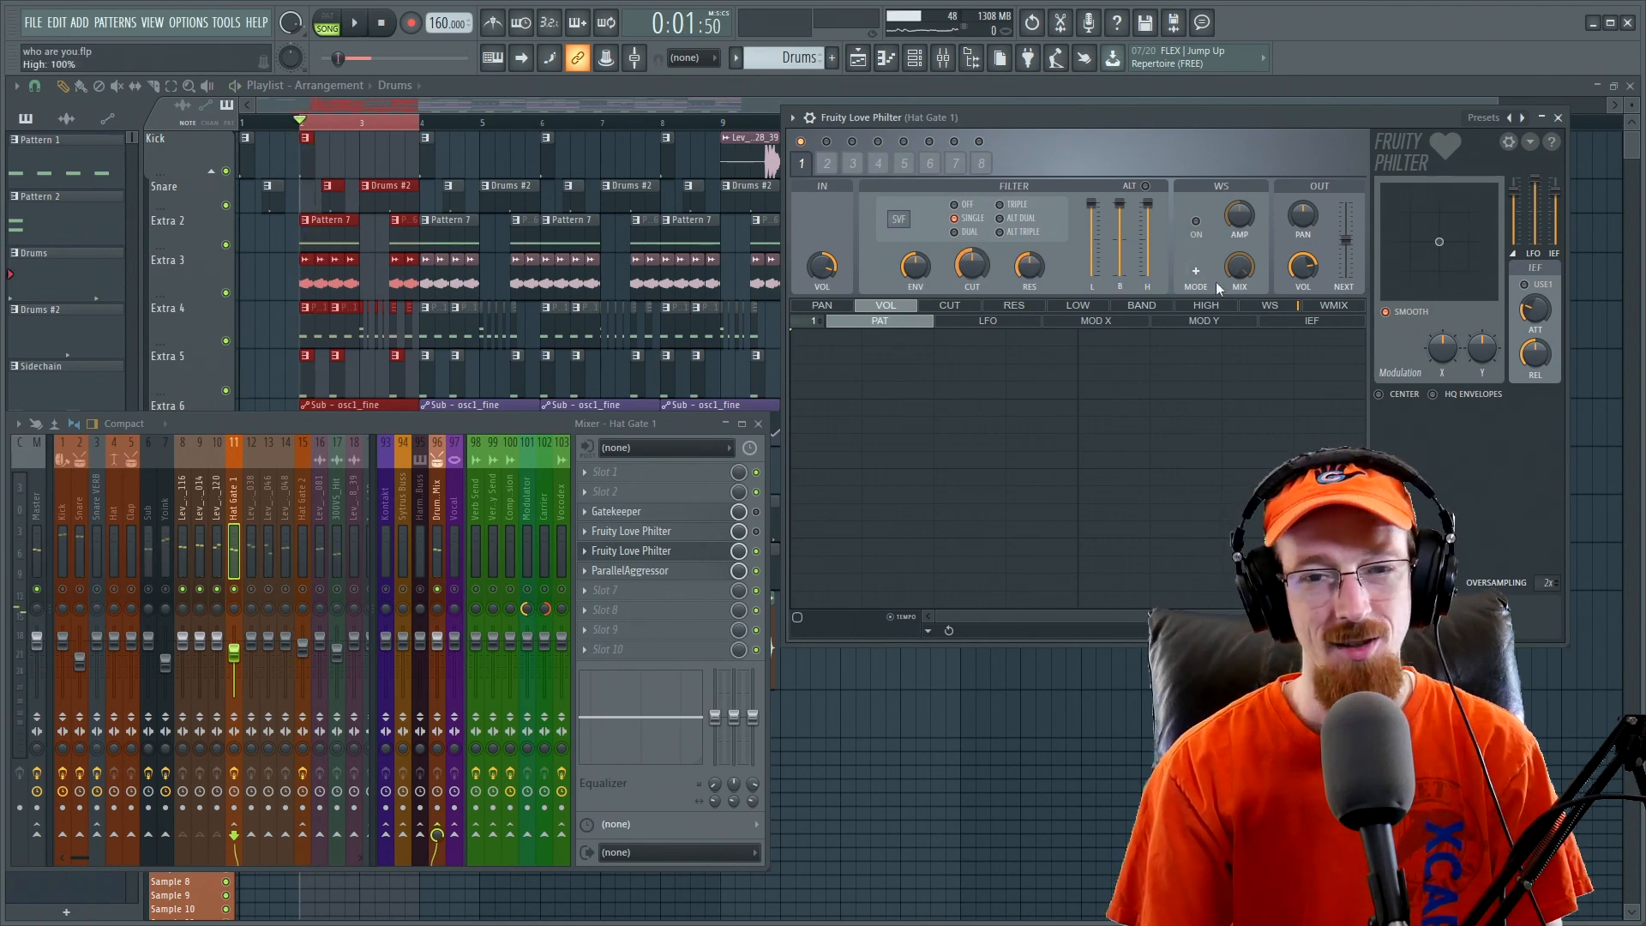
- View the available filter types without choosing one, and set the filter mode to Off
{"action": "left_click", "coordinate": [896, 219]}
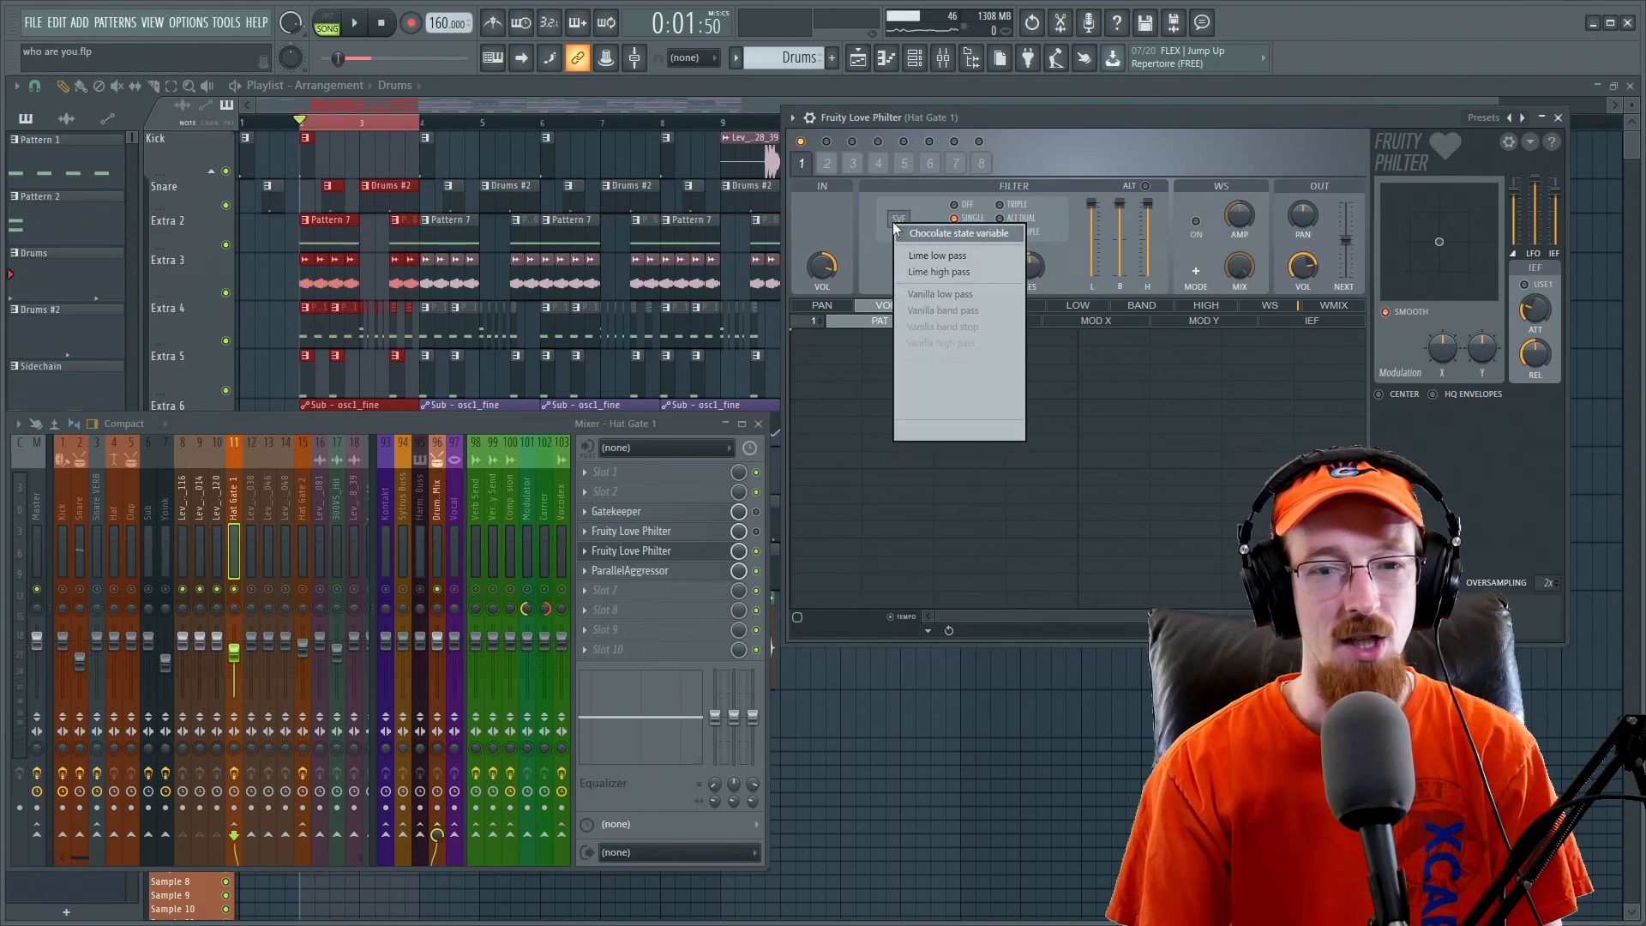
{"action": "left_click", "coordinate": [872, 222]}
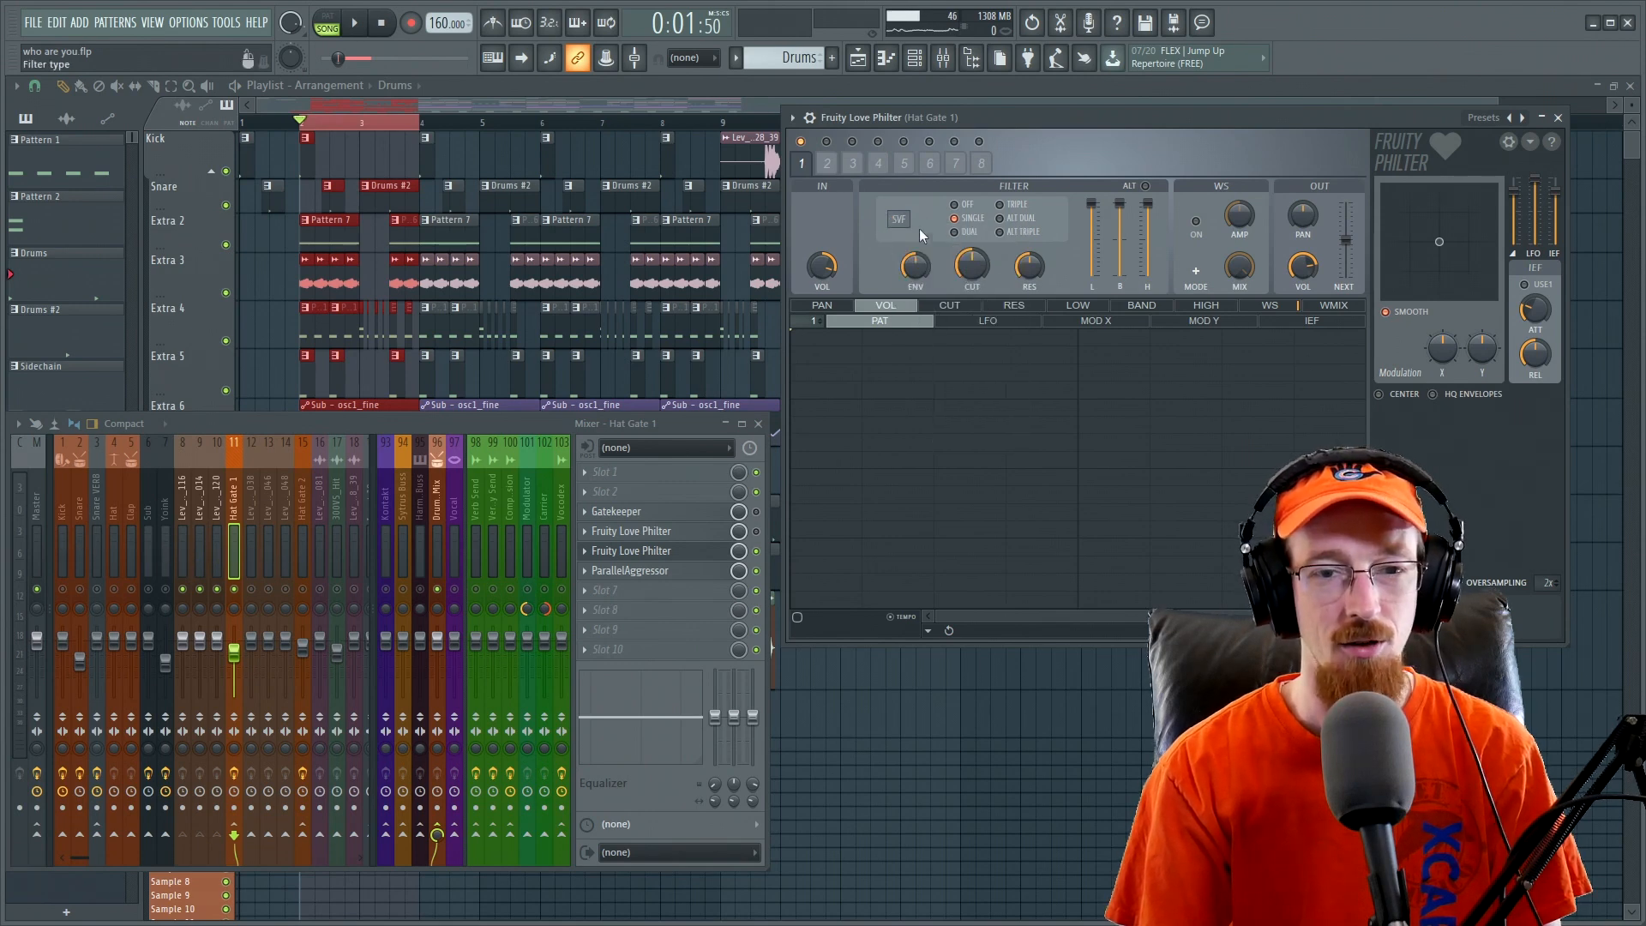
{"action": "left_click", "coordinate": [954, 204]}
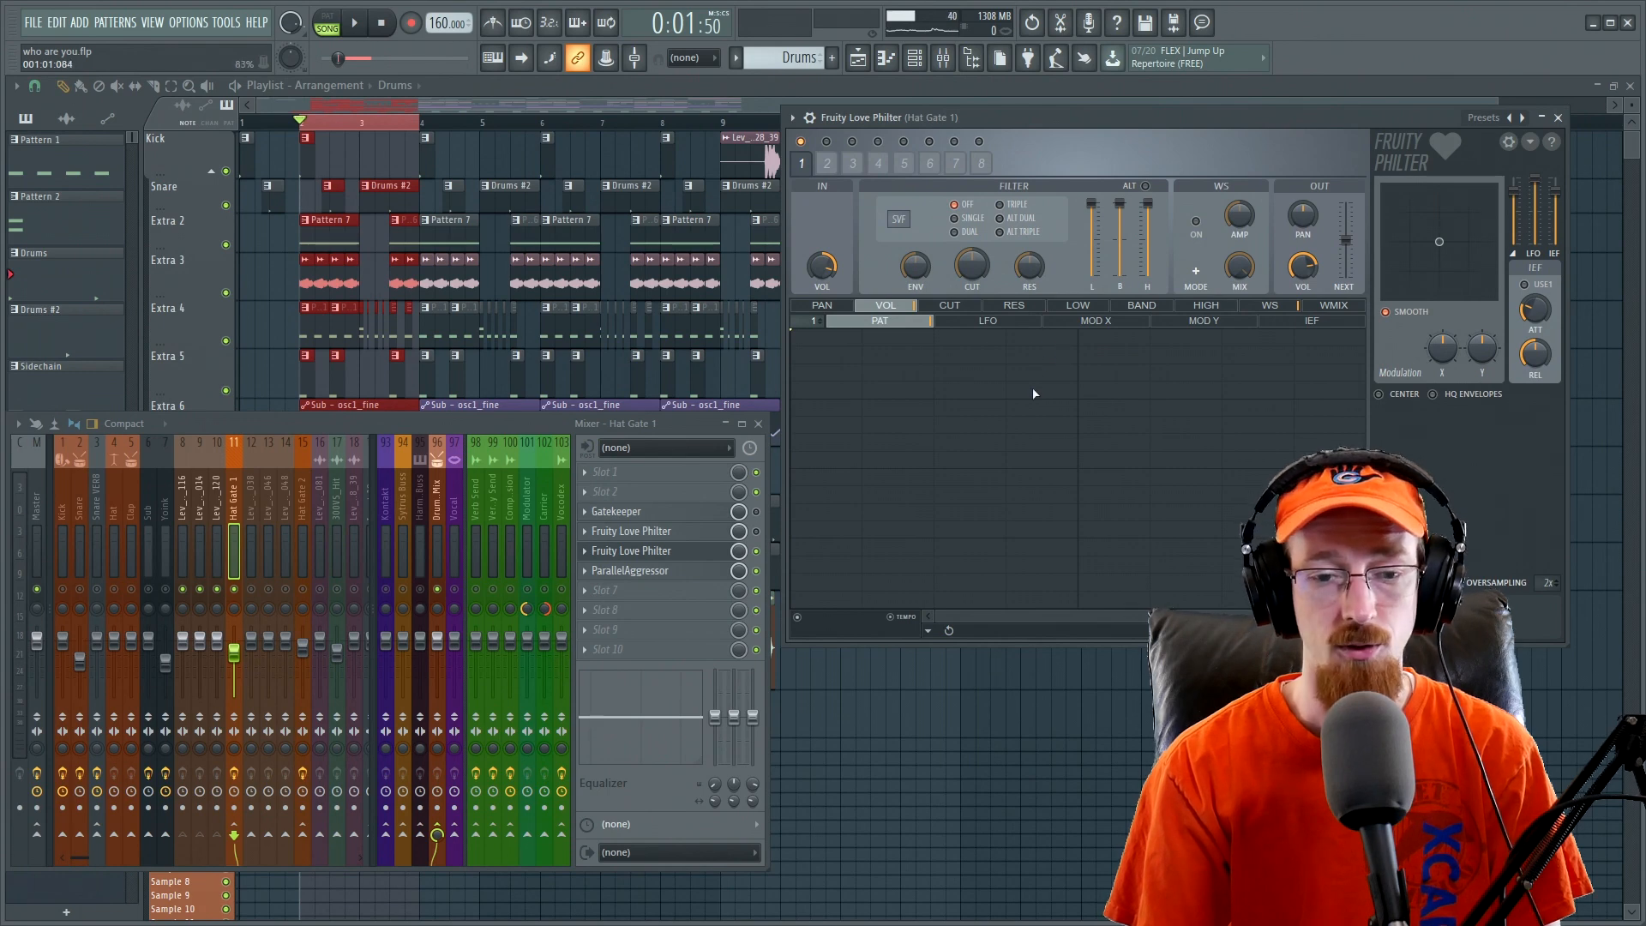
- Draw a volume pattern envelope that falls in a straight line from full level to zero across the first grid division
{"action": "right_click", "coordinate": [936, 578]}
{"action": "left_click_drag", "start_coordinate": [941, 587], "coordinate": [941, 624]}
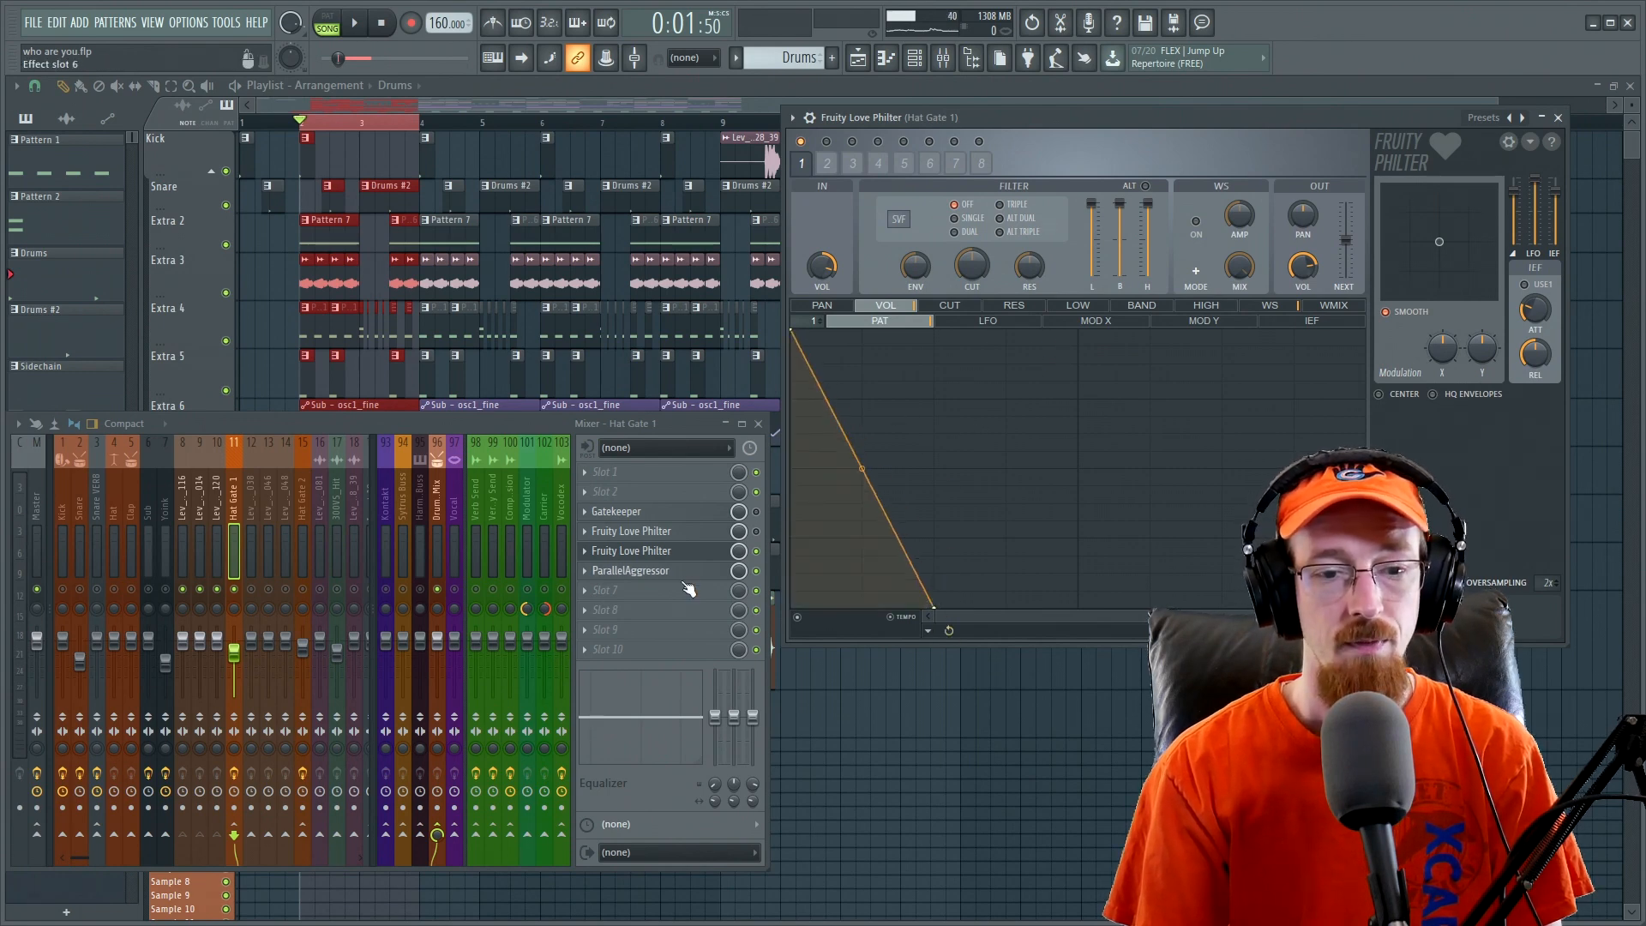
- Play the loop, mark the volume envelope's last point as Sustain / loop end and its first point as Loop start
{"action": "key", "text": "space"}
{"action": "key", "text": "space"}
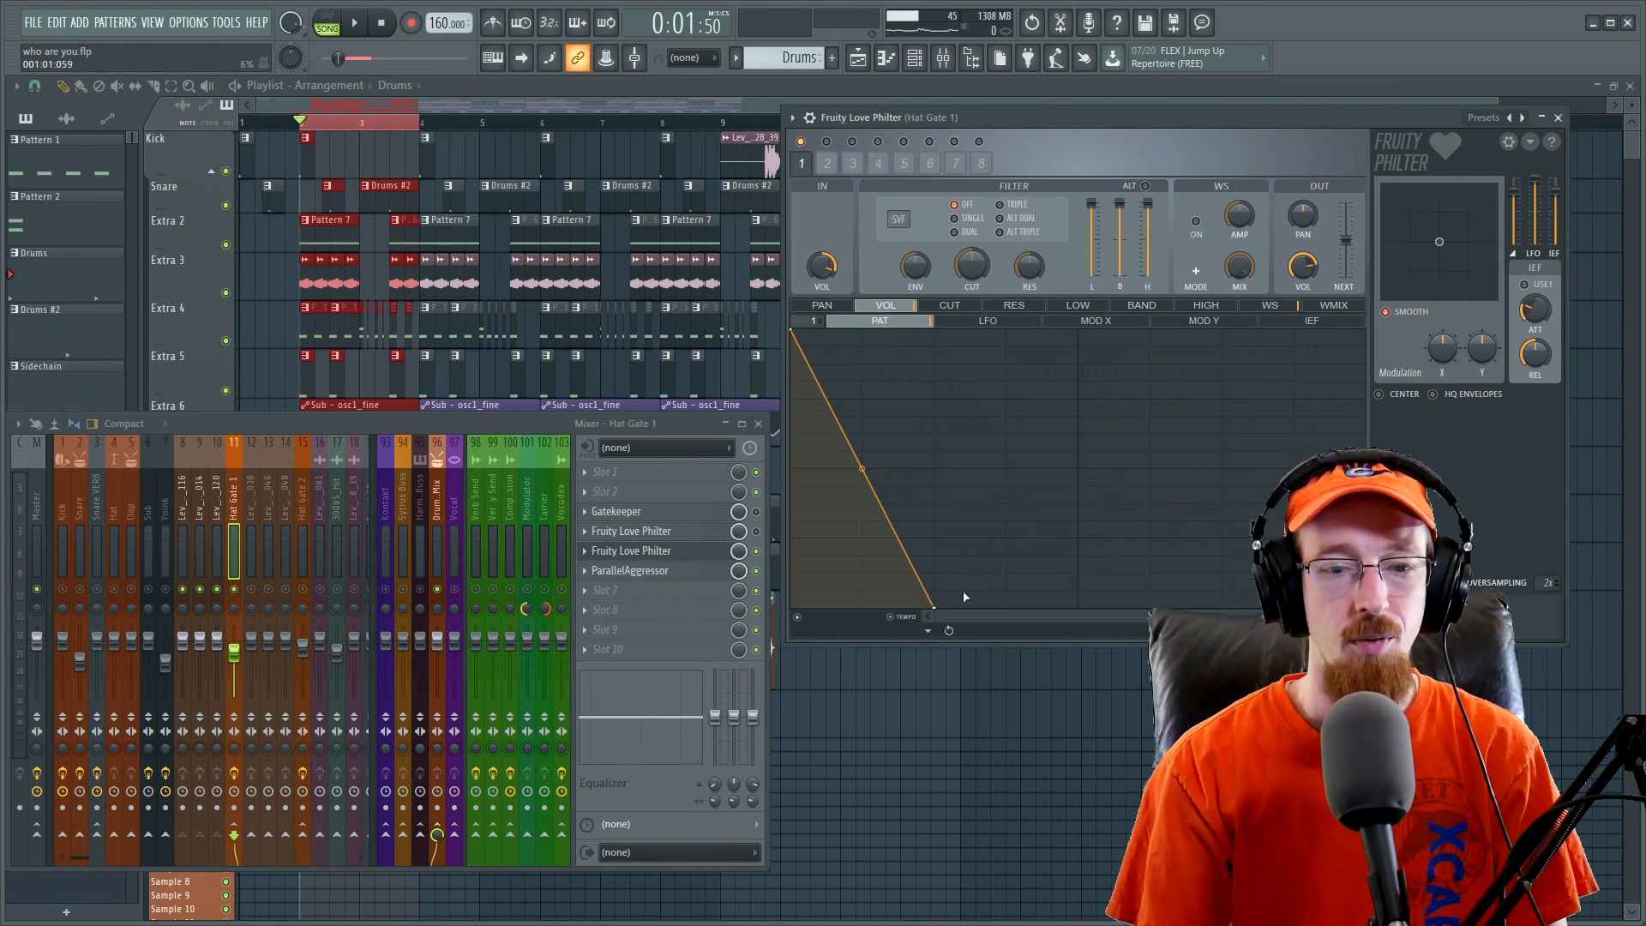
{"action": "right_click", "coordinate": [938, 610]}
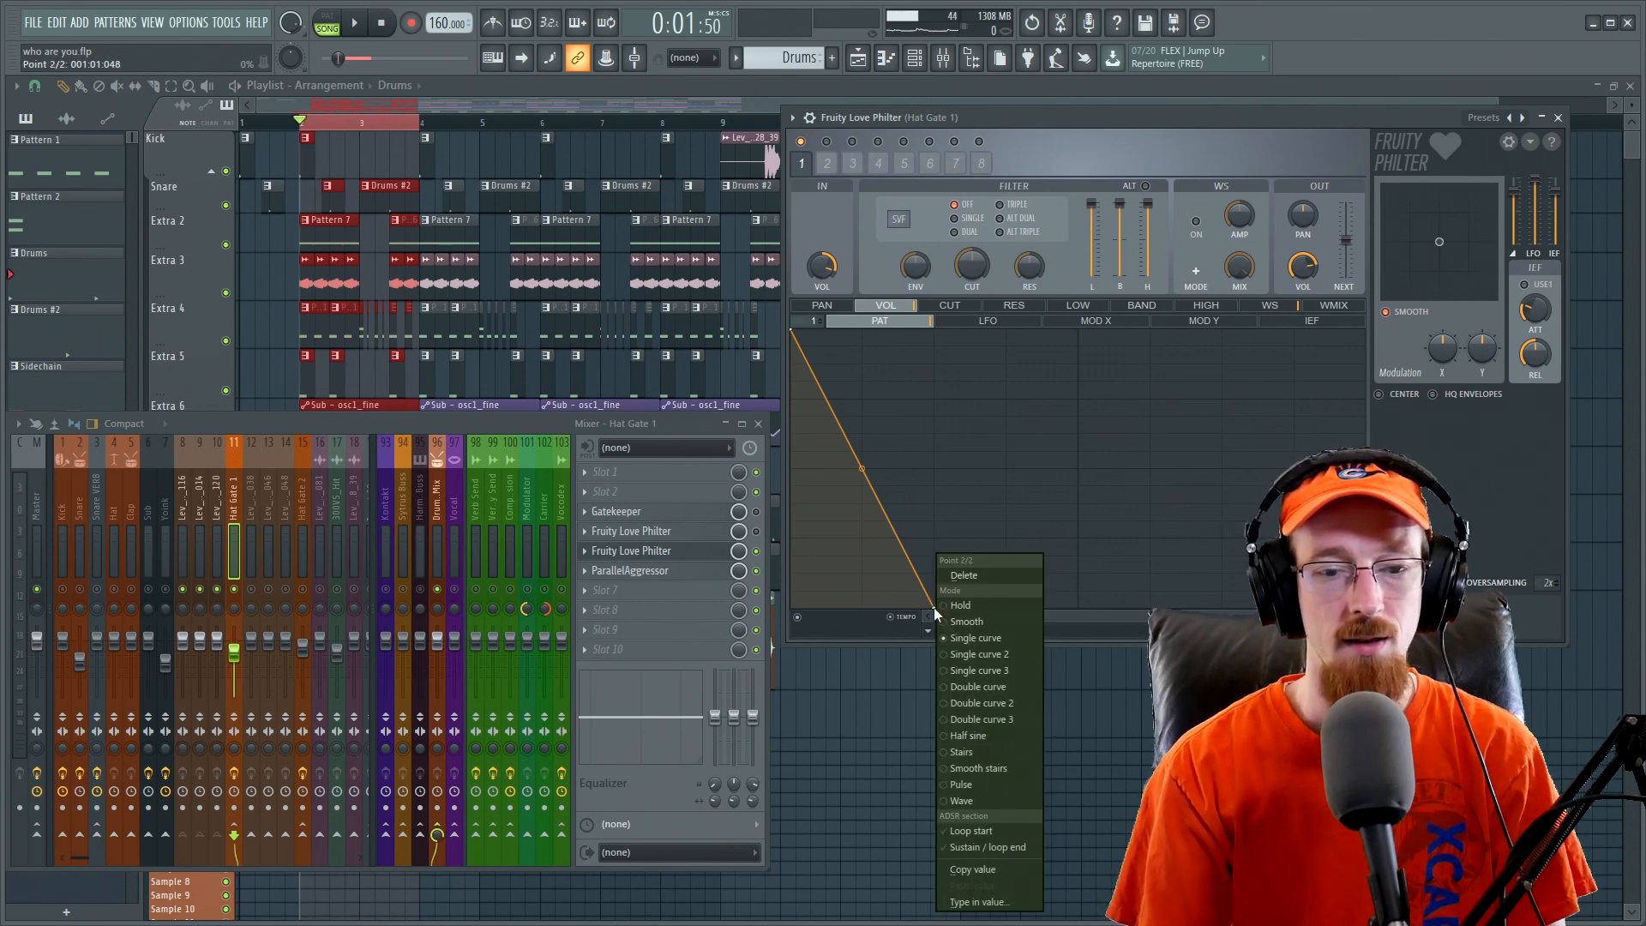
{"action": "left_click", "coordinate": [998, 847]}
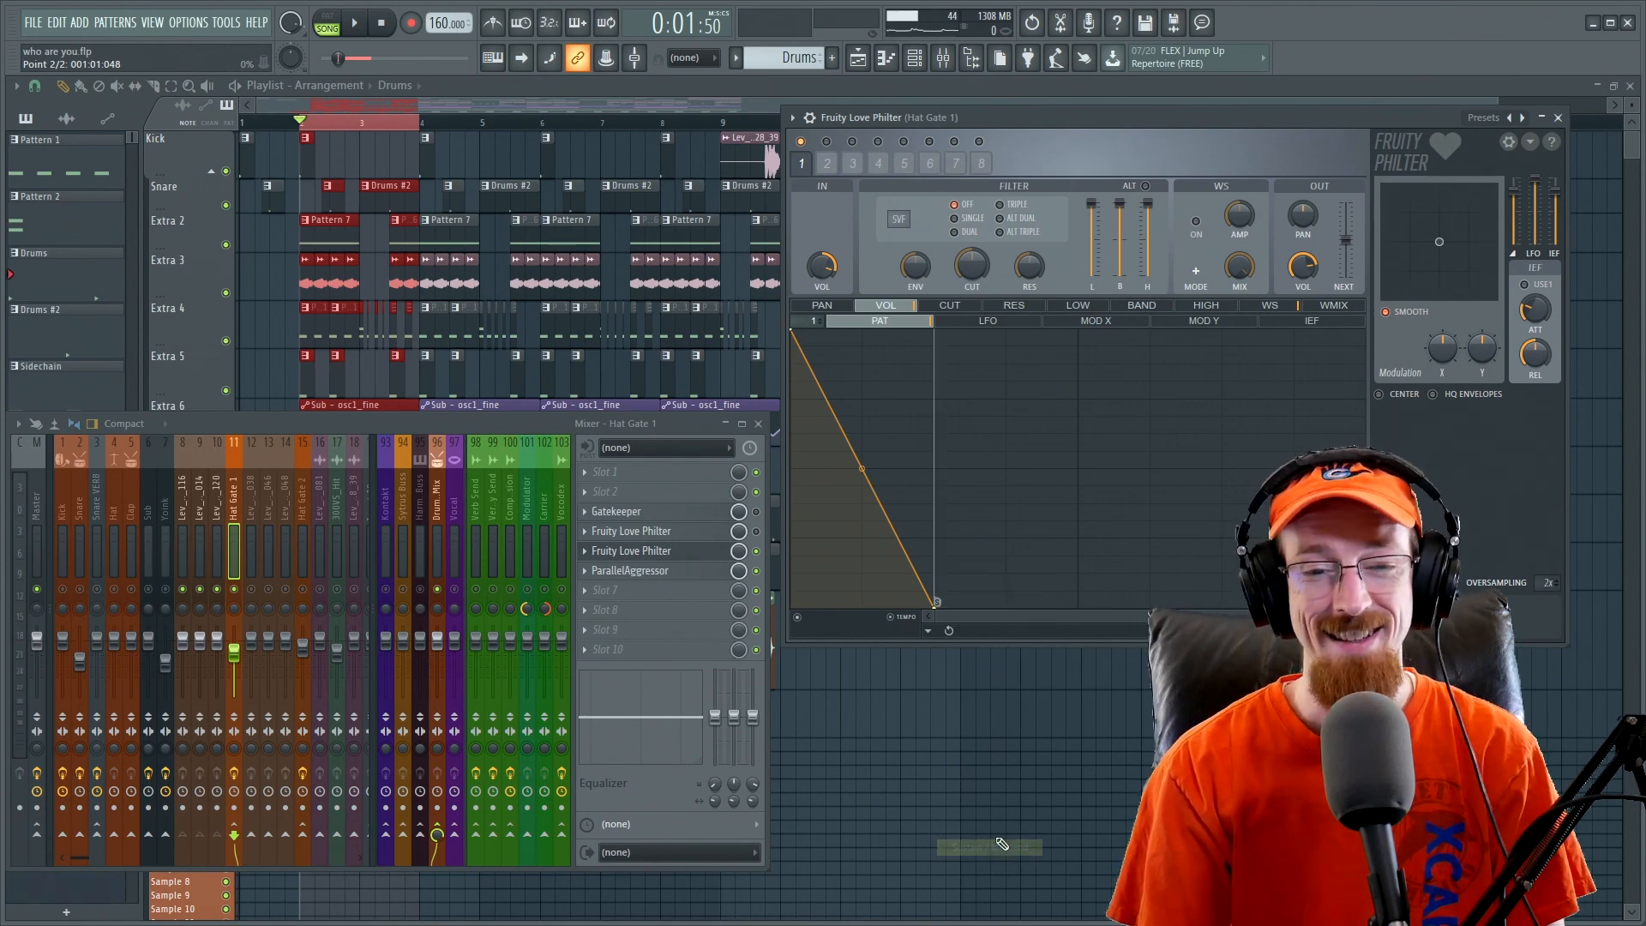
{"action": "right_click", "coordinate": [792, 332]}
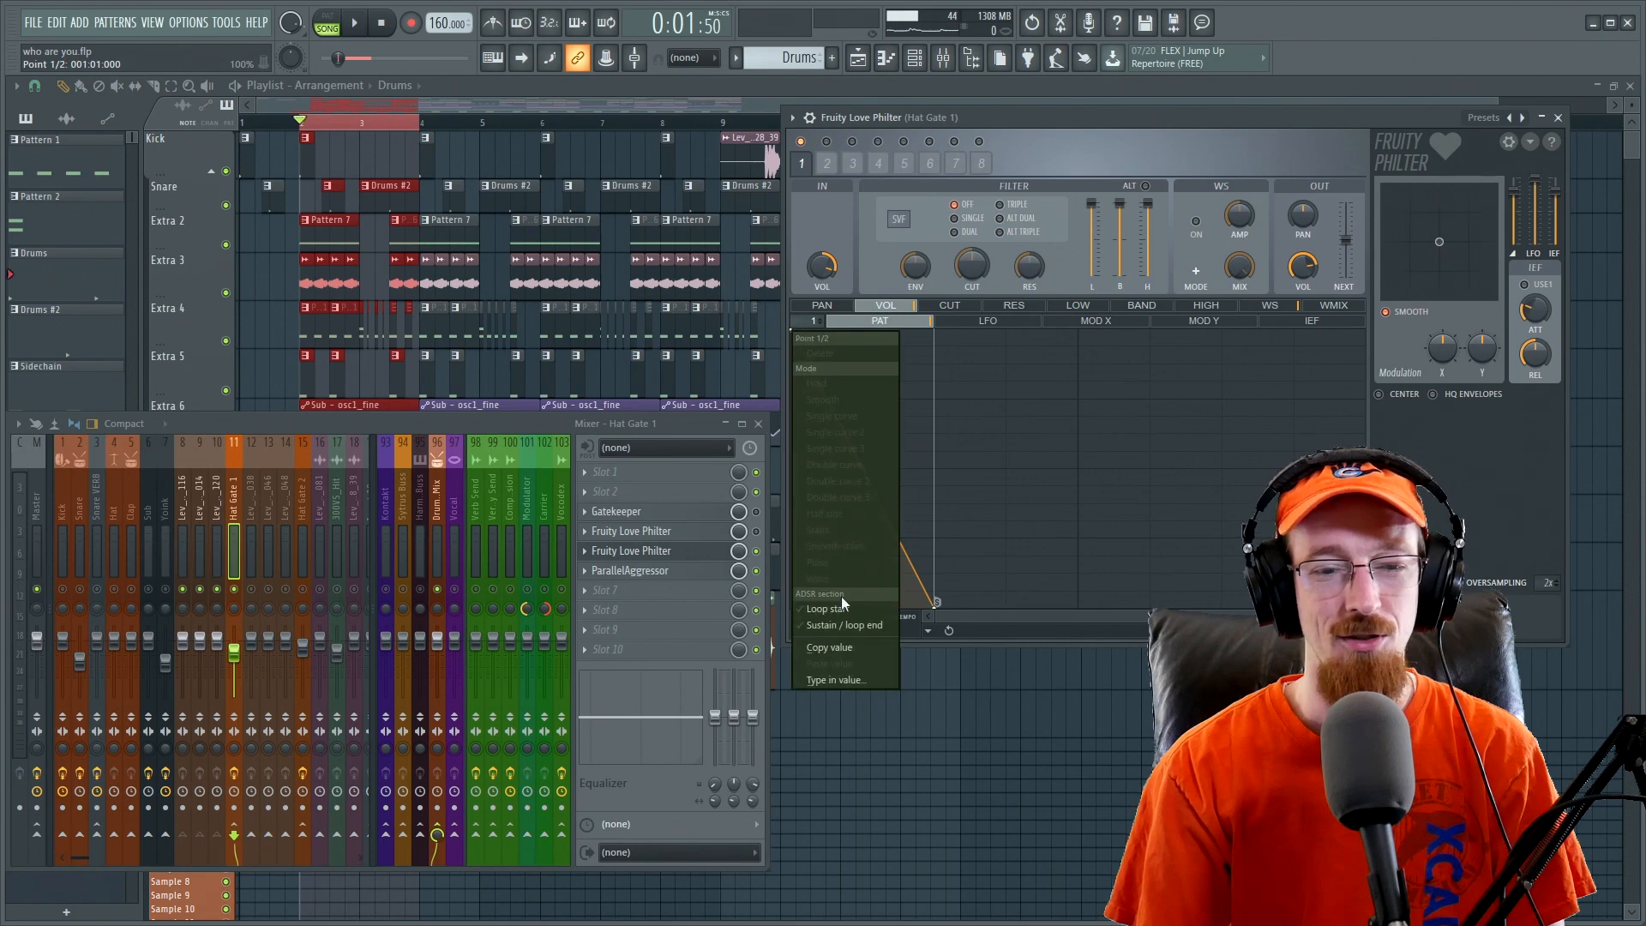
{"action": "left_click", "coordinate": [841, 606]}
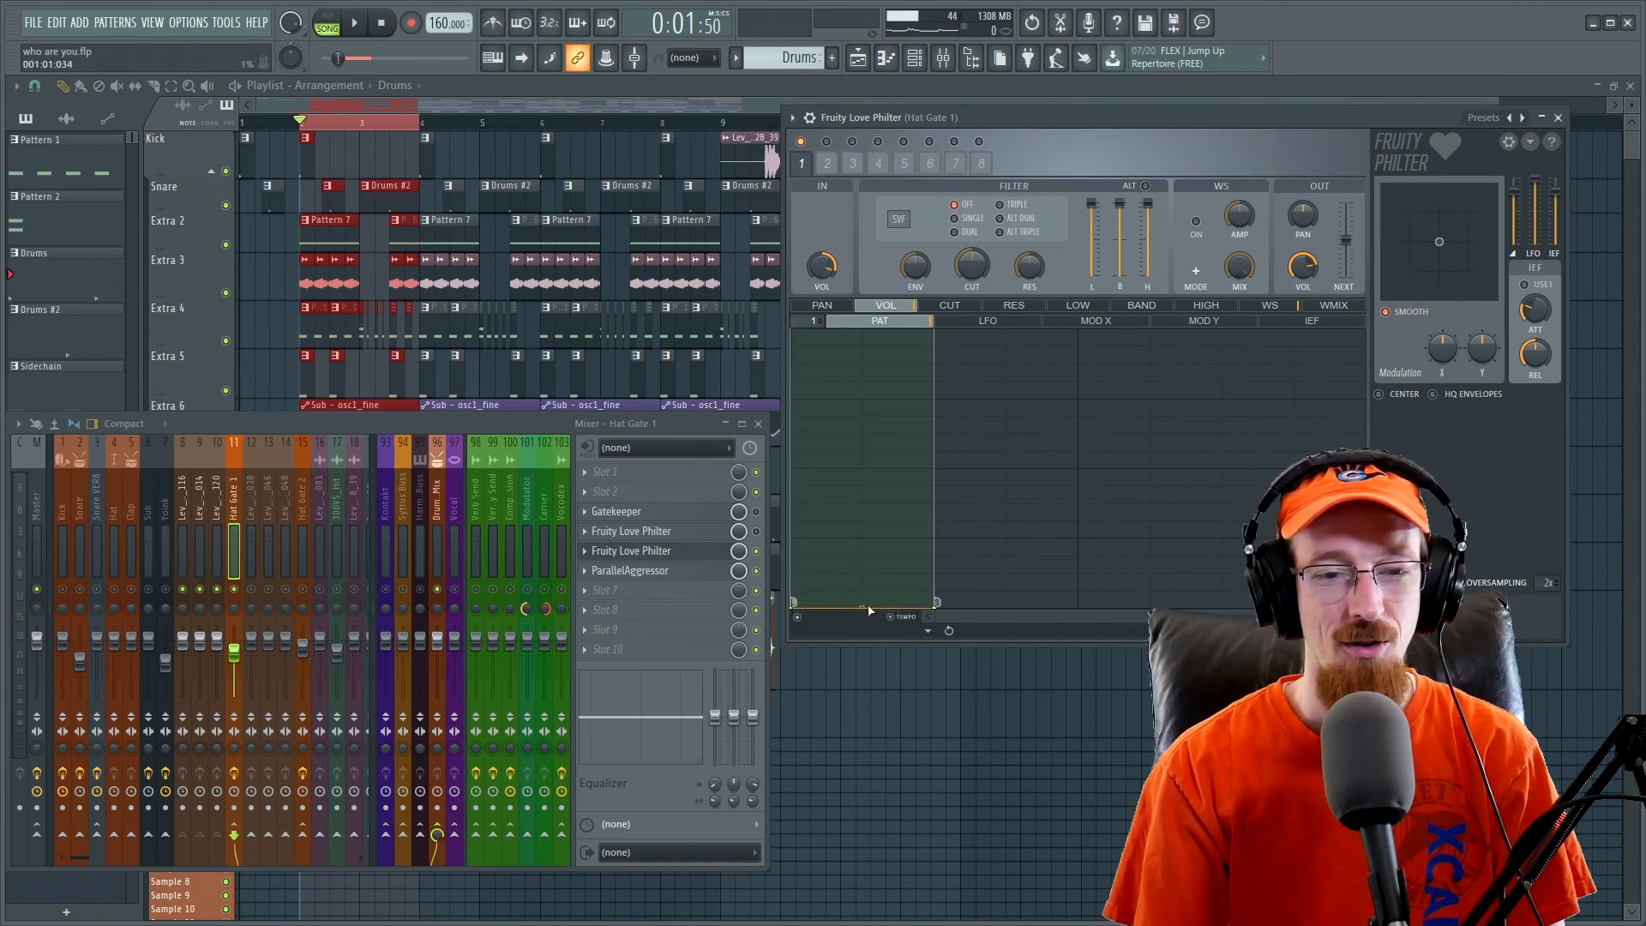
- Reshape the volume envelope as an upward-bulging decay from full level to zero across the first grid division, and play the loop
{"action": "right_click", "coordinate": [835, 533]}
{"action": "left_click_drag", "start_coordinate": [835, 534], "coordinate": [772, 304]}
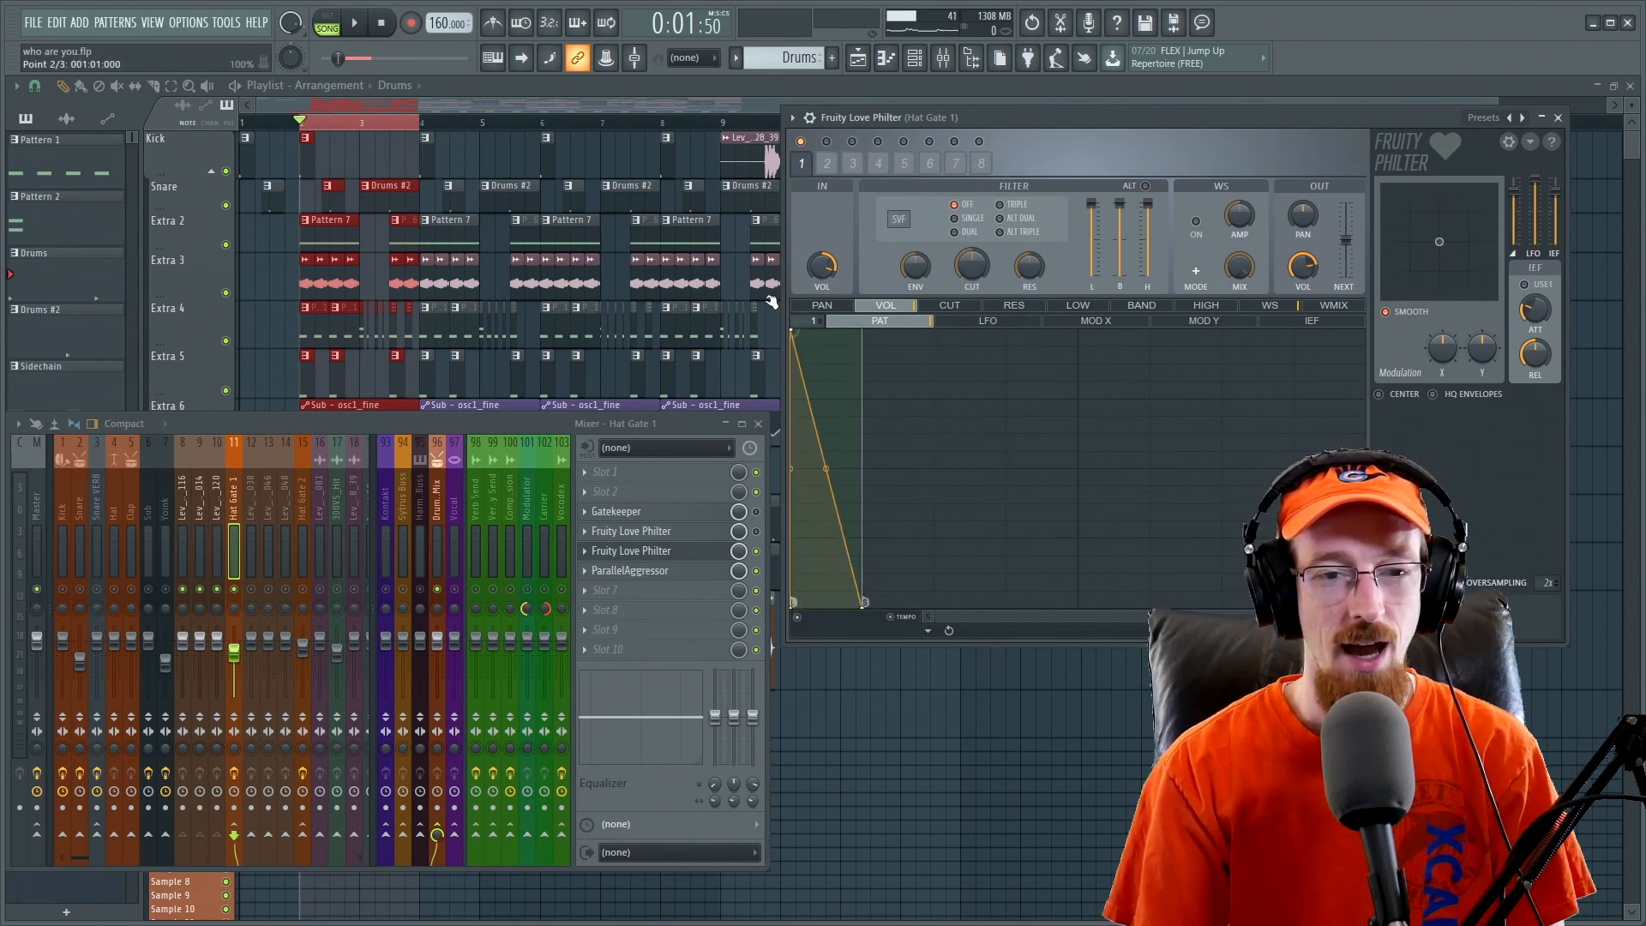
{"action": "left_click_drag", "start_coordinate": [866, 607], "coordinate": [936, 603]}
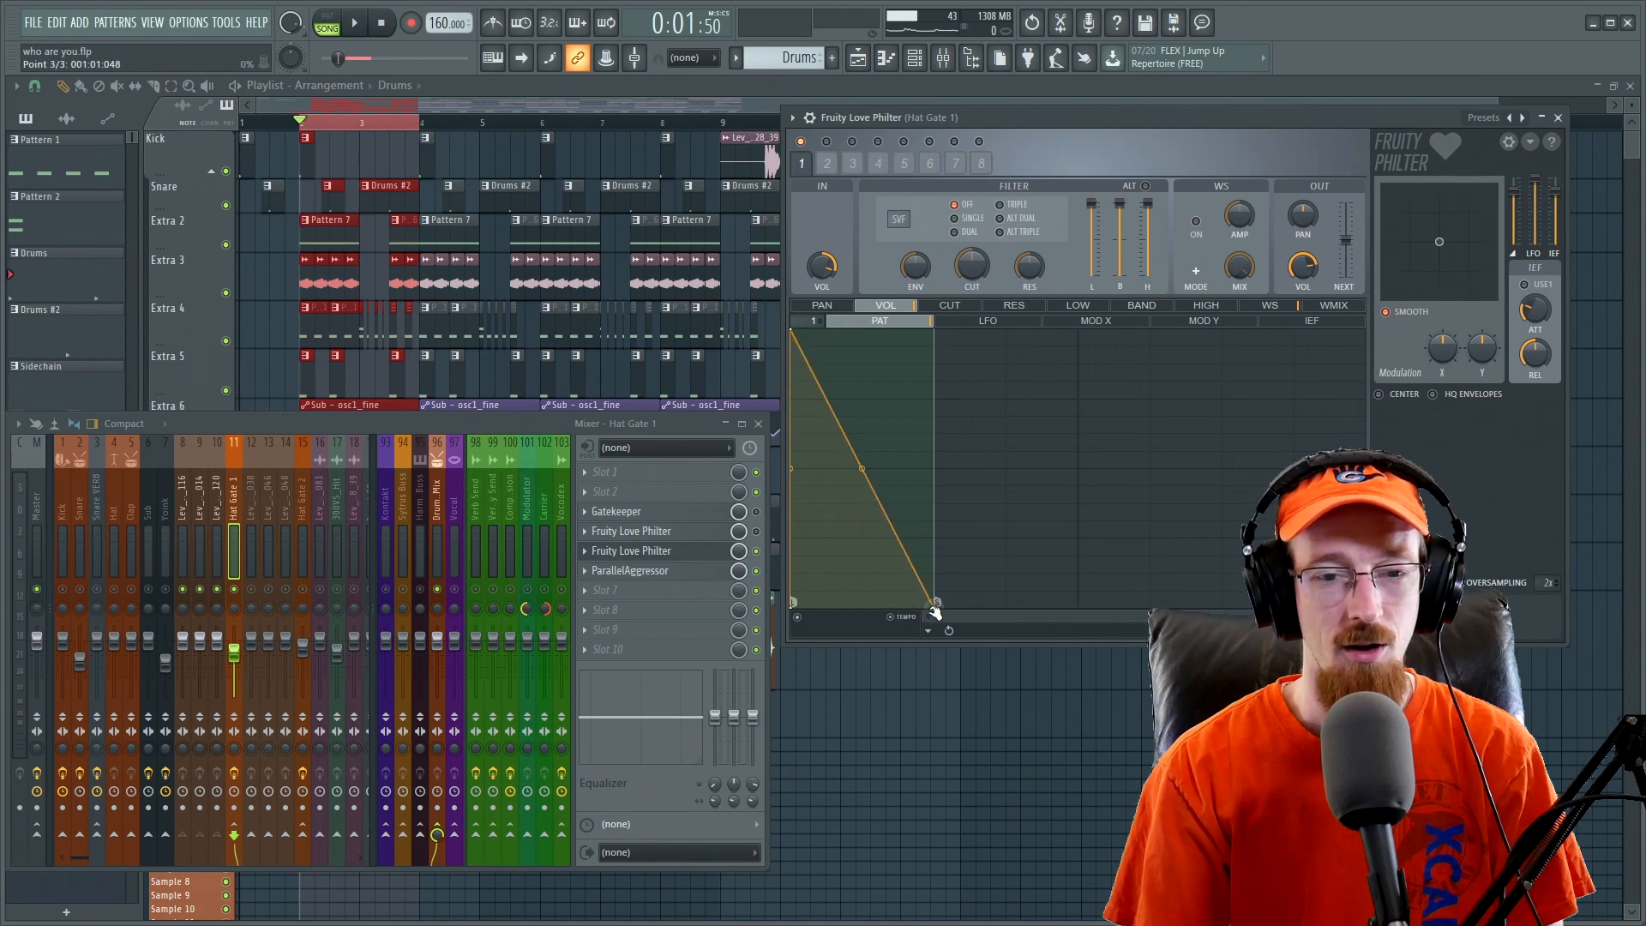
{"action": "left_click_drag", "start_coordinate": [861, 467], "coordinate": [861, 370]}
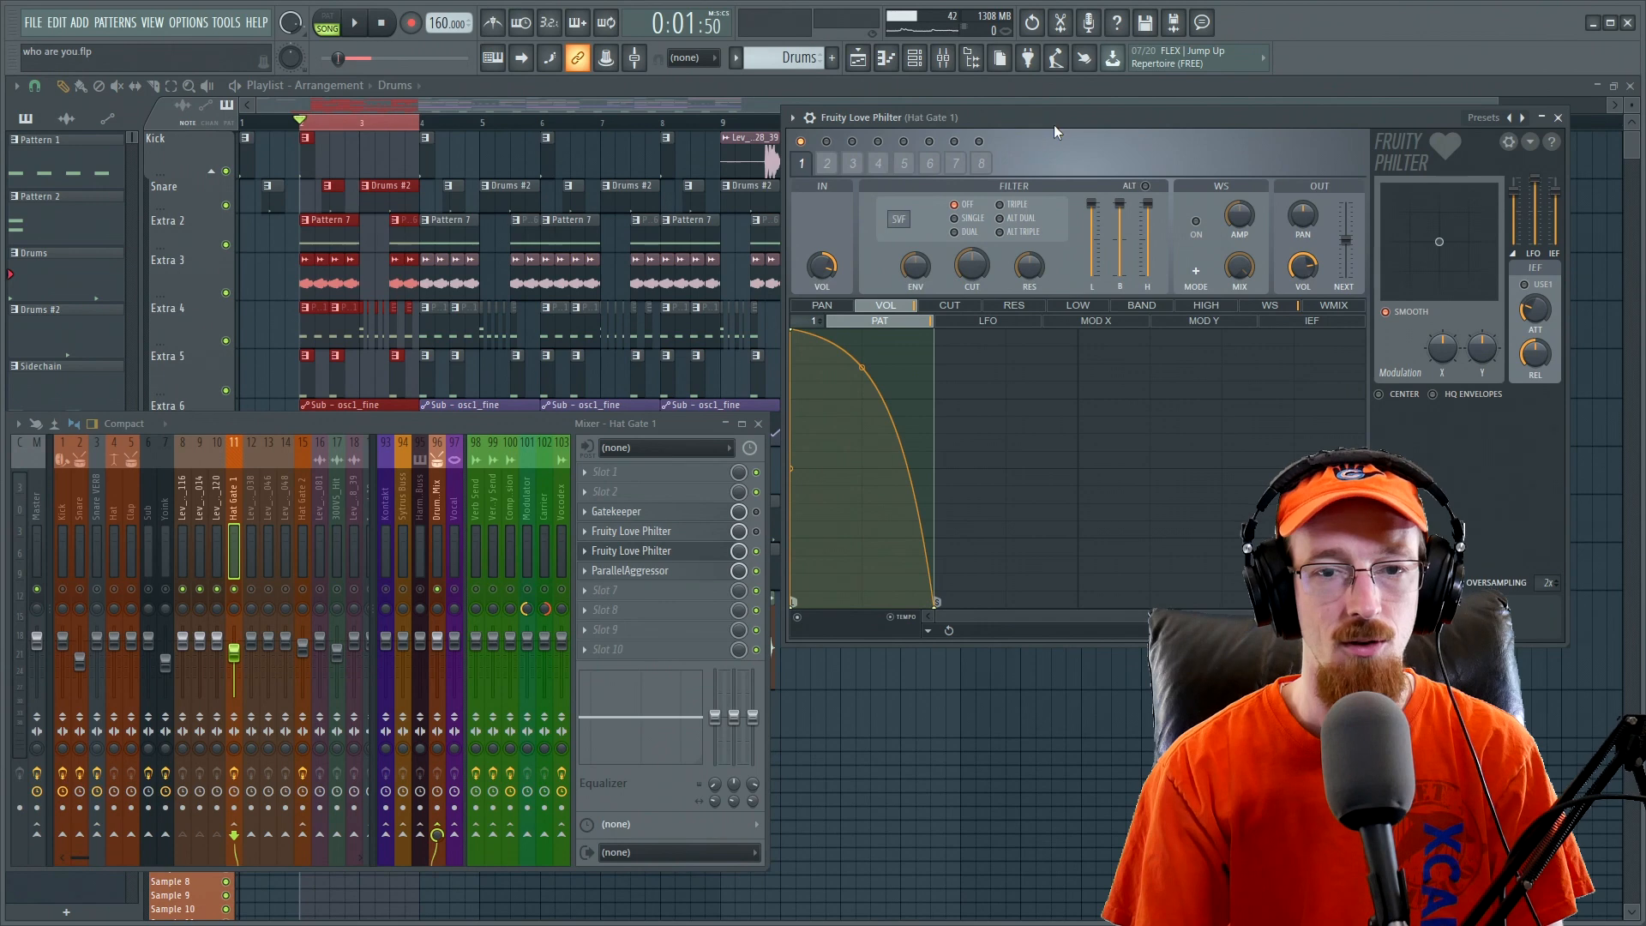
{"action": "key", "text": "space"}
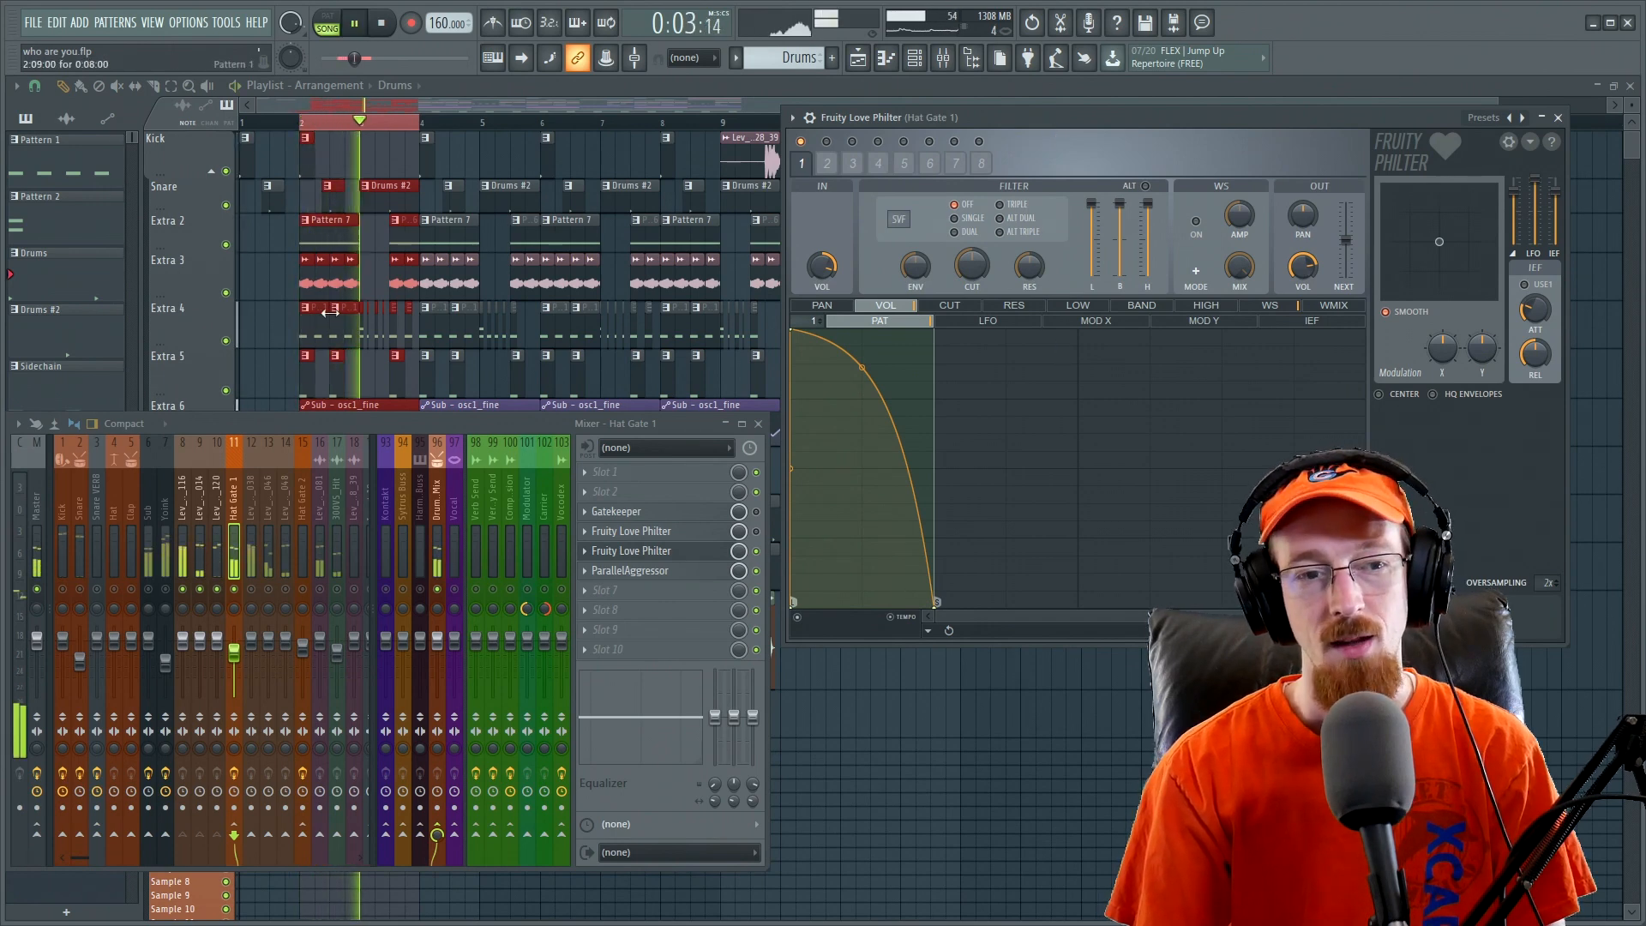
{"action": "key", "text": "space"}
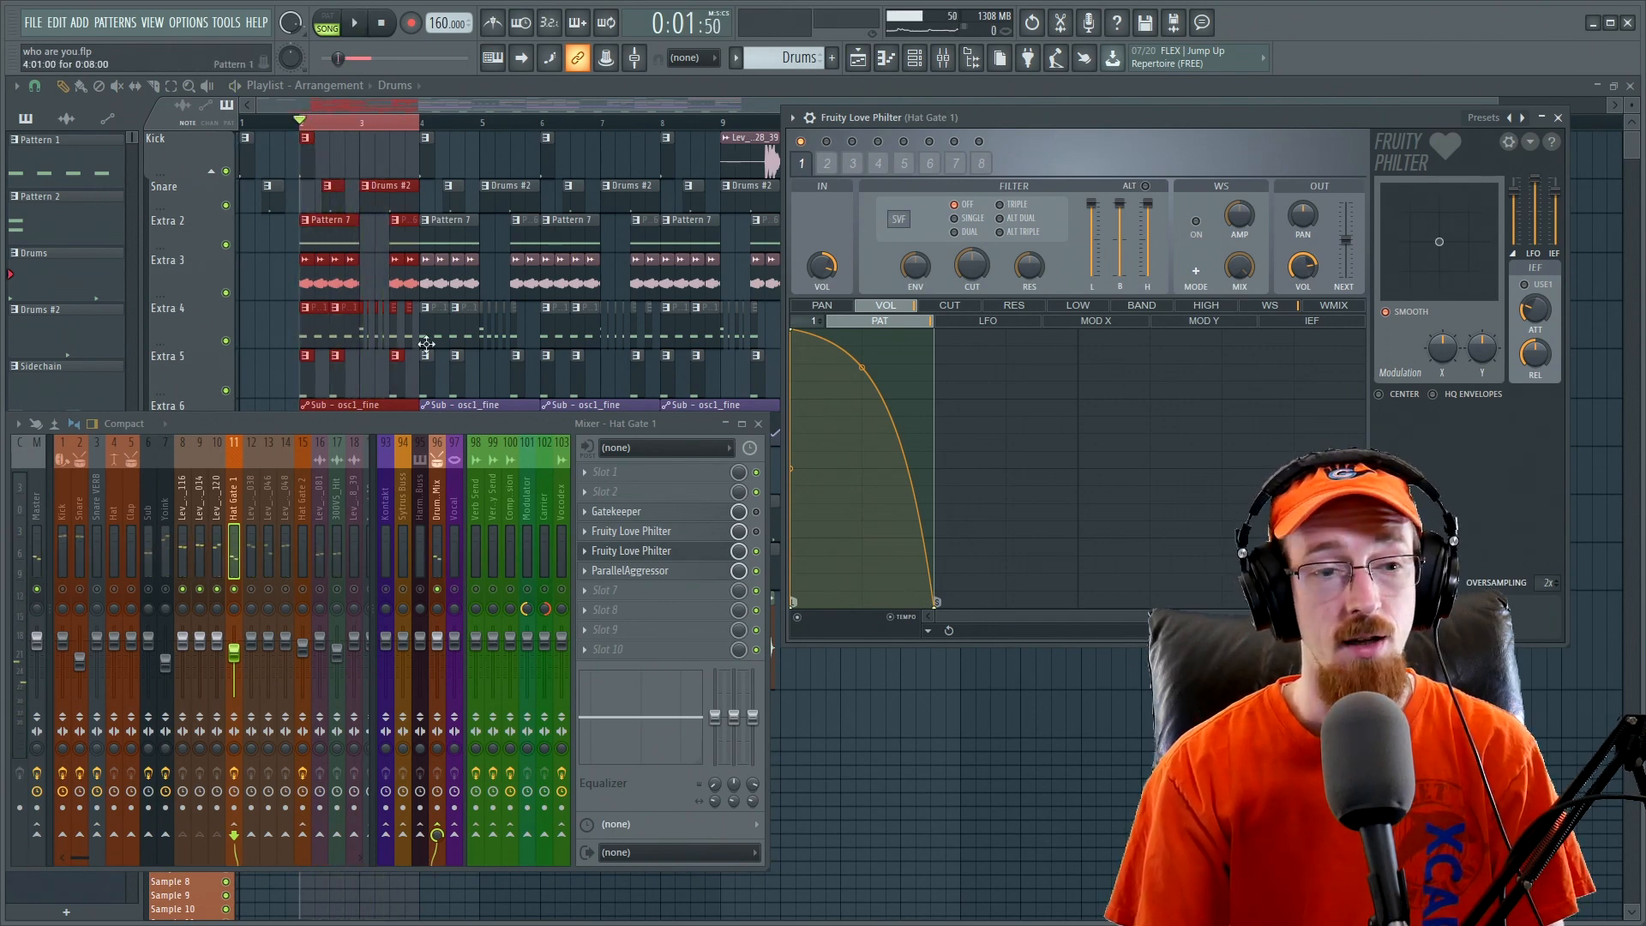
- Hold the volume envelope at full level for half a grid division before a steep curved drop to zero, and play the loop
{"action": "left_click_drag", "start_coordinate": [858, 380], "coordinate": [898, 579]}
{"action": "key", "text": "space"}
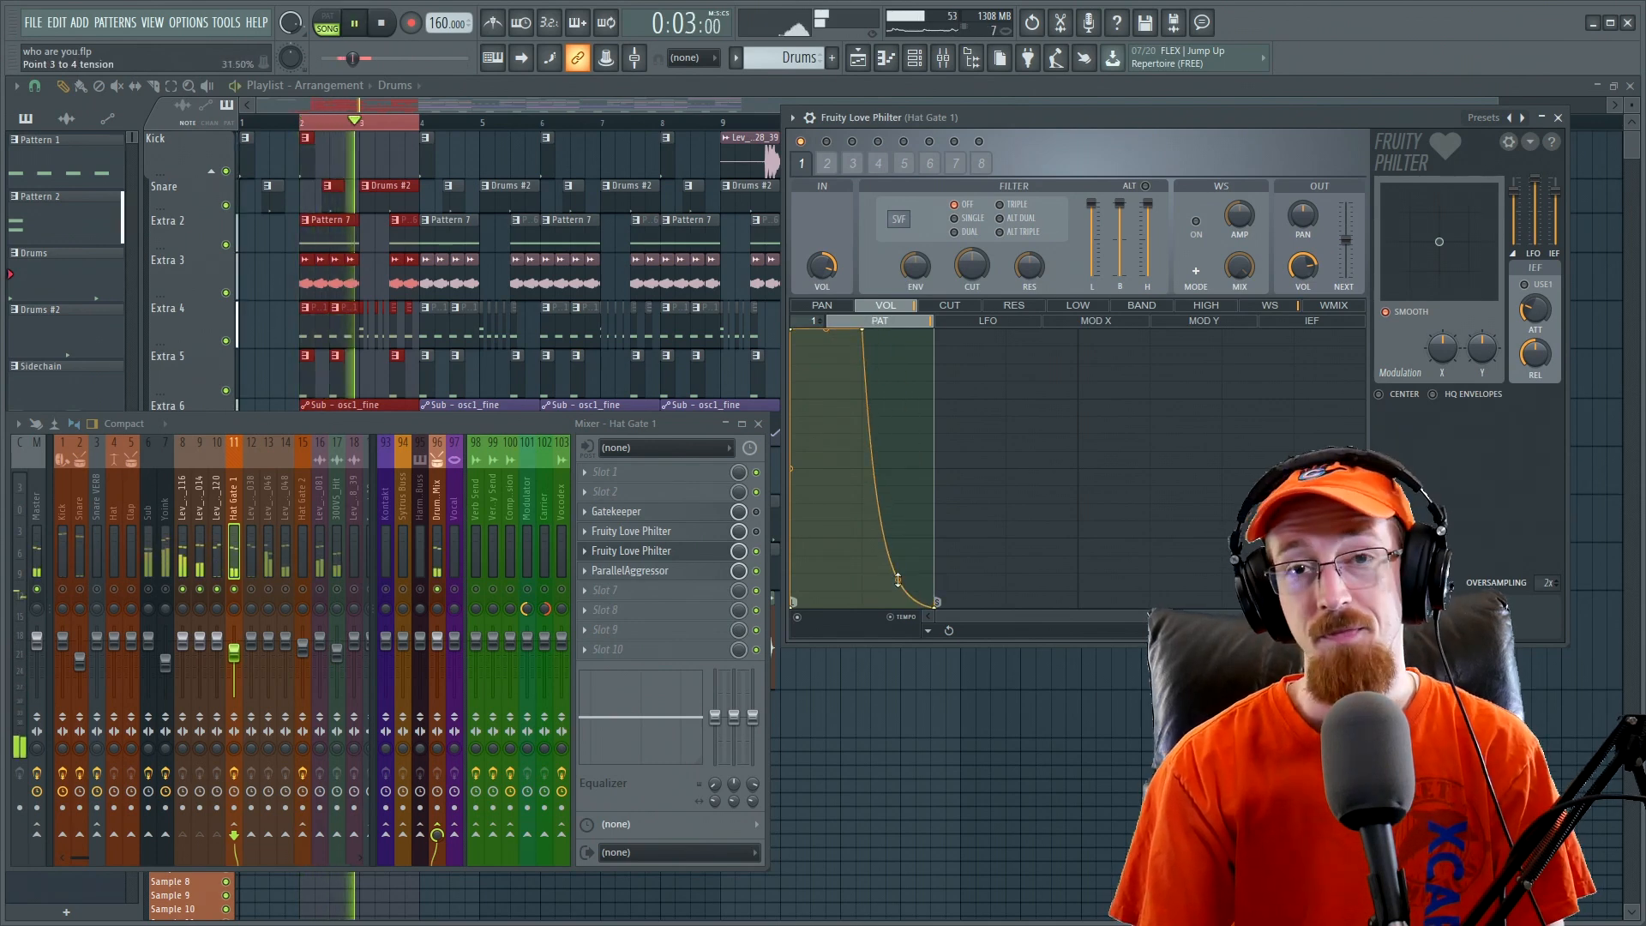
{"action": "key", "text": "space"}
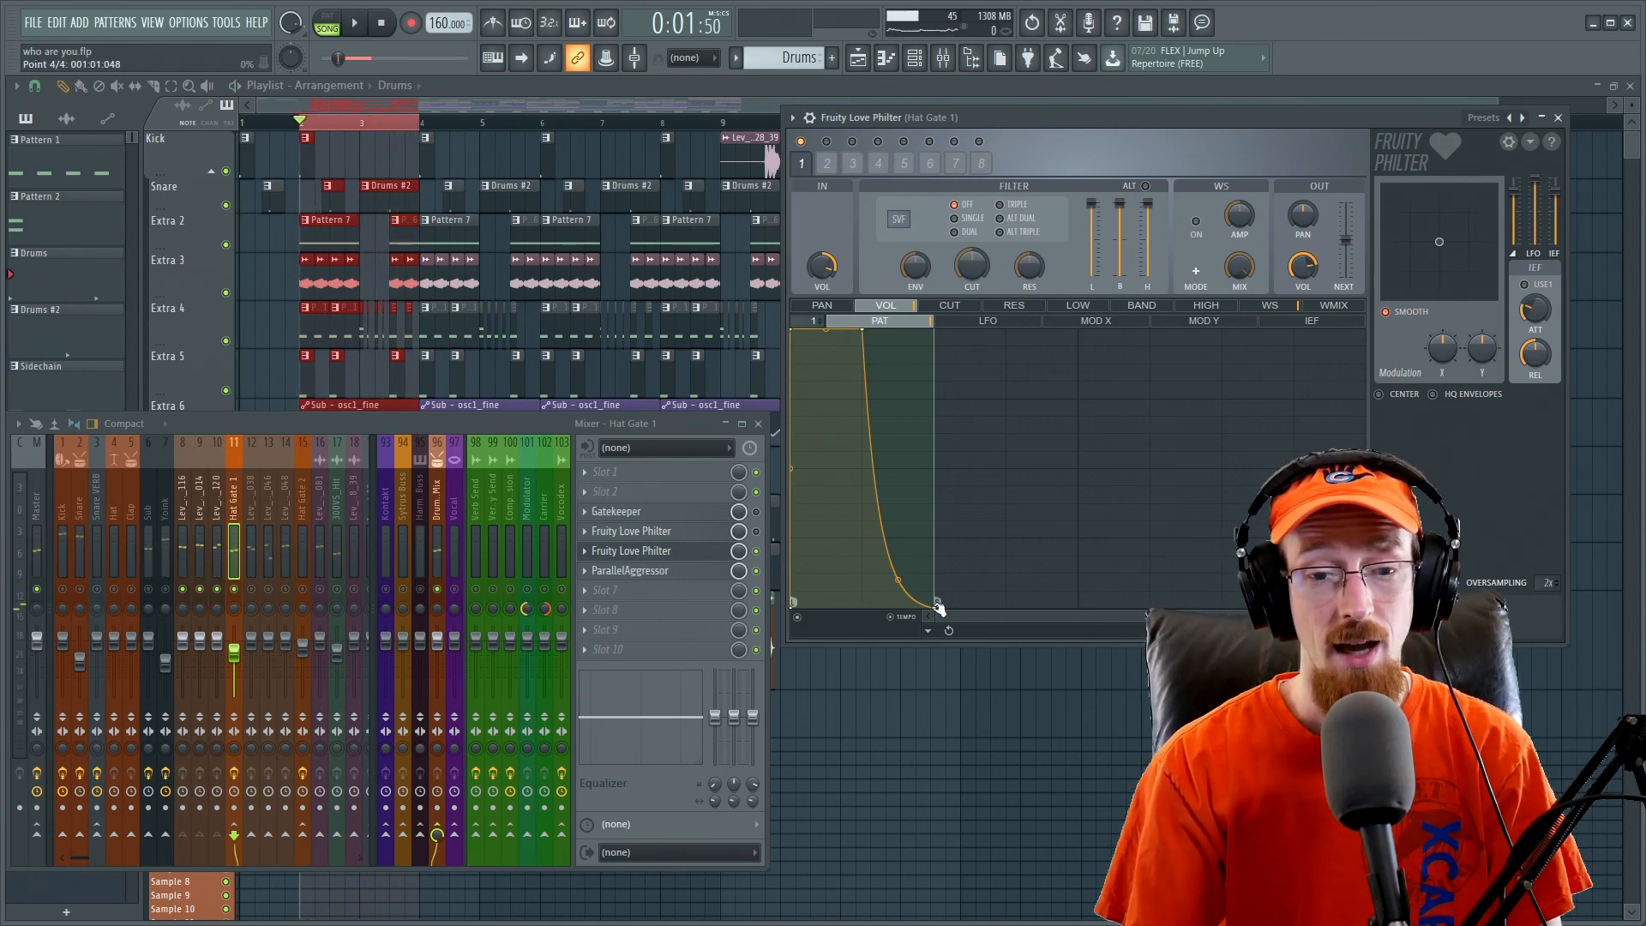
- Extend the volume envelope's loop to the second grid division, add full-level peaks at one and one-and-a-half divisions, and play the loop
{"action": "left_click_drag", "start_coordinate": [939, 609], "coordinate": [1080, 614]}
{"action": "right_click", "coordinate": [879, 569]}
{"action": "left_click_drag", "start_coordinate": [879, 569], "coordinate": [858, 625]}
{"action": "right_click", "coordinate": [936, 506]}
{"action": "left_click_drag", "start_coordinate": [936, 505], "coordinate": [942, 325]}
{"action": "right_click", "coordinate": [1006, 572]}
{"action": "left_click_drag", "start_coordinate": [1006, 571], "coordinate": [998, 621]}
{"action": "right_click", "coordinate": [1010, 484]}
{"action": "left_click_drag", "start_coordinate": [1010, 484], "coordinate": [972, 317]}
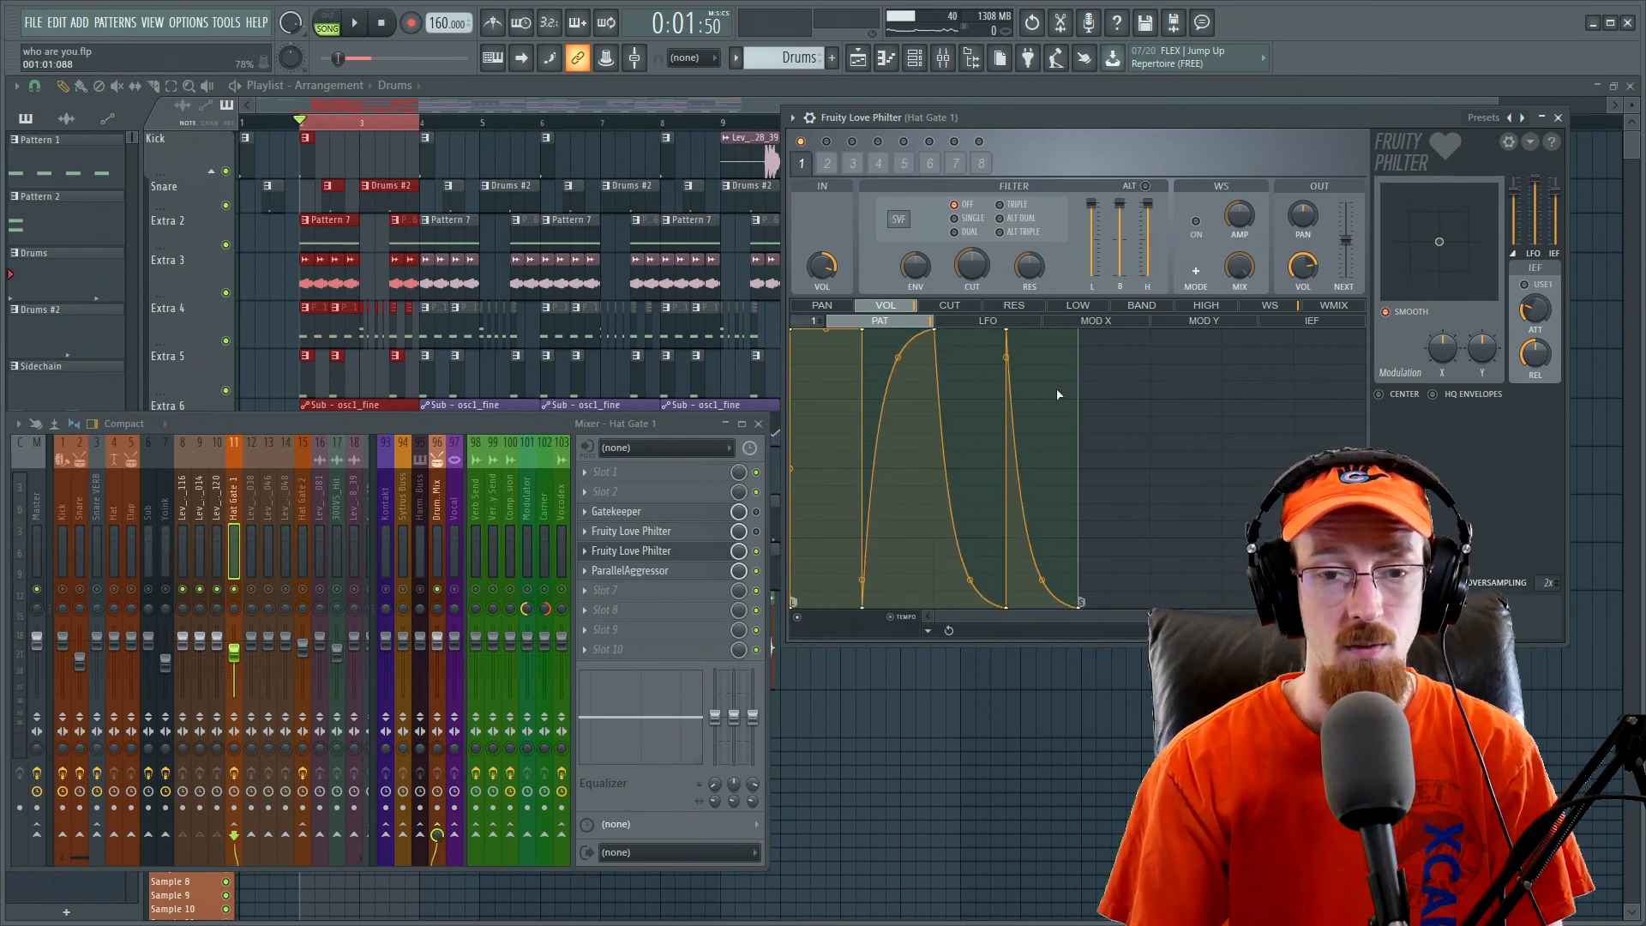
{"action": "key", "text": "space"}
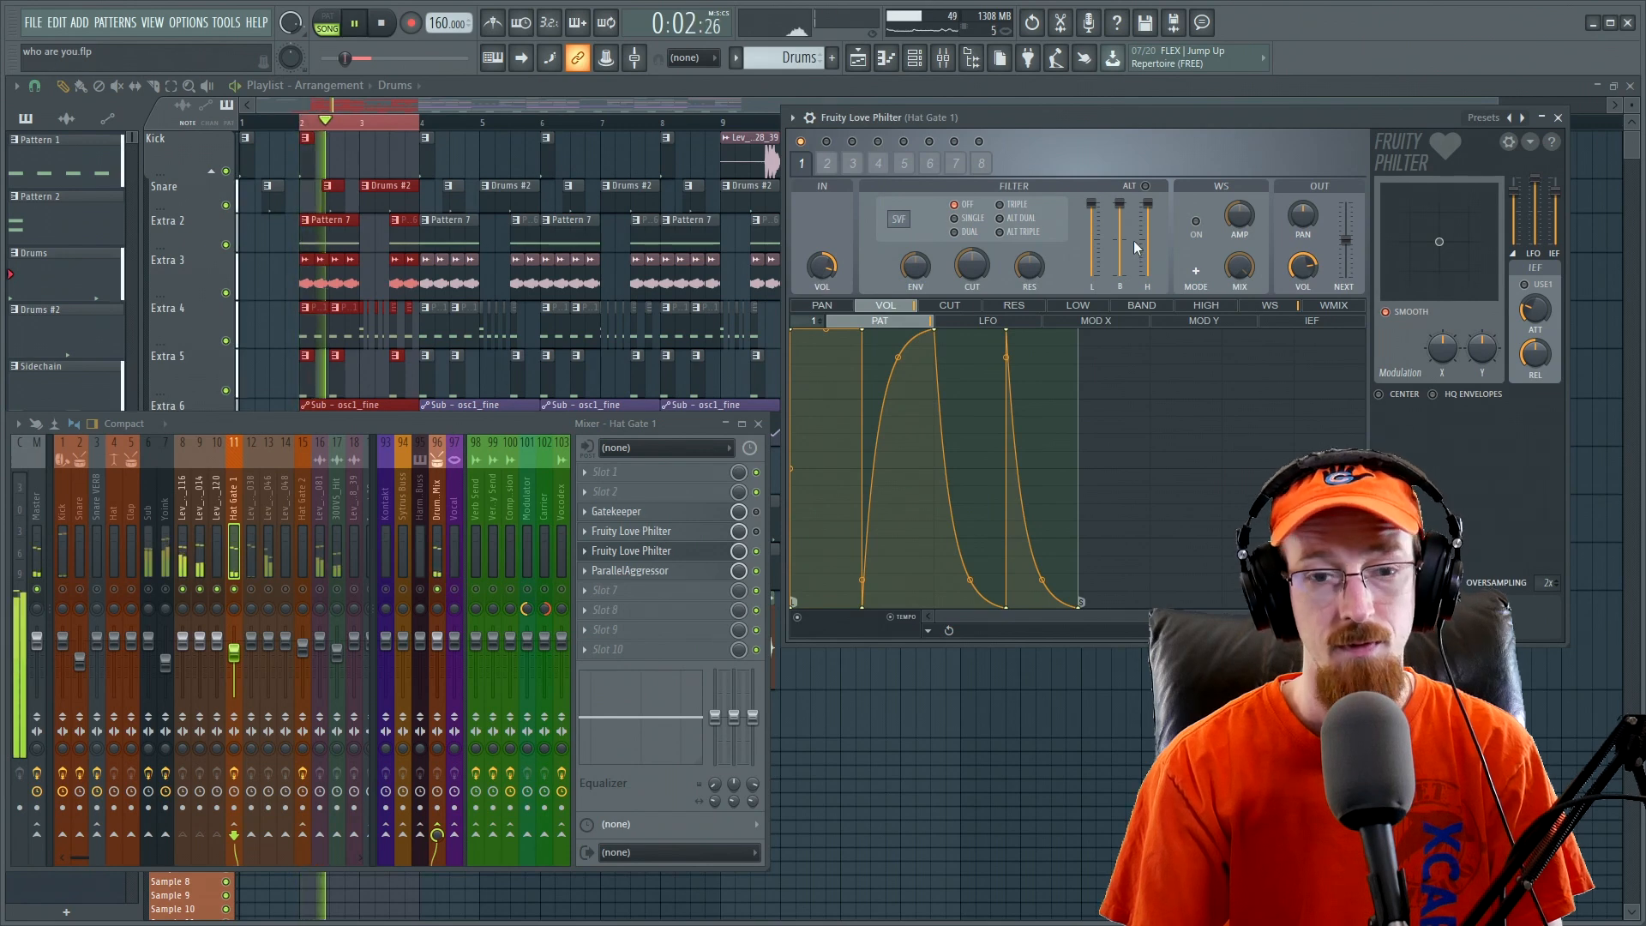
{"action": "key", "text": "space"}
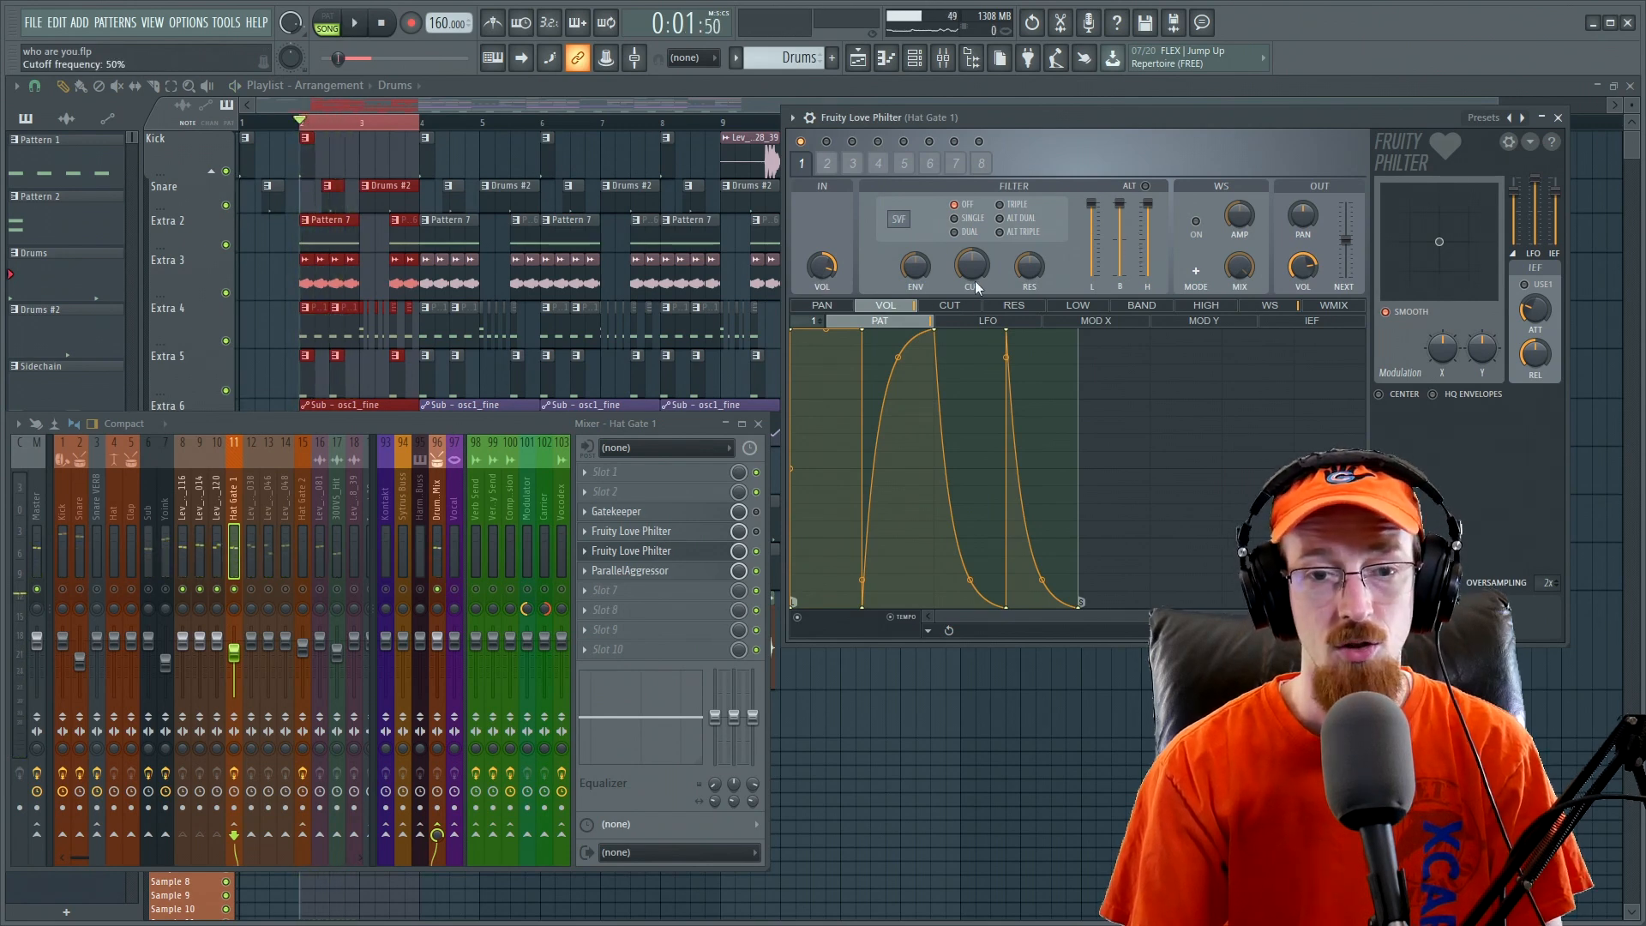
- Set the filter mode to Single and choose the Vanilla low pass filter type
{"action": "left_click", "coordinate": [963, 218]}
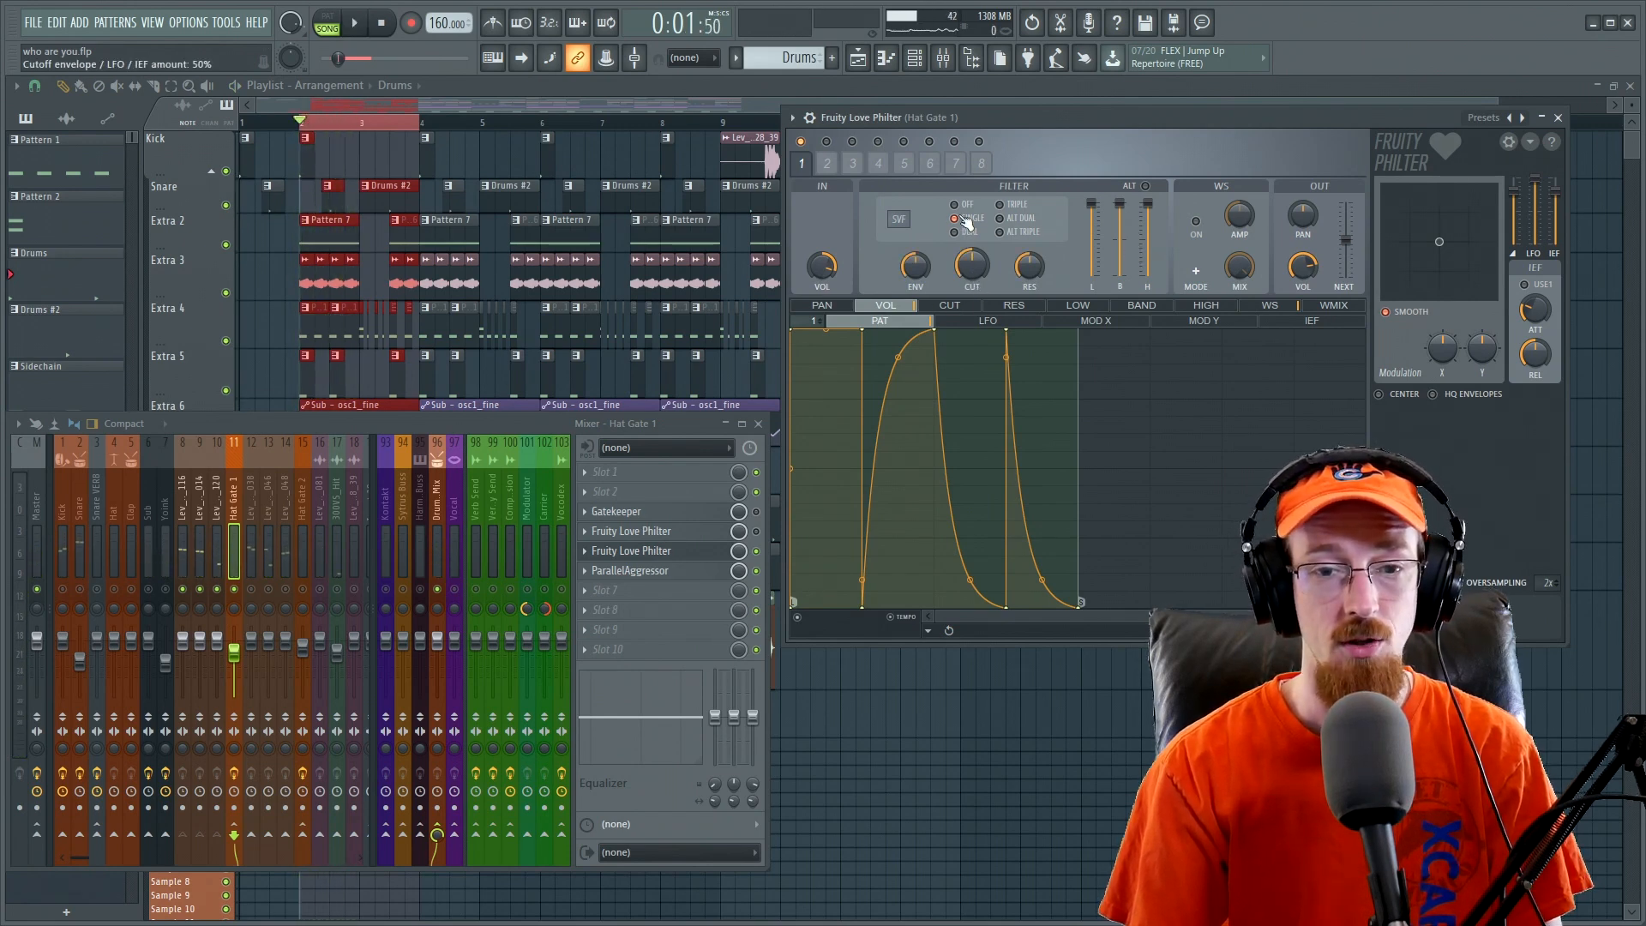
{"action": "left_click", "coordinate": [898, 216]}
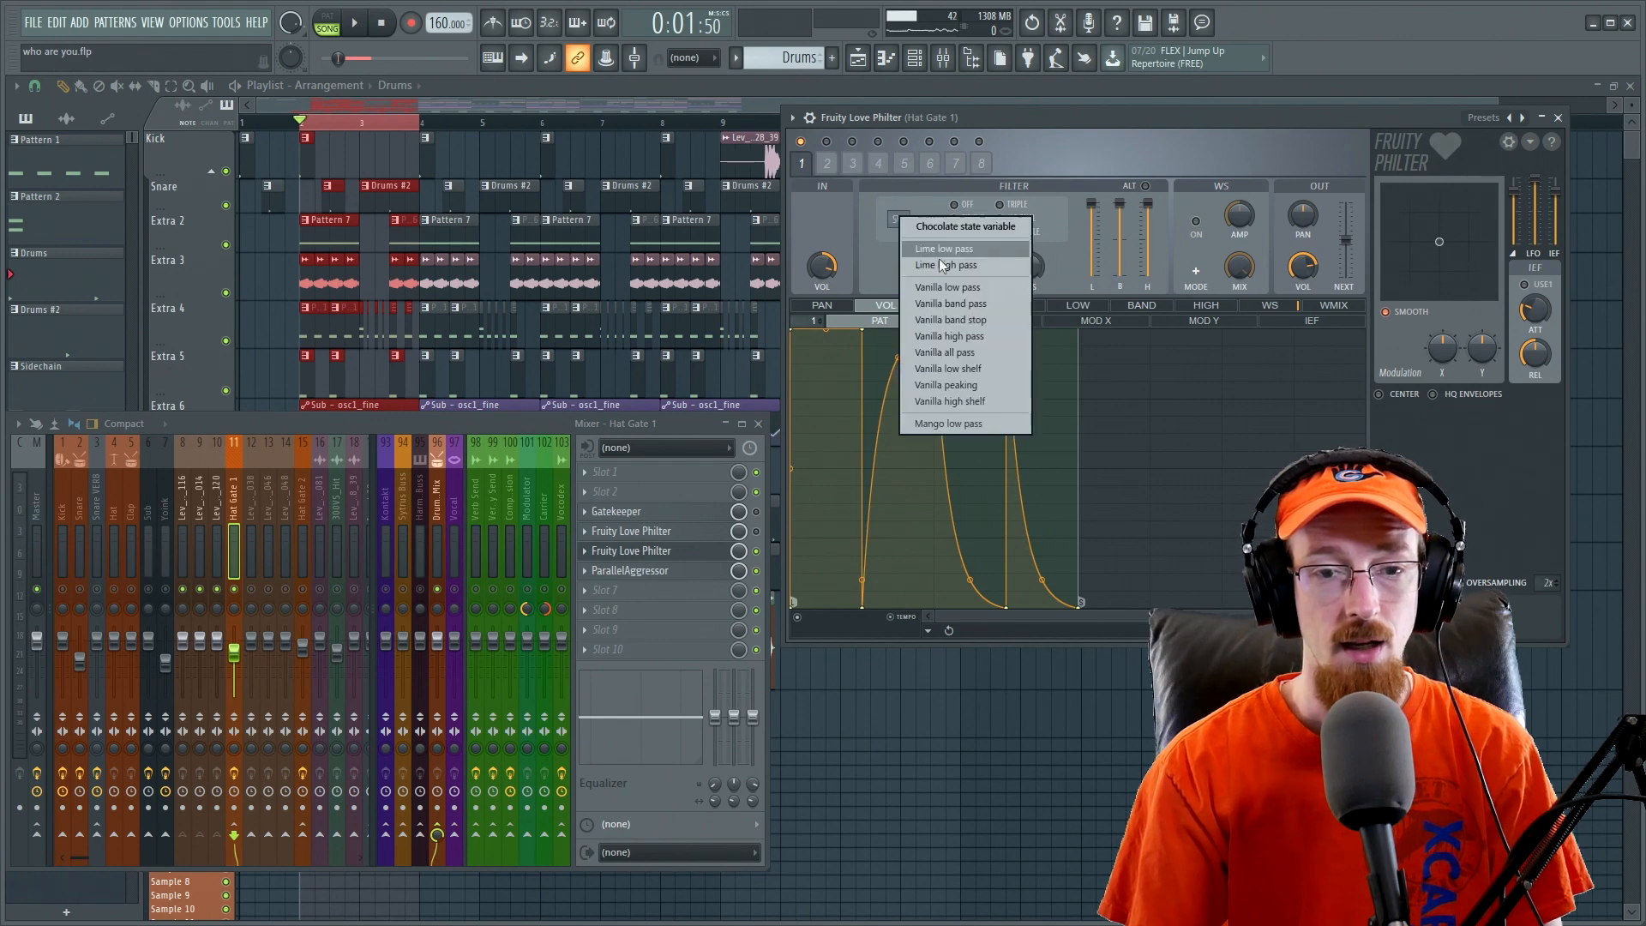
{"action": "left_click", "coordinate": [955, 286]}
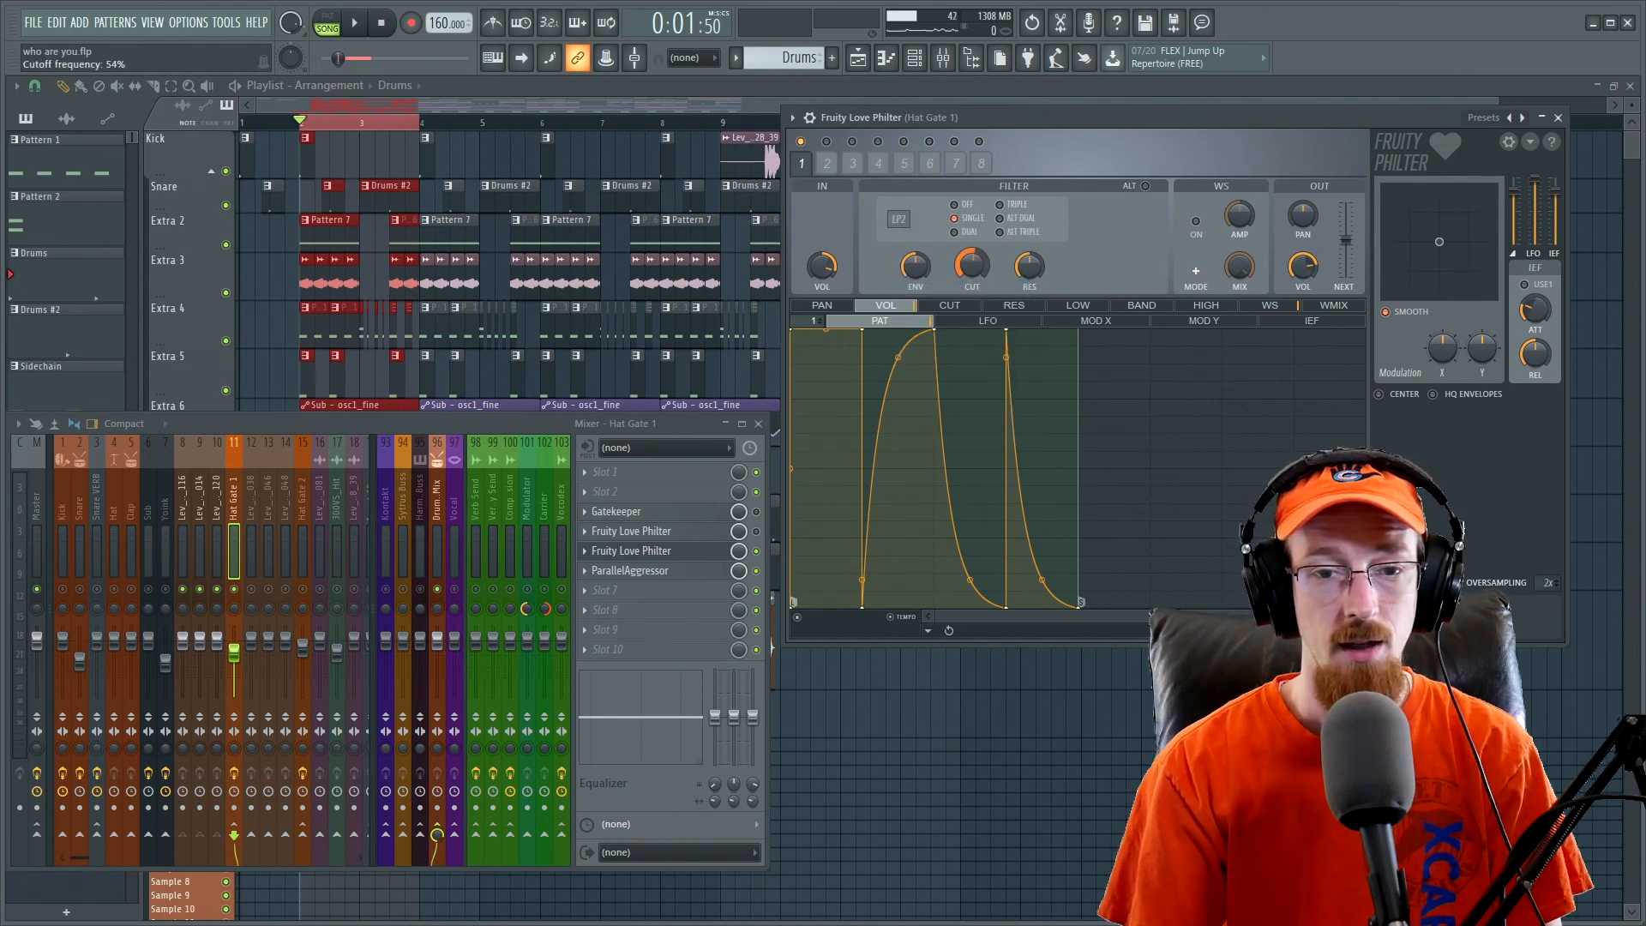
- Enable a cutoff pattern envelope with a curved decay across two grid divisions, and mark its last point as Sustain / loop end
{"action": "left_click", "coordinate": [950, 306]}
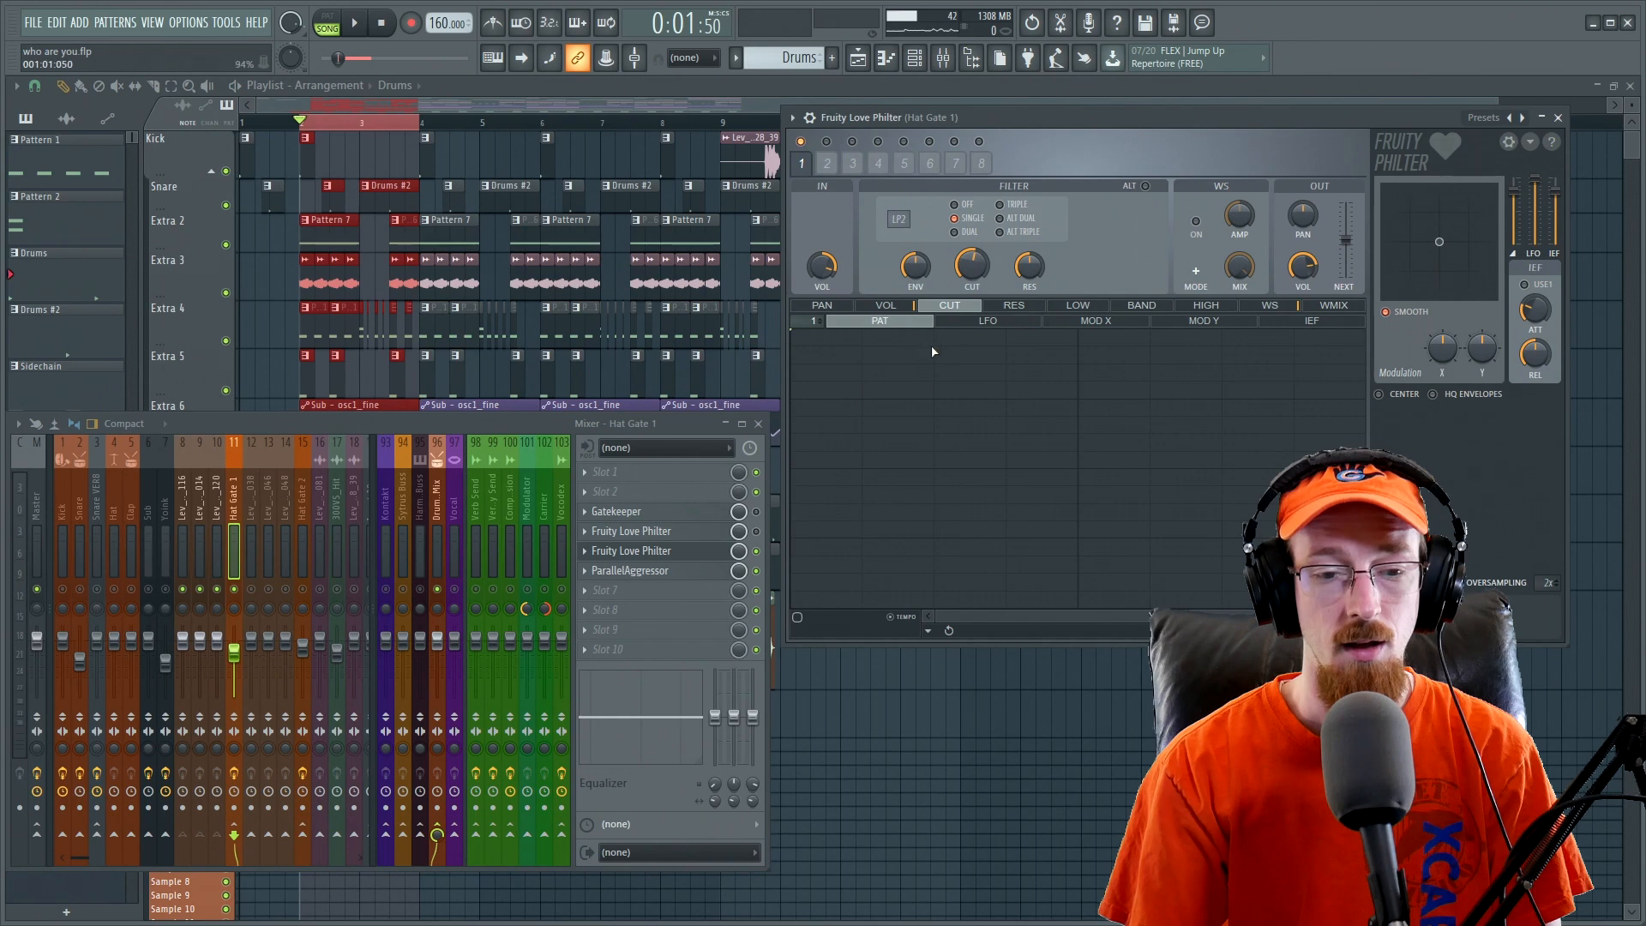
{"action": "left_click", "coordinate": [796, 617]}
{"action": "mouse_move", "coordinate": [860, 467]}
{"action": "left_mouse_down"}
{"action": "mouse_move", "coordinate": [937, 403]}
{"action": "mouse_move", "coordinate": [1085, 609]}
{"action": "left_mouse_up"}
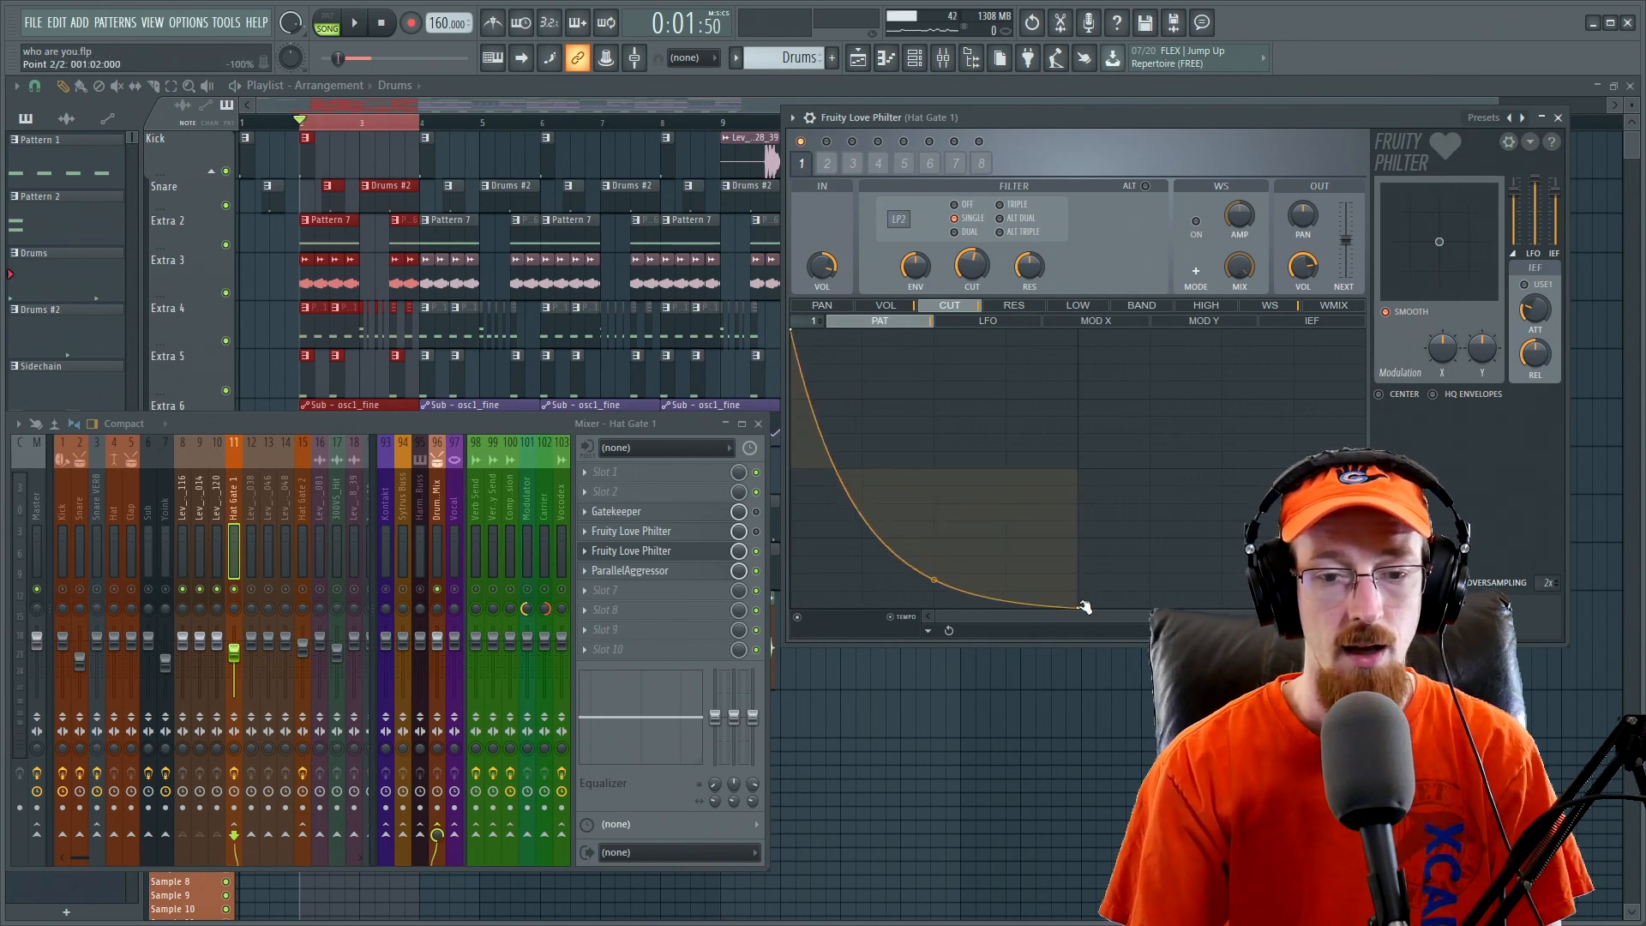
{"action": "right_click", "coordinate": [1082, 607]}
{"action": "left_click", "coordinate": [1103, 847]}
- Add a cutoff envelope dip at half a division and a peak at the first division, and set a full-level Loop start
{"action": "right_click", "coordinate": [930, 493]}
{"action": "left_click_drag", "start_coordinate": [930, 493], "coordinate": [933, 320]}
{"action": "right_click", "coordinate": [863, 476]}
{"action": "left_click_drag", "start_coordinate": [864, 476], "coordinate": [863, 606]}
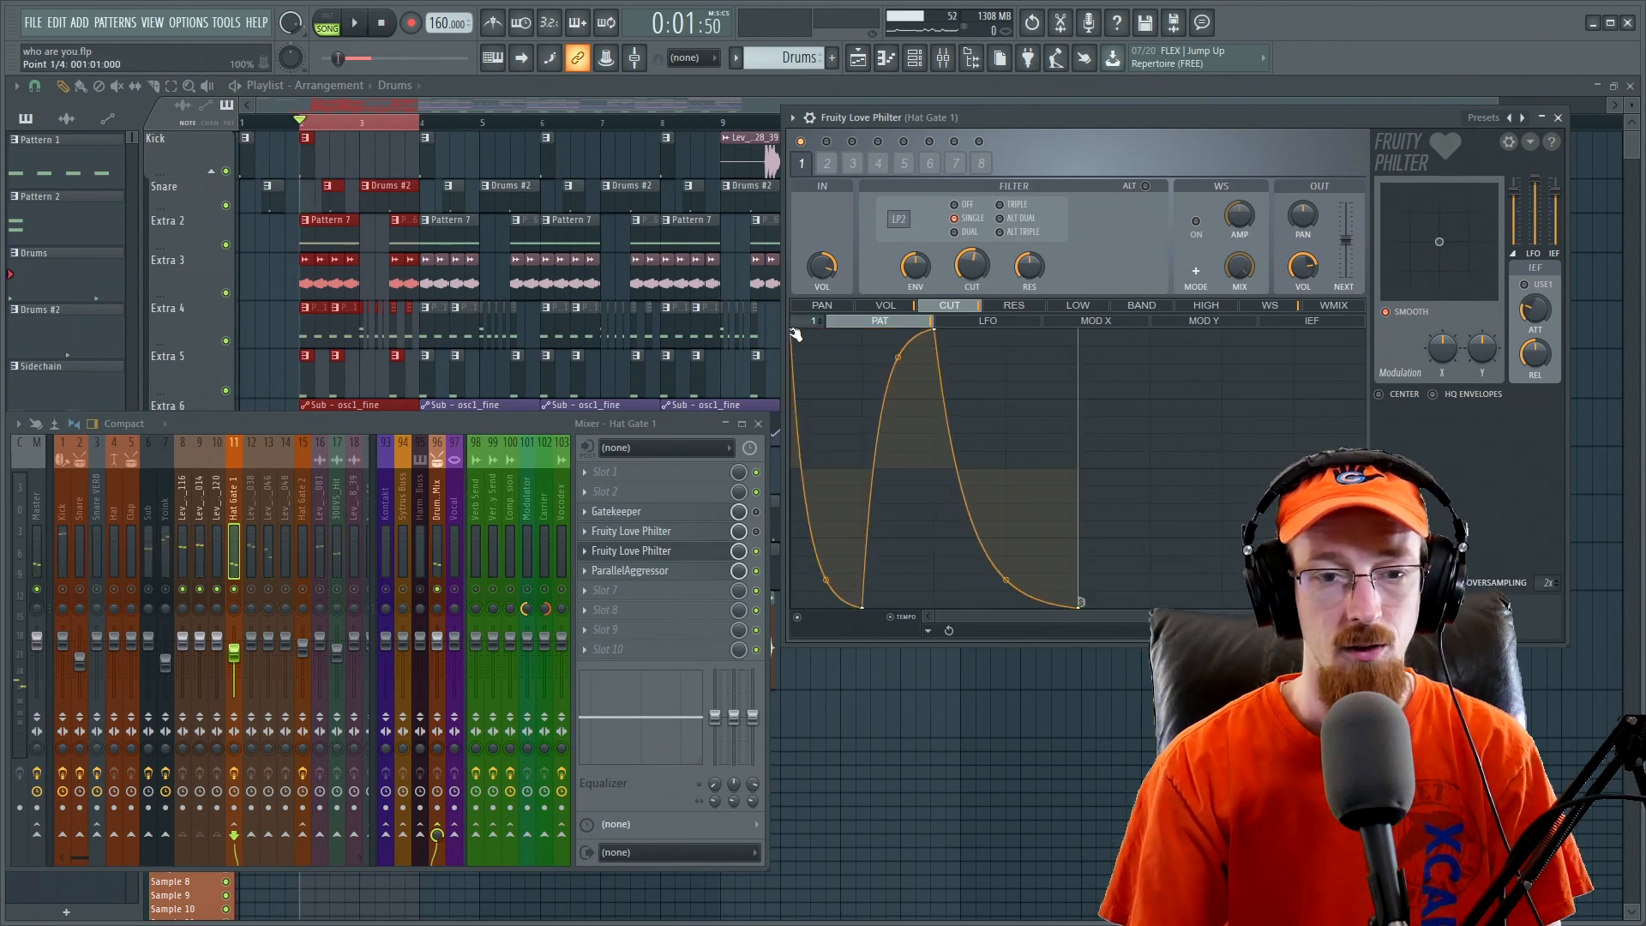
{"action": "right_click", "coordinate": [788, 331]}
{"action": "left_click", "coordinate": [883, 613]}
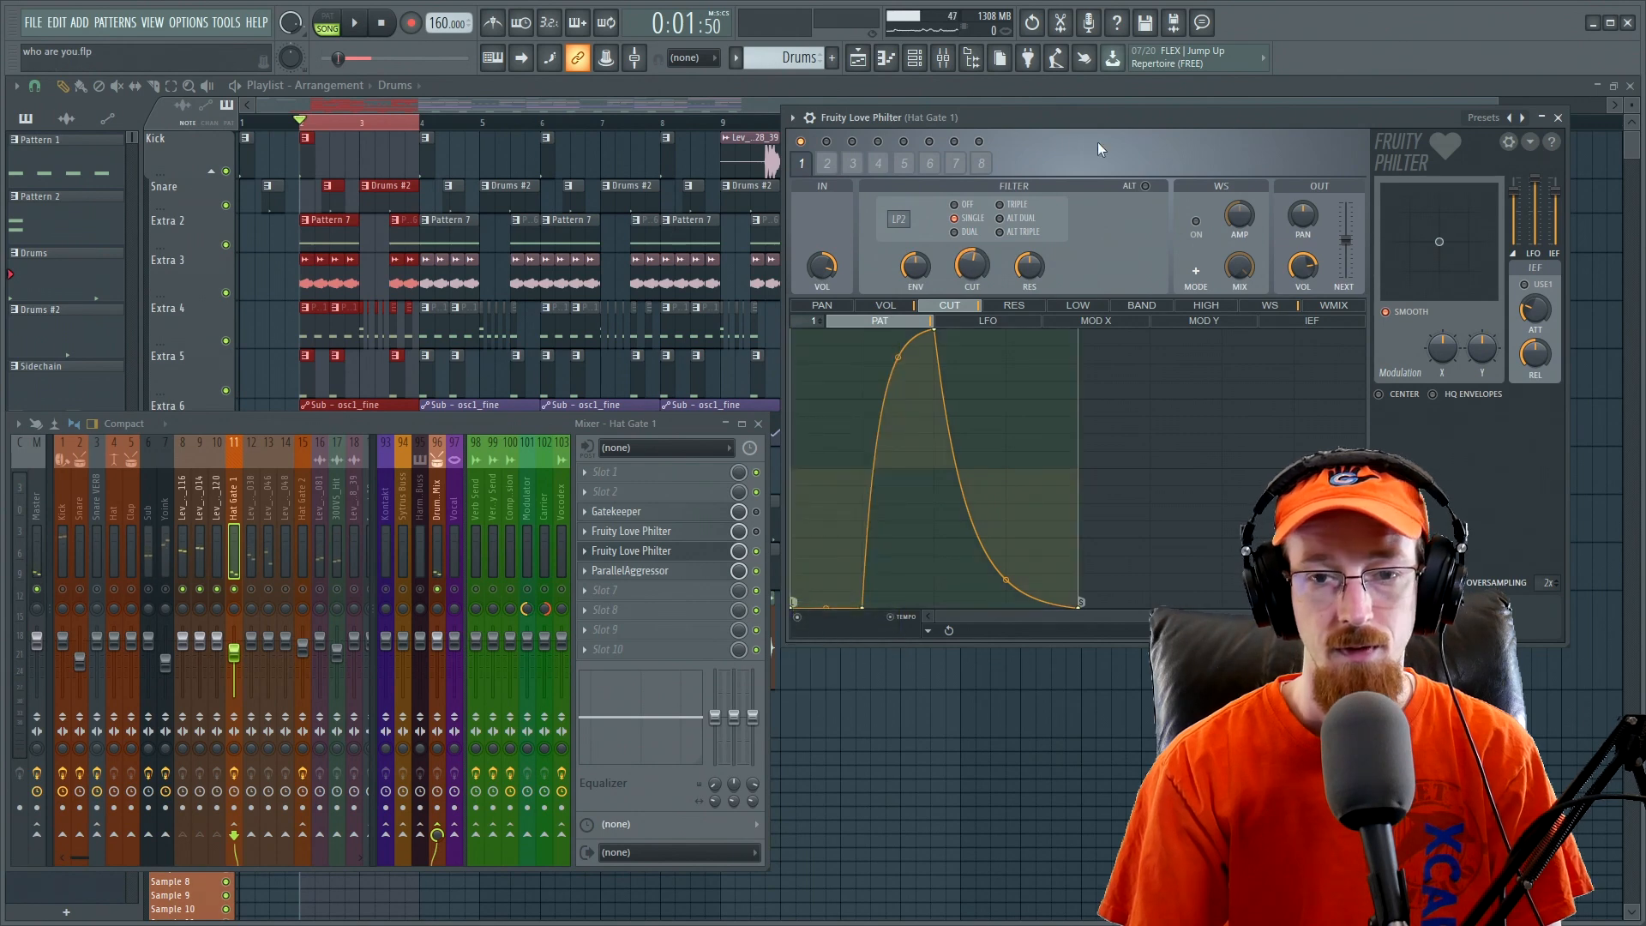
{"action": "left_click_drag", "start_coordinate": [791, 607], "coordinate": [772, 313]}
{"action": "left_click_drag", "start_coordinate": [1006, 329], "coordinate": [1005, 580]}
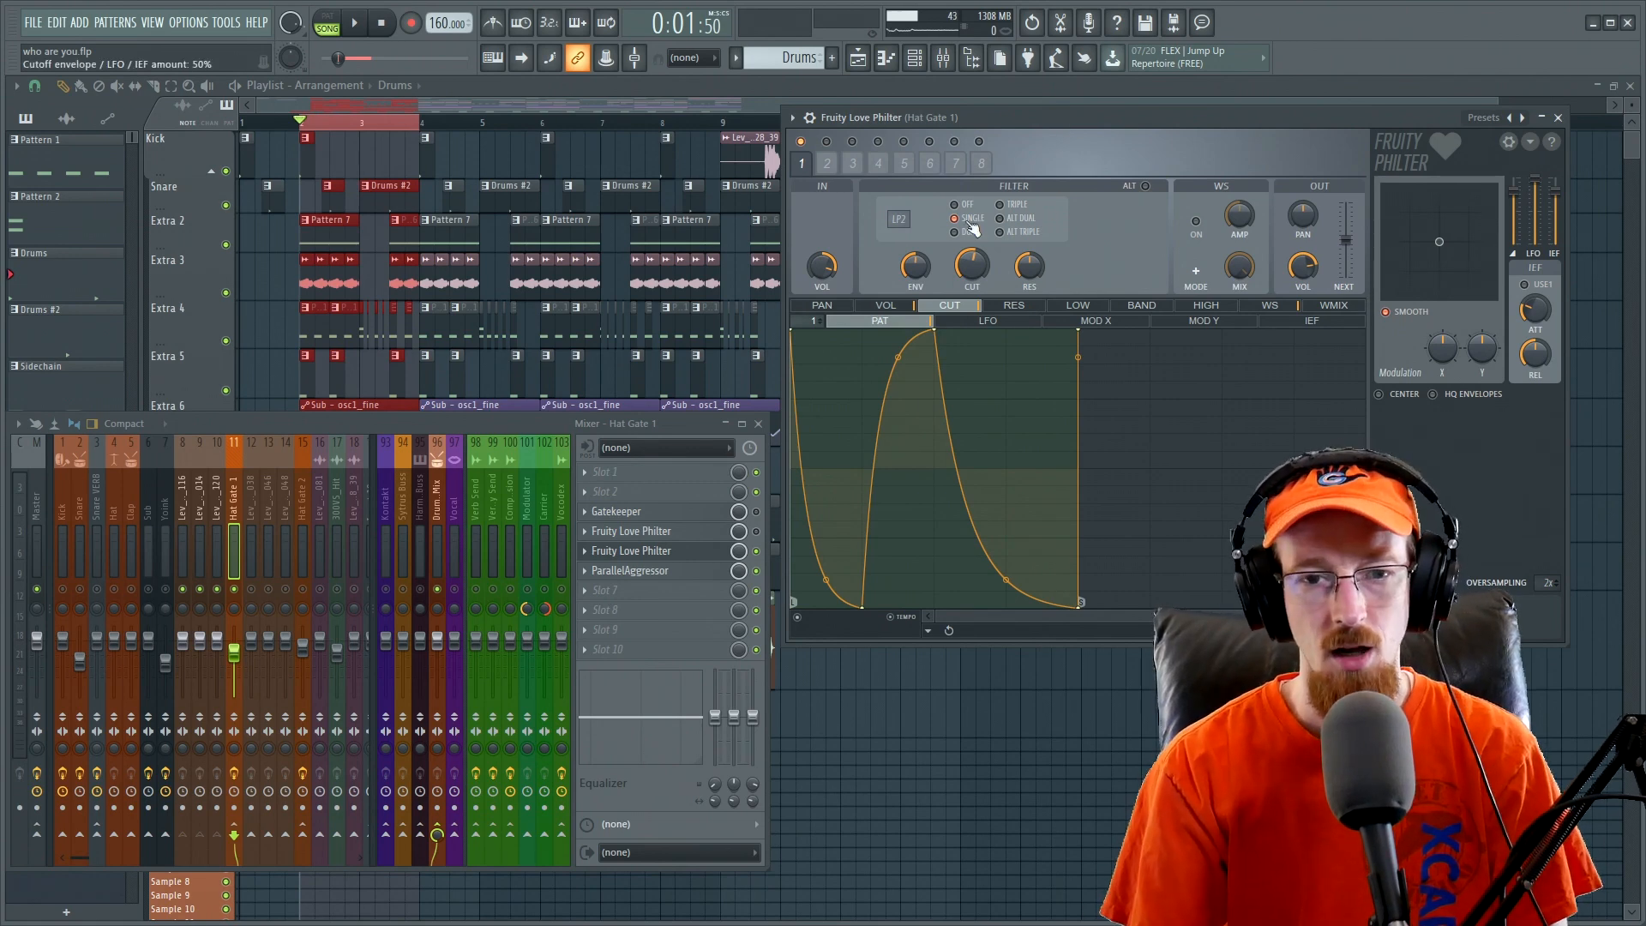
- Play the loop while raising the filter resonance to 83%
{"action": "key", "text": "space"}
{"action": "left_click_drag", "start_coordinate": [1029, 267], "coordinate": [1030, 214]}
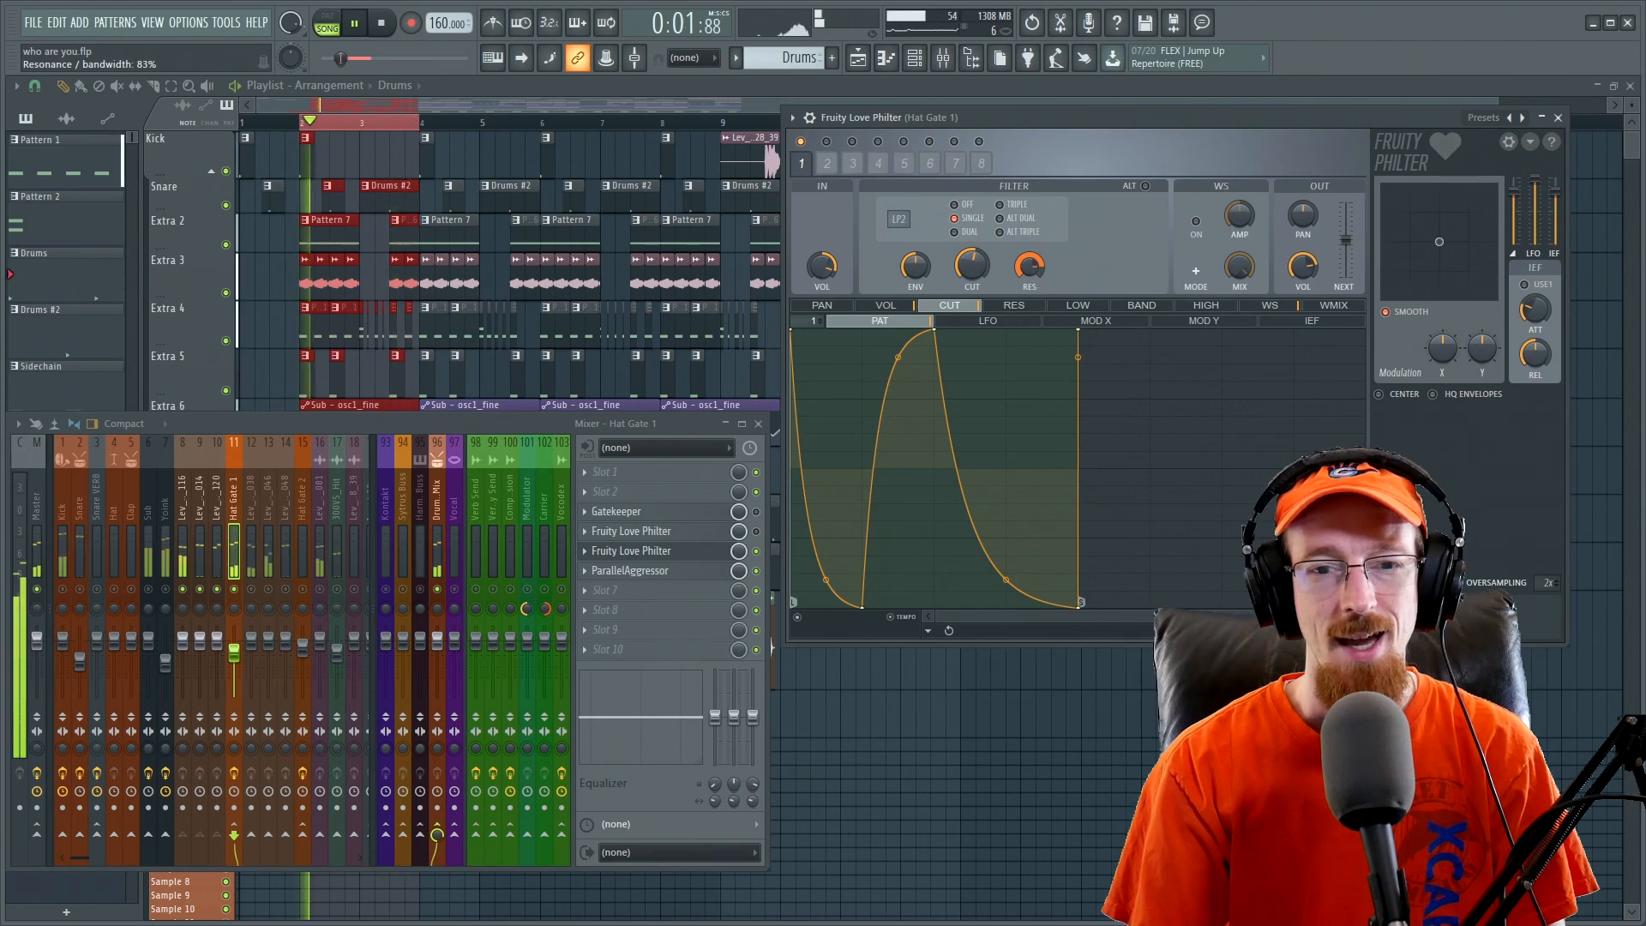
{"action": "key", "text": "space"}
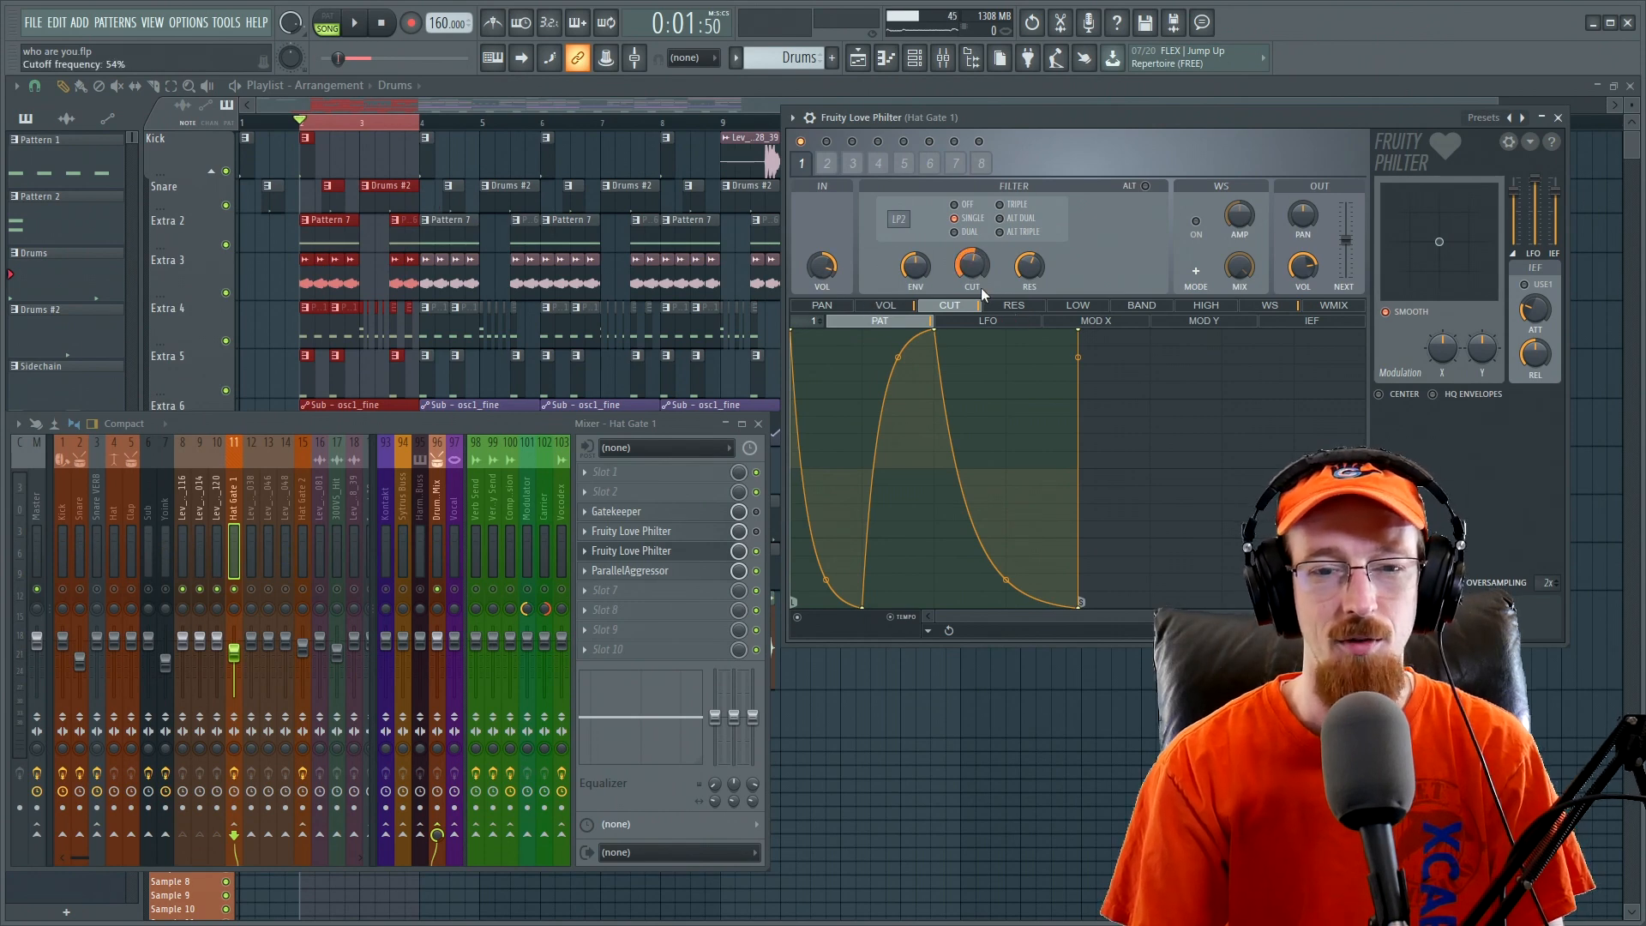
- Return to the volume pattern envelope, examine Gatekeeper's envelope and drawing tools on Hat Gate 1, and close Gatekeeper
{"action": "left_click", "coordinate": [886, 306]}
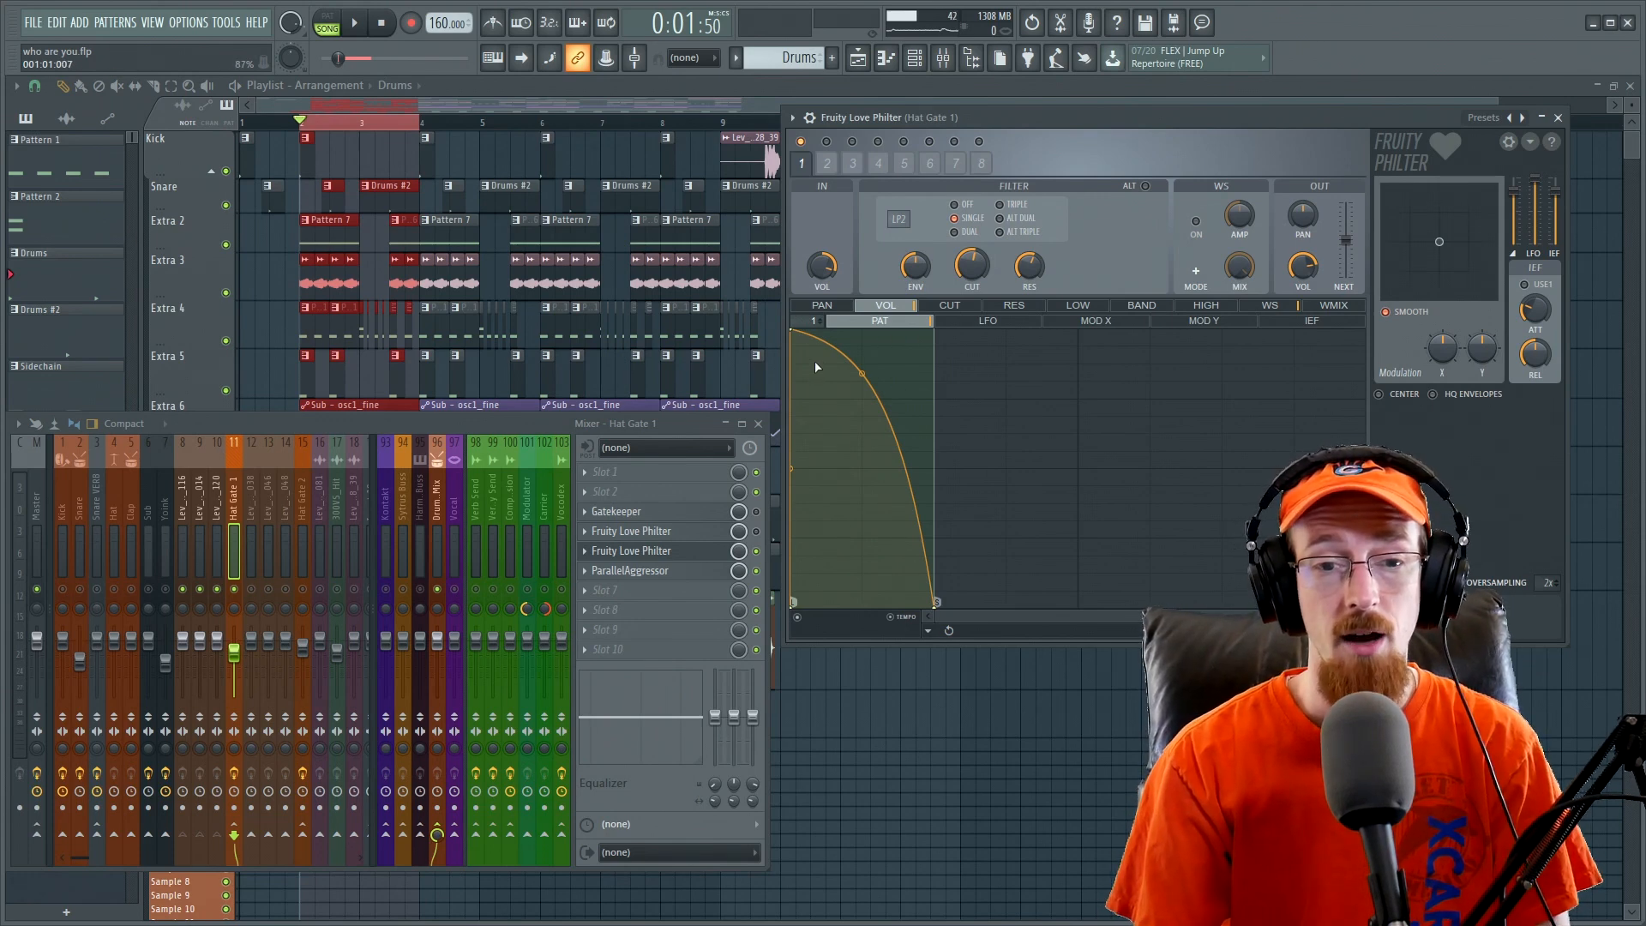
{"action": "left_click", "coordinate": [683, 515]}
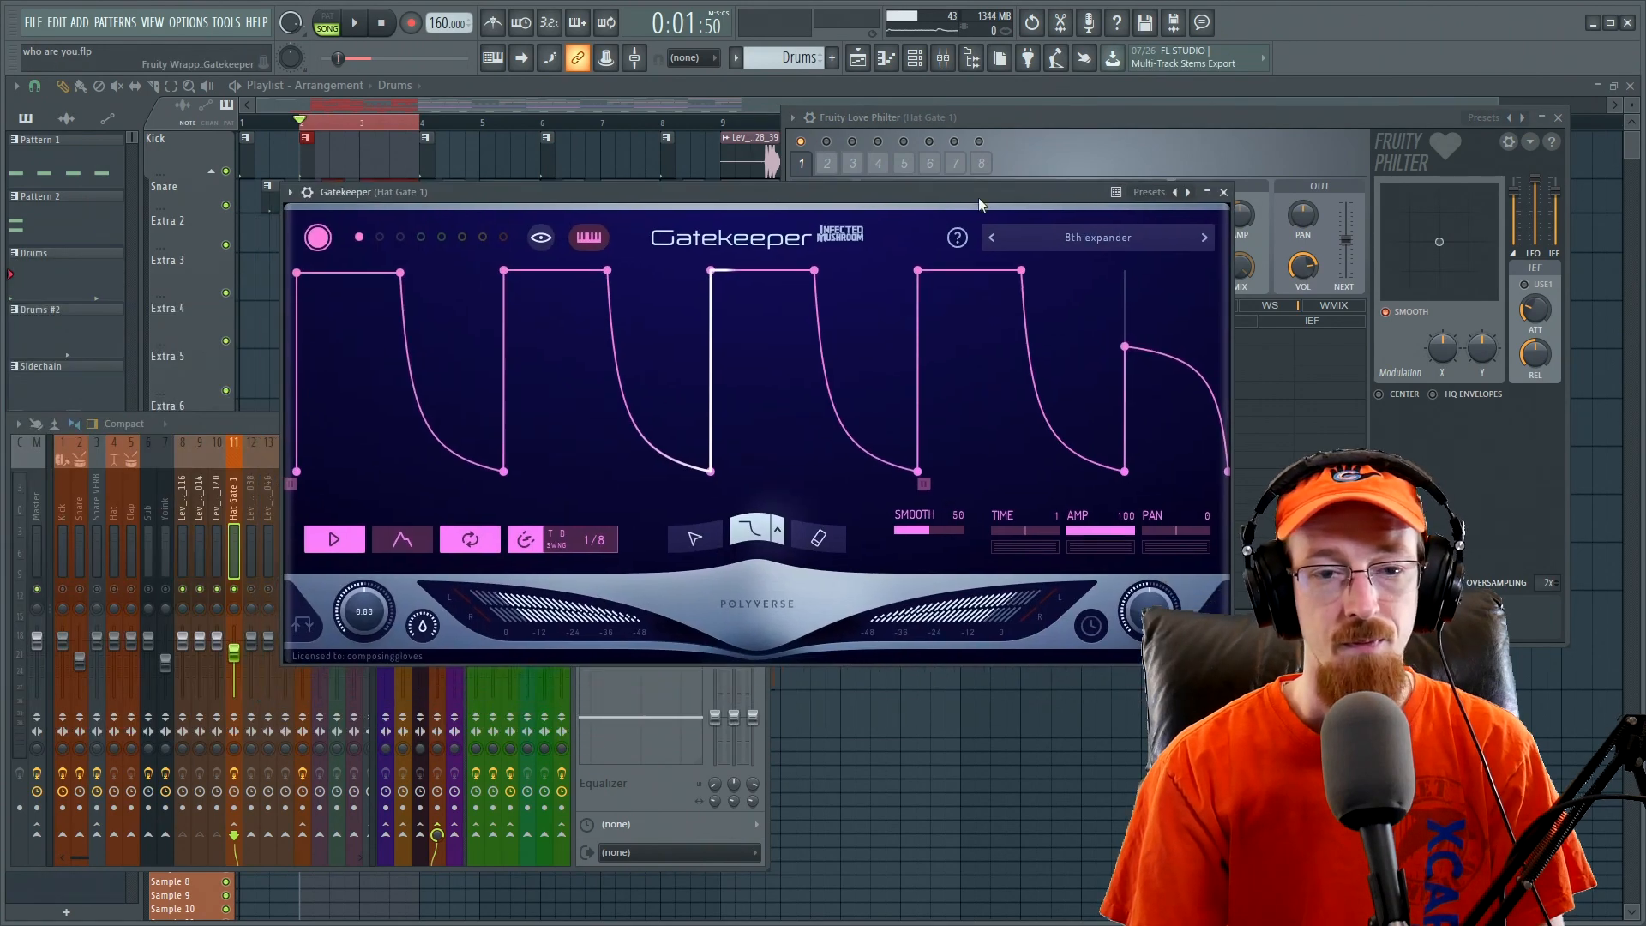
{"action": "left_click_drag", "start_coordinate": [979, 199], "coordinate": [990, 195]}
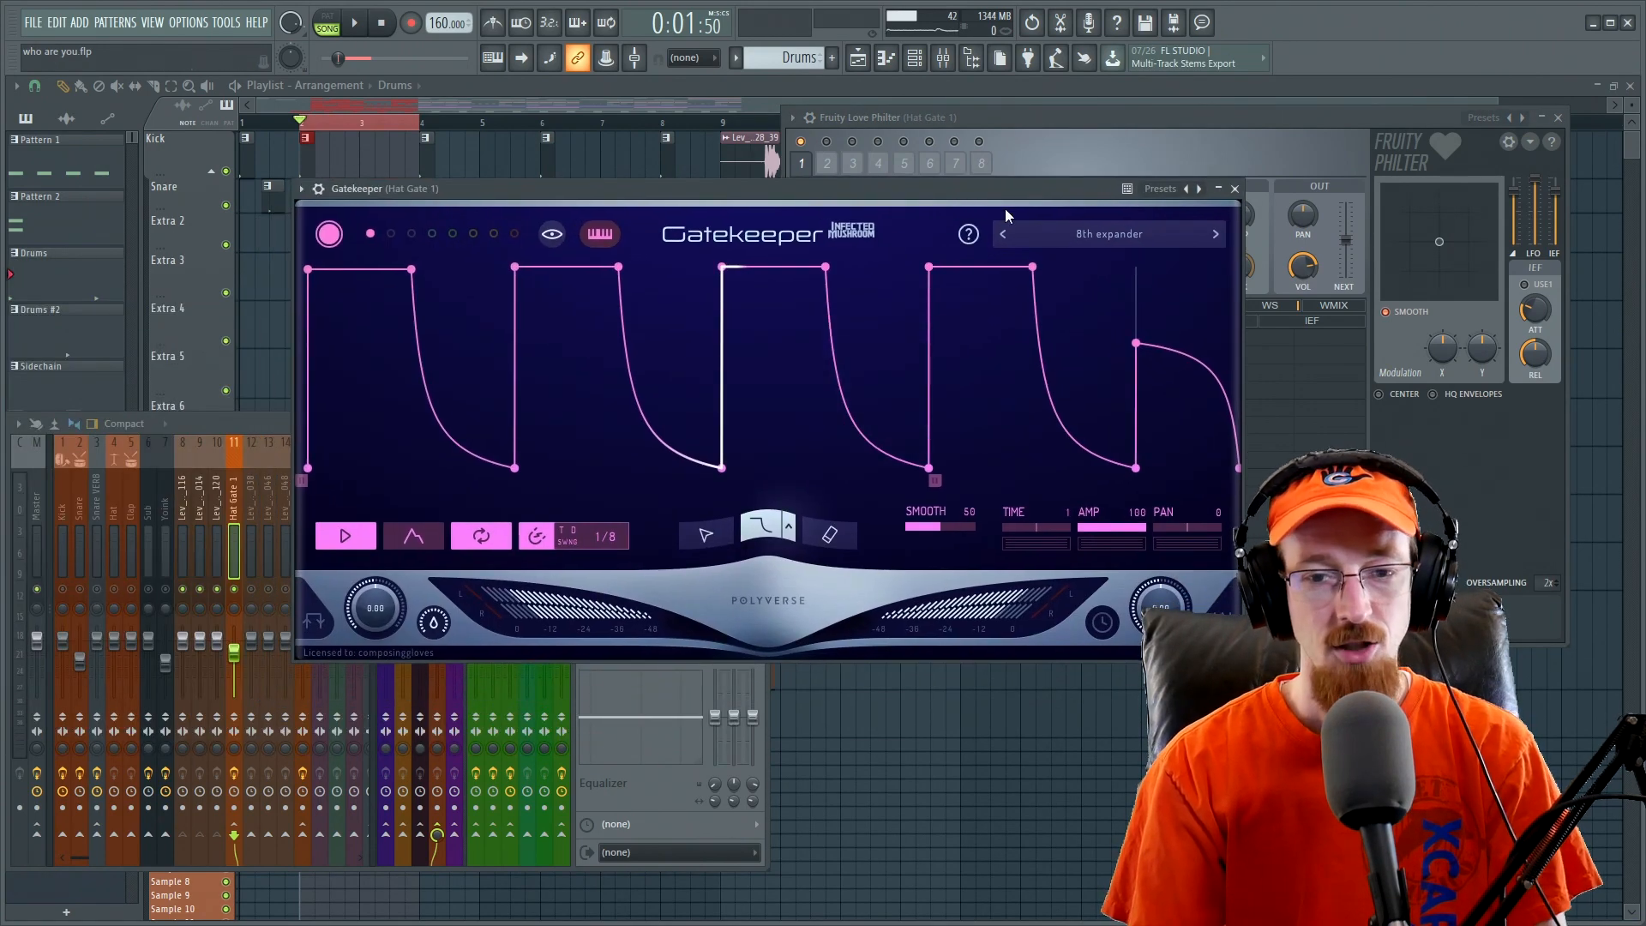
{"action": "mouse_move", "coordinate": [943, 188]}
{"action": "left_mouse_down"}
{"action": "mouse_move", "coordinate": [961, 486]}
{"action": "mouse_move", "coordinate": [984, 194]}
{"action": "left_mouse_up"}
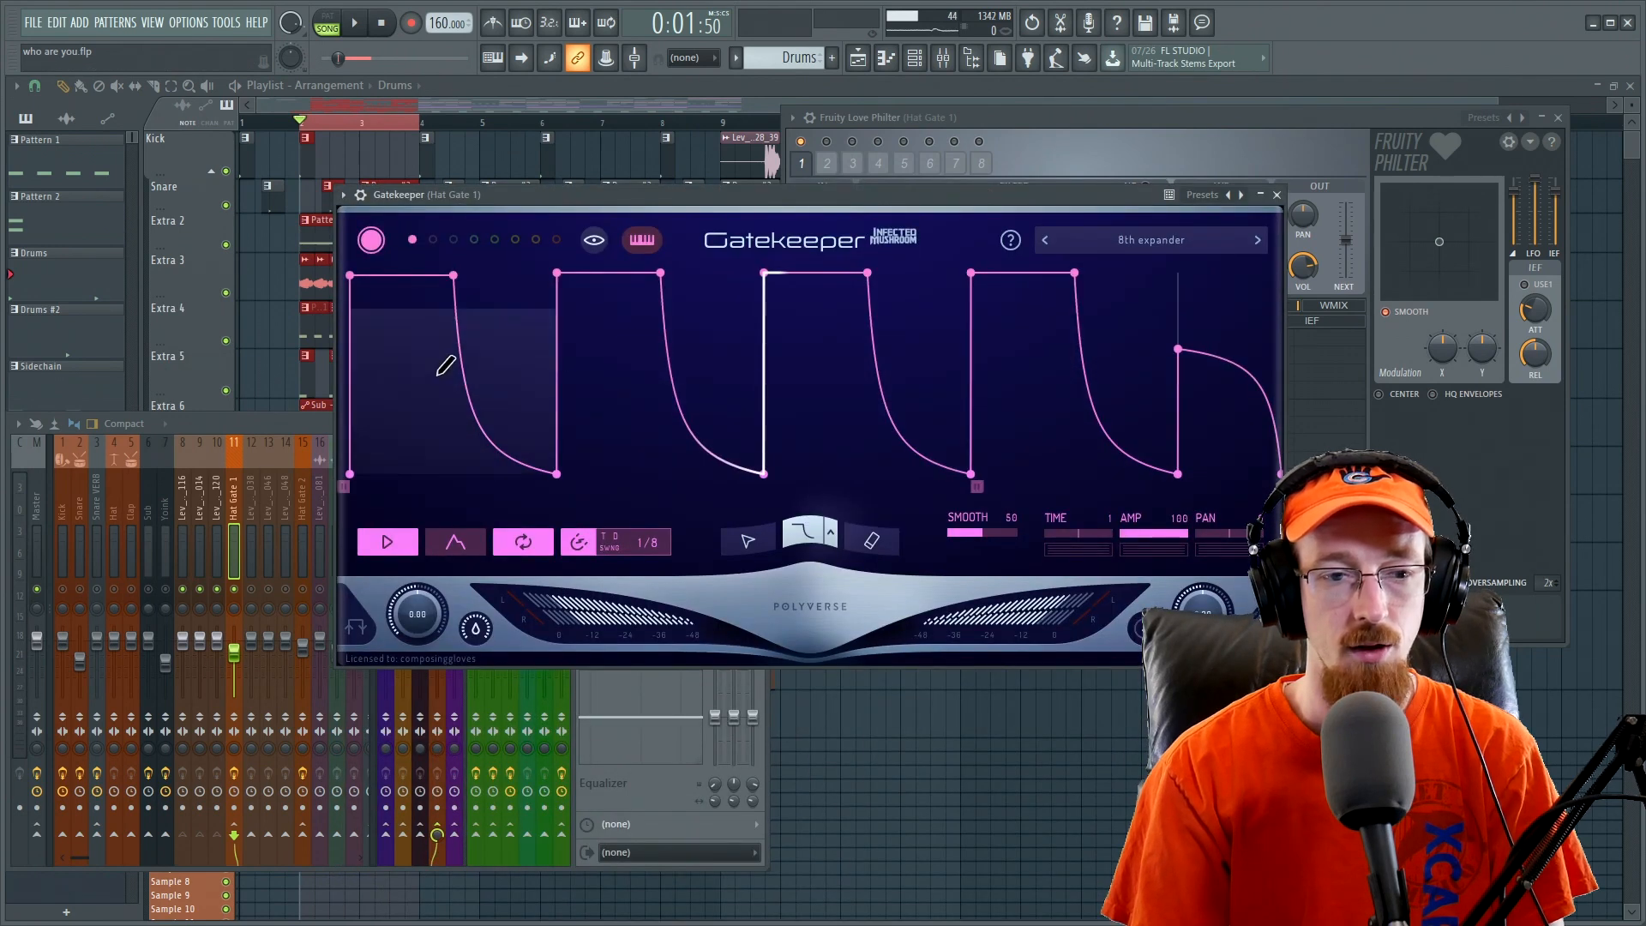
{"action": "left_click", "coordinate": [830, 532]}
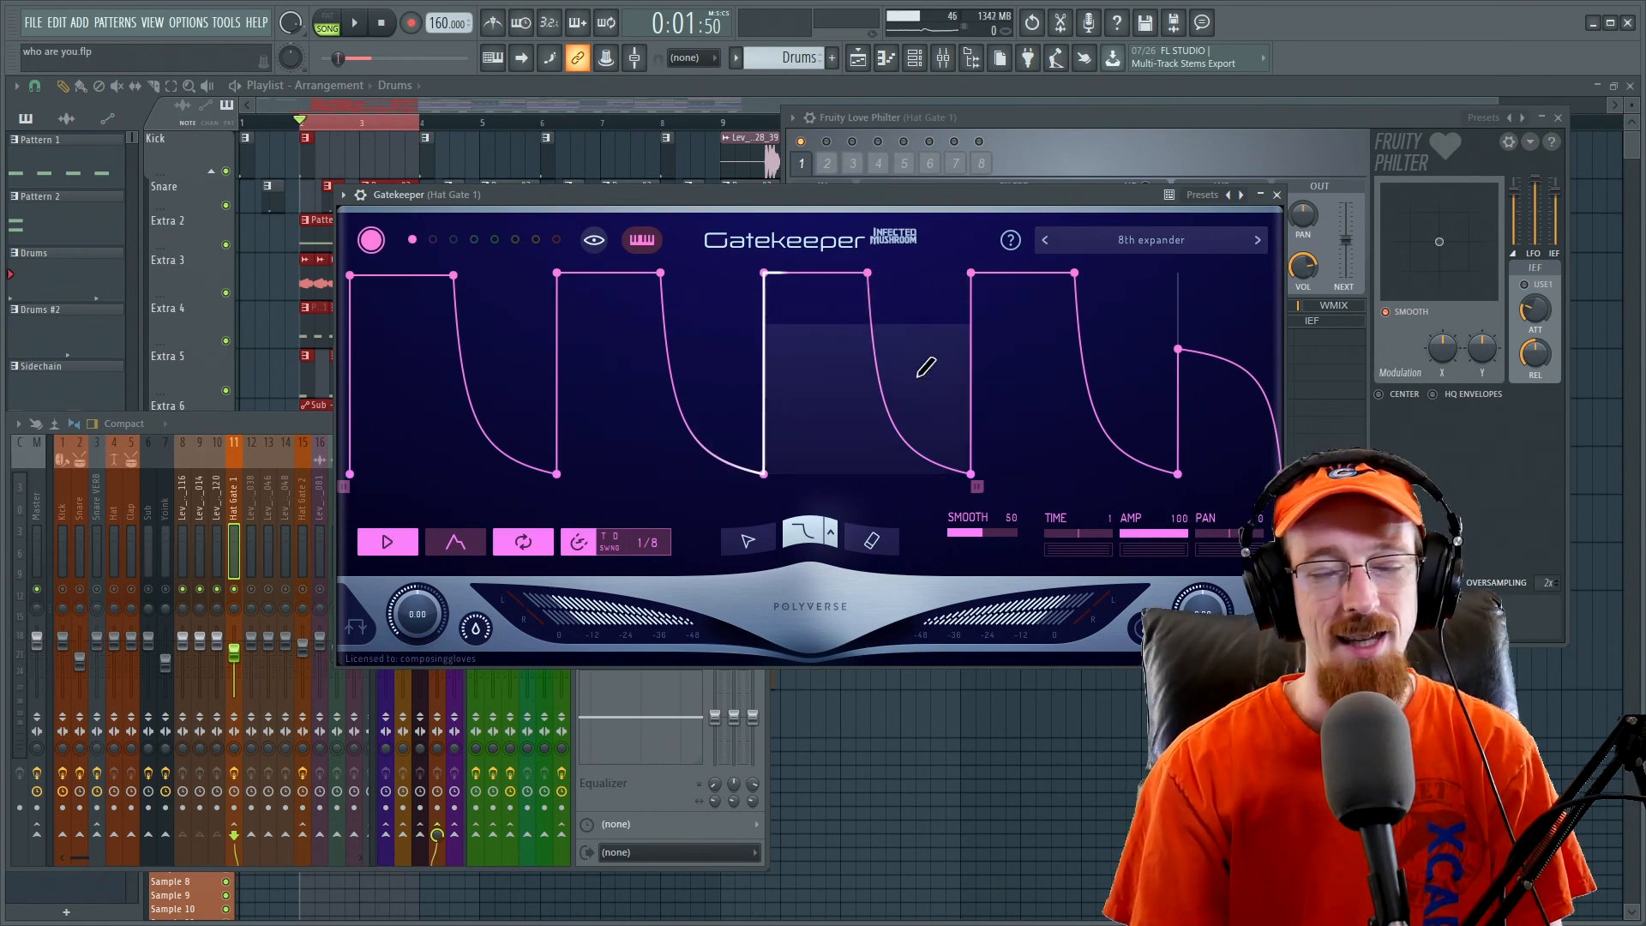
{"action": "left_click", "coordinate": [1277, 195]}
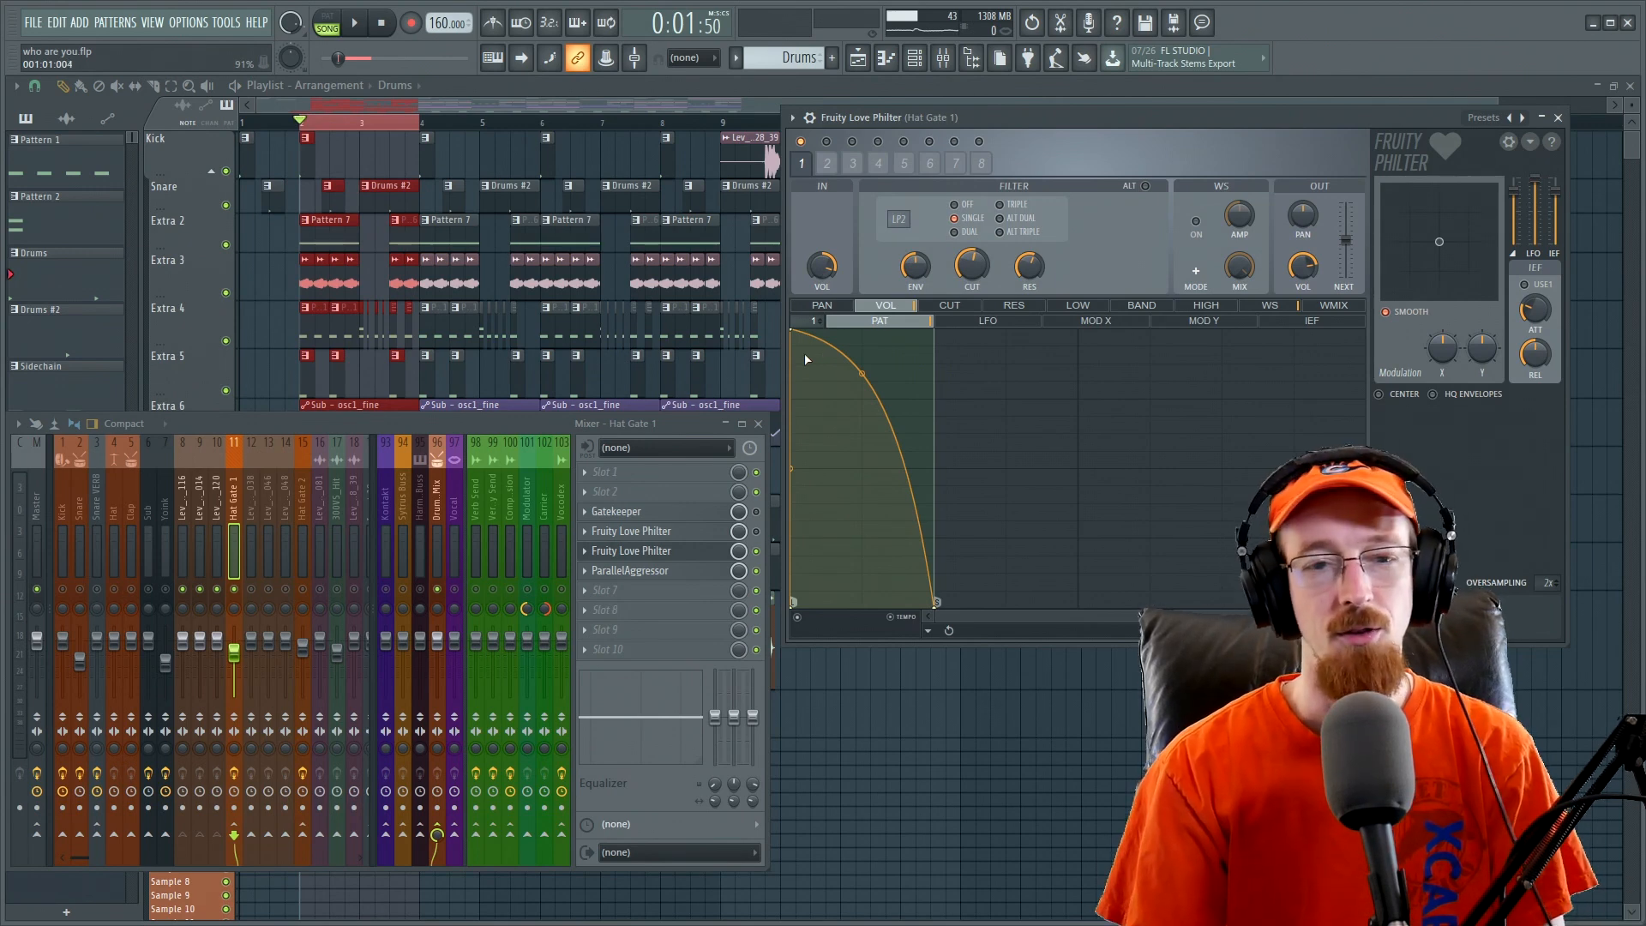
- Reshape the volume envelope into a curve rising from zero to full level across the first grid division
{"action": "left_click_drag", "start_coordinate": [792, 333], "coordinate": [789, 521]}
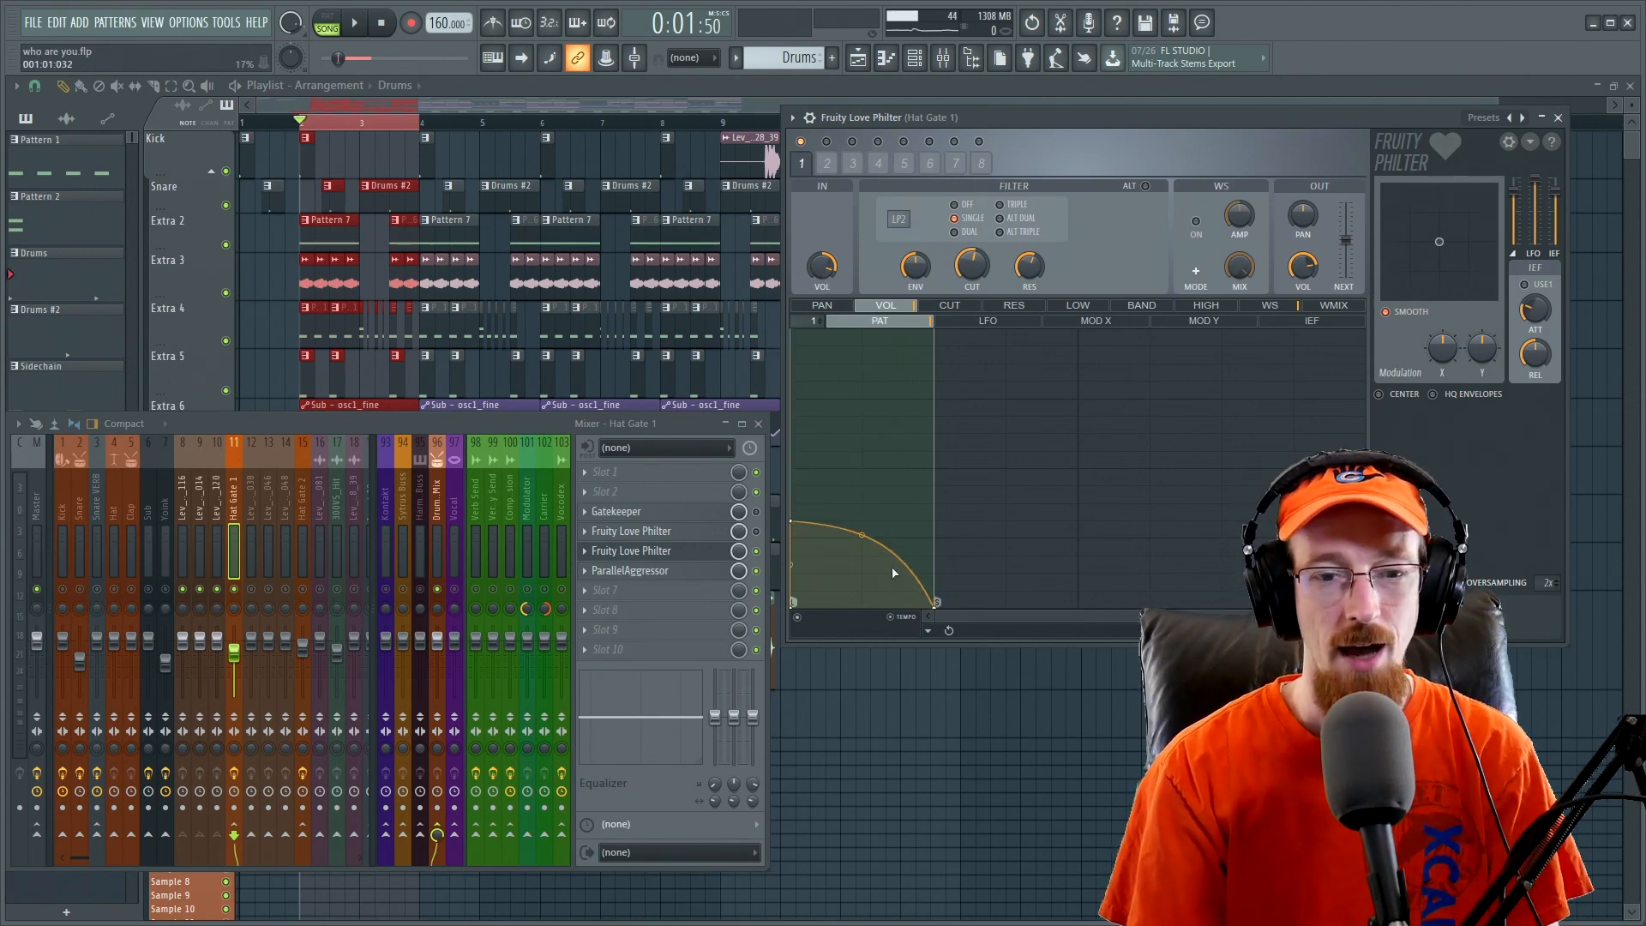
{"action": "left_click_drag", "start_coordinate": [936, 603], "coordinate": [947, 307]}
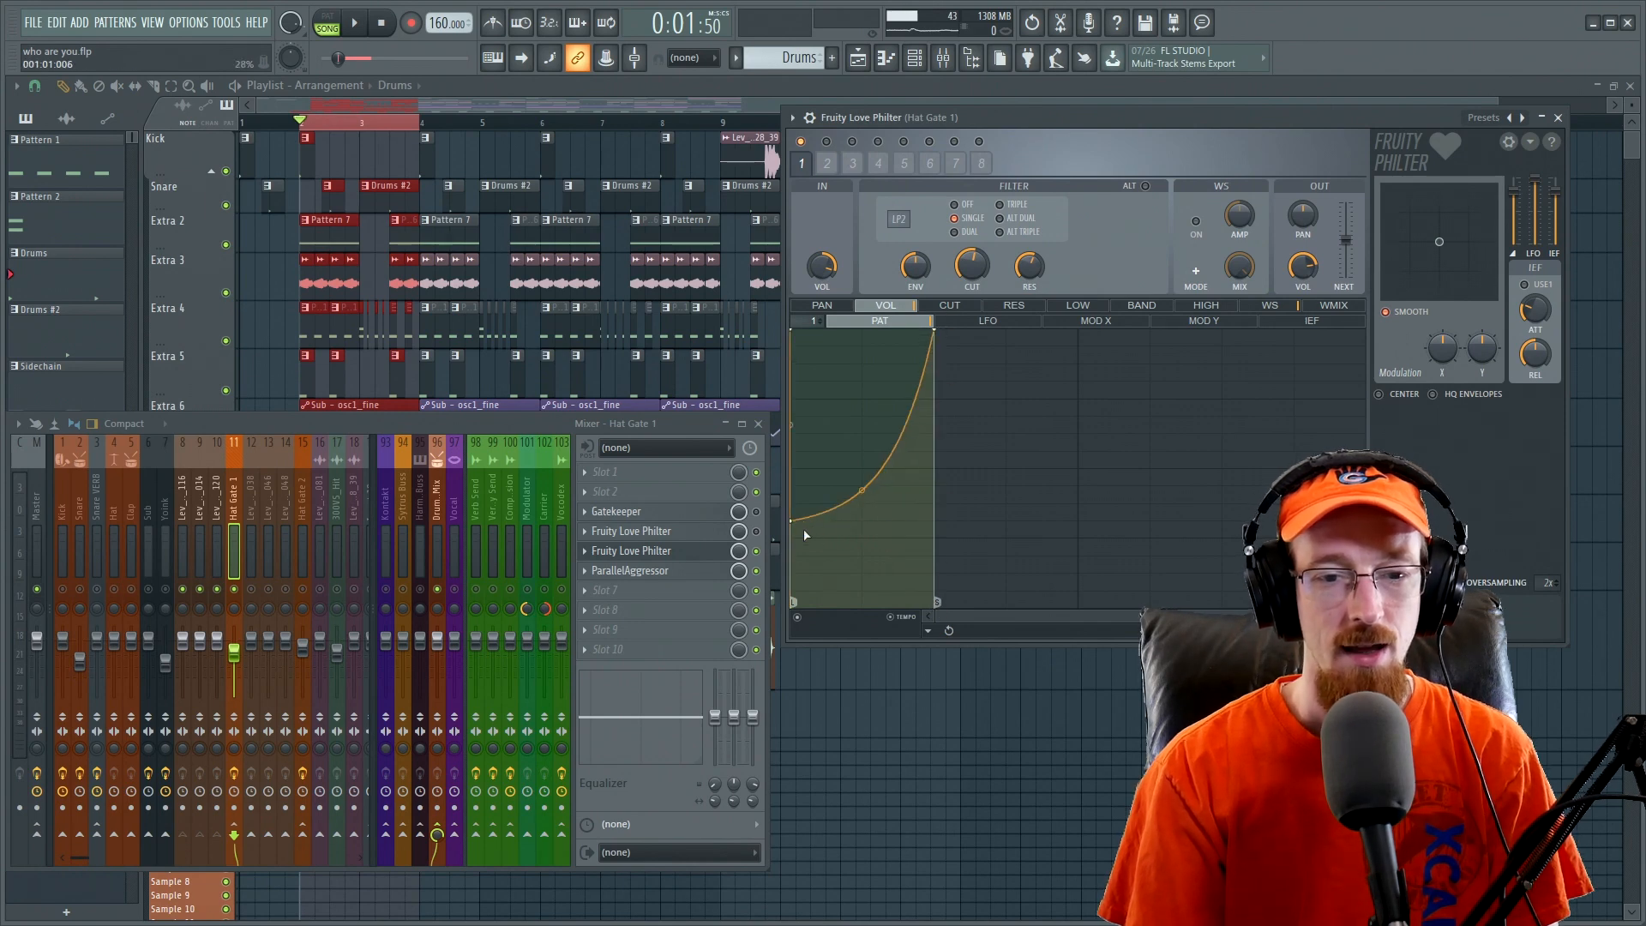
{"action": "left_click_drag", "start_coordinate": [791, 520], "coordinate": [793, 604]}
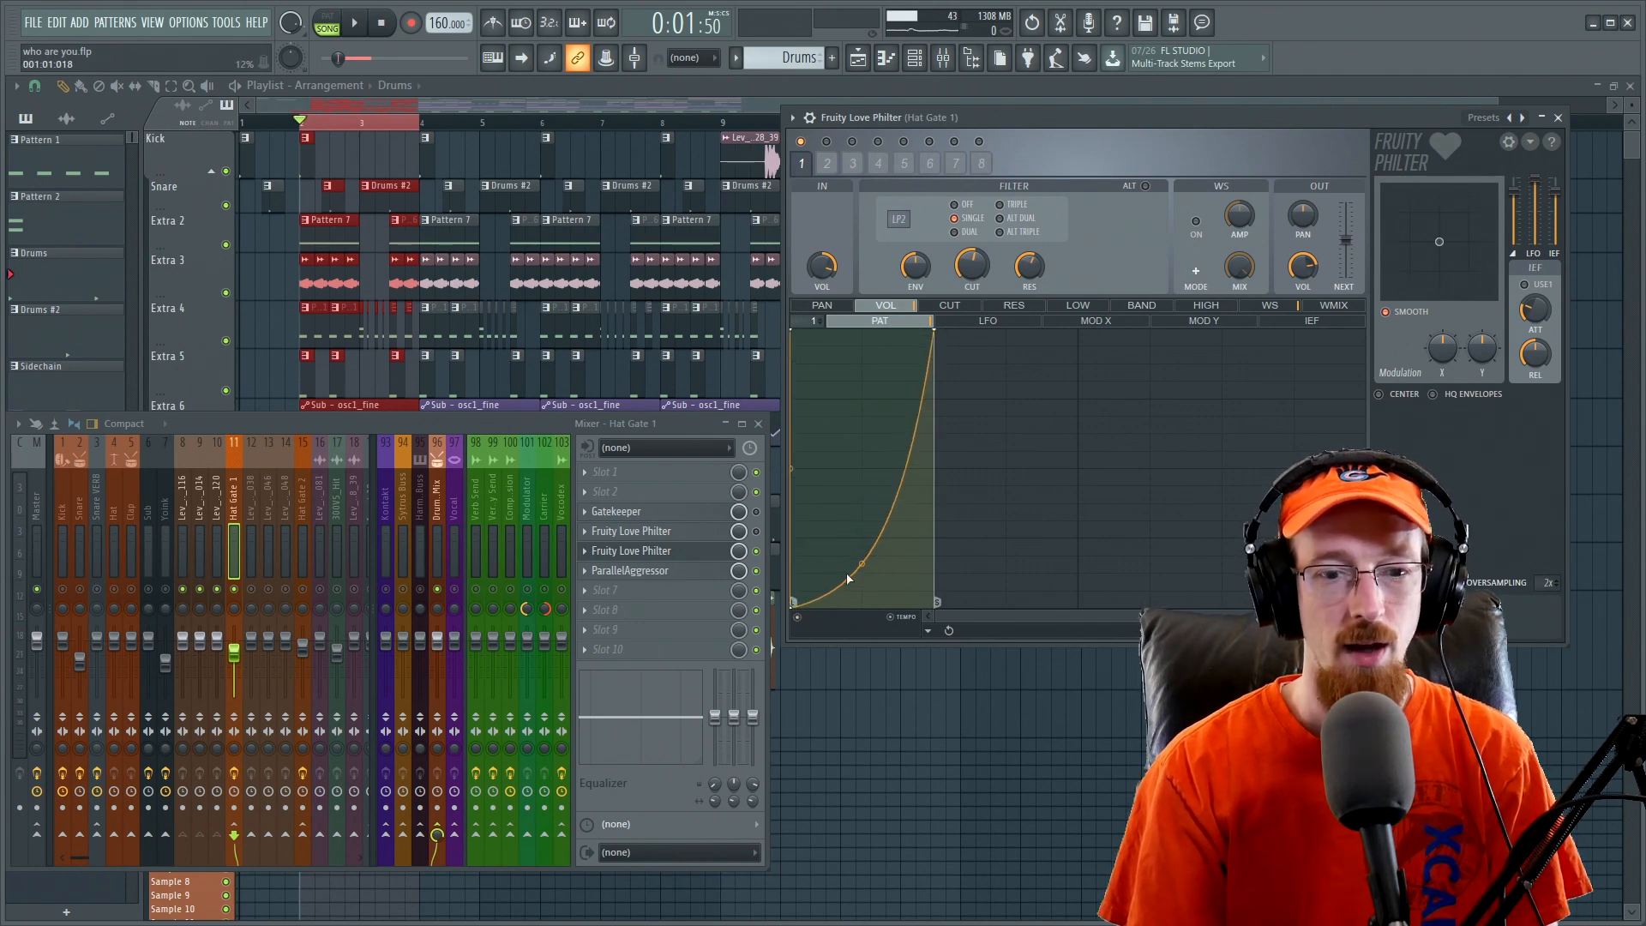
{"action": "mouse_move", "coordinate": [865, 566]}
{"action": "left_mouse_down"}
{"action": "mouse_move", "coordinate": [865, 502]}
{"action": "mouse_move", "coordinate": [865, 562]}
{"action": "left_mouse_up"}
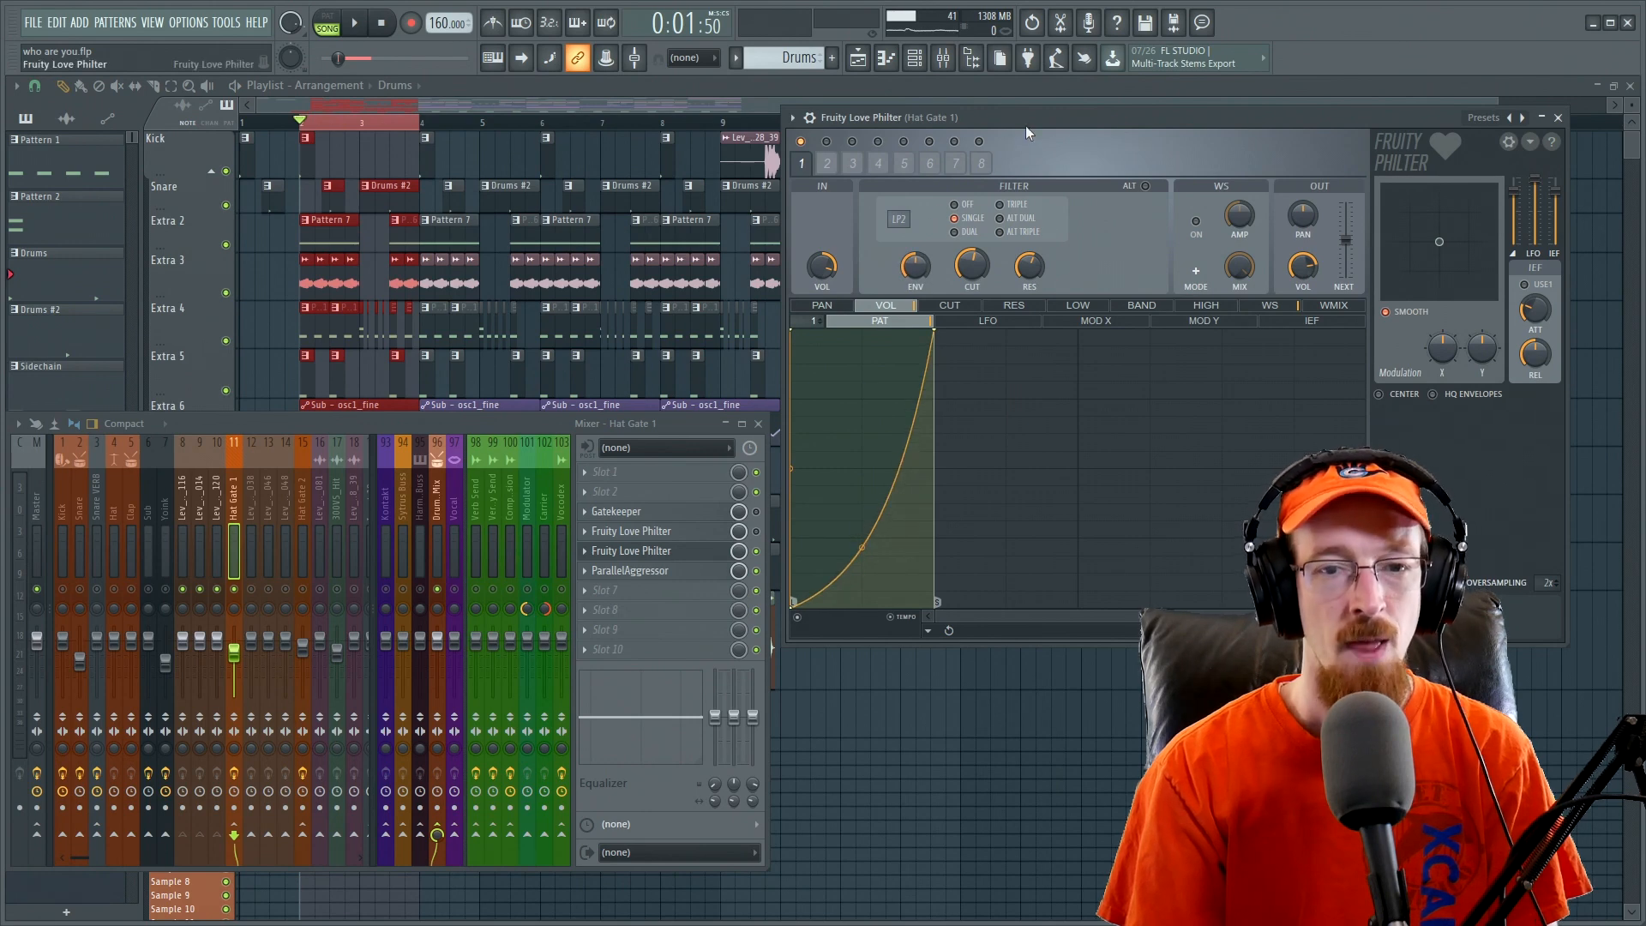
- Bend the rising volume envelope curve slightly lower at its tension point while the loop plays
{"action": "left_click_drag", "start_coordinate": [1025, 125], "coordinate": [1016, 116]}
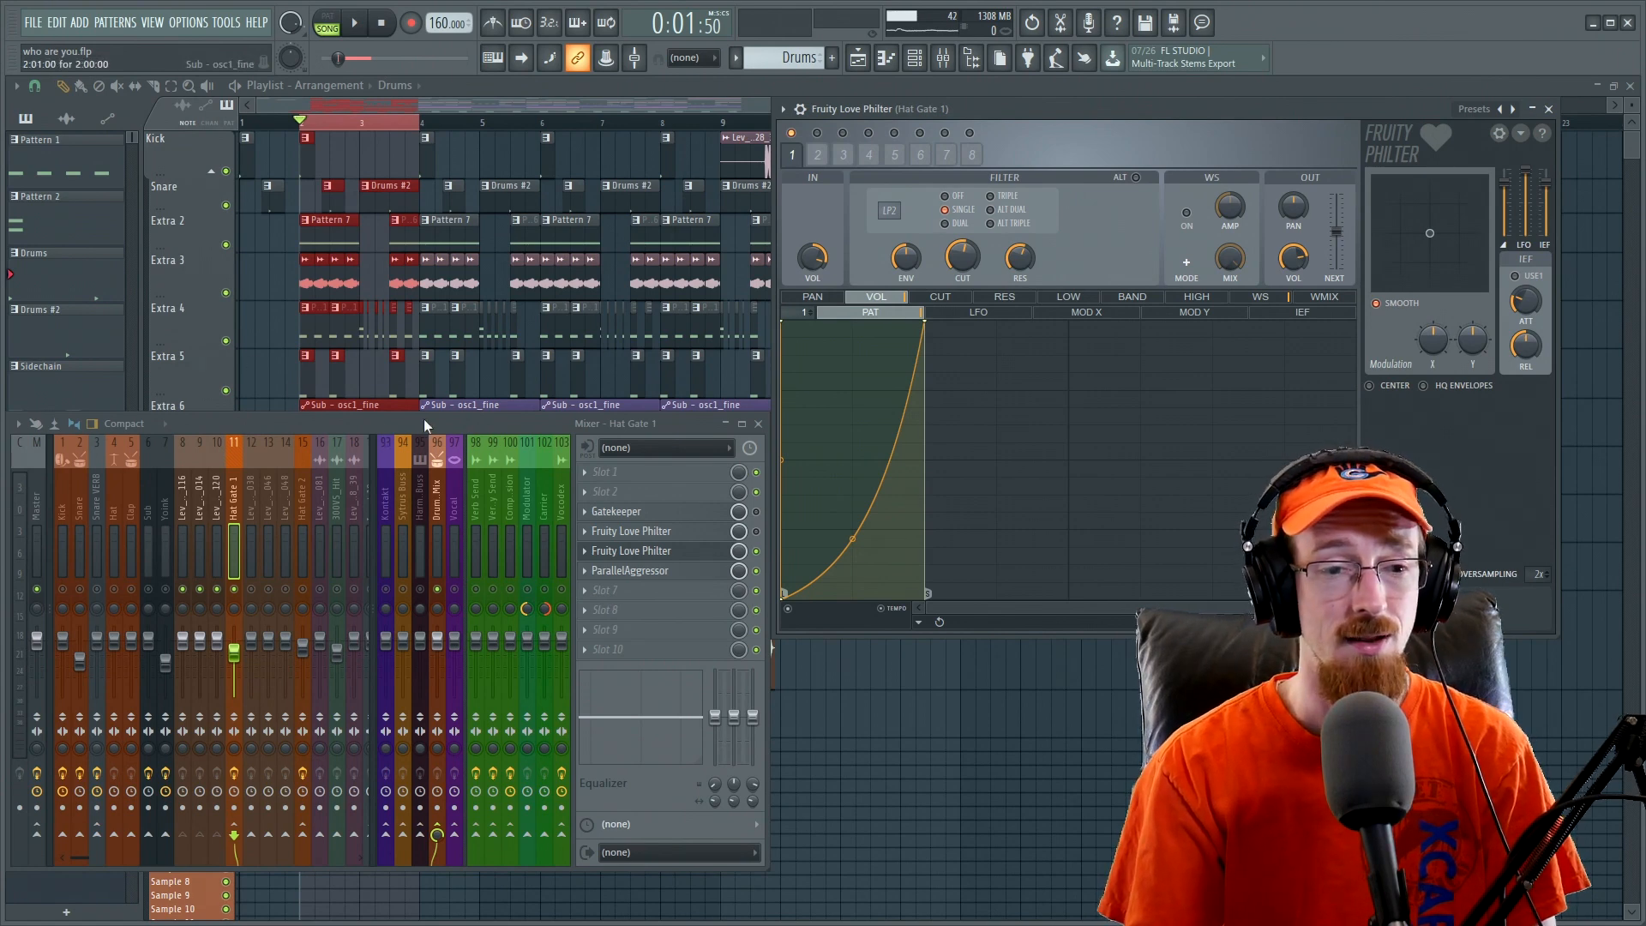
{"action": "key", "text": "space"}
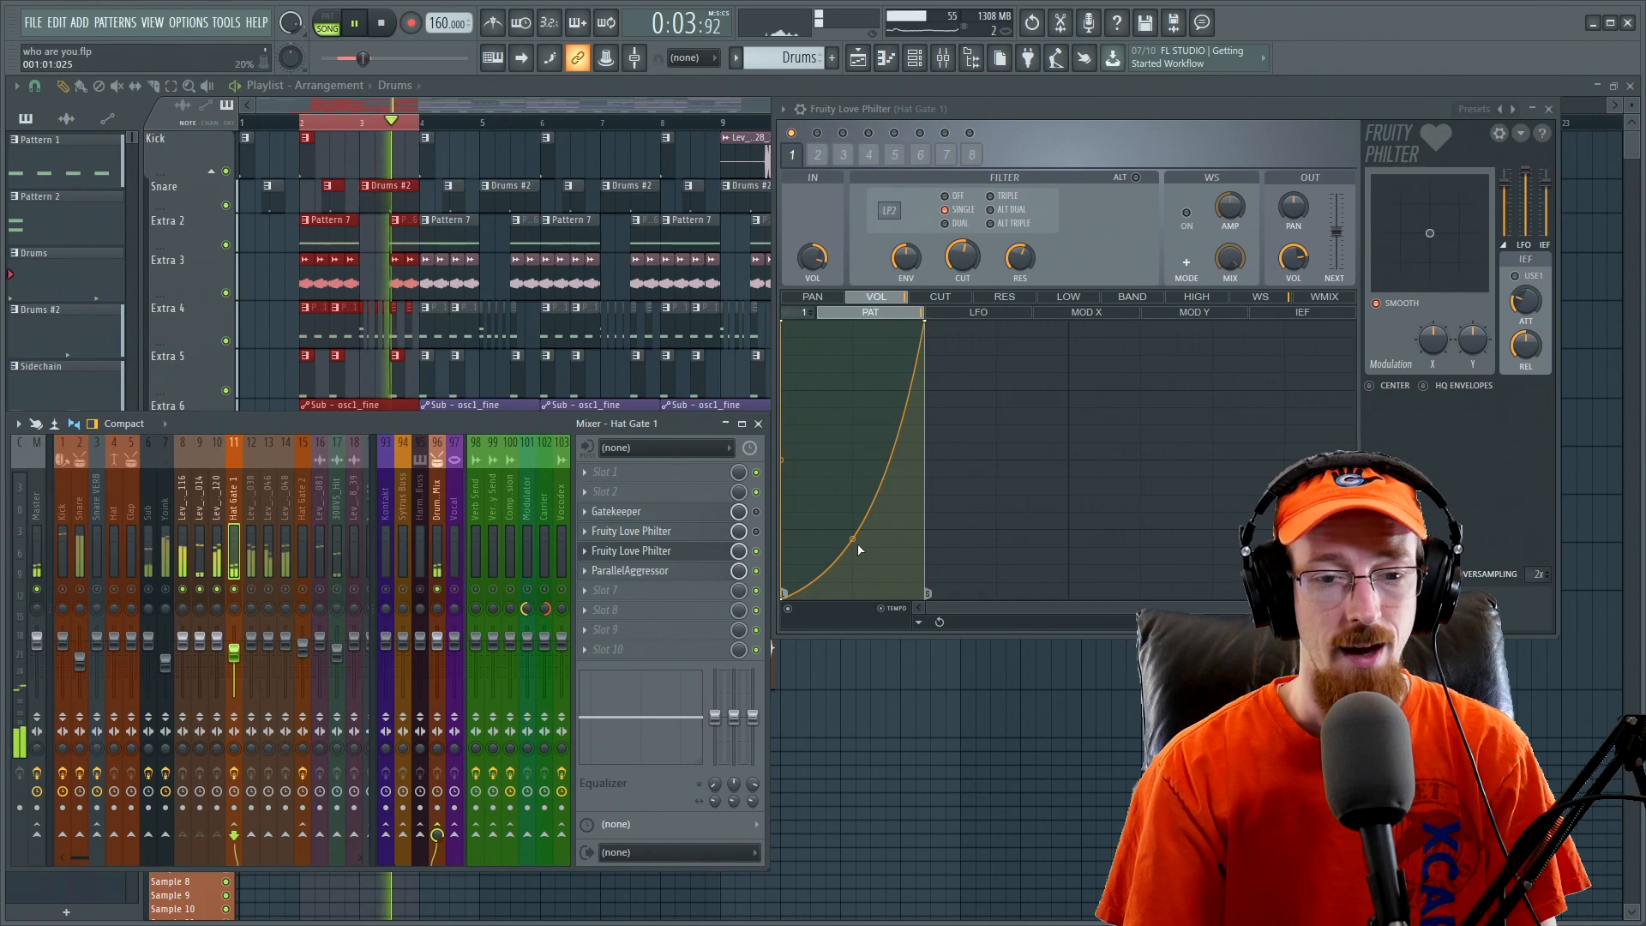
{"action": "mouse_move", "coordinate": [853, 538]}
{"action": "left_mouse_down"}
{"action": "mouse_move", "coordinate": [852, 339]}
{"action": "mouse_move", "coordinate": [854, 556]}
{"action": "left_mouse_up"}
{"action": "key", "text": "space"}
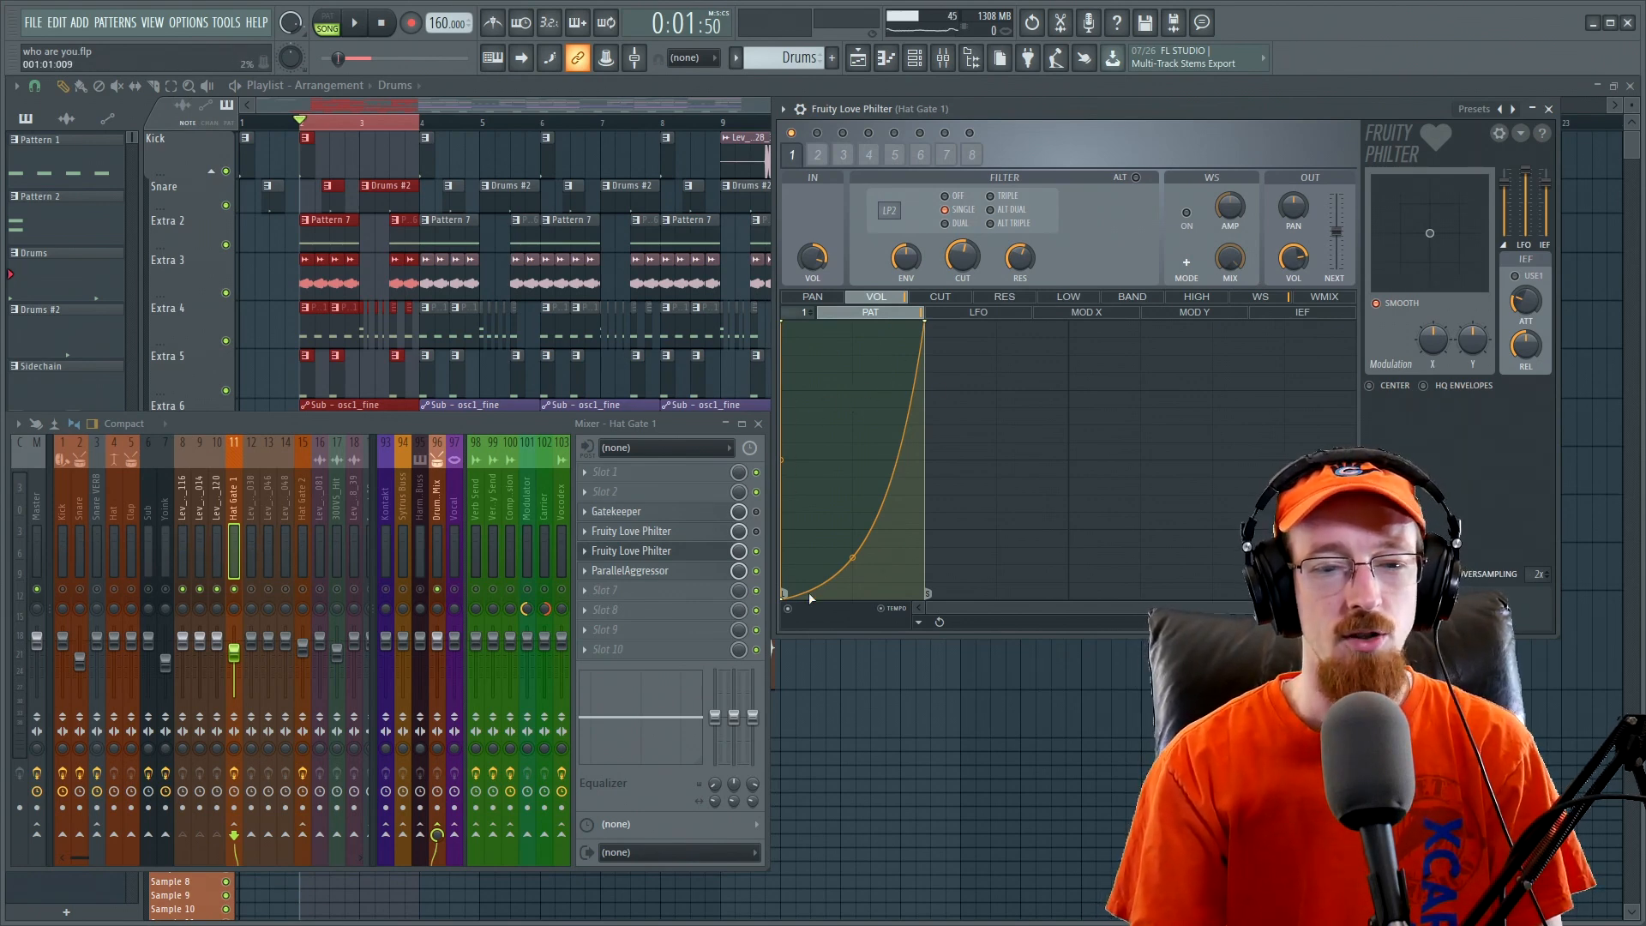
- Reopen Gatekeeper on Hat Gate 1 to check its envelope, and close both plugin windows
{"action": "left_click", "coordinate": [675, 513]}
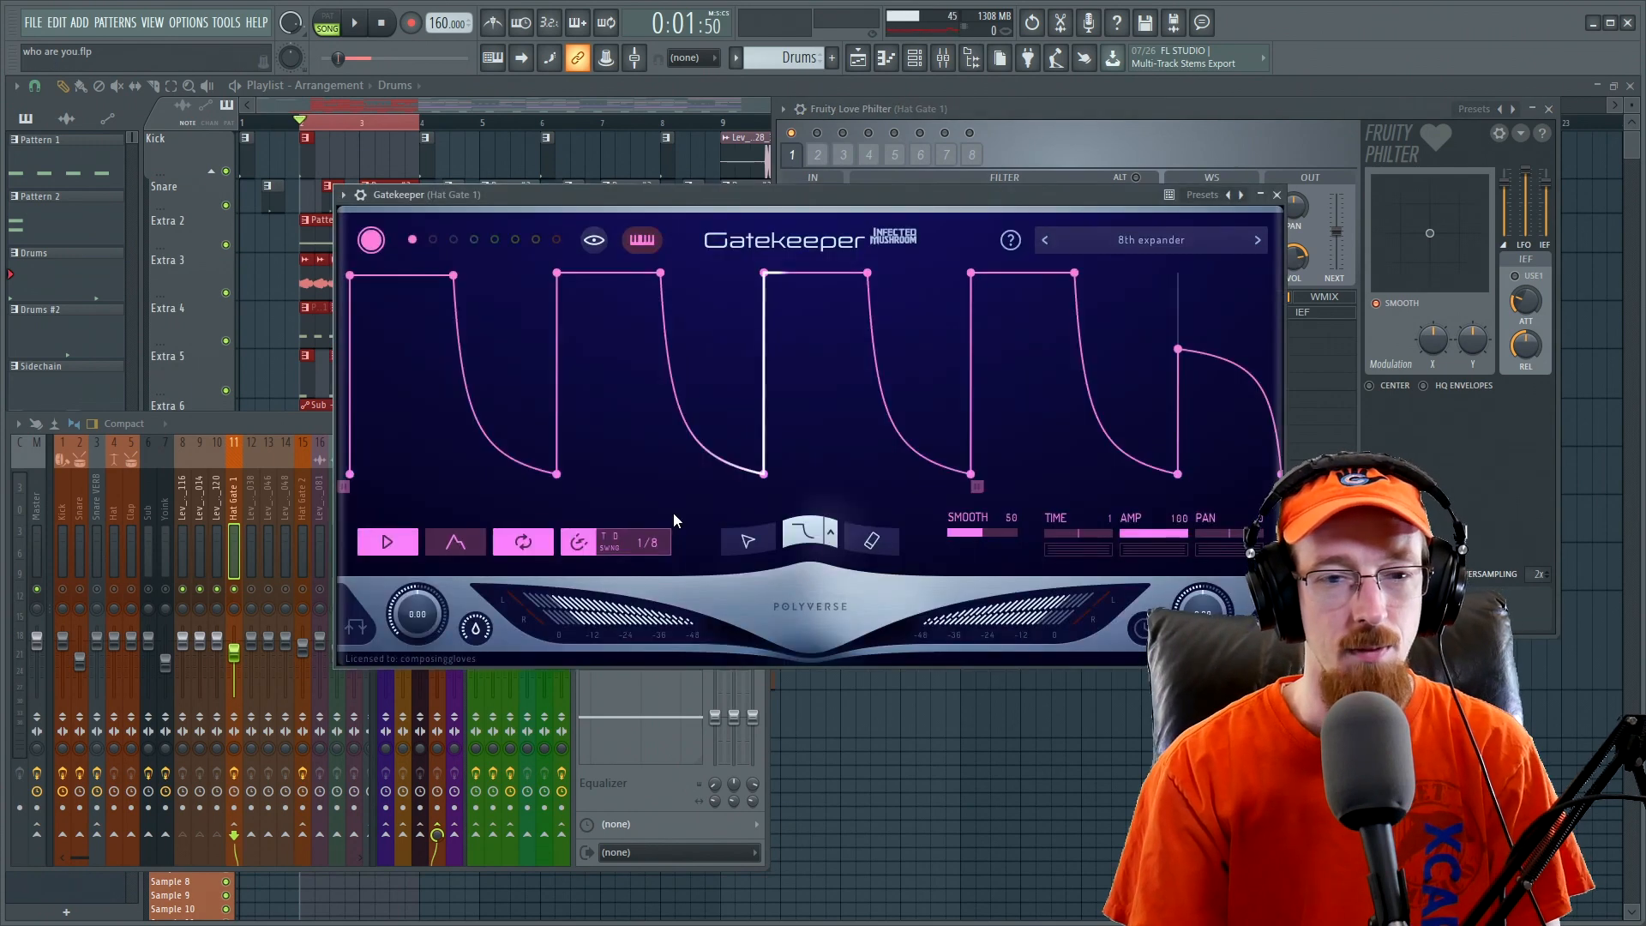
{"action": "left_click", "coordinate": [1277, 196]}
{"action": "left_click", "coordinate": [1556, 108]}
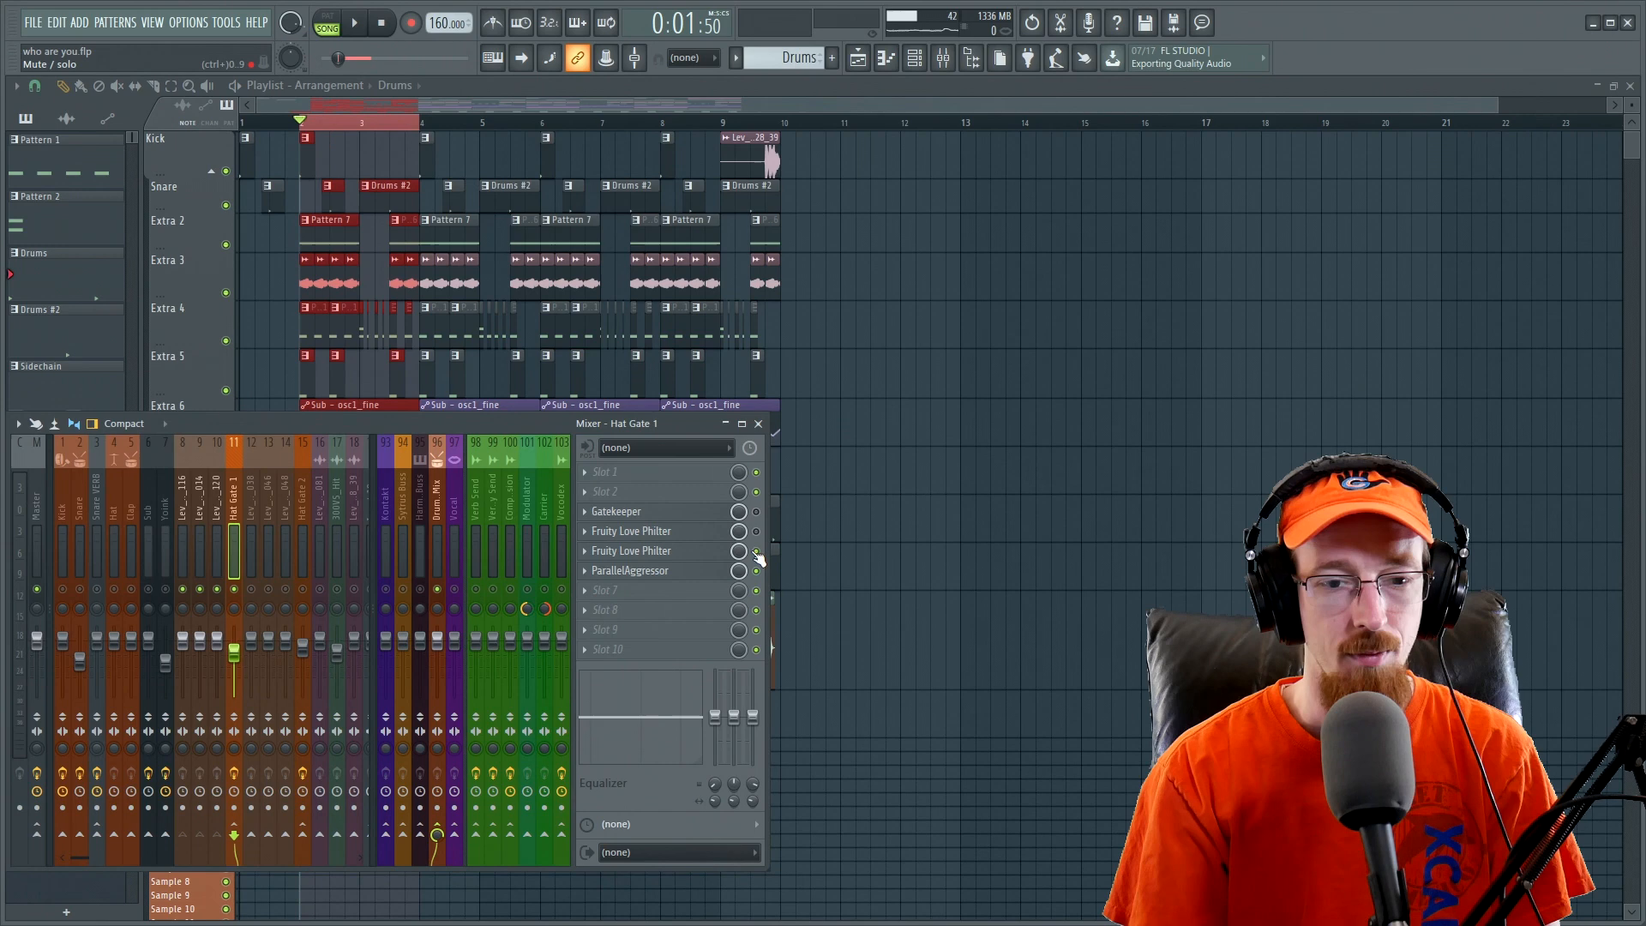
- Solo the Sub mixer track and open its Gatekeeper beside the playlist clips
{"action": "left_click_drag", "start_coordinate": [452, 419], "coordinate": [1001, 407]}
{"action": "left_click", "coordinate": [693, 527]}
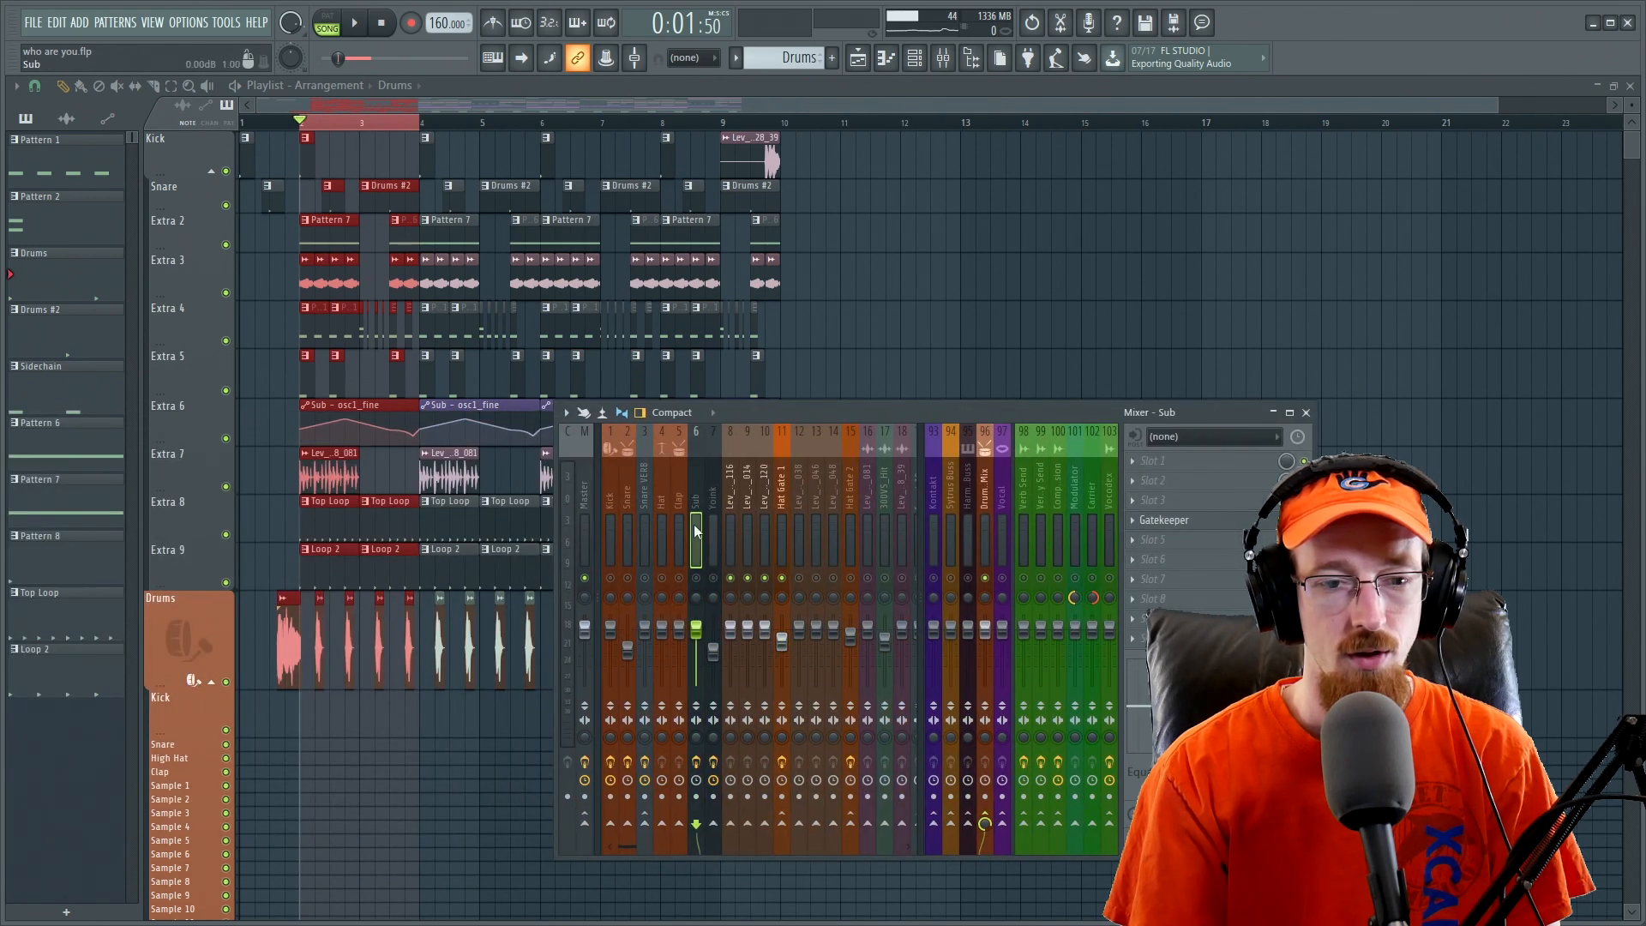
{"action": "right_click", "coordinate": [698, 576]}
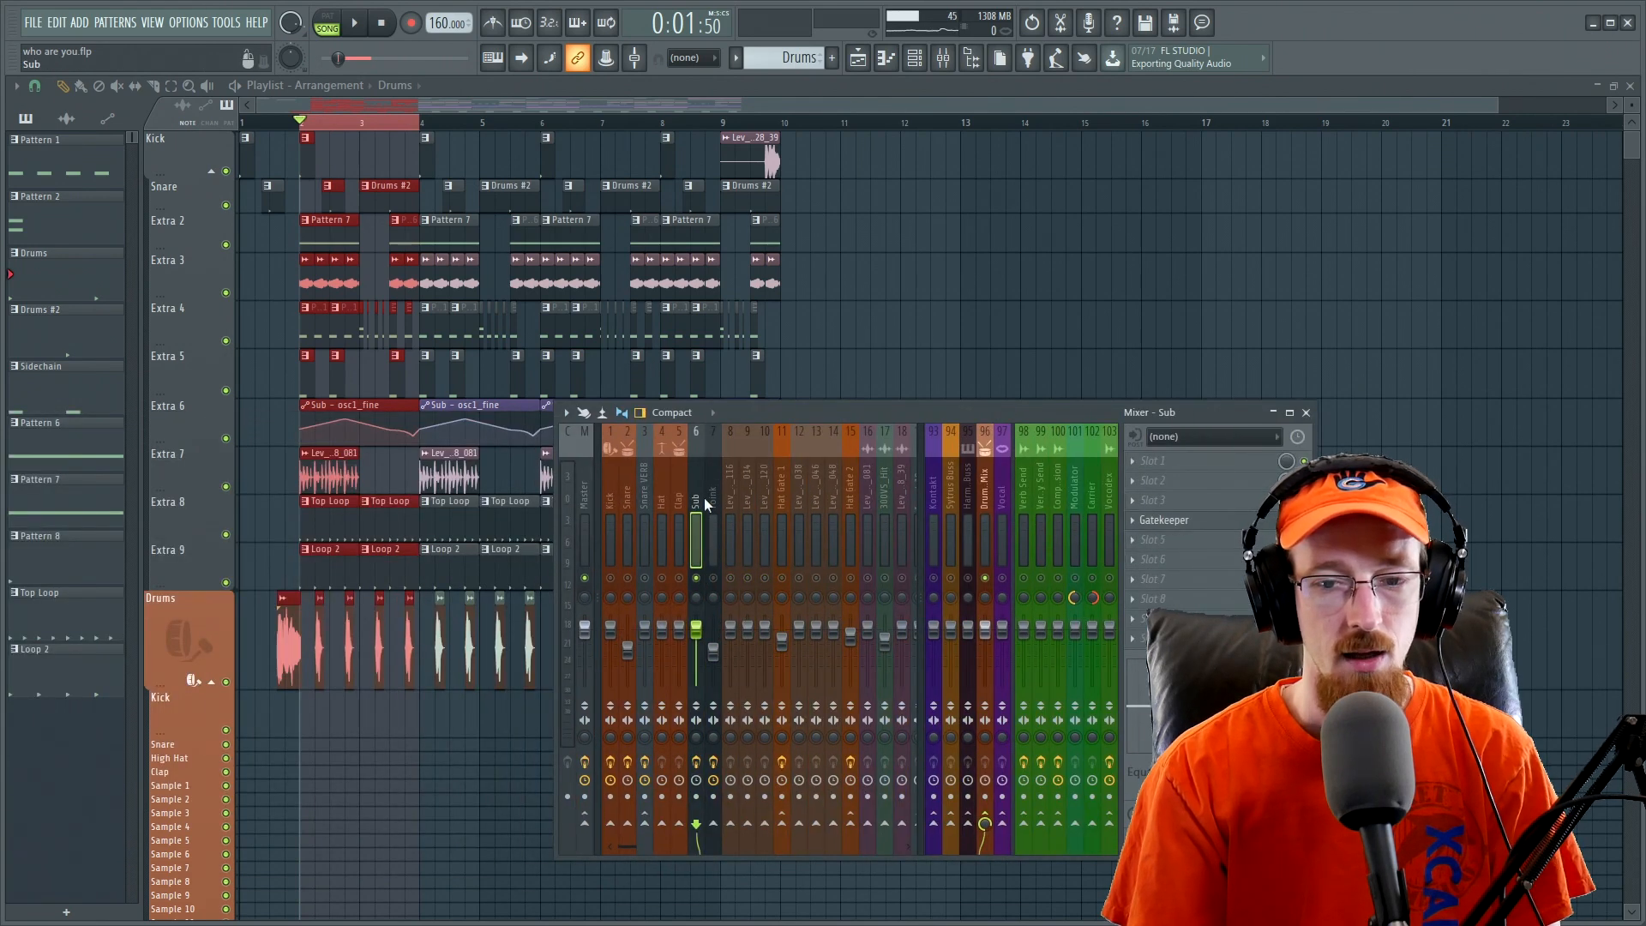
{"action": "left_click", "coordinate": [1235, 527]}
{"action": "left_click_drag", "start_coordinate": [744, 212], "coordinate": [1101, 214]}
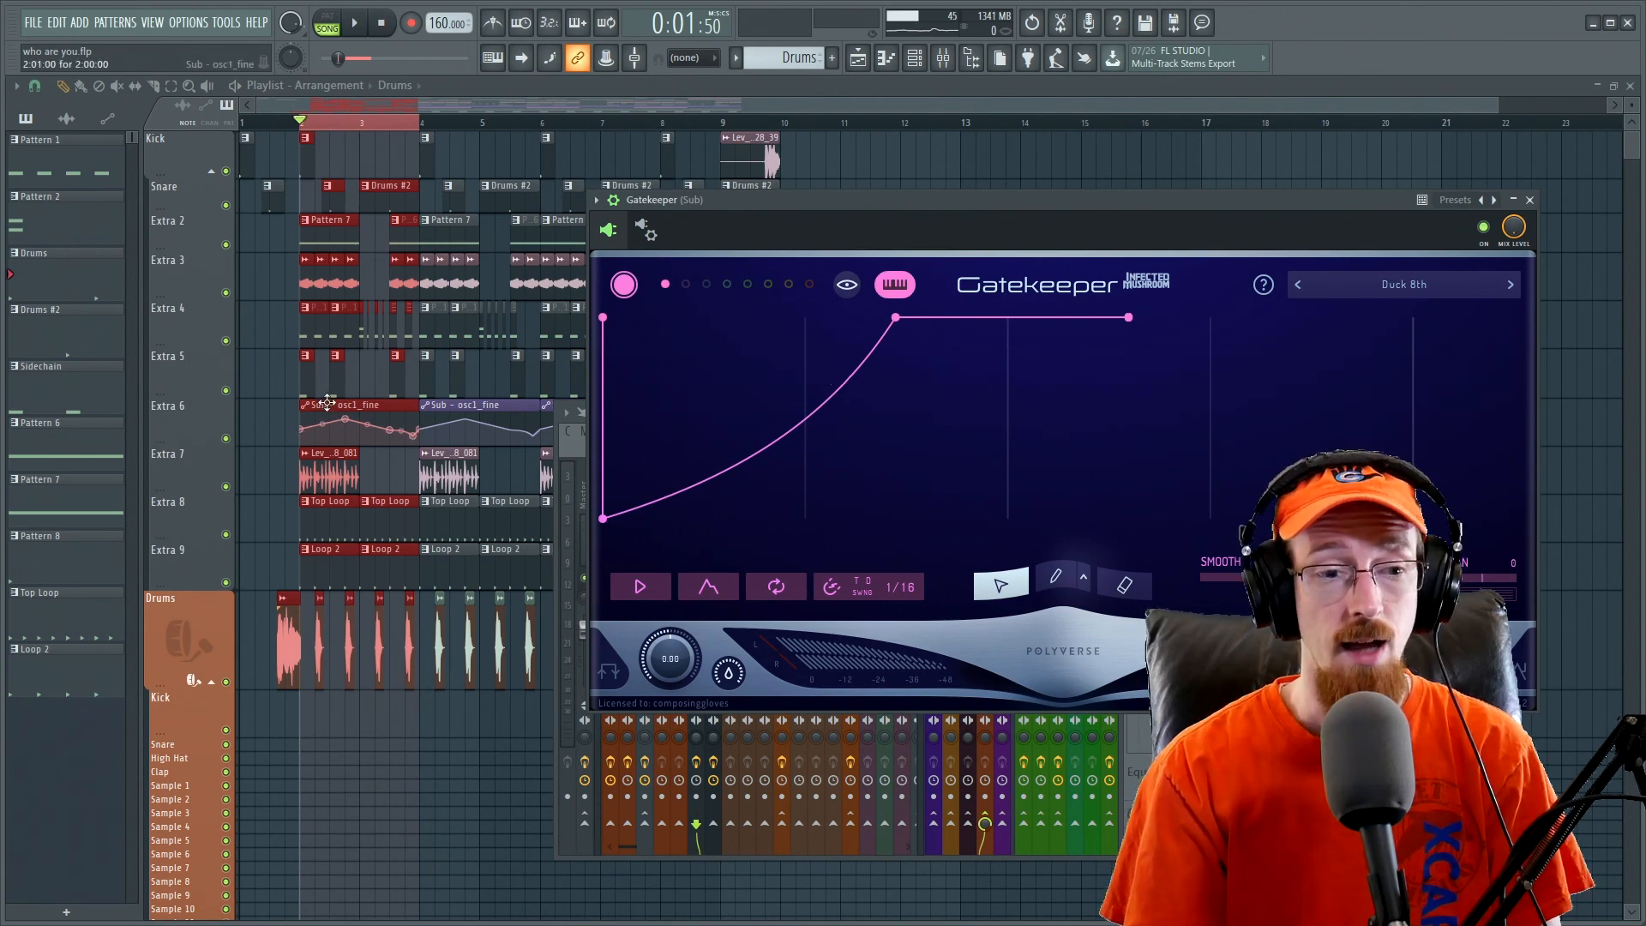
- Select the Extra 5 clips in the playlist, and play the loop with the Sub's Gatekeeper reopened
{"action": "left_click_drag", "start_coordinate": [305, 382], "coordinate": [810, 386]}
{"action": "left_click", "coordinate": [916, 61]}
{"action": "left_click", "coordinate": [916, 62]}
{"action": "left_click", "coordinate": [944, 58]}
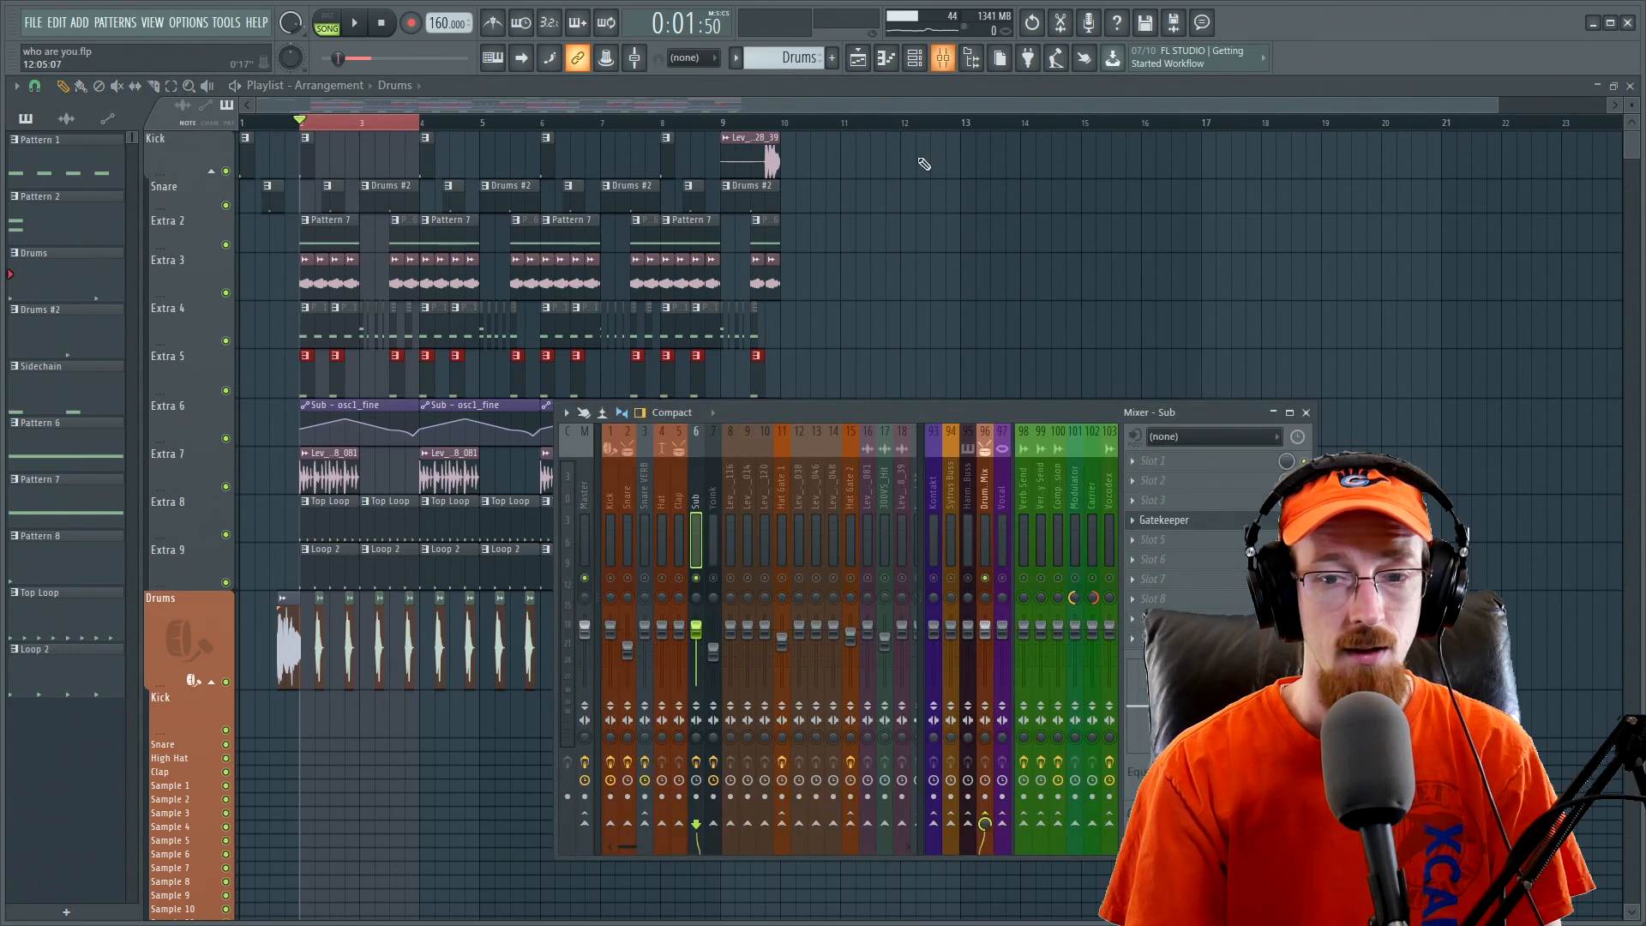
{"action": "left_click", "coordinate": [1212, 526]}
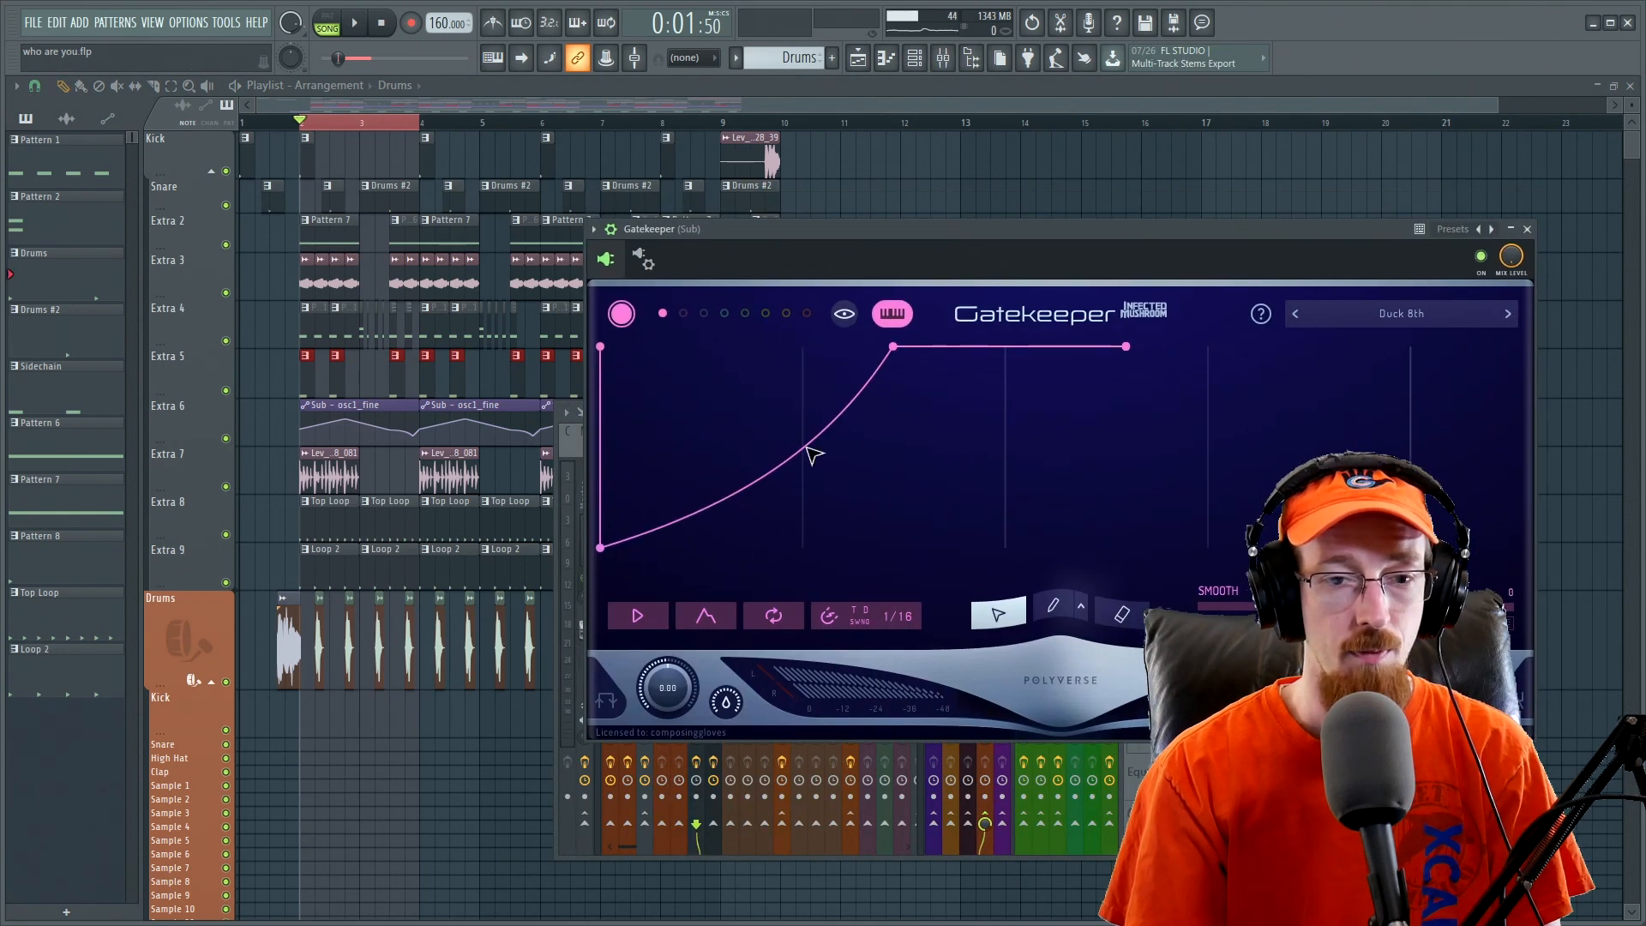
{"action": "key", "text": "space"}
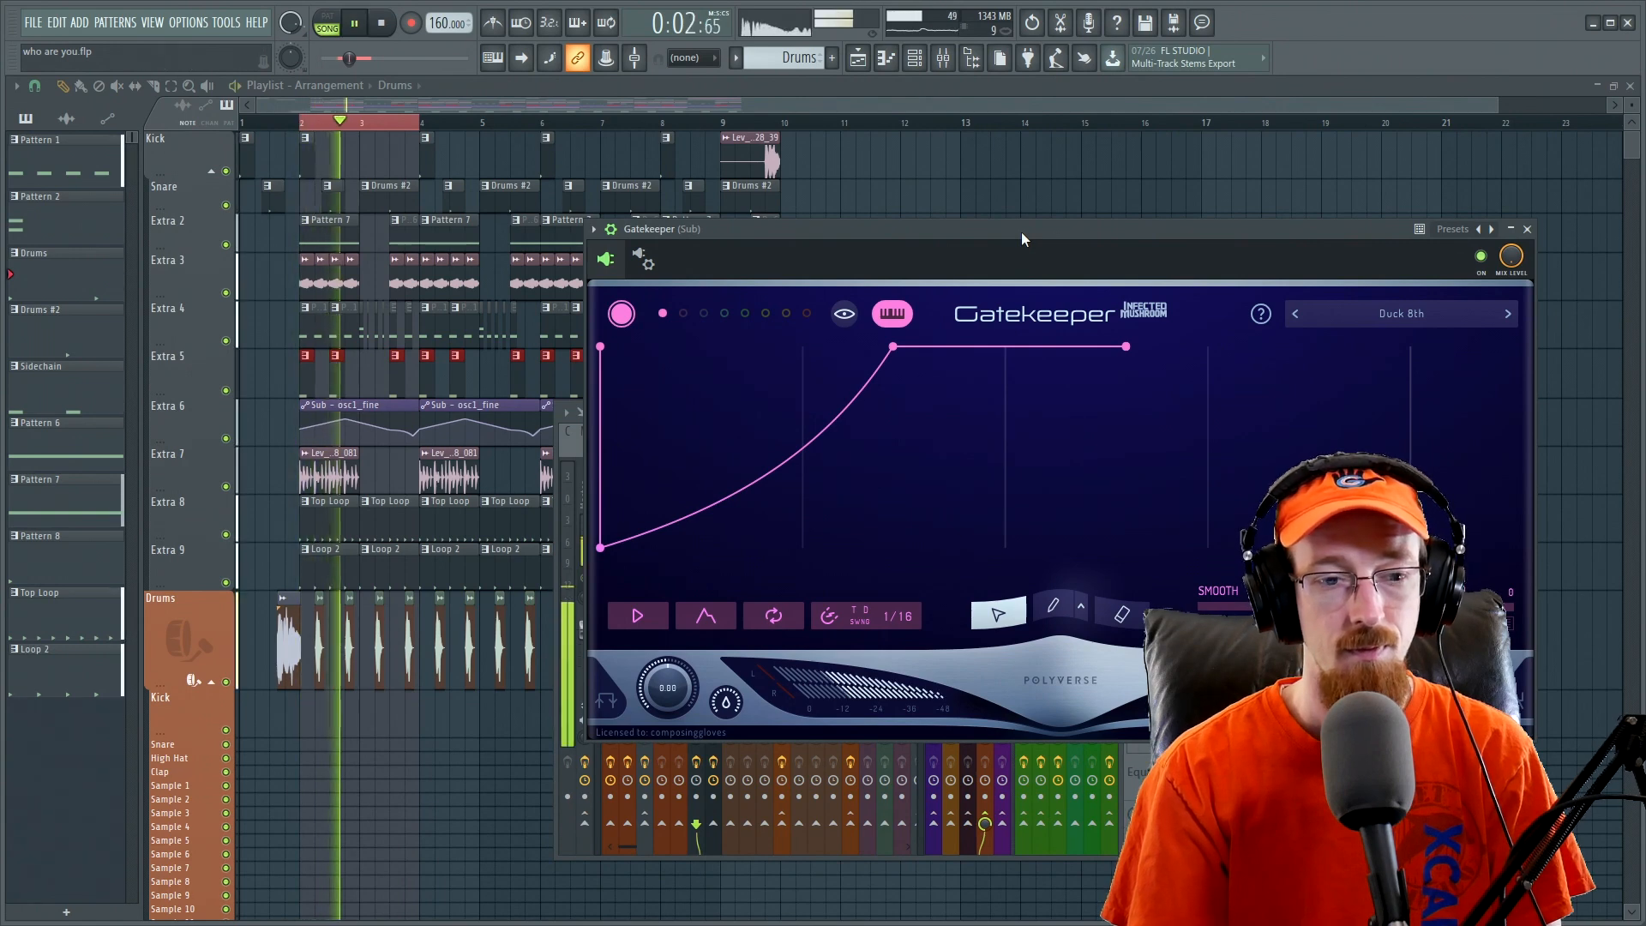
{"action": "key", "text": "space"}
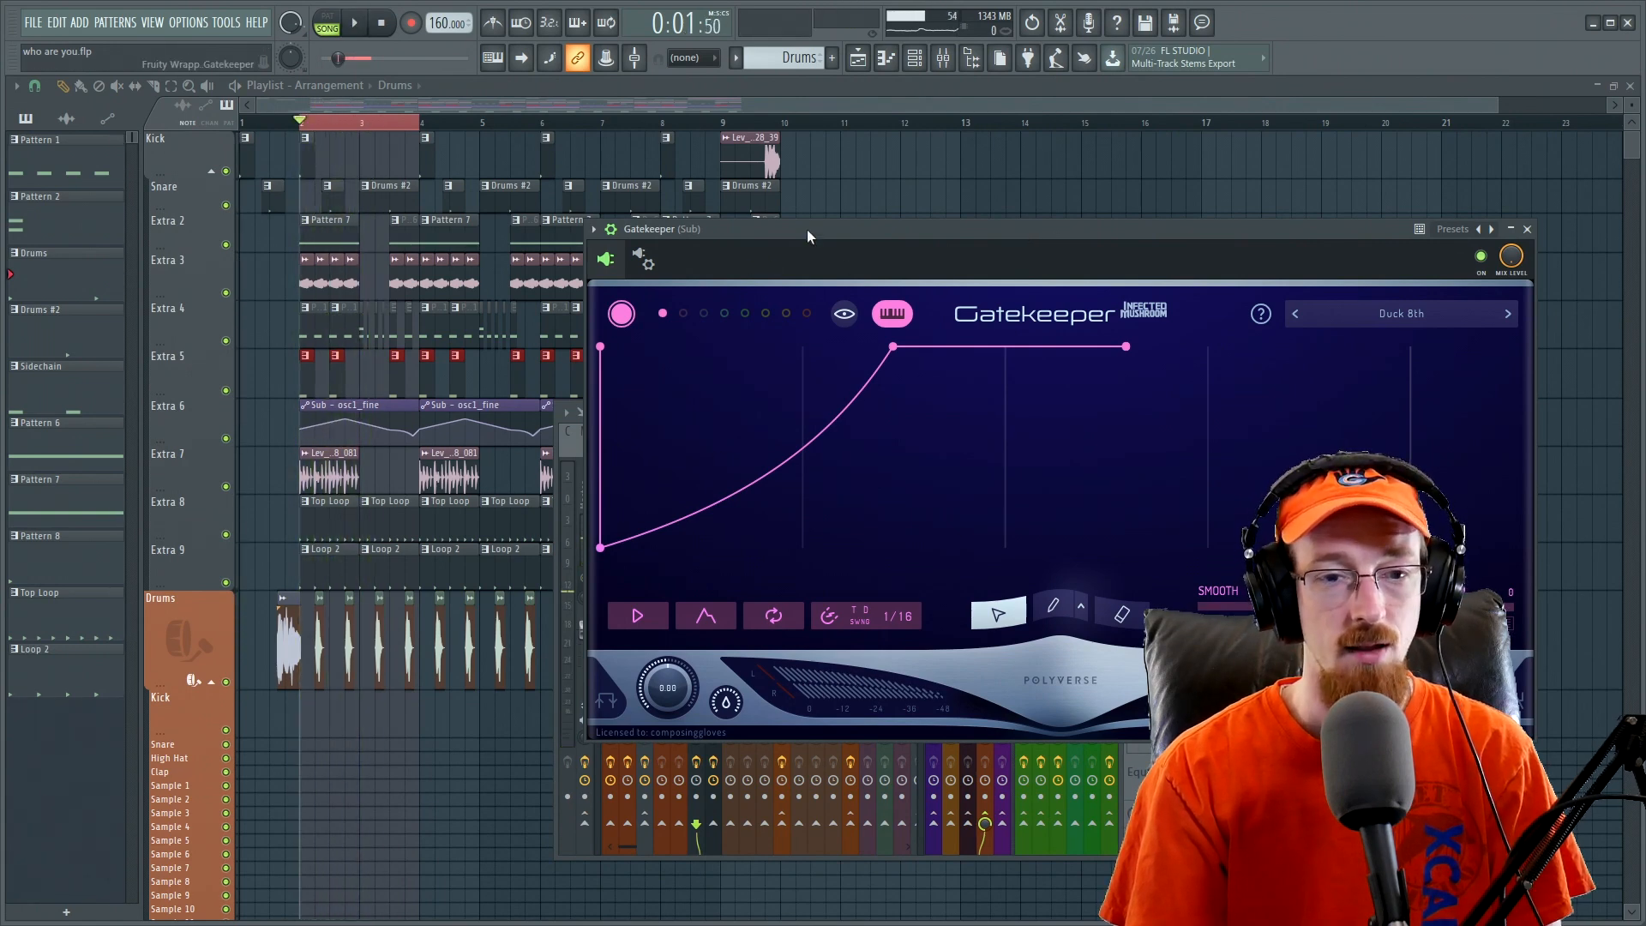
- Audition the Gatekeeper-ducked Sub together with the kick and snare, solo the Sub again, and close Gatekeeper
{"action": "left_click_drag", "start_coordinate": [1021, 232], "coordinate": [1184, 225]}
{"action": "left_click_drag", "start_coordinate": [729, 416], "coordinate": [345, 383]}
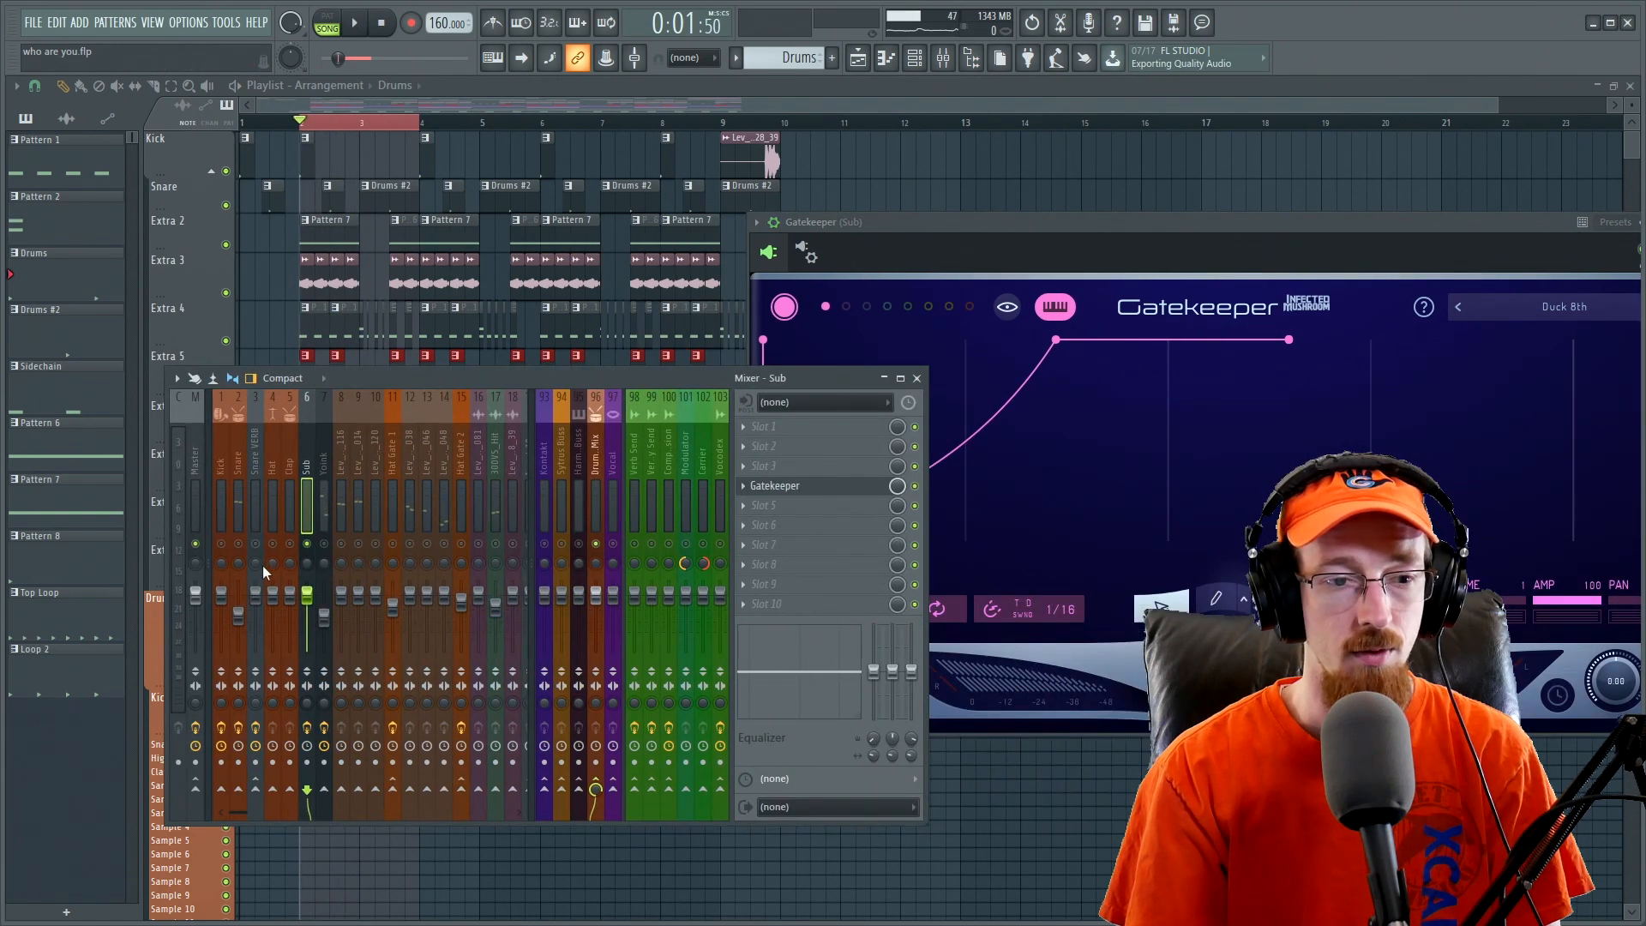
{"action": "key", "text": "space"}
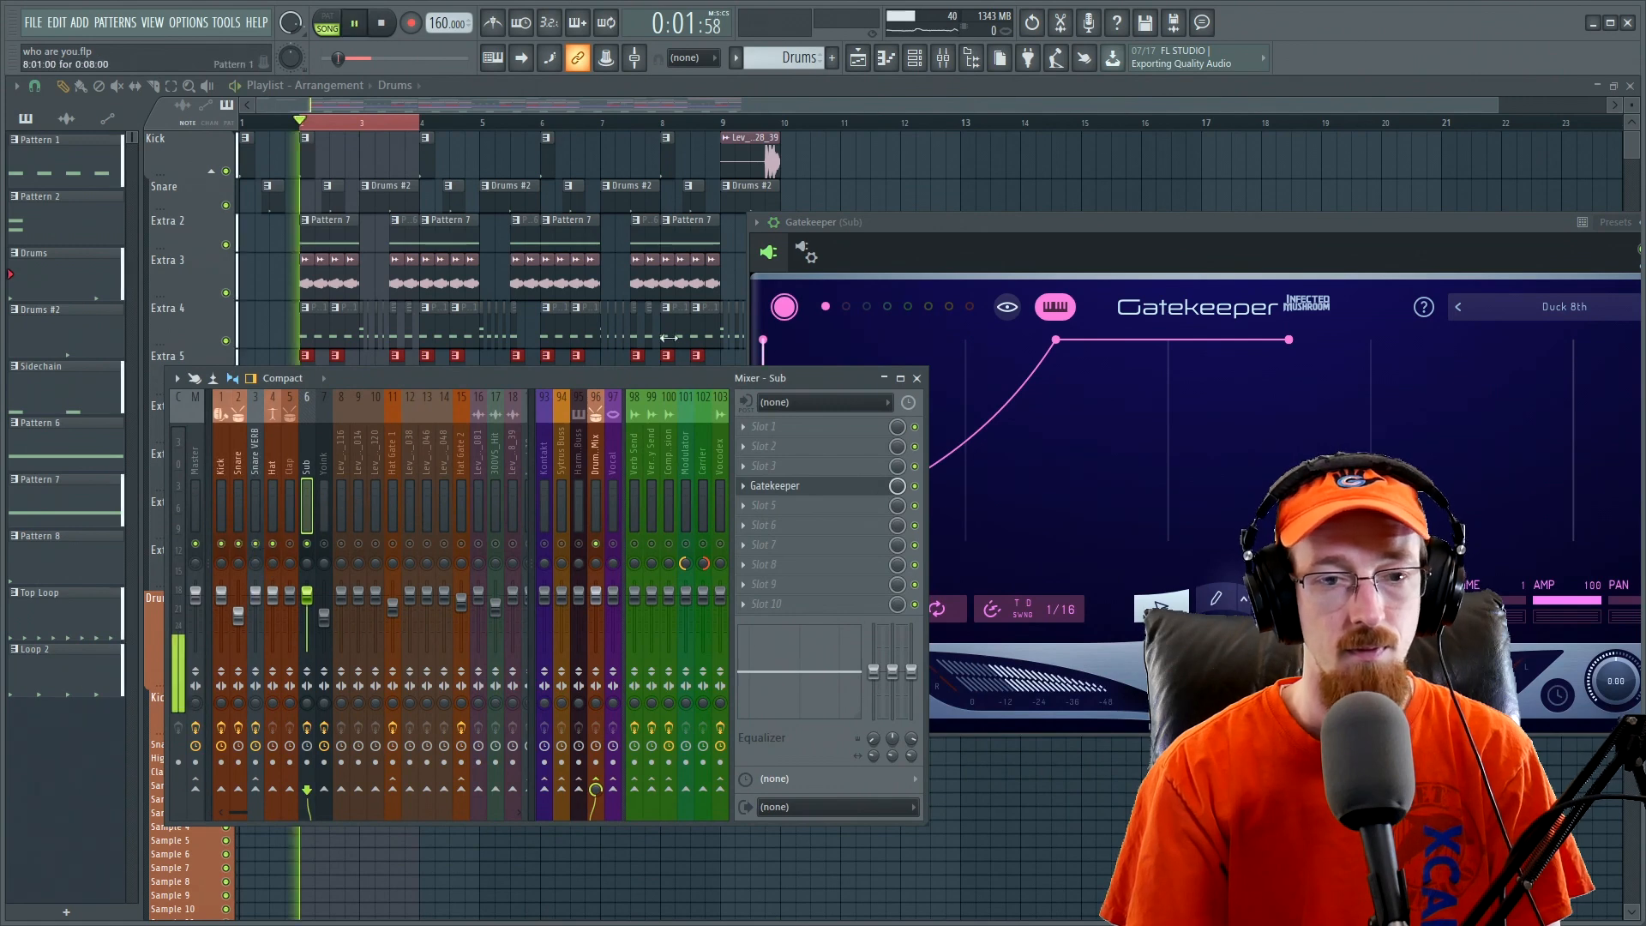
{"action": "left_click_drag", "start_coordinate": [1017, 230], "coordinate": [899, 234]}
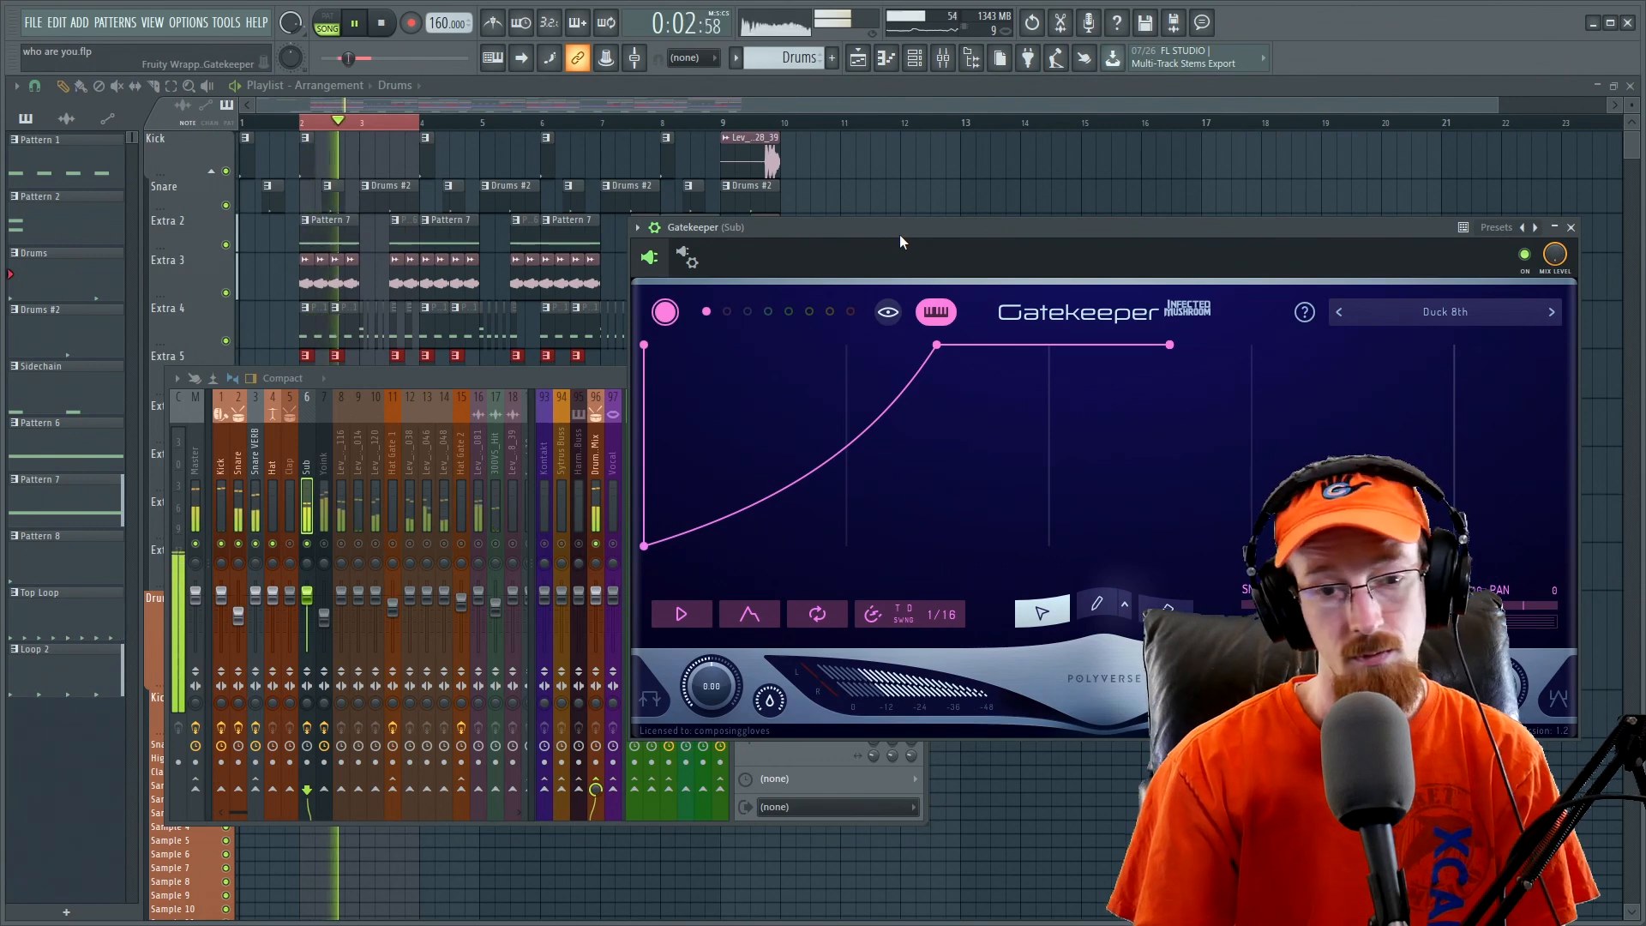
{"action": "key", "text": "space"}
{"action": "left_click", "coordinate": [255, 553]}
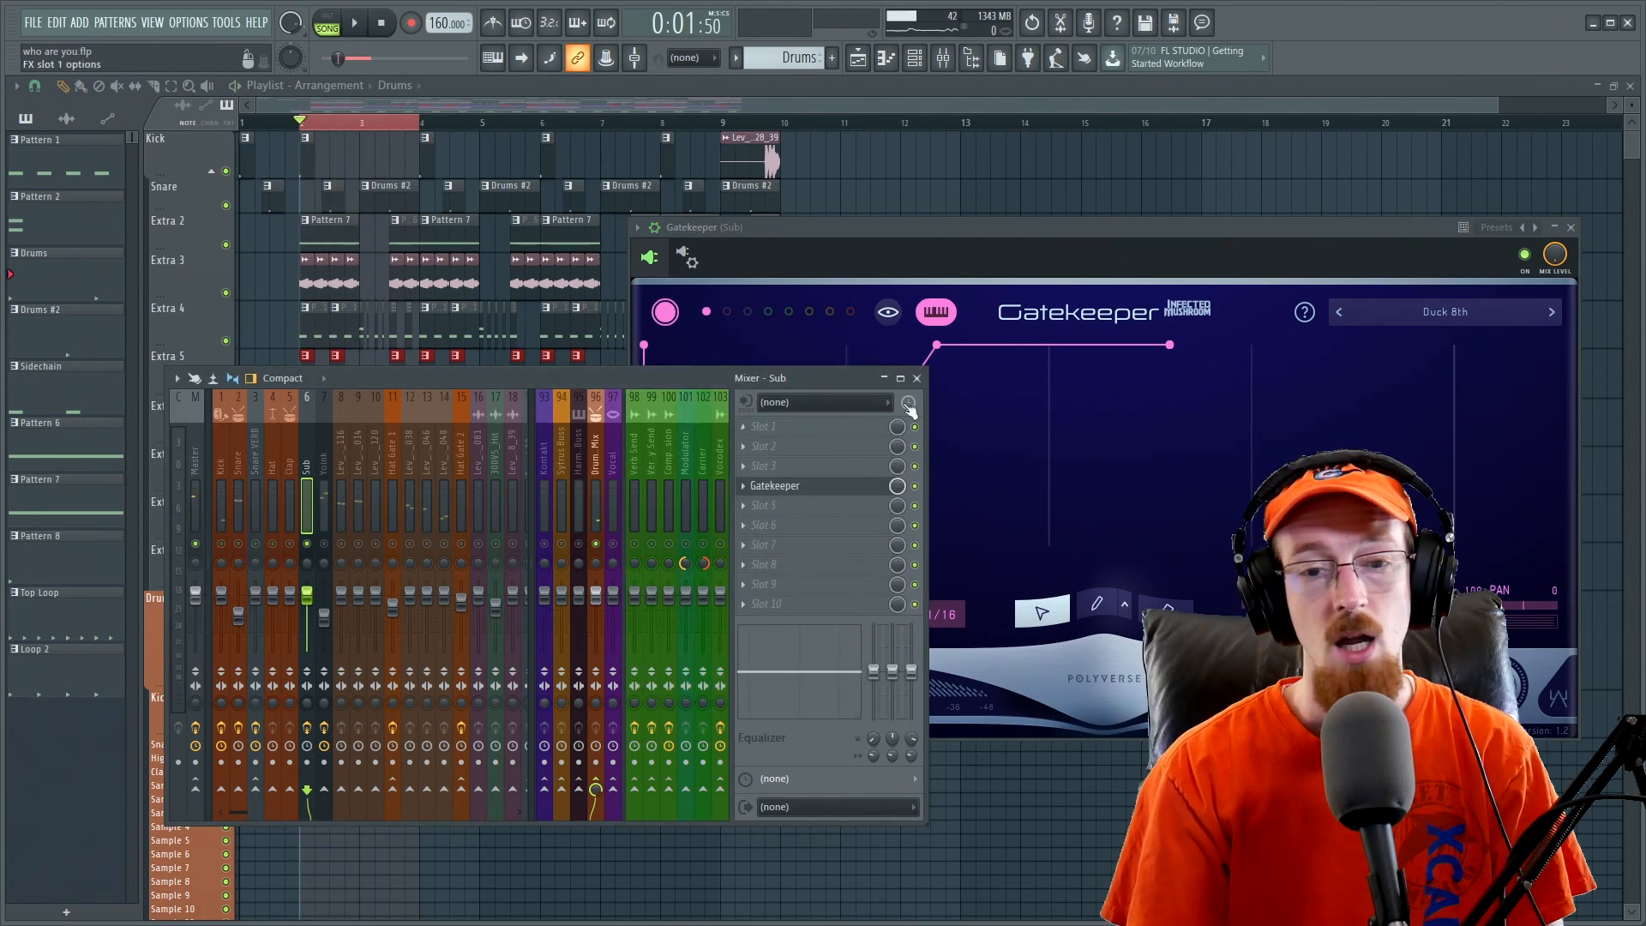
{"action": "left_click_drag", "start_coordinate": [1018, 246], "coordinate": [1012, 226]}
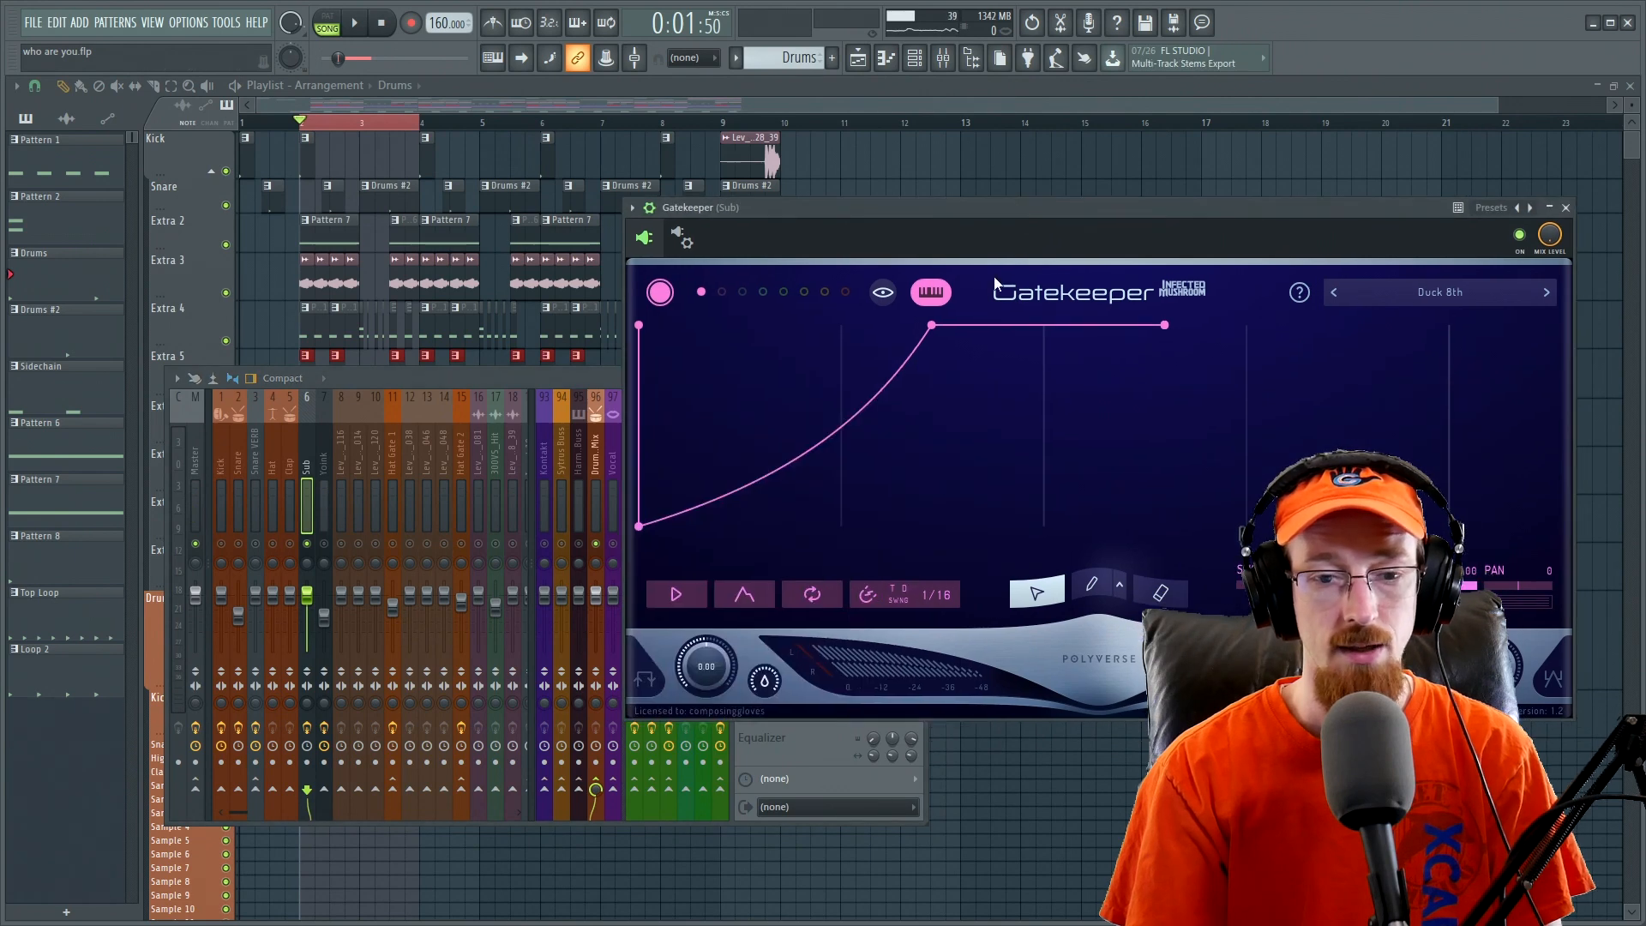
{"action": "left_click", "coordinate": [1565, 208]}
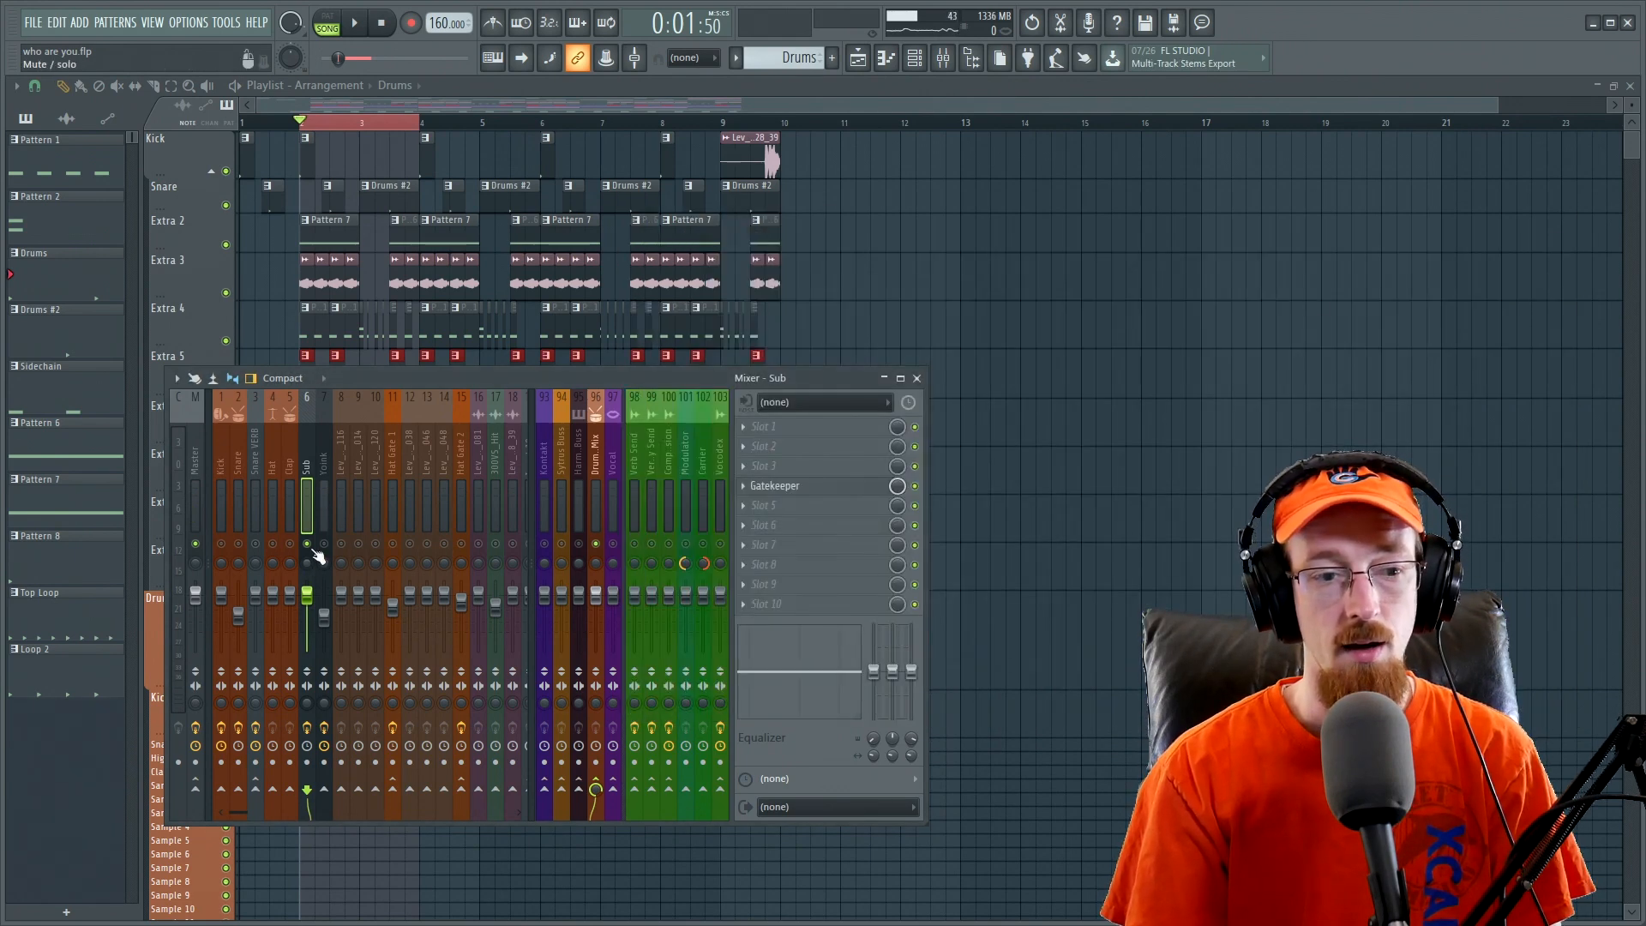
- Return to the soloed Hat Gate 1 track and open its second Fruity Love Philter
{"action": "left_click", "coordinate": [325, 487]}
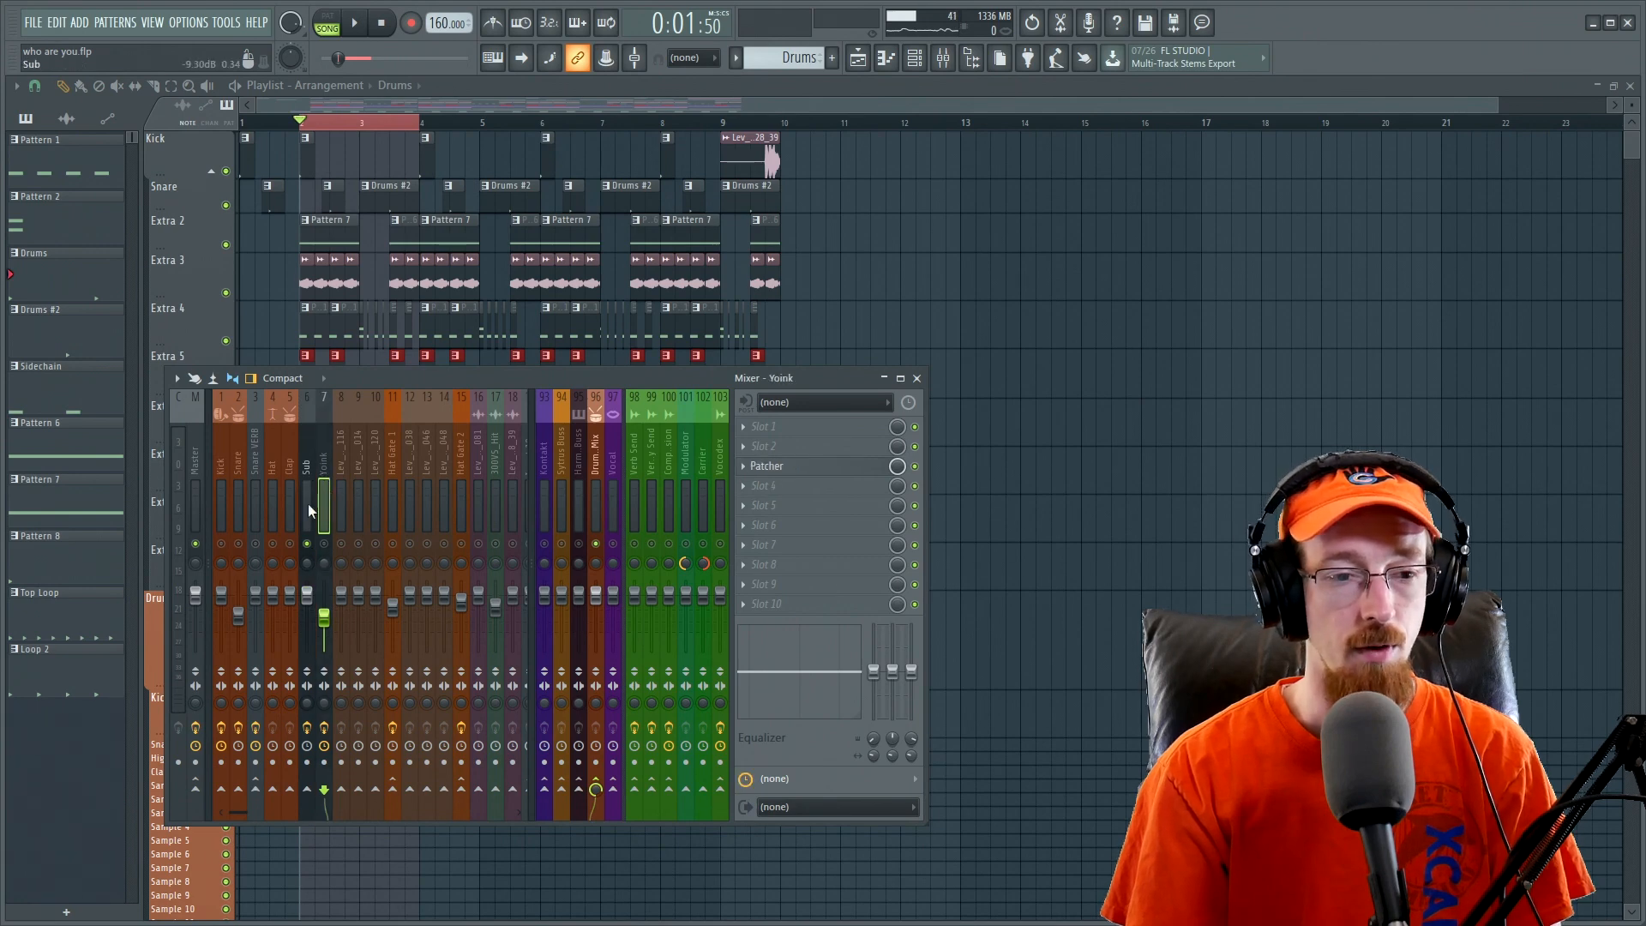
{"action": "left_click", "coordinate": [396, 487]}
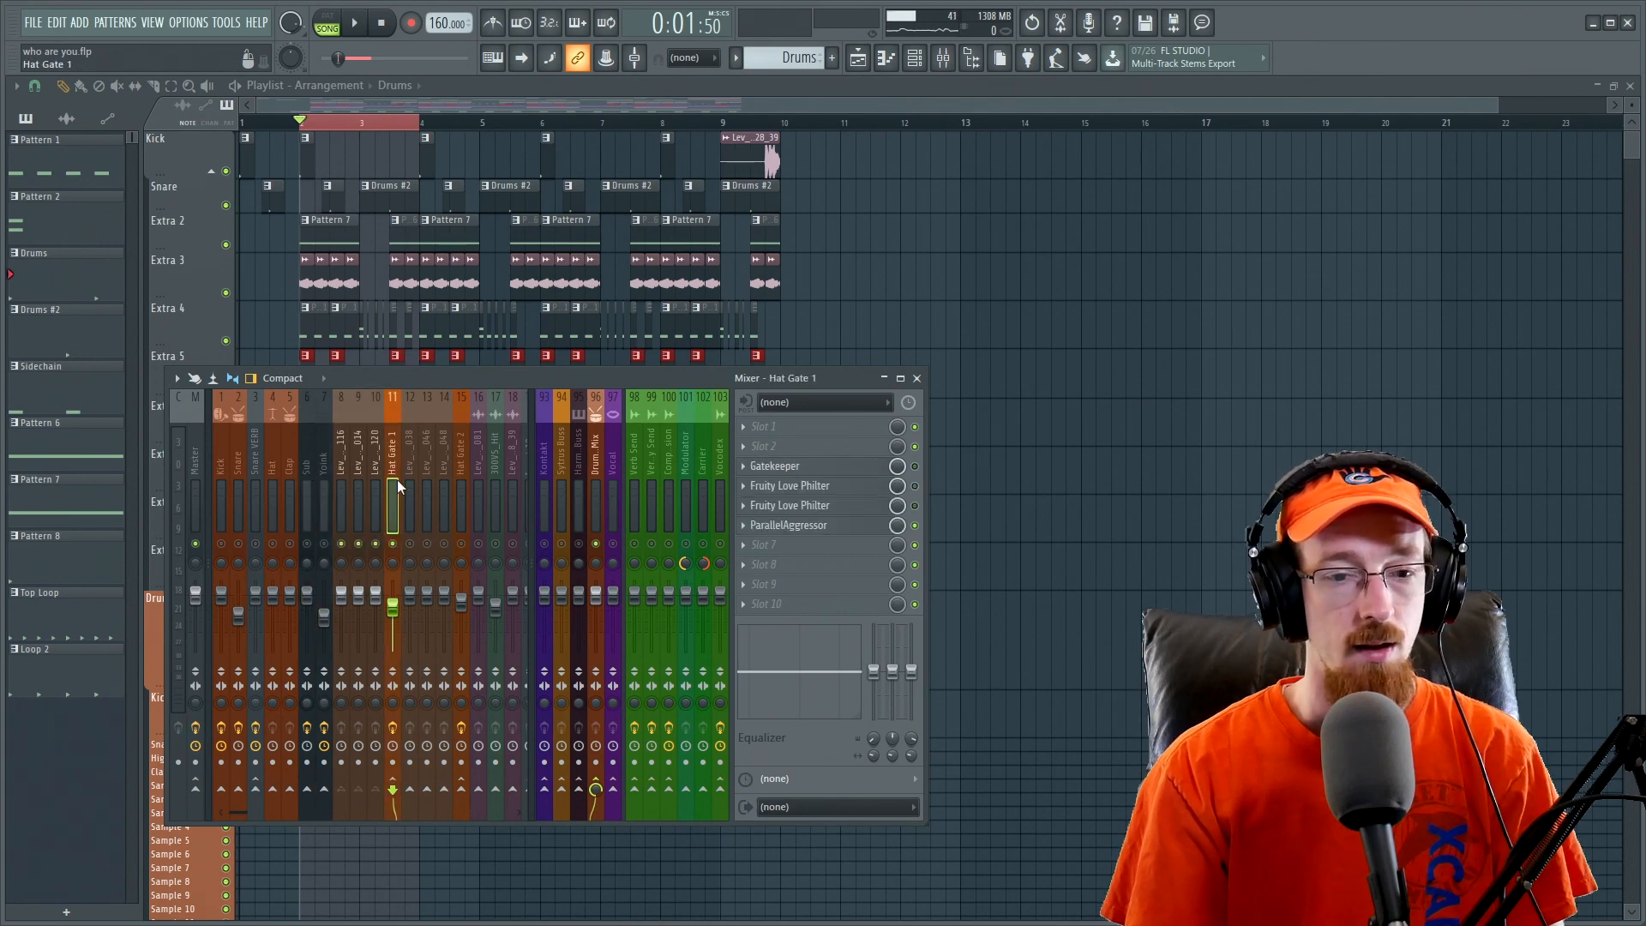
{"action": "left_click", "coordinate": [836, 468]}
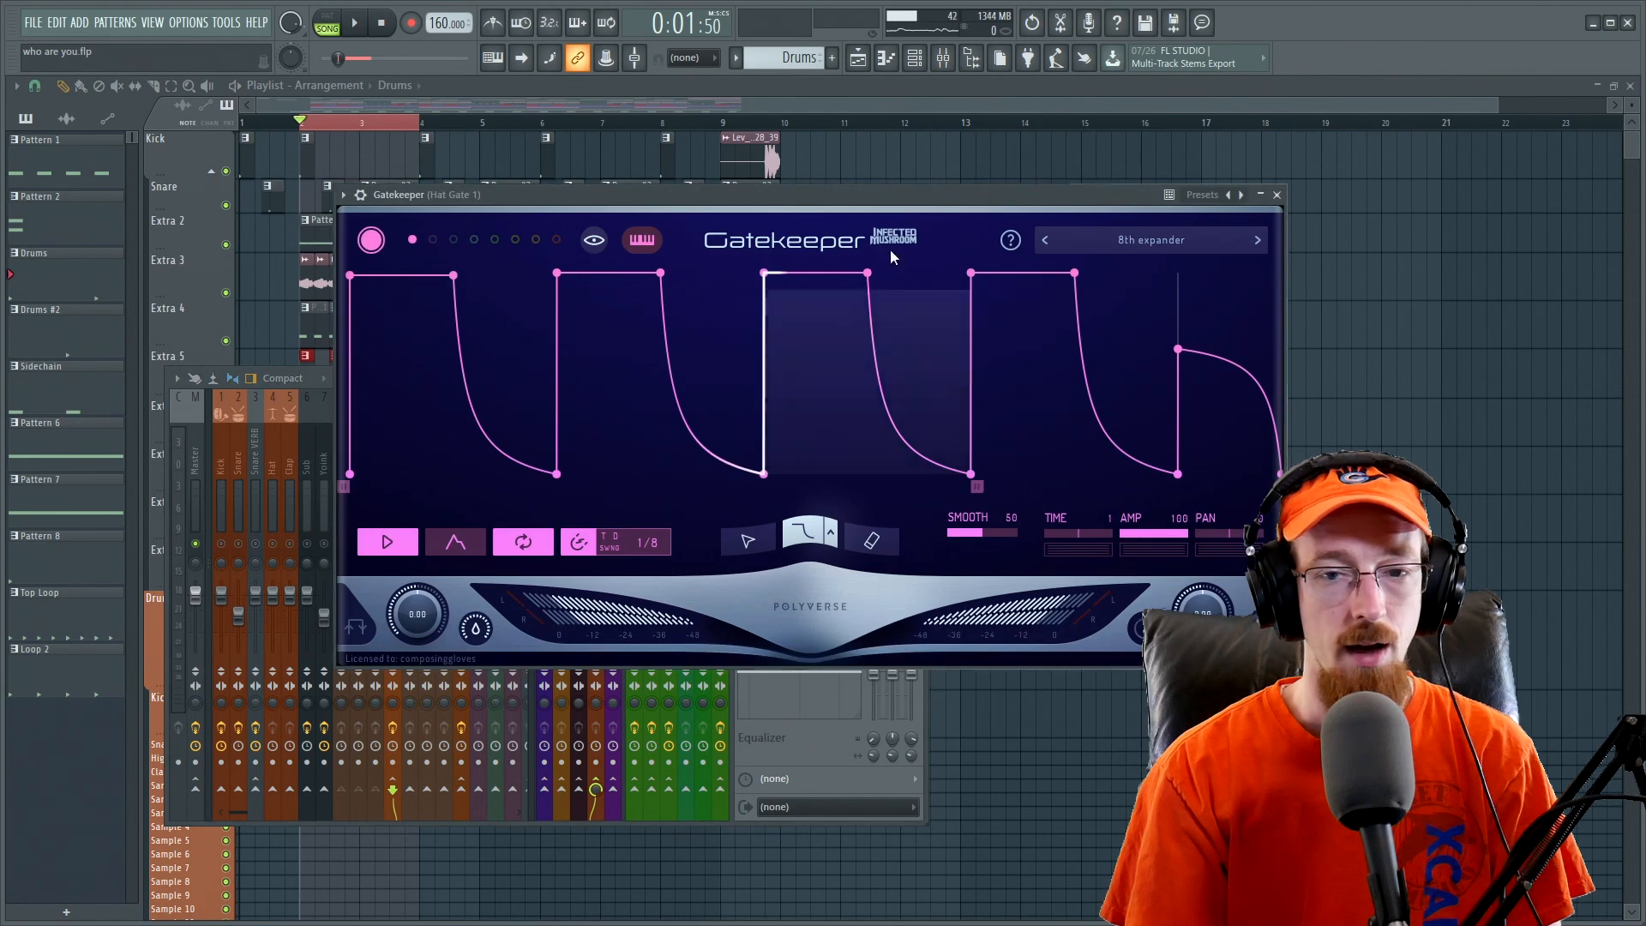
{"action": "left_click", "coordinate": [1276, 195]}
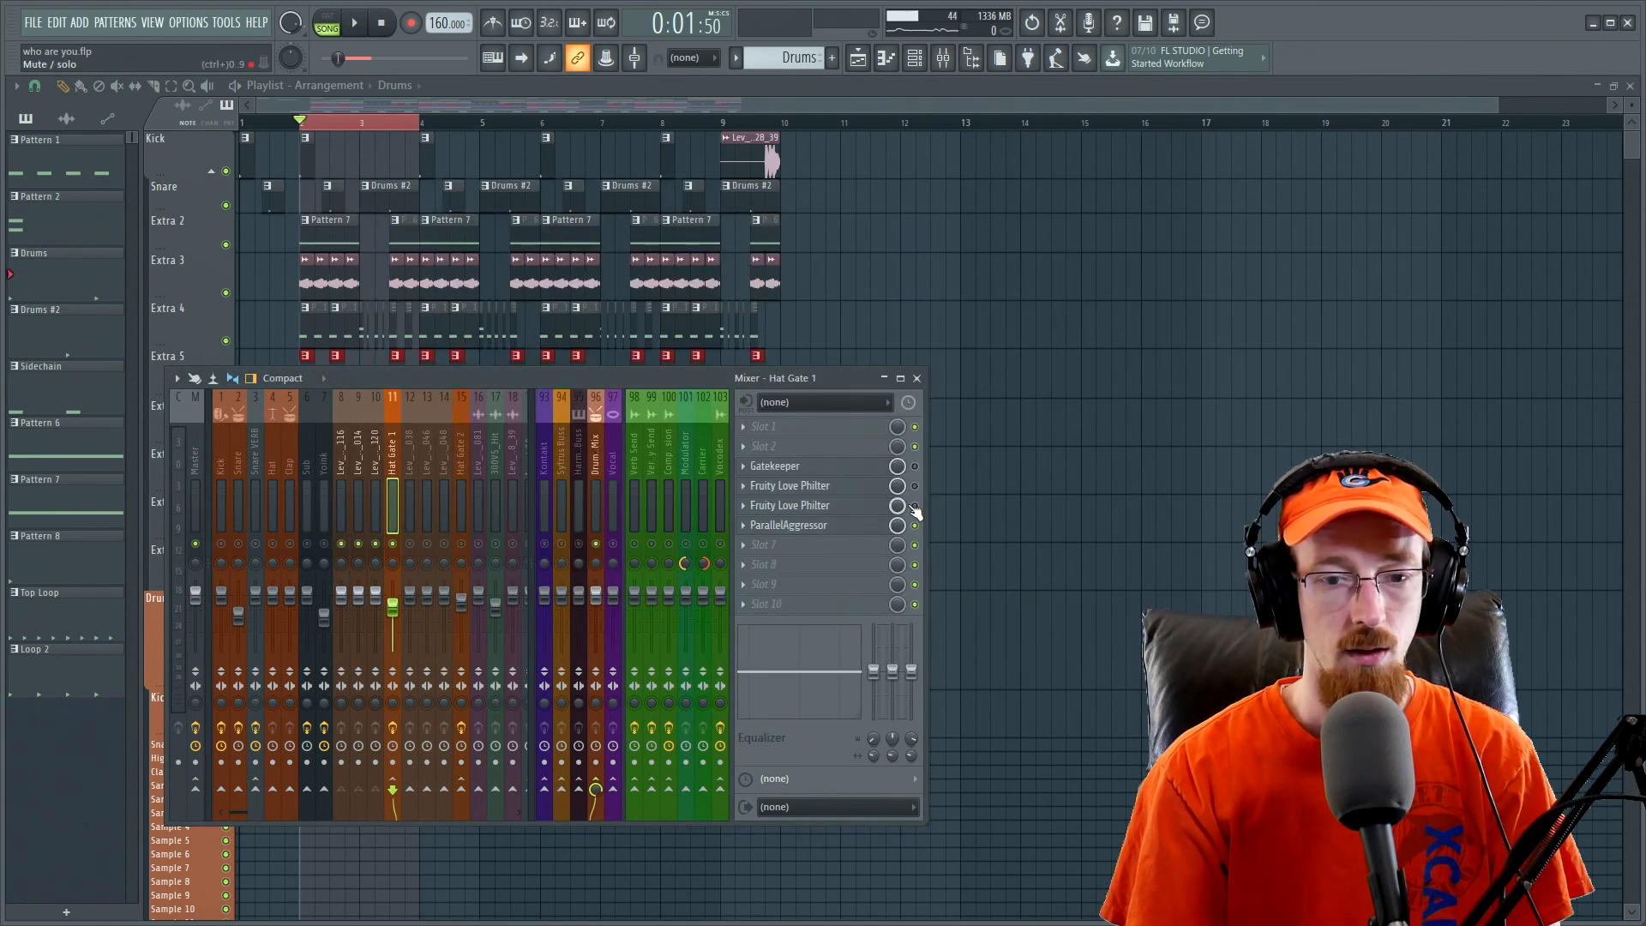
{"action": "left_click", "coordinate": [823, 504]}
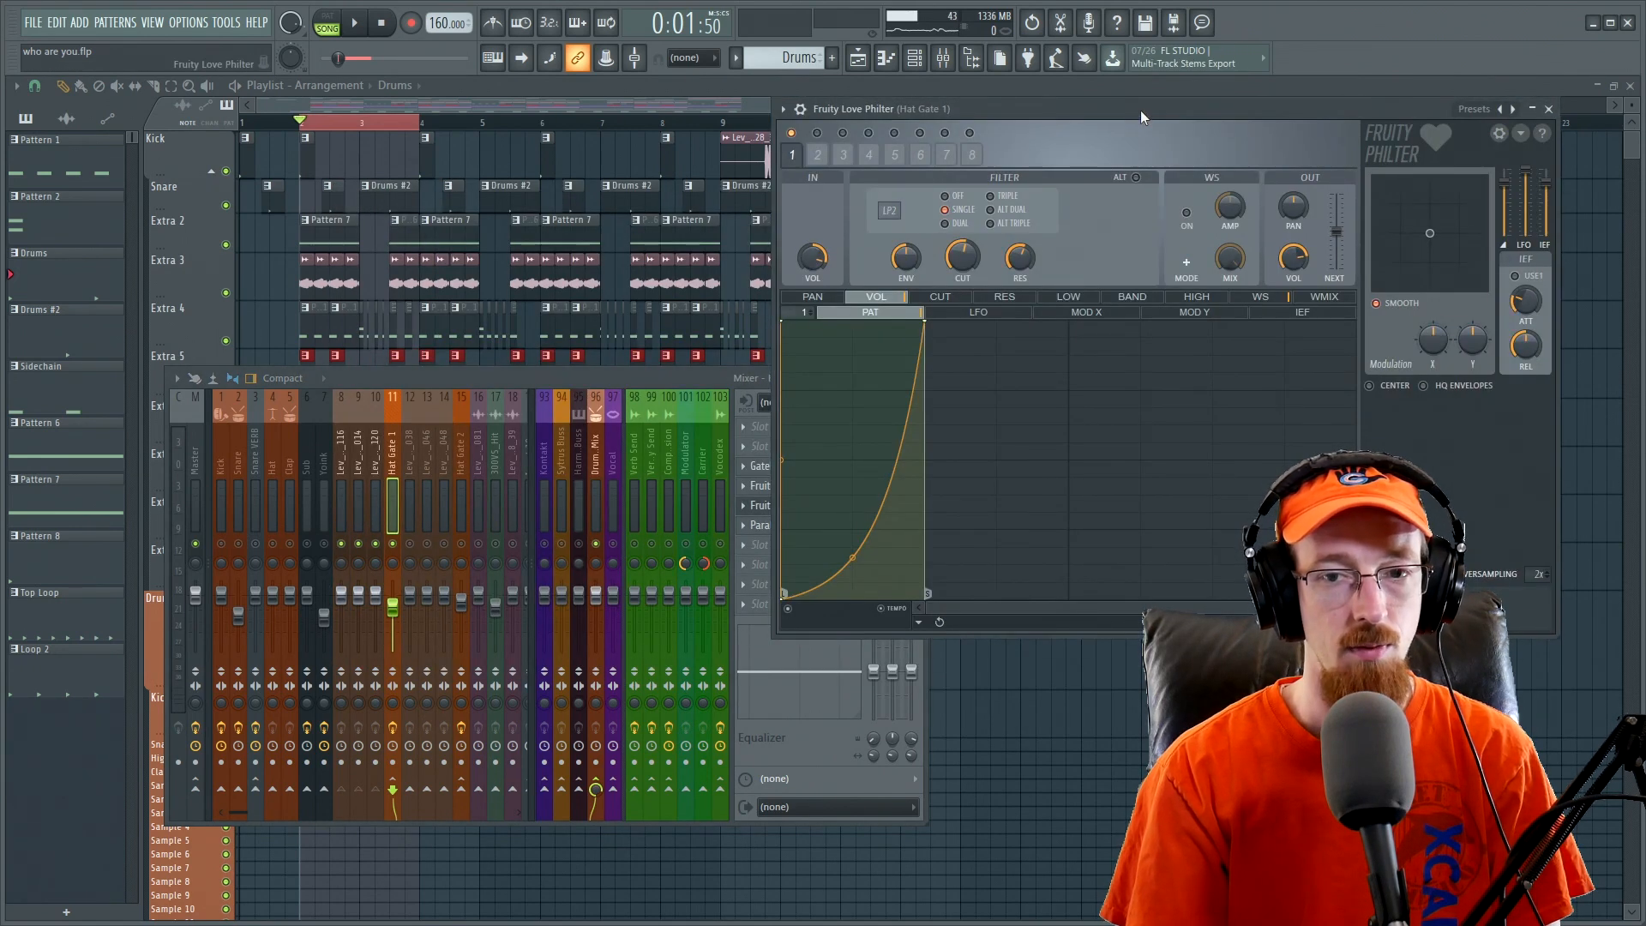
{"action": "left_click_drag", "start_coordinate": [1140, 141], "coordinate": [1027, 122]}
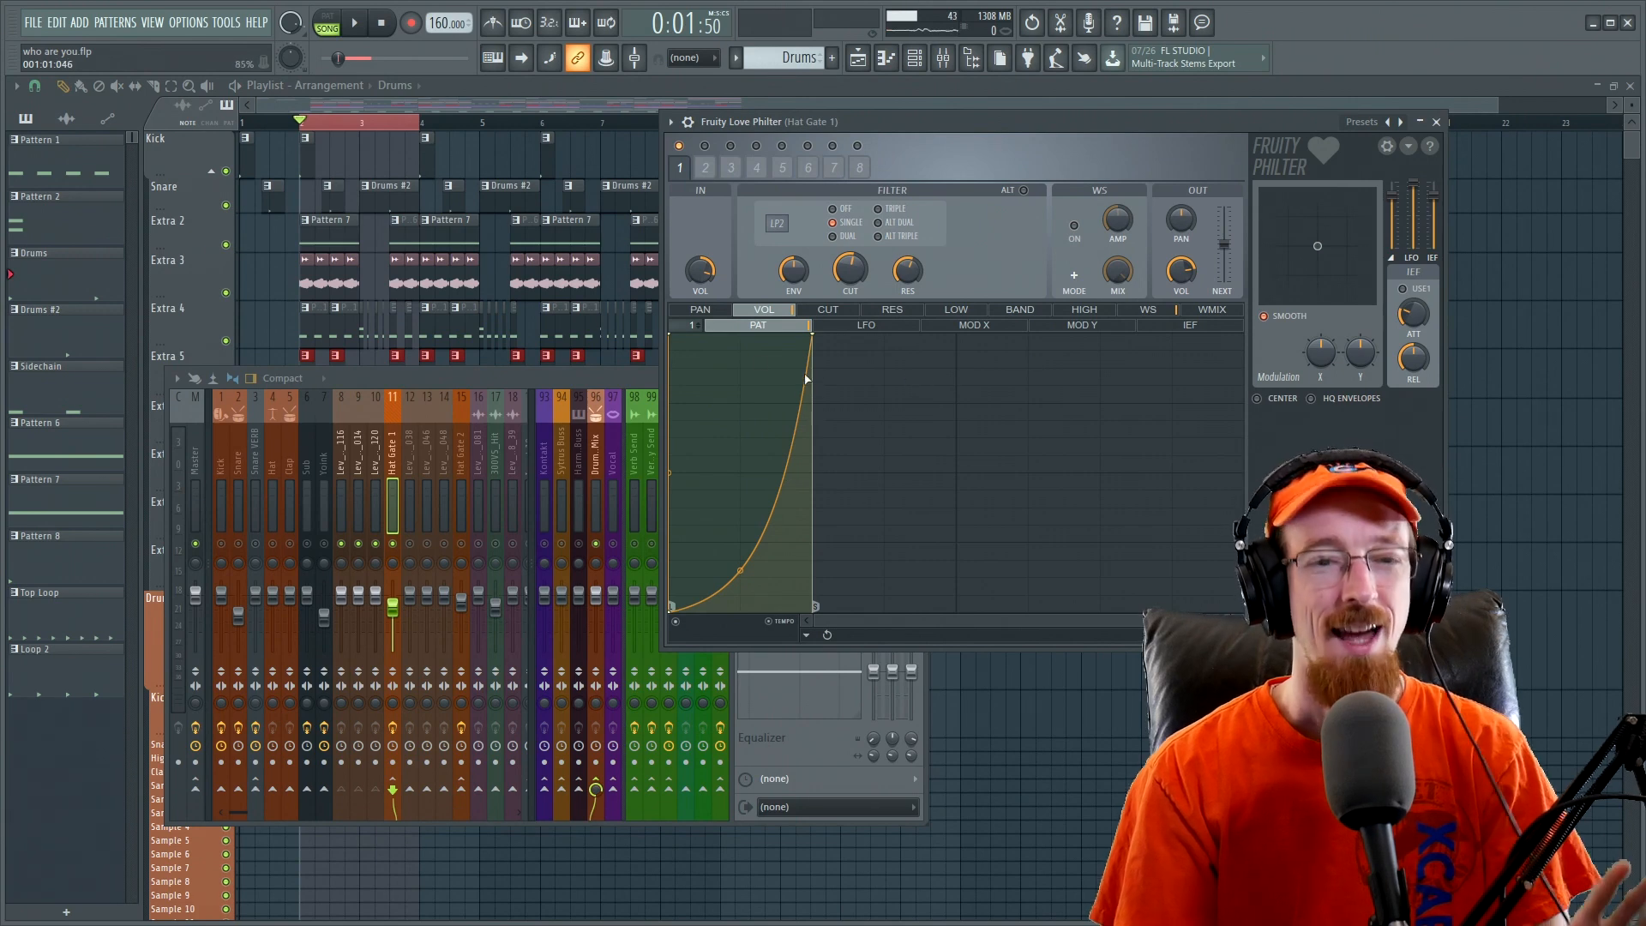
- Shape the volume LFO into a falling sawtooth with two cycles across the graph, and compare it with the pattern envelope
{"action": "left_click", "coordinate": [868, 326]}
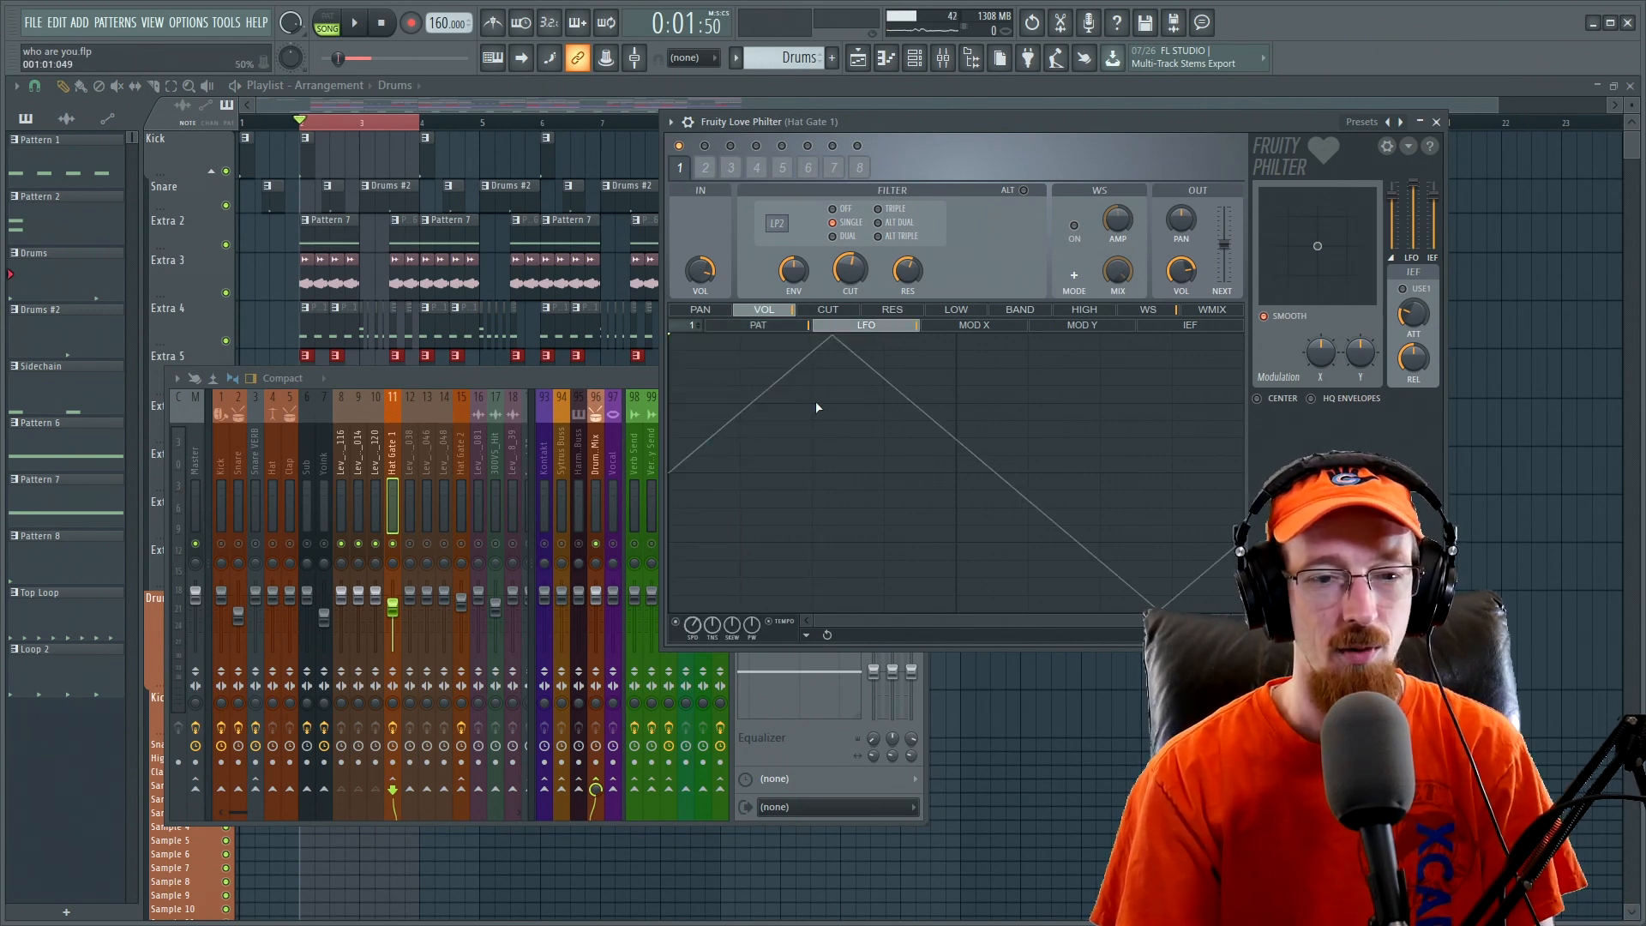
{"action": "left_click_drag", "start_coordinate": [693, 628], "coordinate": [693, 607]}
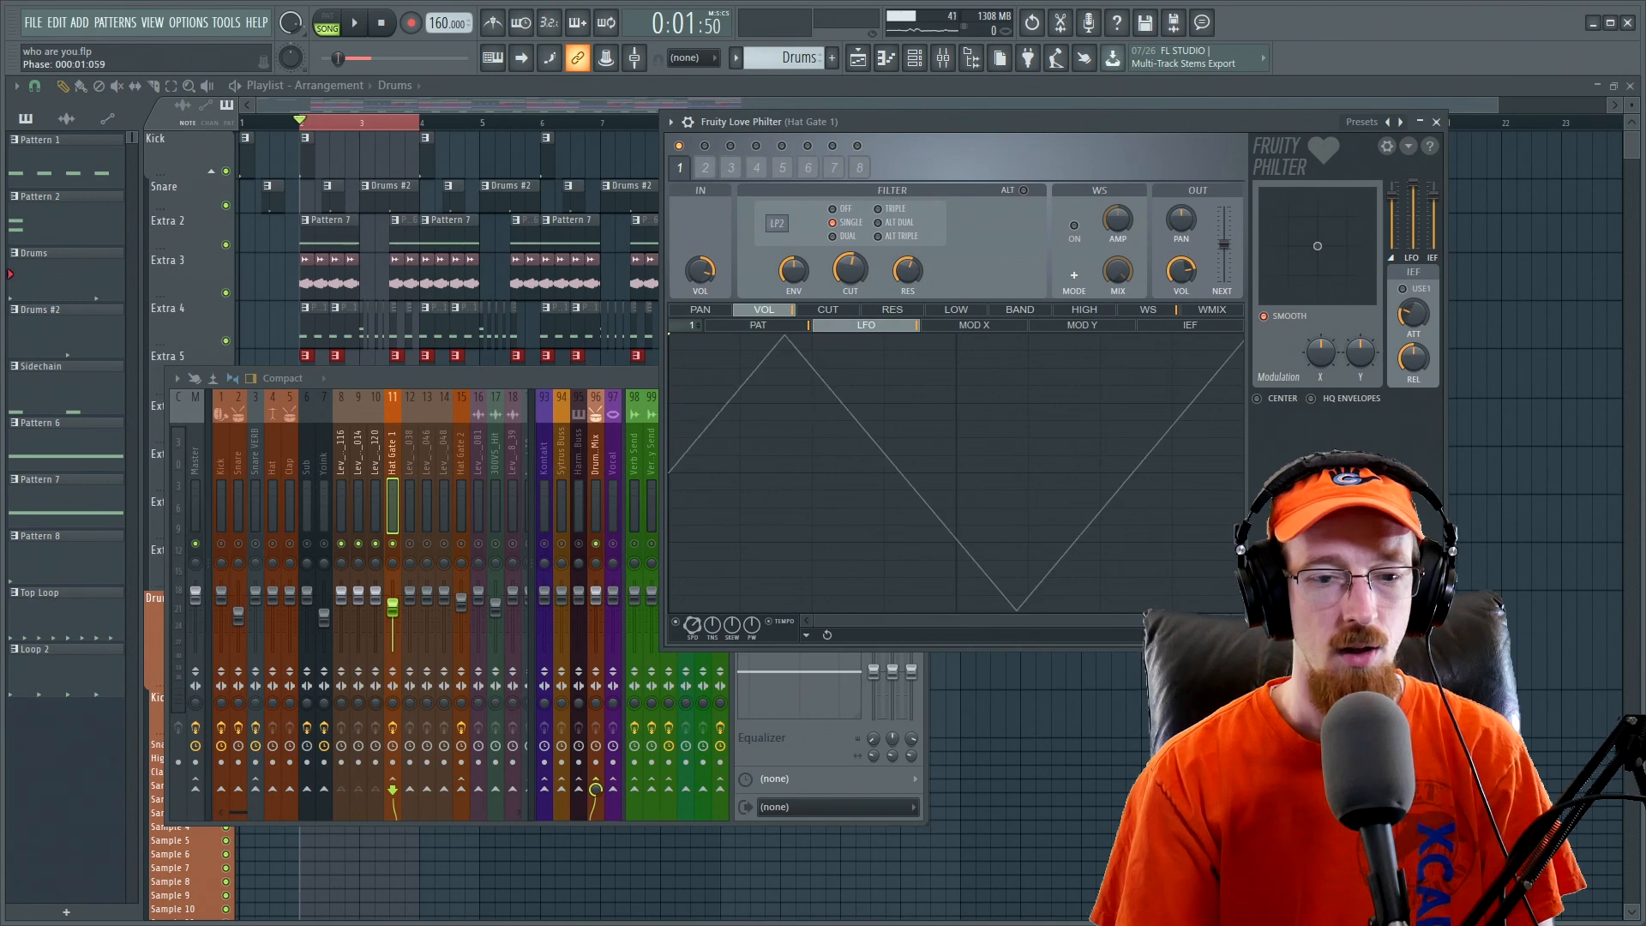
{"action": "left_click_drag", "start_coordinate": [693, 626], "coordinate": [742, 627]}
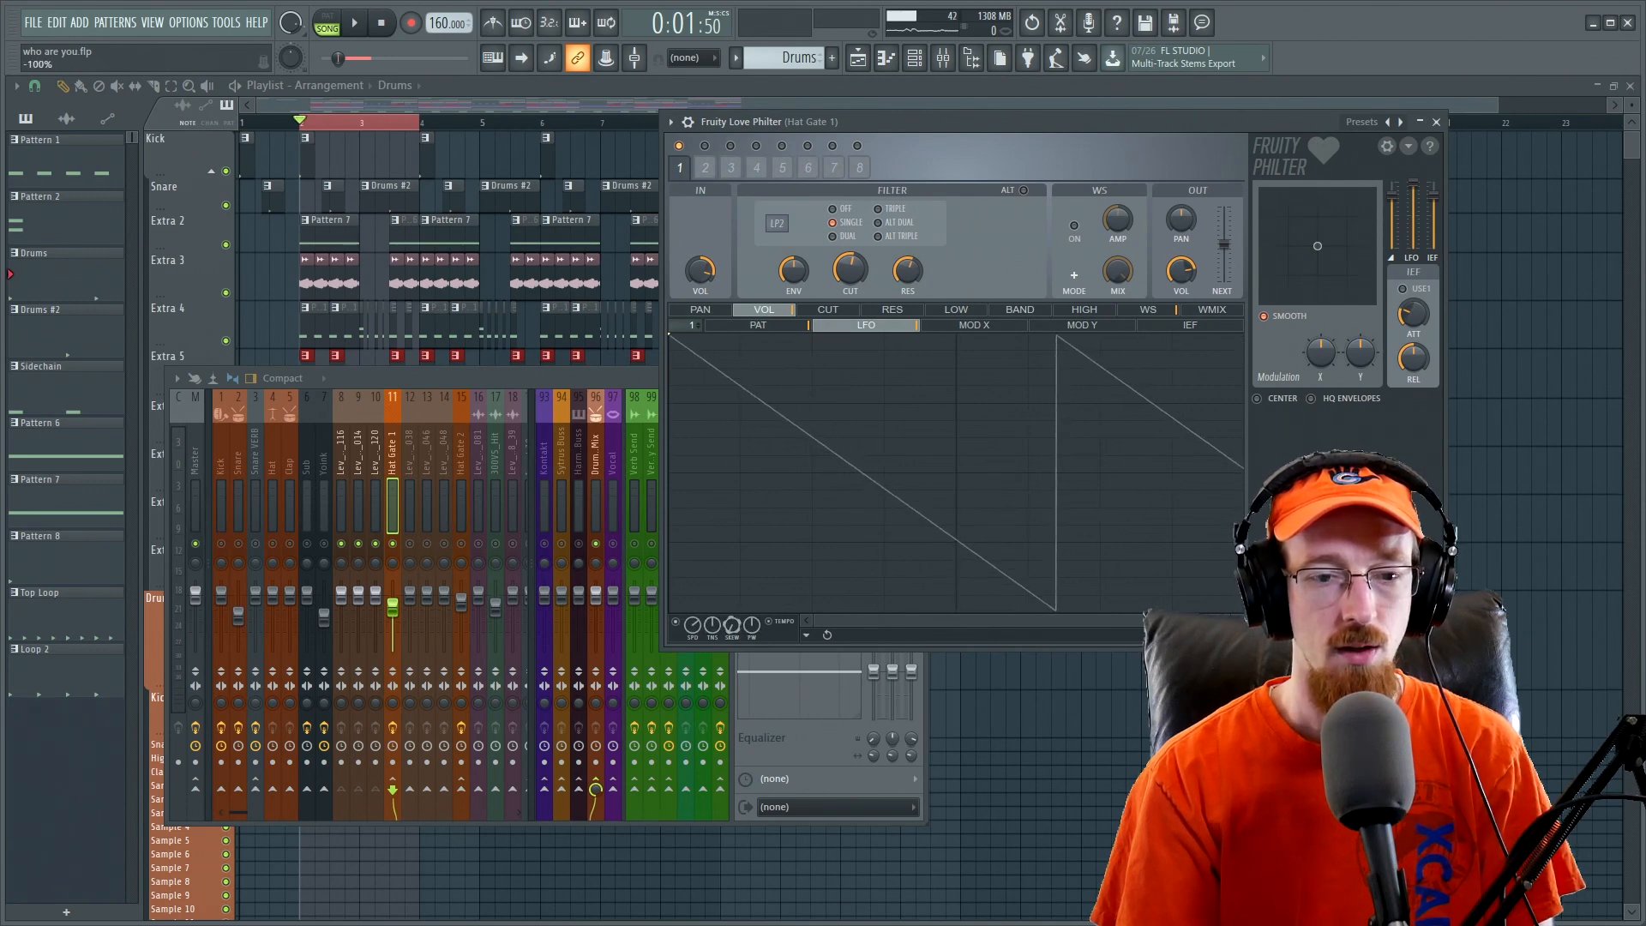
{"action": "left_click_drag", "start_coordinate": [692, 630], "coordinate": [692, 617]}
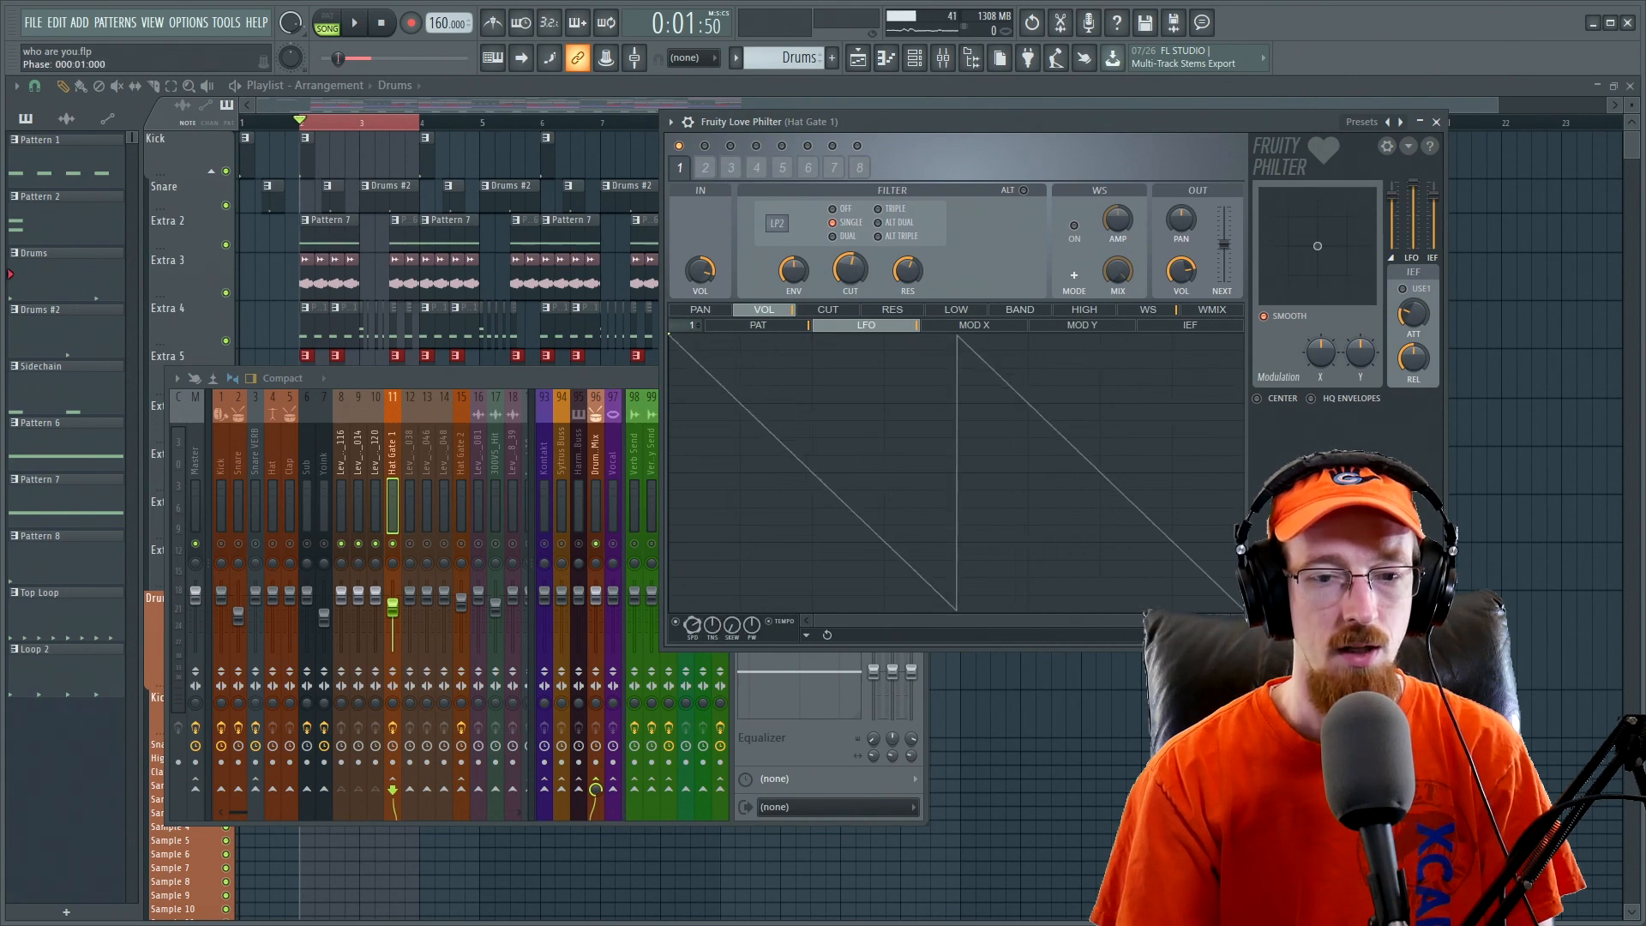
{"action": "left_click", "coordinate": [797, 326]}
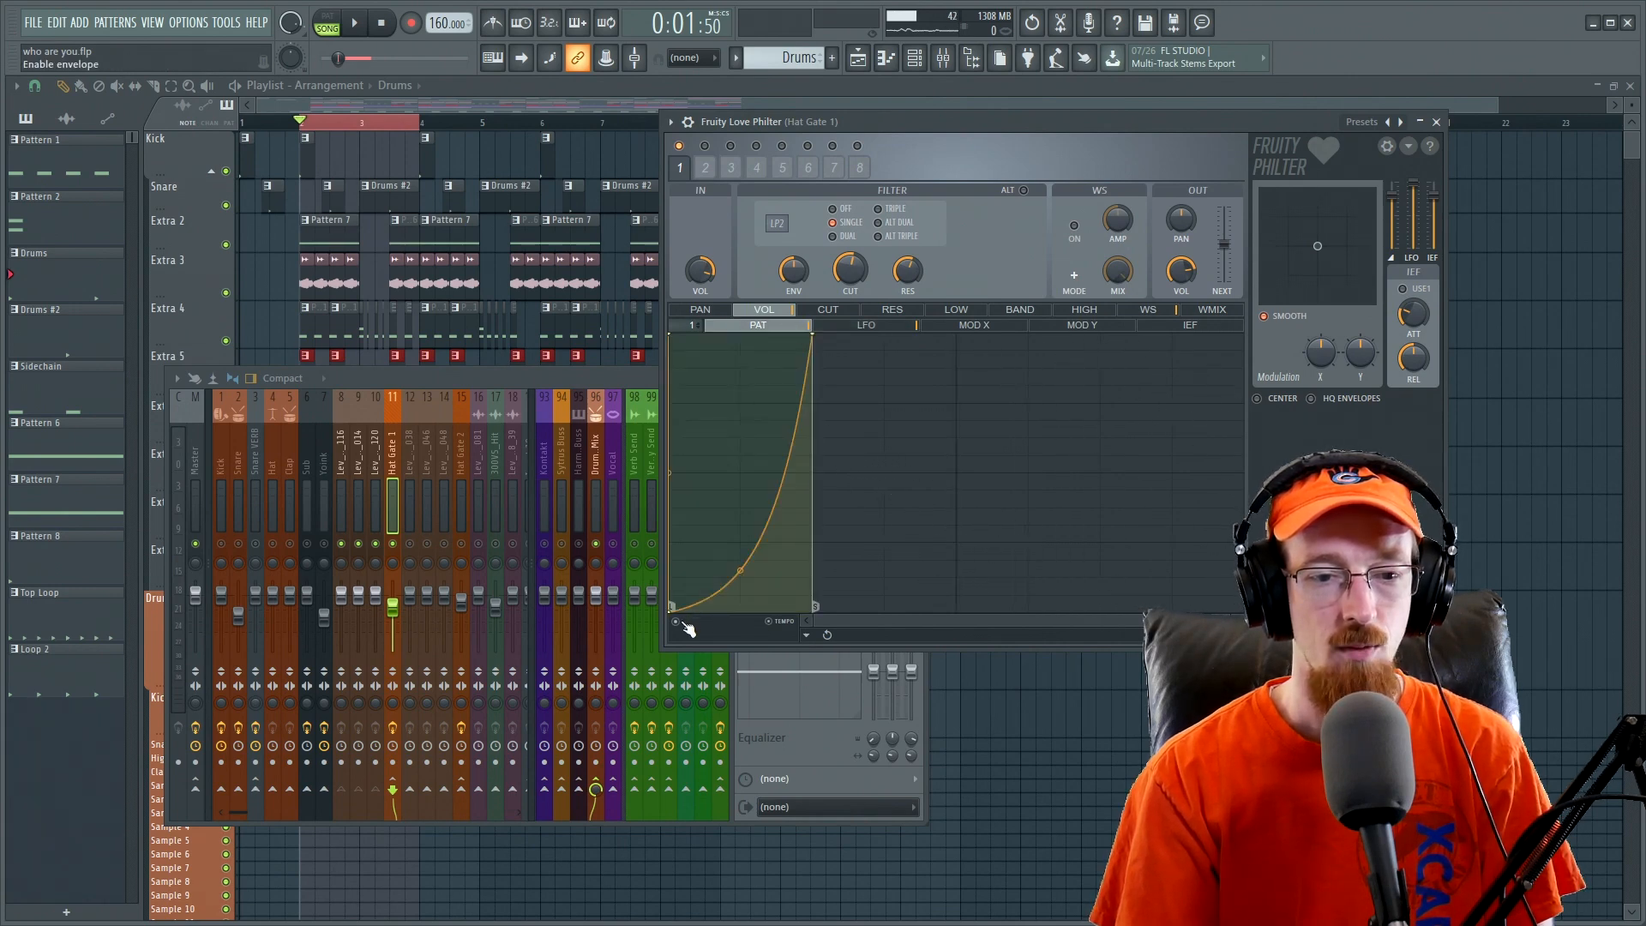
{"action": "left_click", "coordinate": [872, 331]}
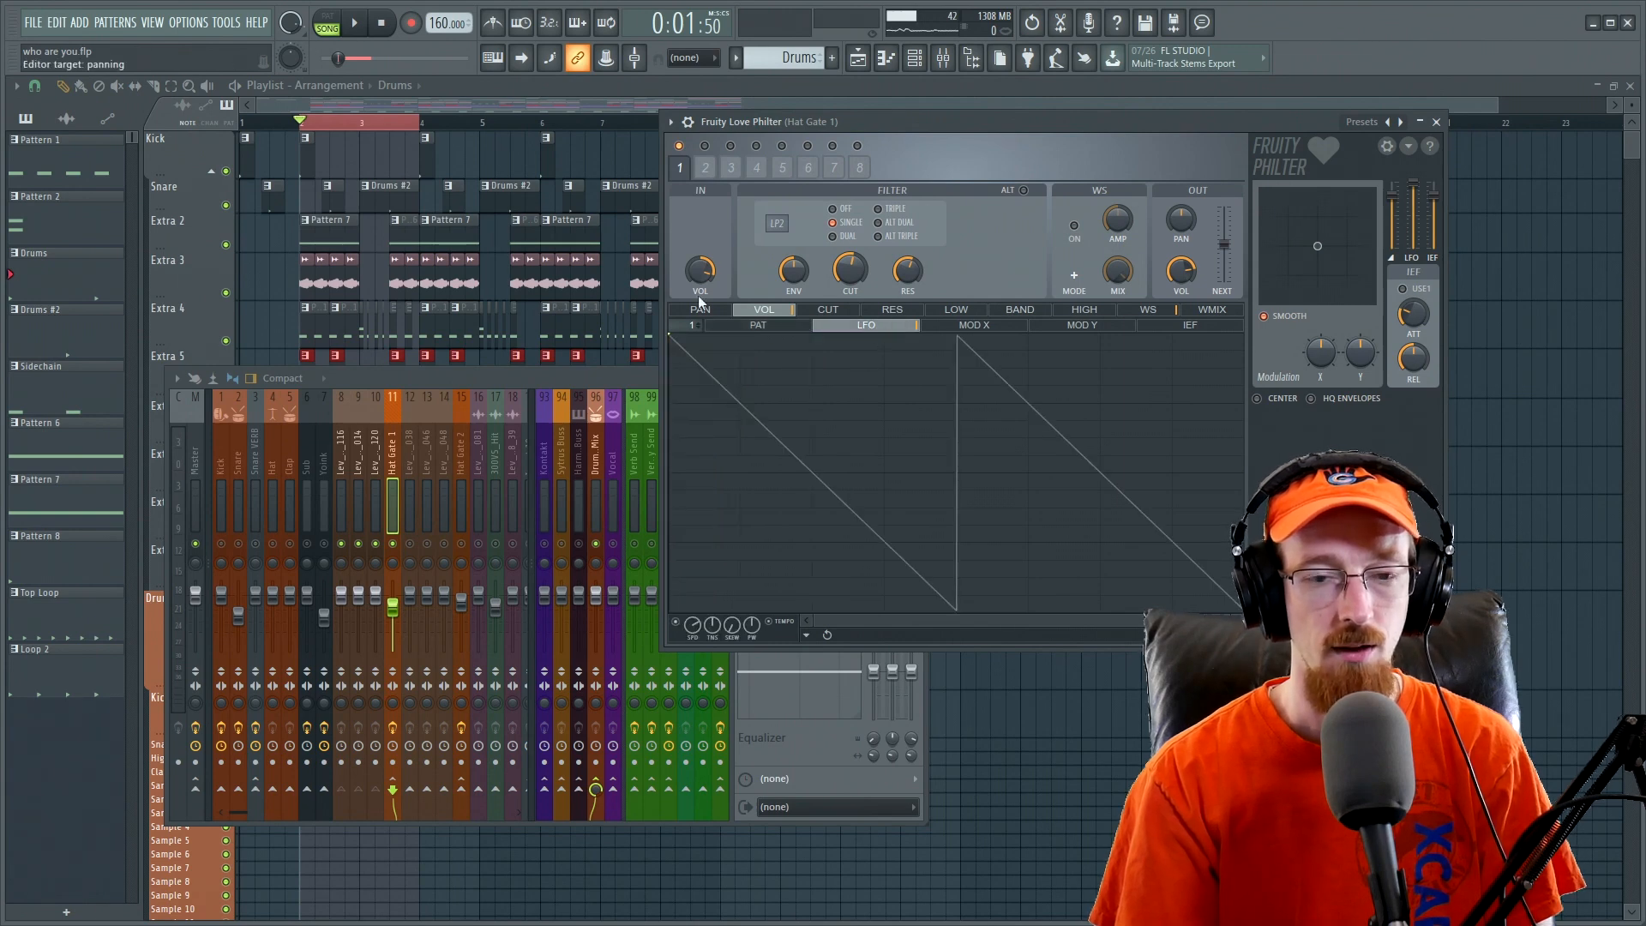
- Play the loop to audition the volume LFO while varying its tension
{"action": "left_click_drag", "start_coordinate": [1025, 118], "coordinate": [1016, 110]}
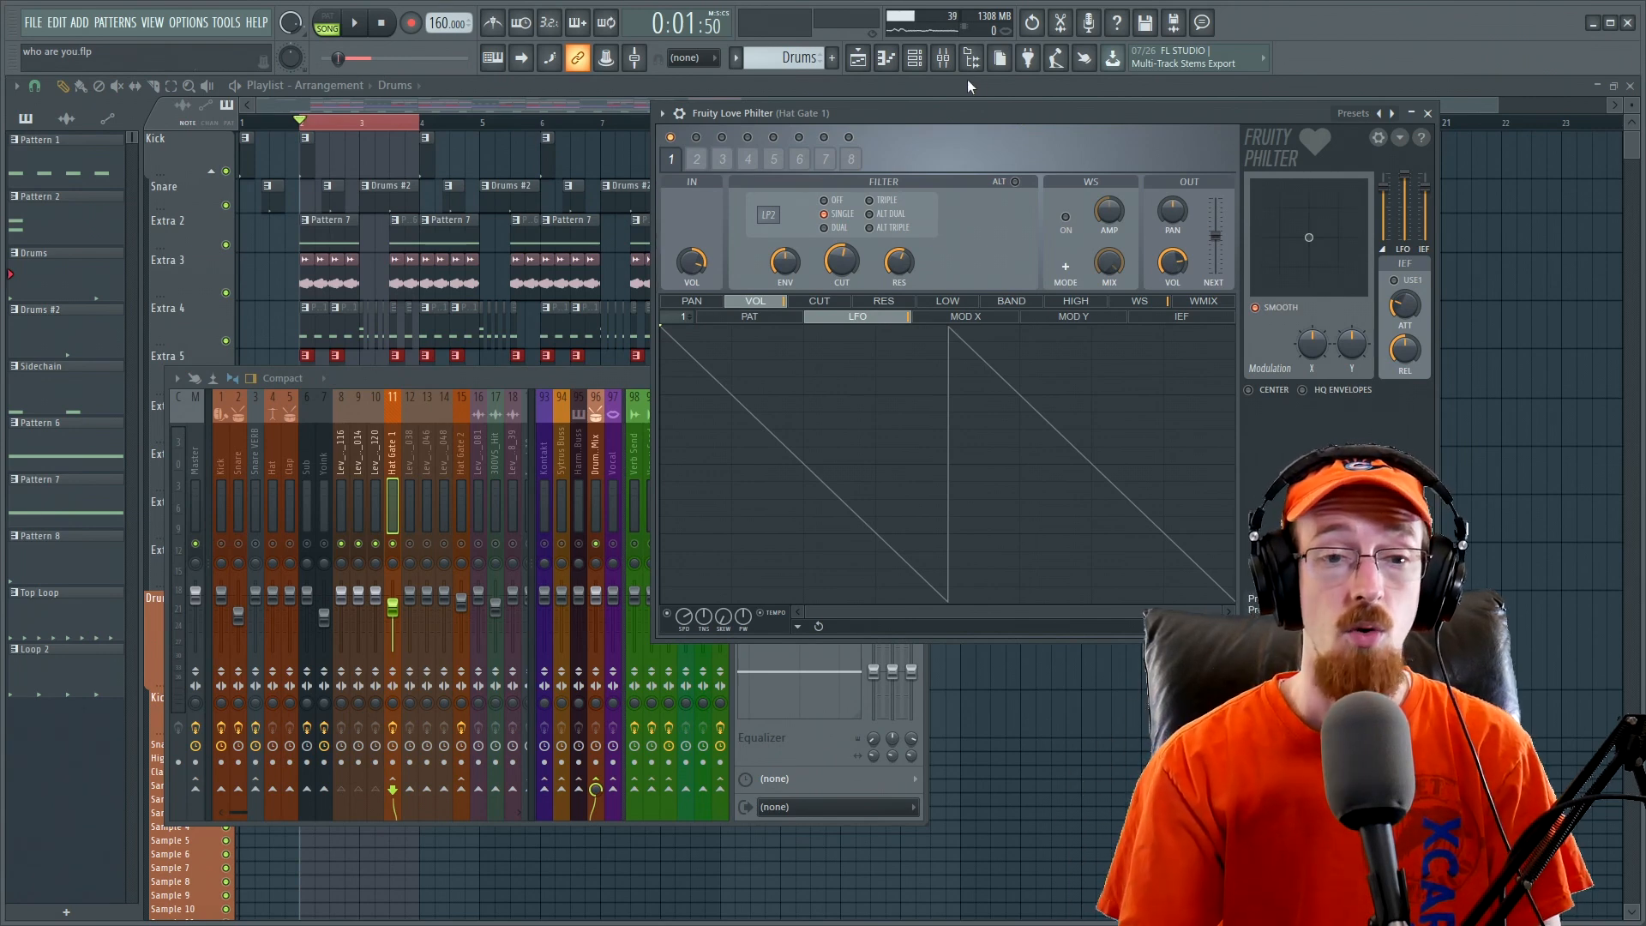
{"action": "key", "text": "space"}
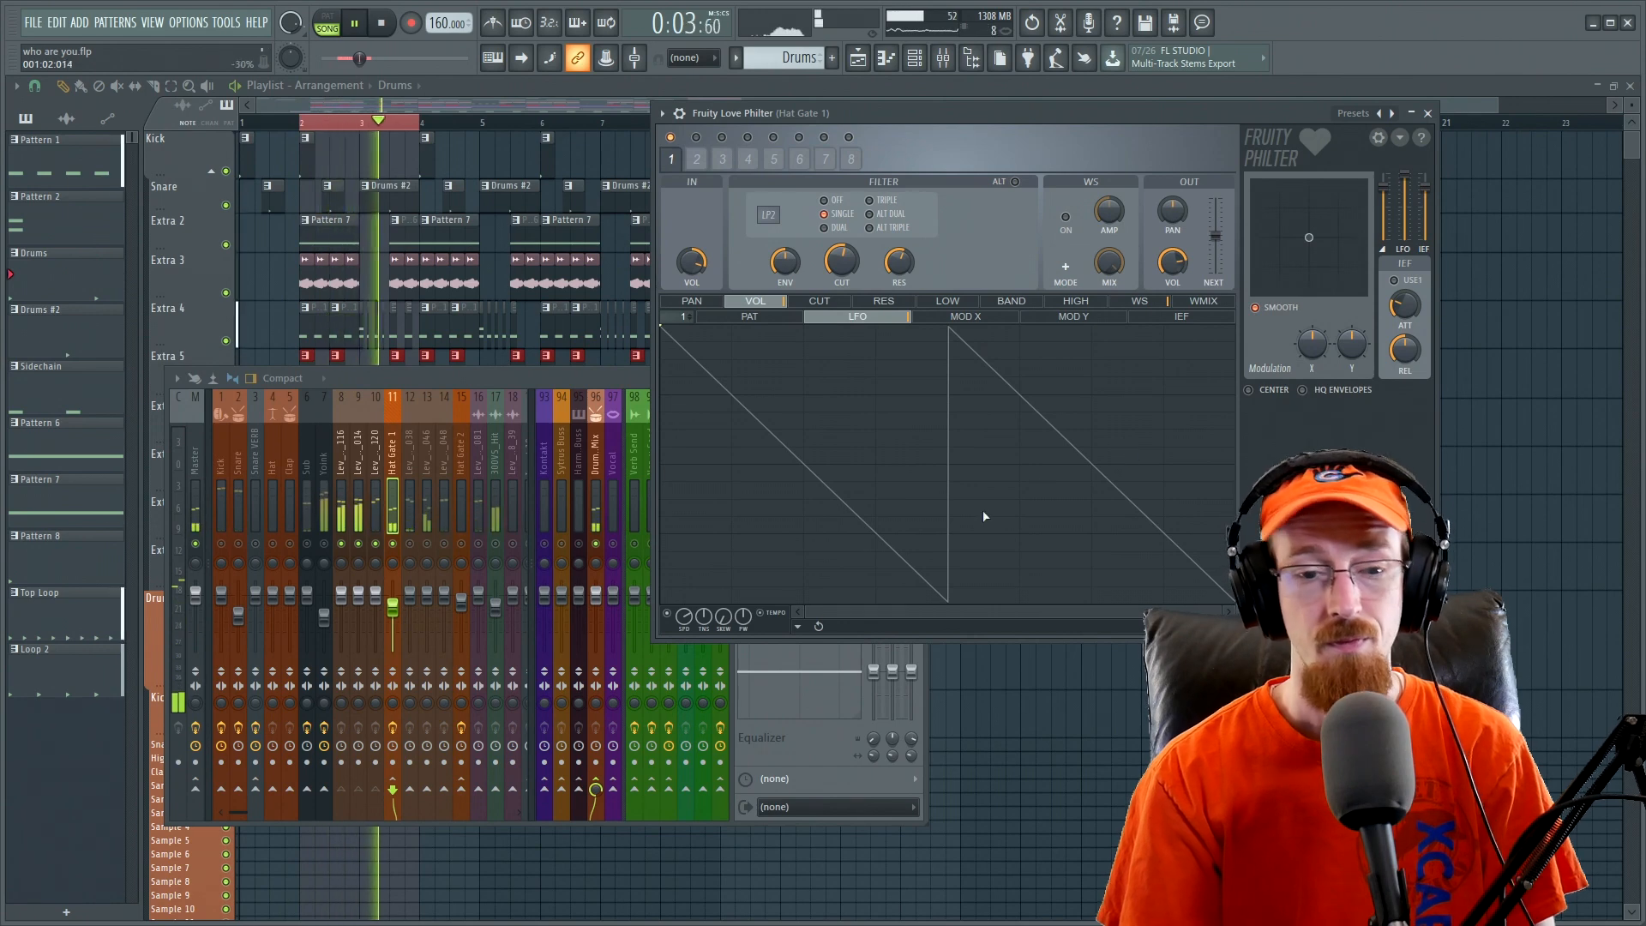
{"action": "left_click_drag", "start_coordinate": [704, 616], "coordinate": [707, 662]}
{"action": "key", "text": "space"}
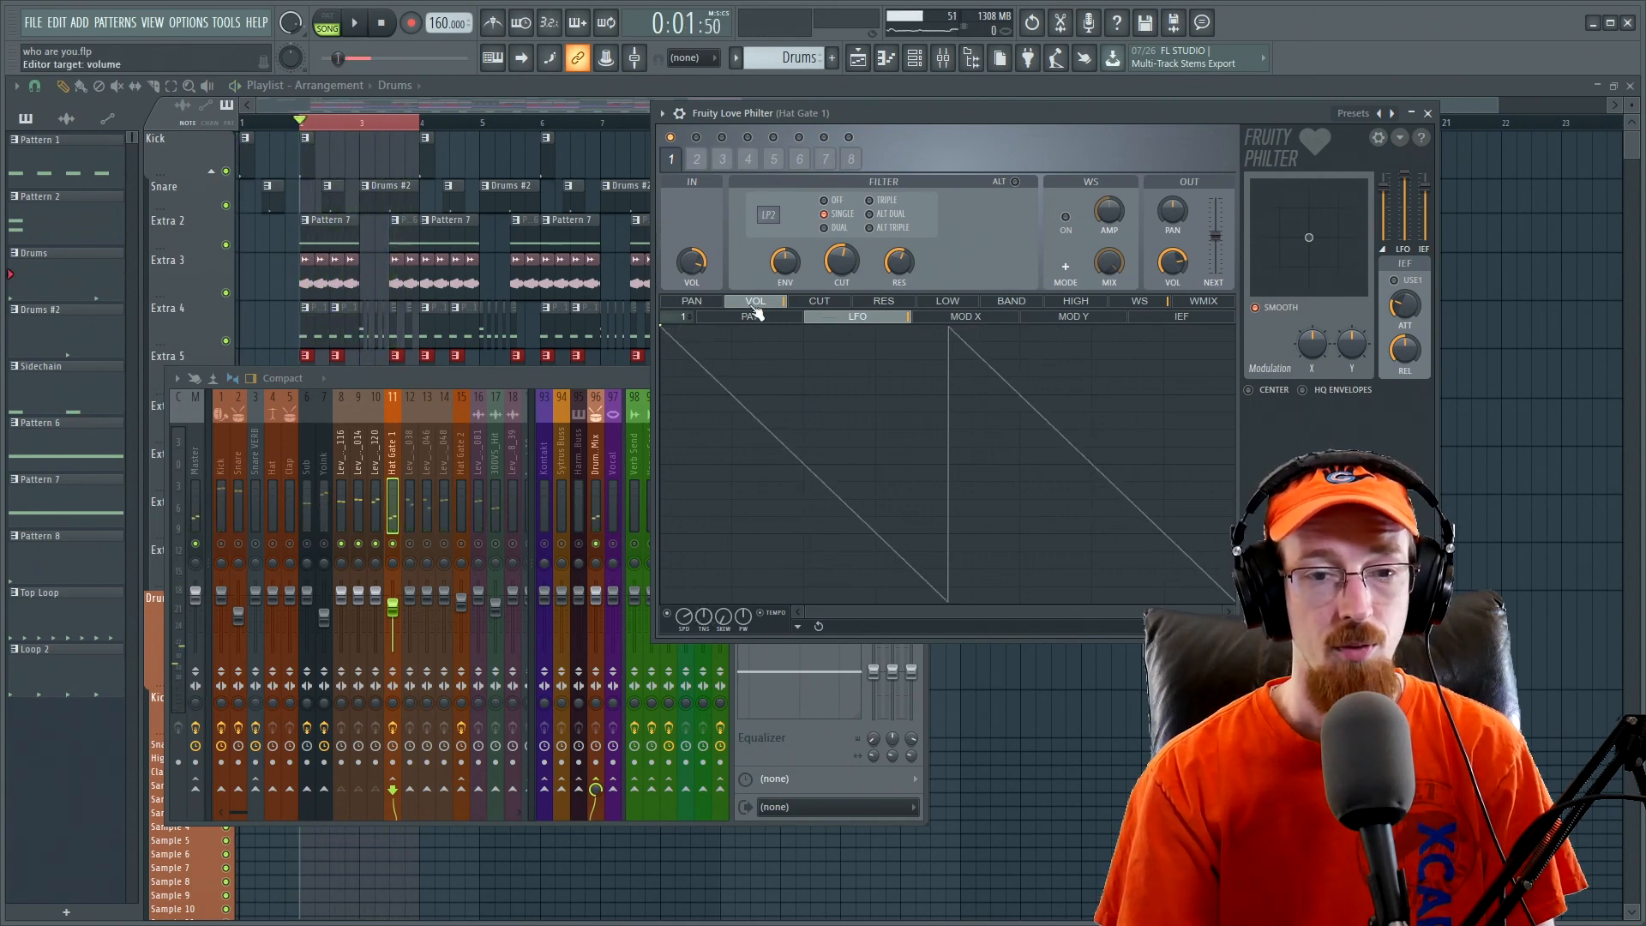
- Copy the state of the volume LFO
{"action": "left_click", "coordinate": [797, 626]}
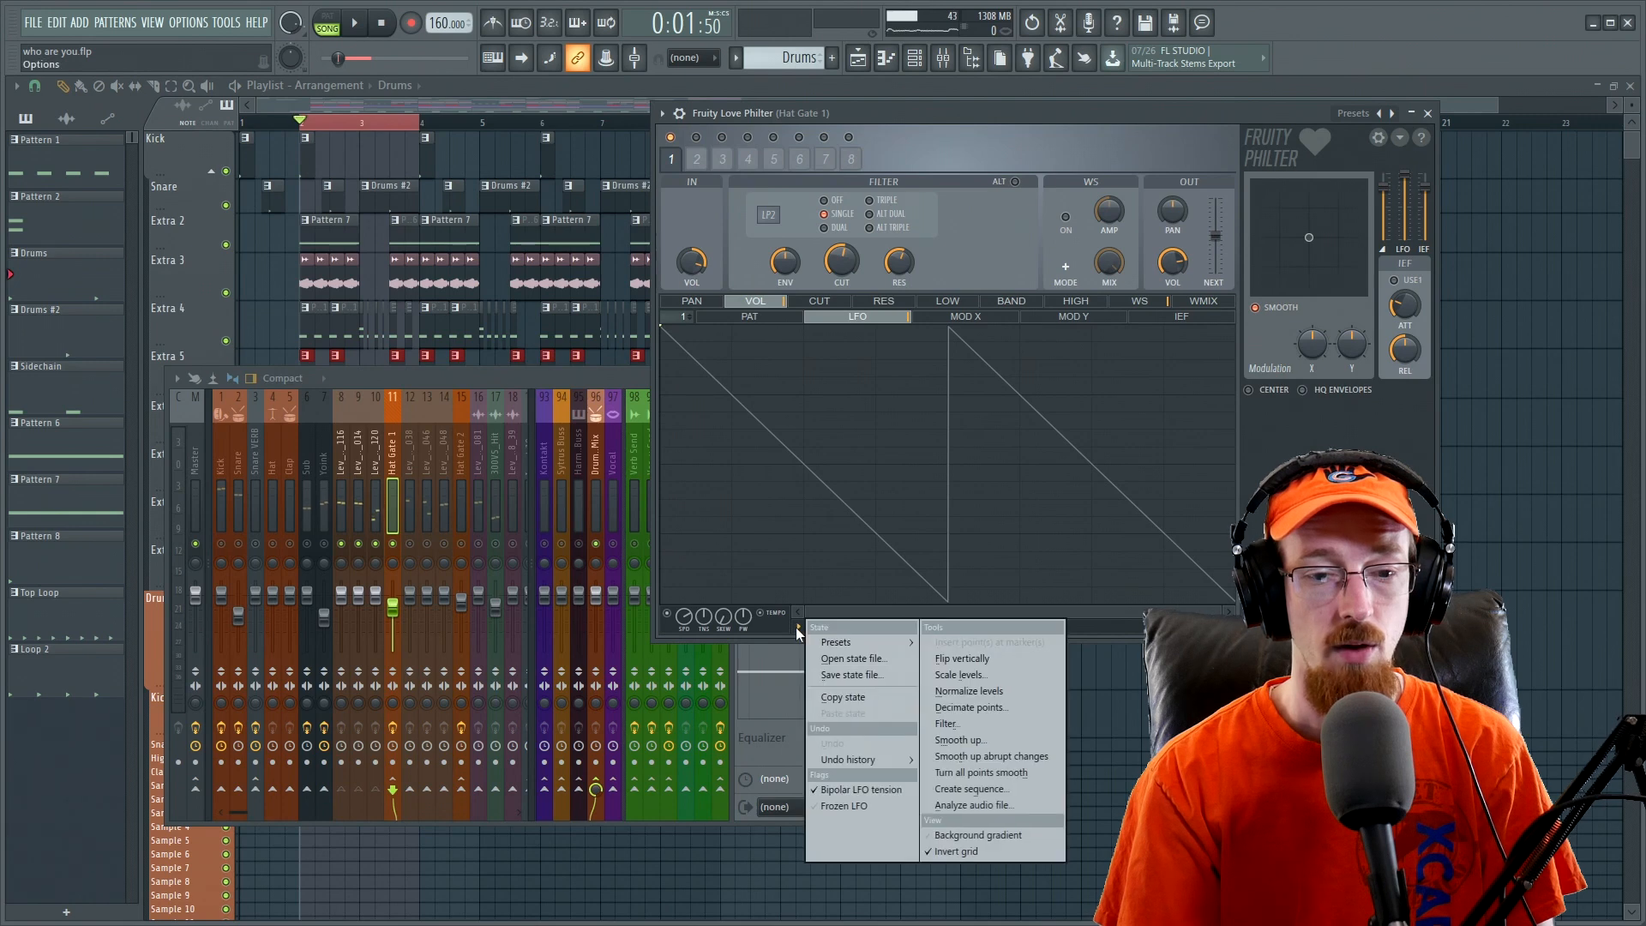
{"action": "left_click", "coordinate": [844, 696]}
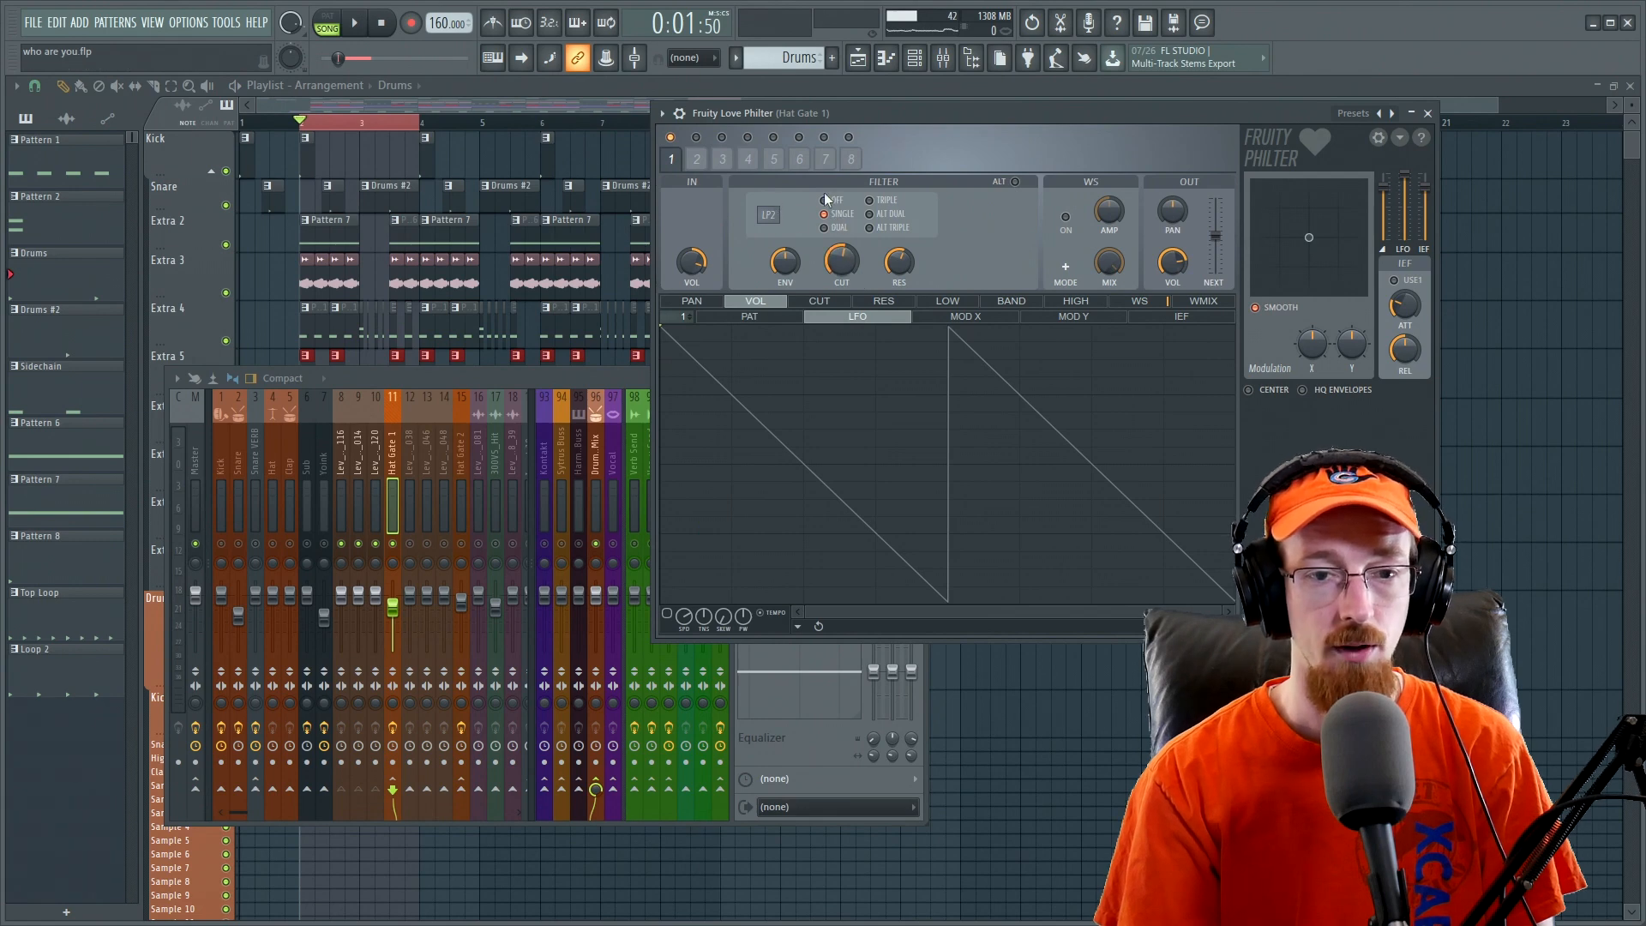
- Paste the copied volume LFO state into the filter cutoff's LFO
{"action": "left_click", "coordinate": [825, 302]}
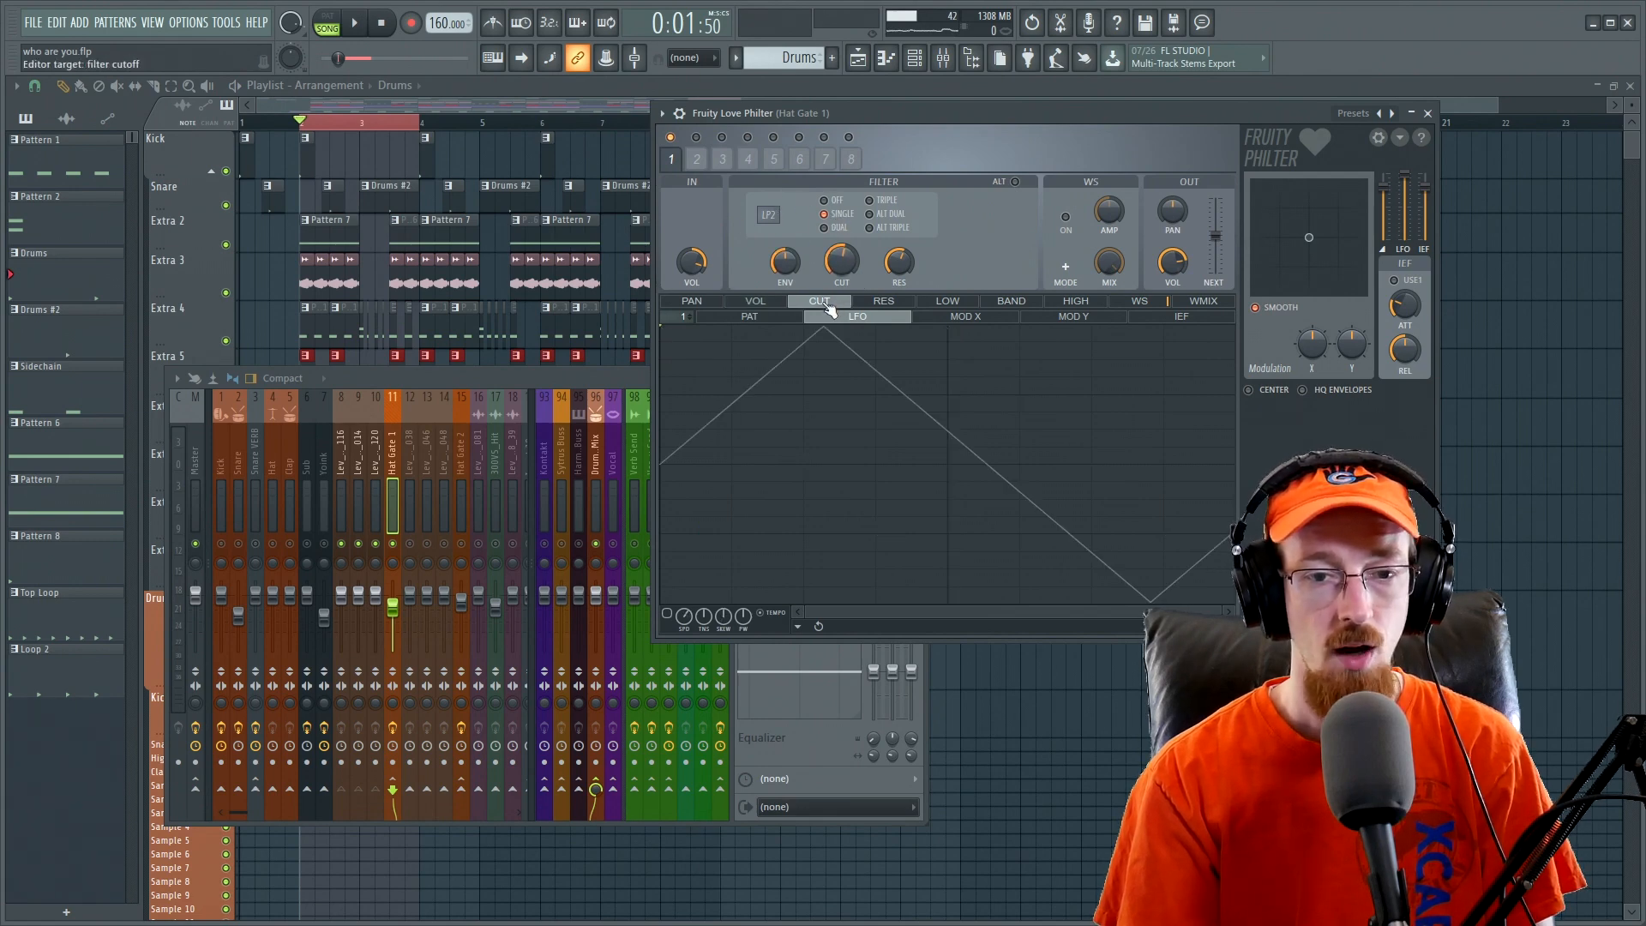
{"action": "left_click", "coordinate": [795, 625]}
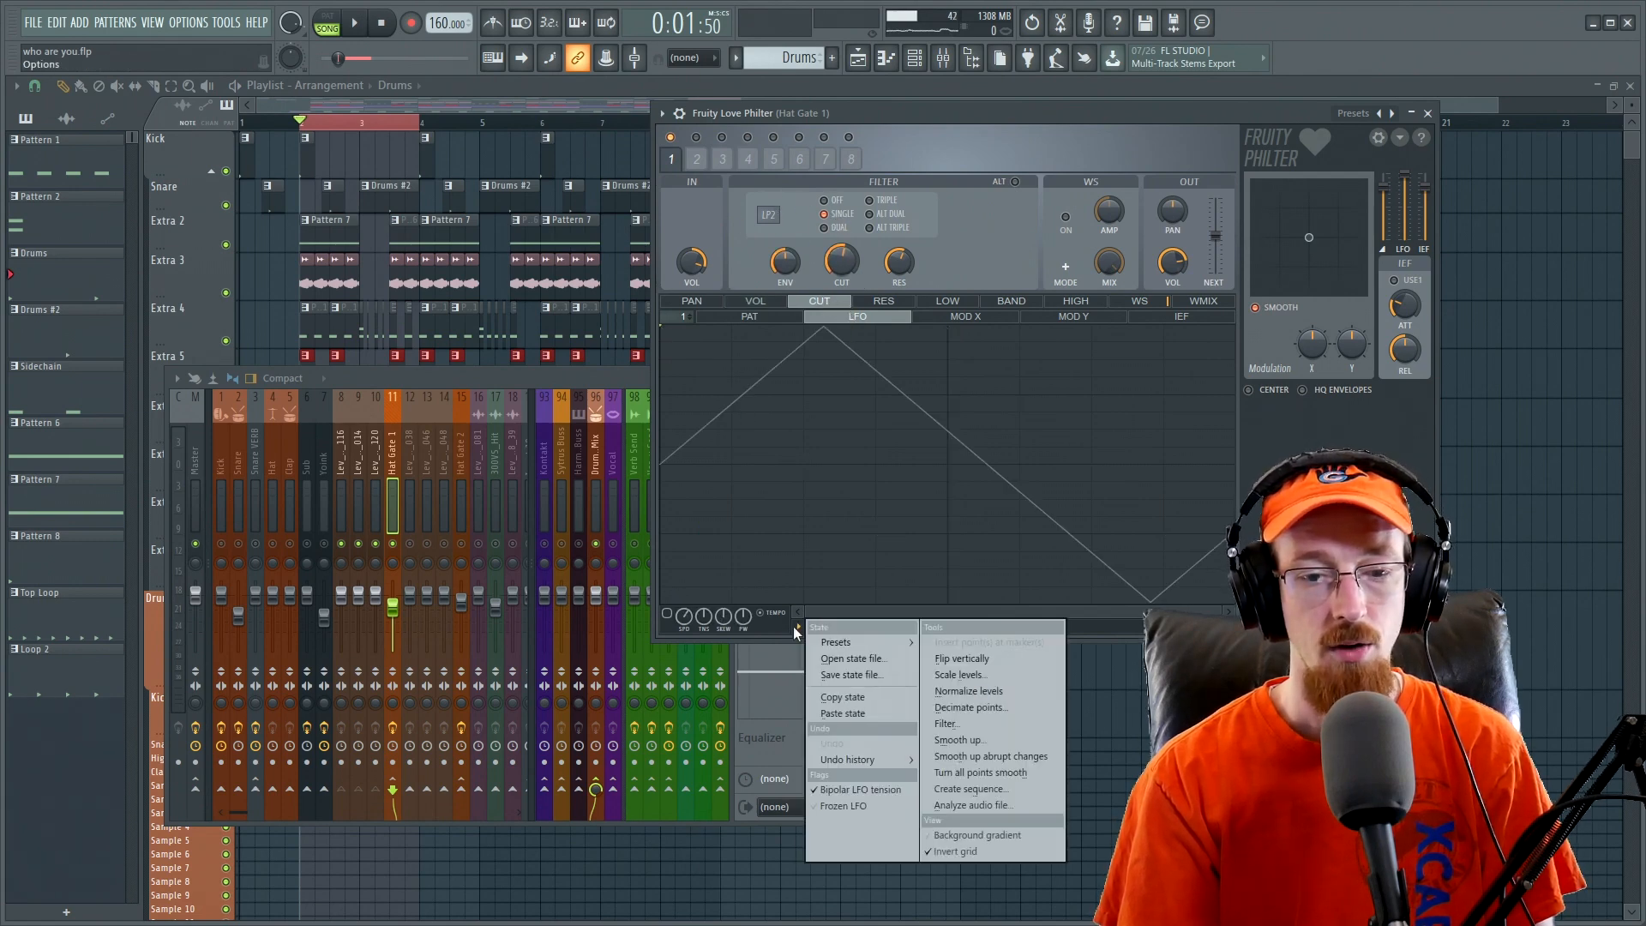
{"action": "left_click", "coordinate": [848, 712]}
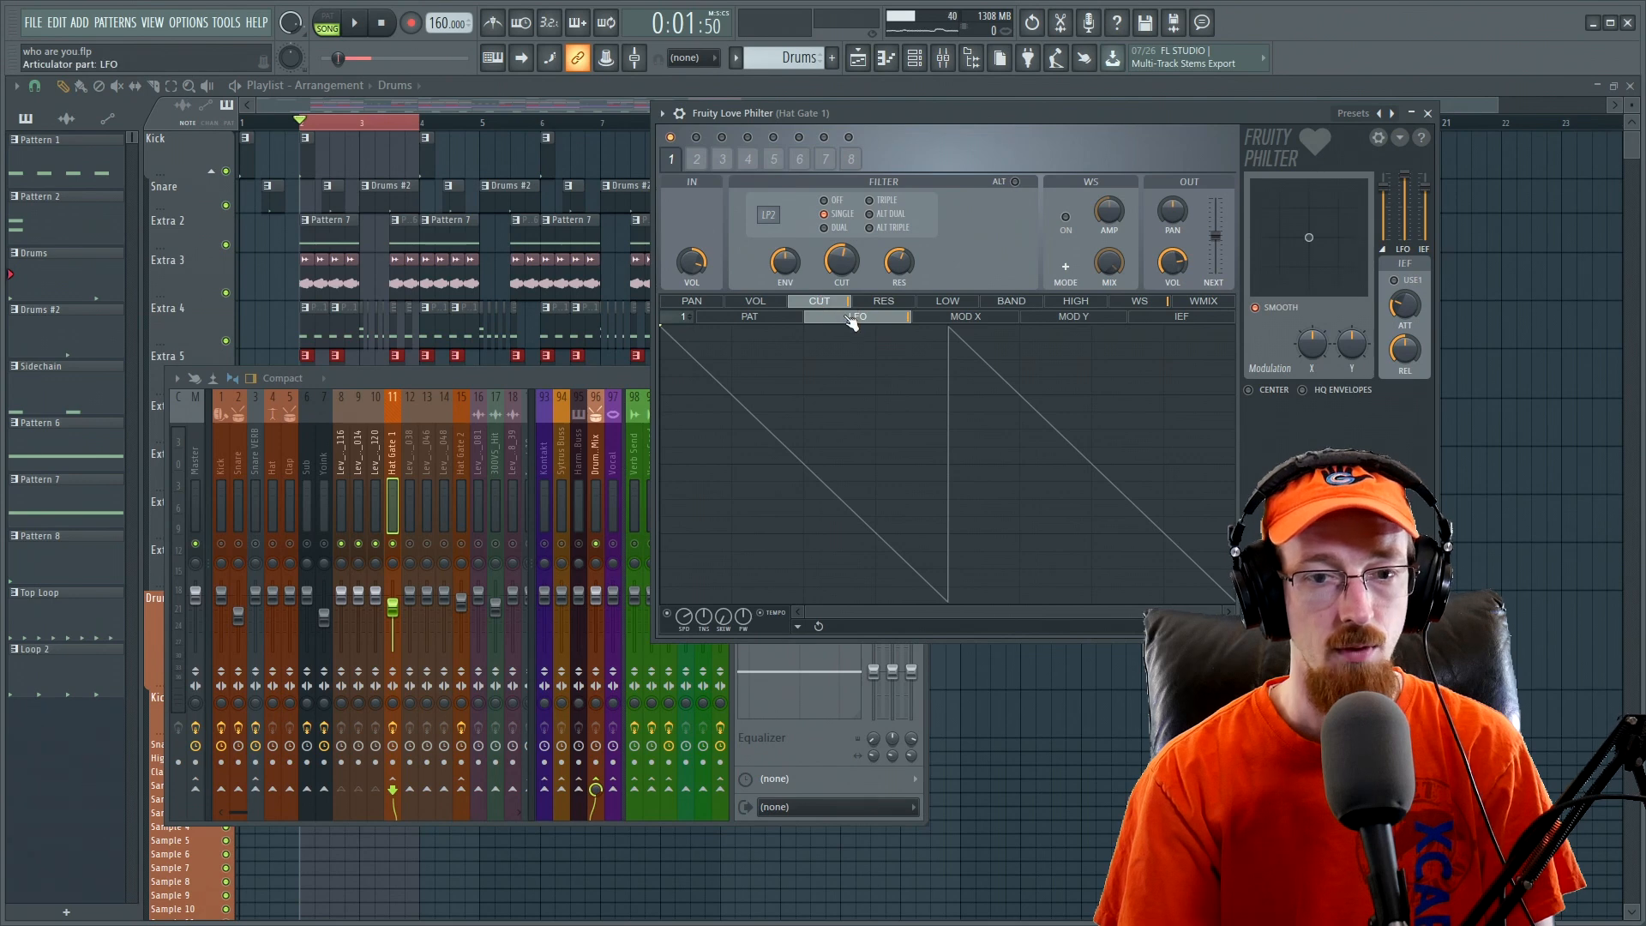
- Play the loop and raise the cutoff LFO's speed to four sawtooth cycles across the graph
{"action": "key", "text": "space"}
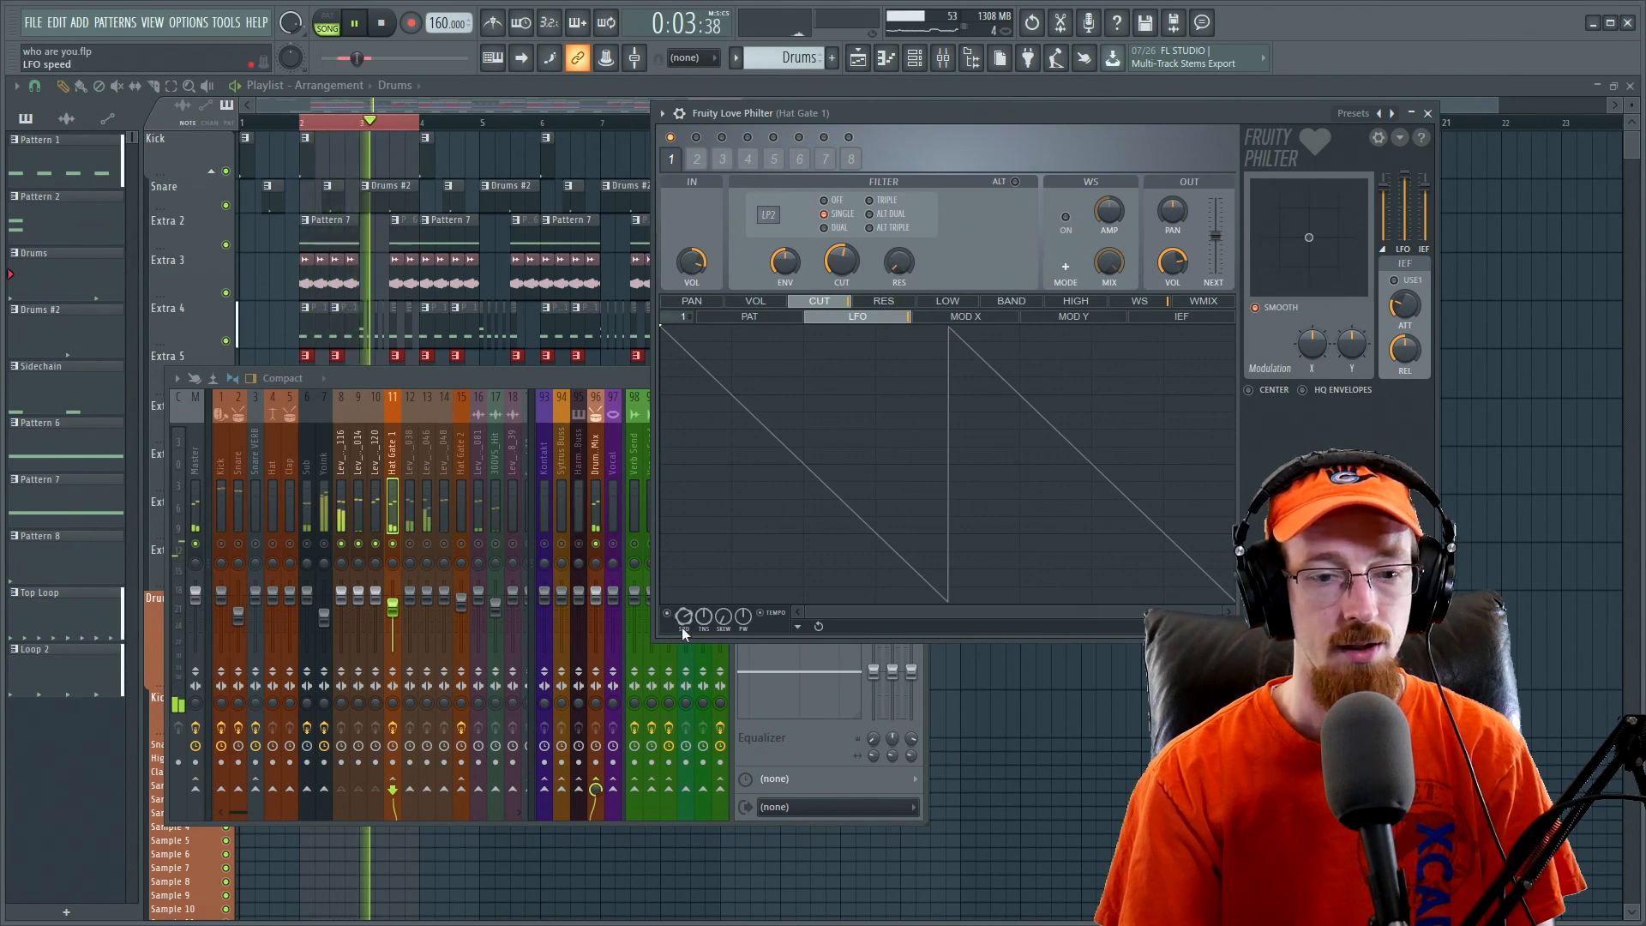
{"action": "mouse_move", "coordinate": [685, 619]}
{"action": "left_mouse_down"}
{"action": "mouse_move", "coordinate": [686, 636]}
{"action": "mouse_move", "coordinate": [688, 622]}
{"action": "left_mouse_up"}
{"action": "key", "text": "space"}
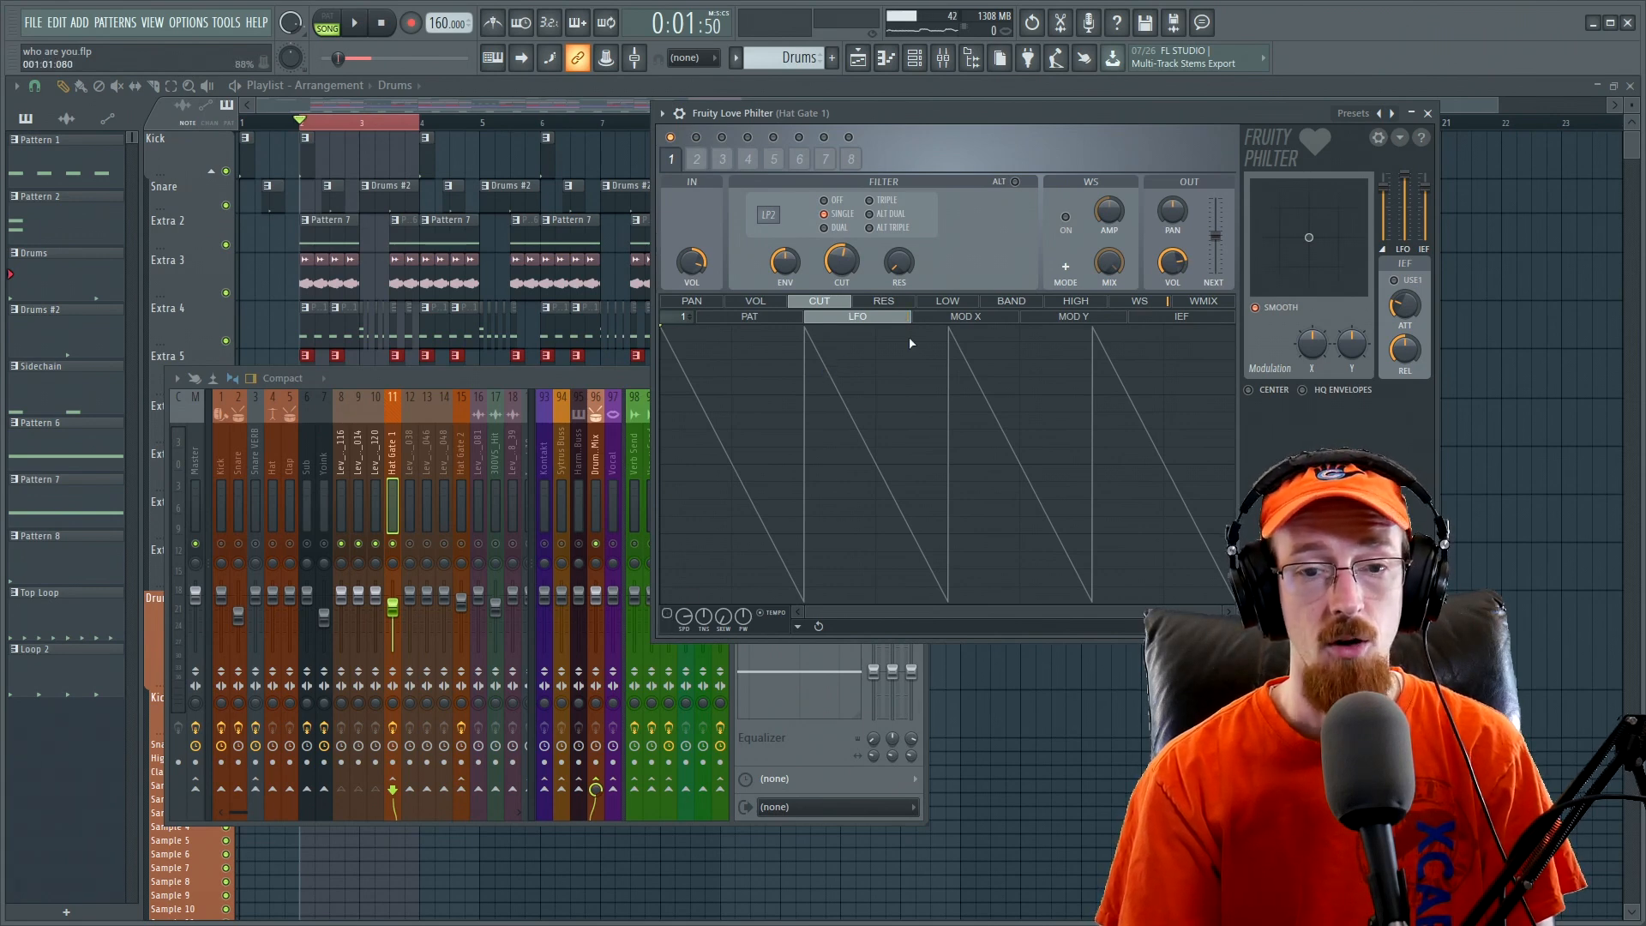
- Open the filter cutoff's Mod X mapping, try the X modulation, and turn the filter's cutoff down
{"action": "left_click", "coordinate": [965, 316]}
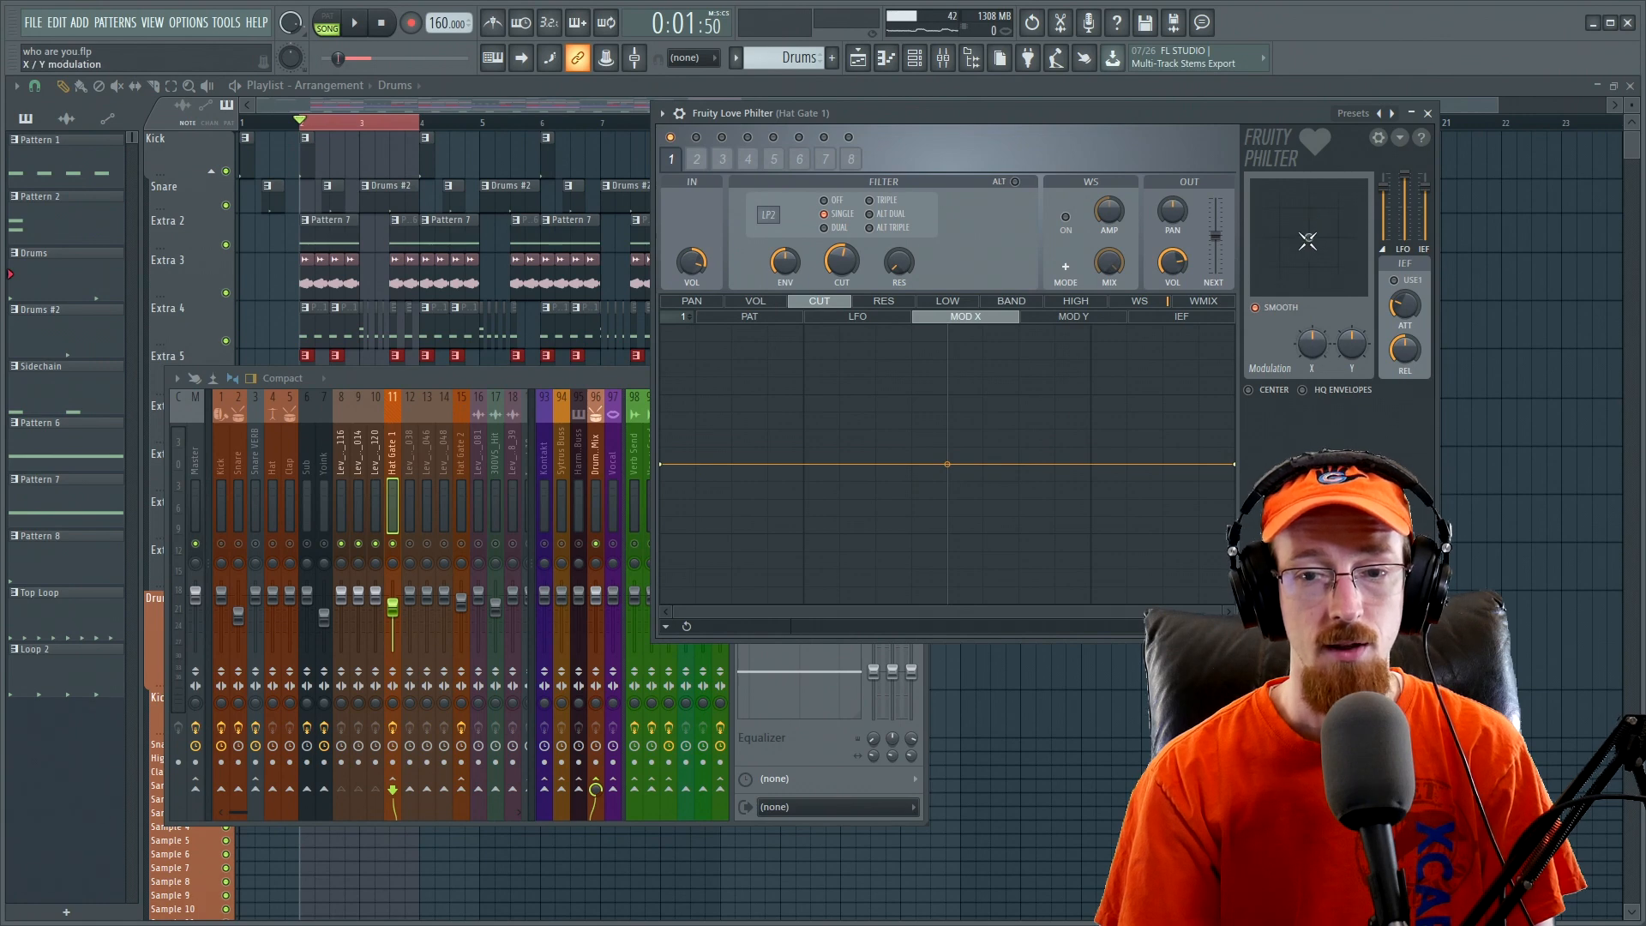
{"action": "left_click_drag", "start_coordinate": [1308, 238], "coordinate": [1351, 240]}
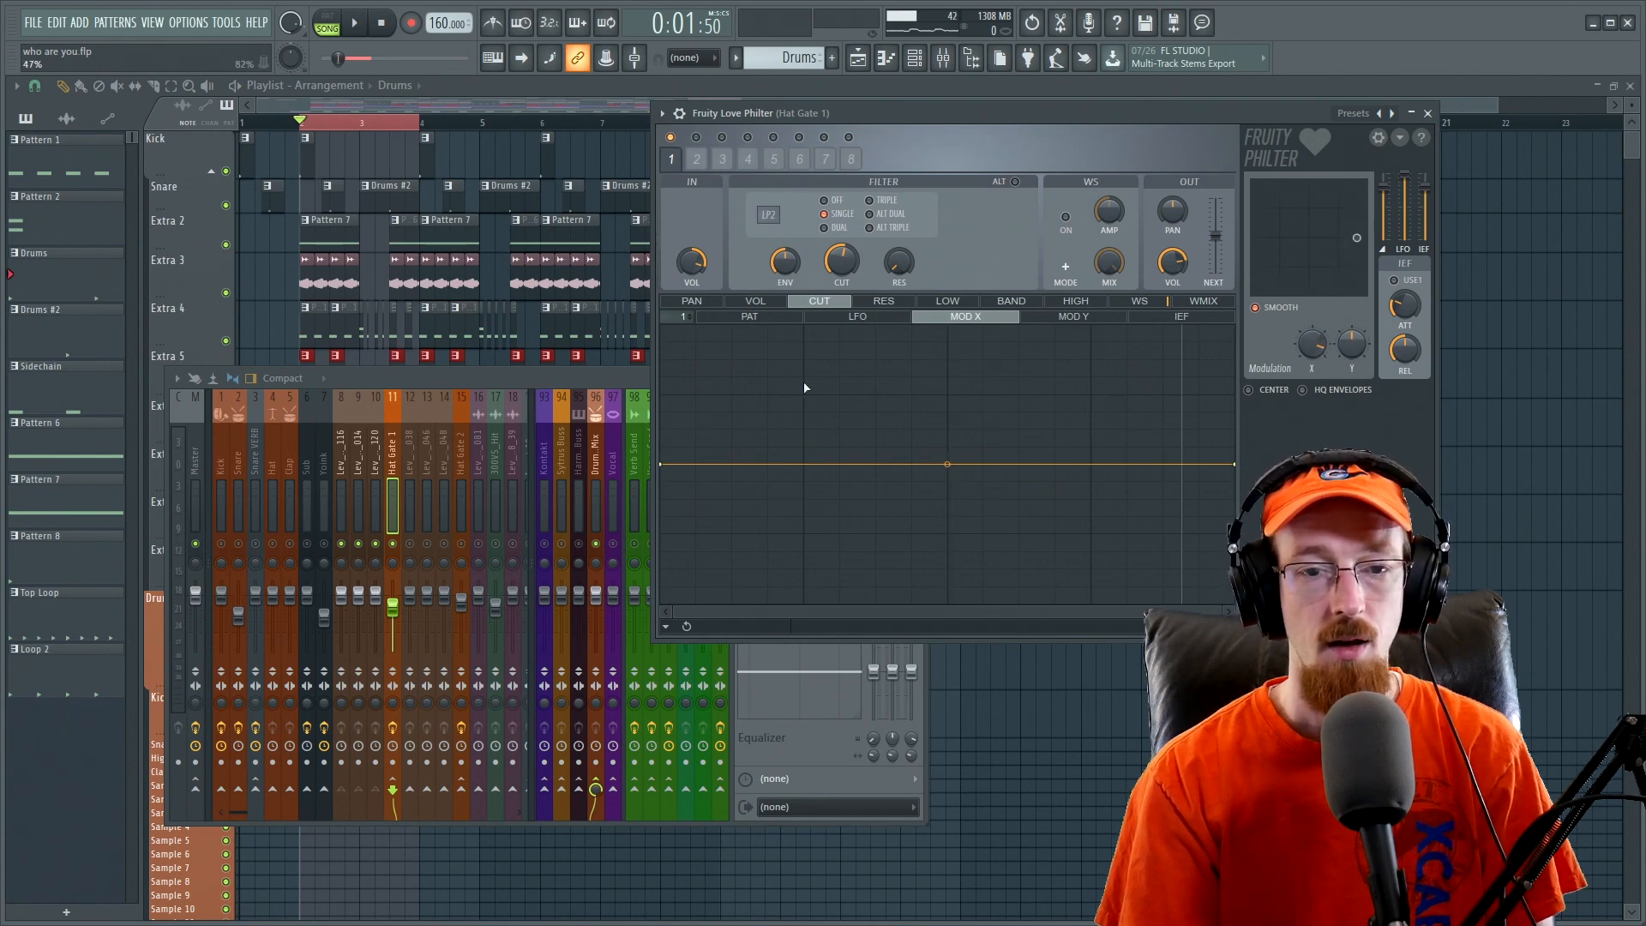
{"action": "left_click_drag", "start_coordinate": [850, 269], "coordinate": [838, 264]}
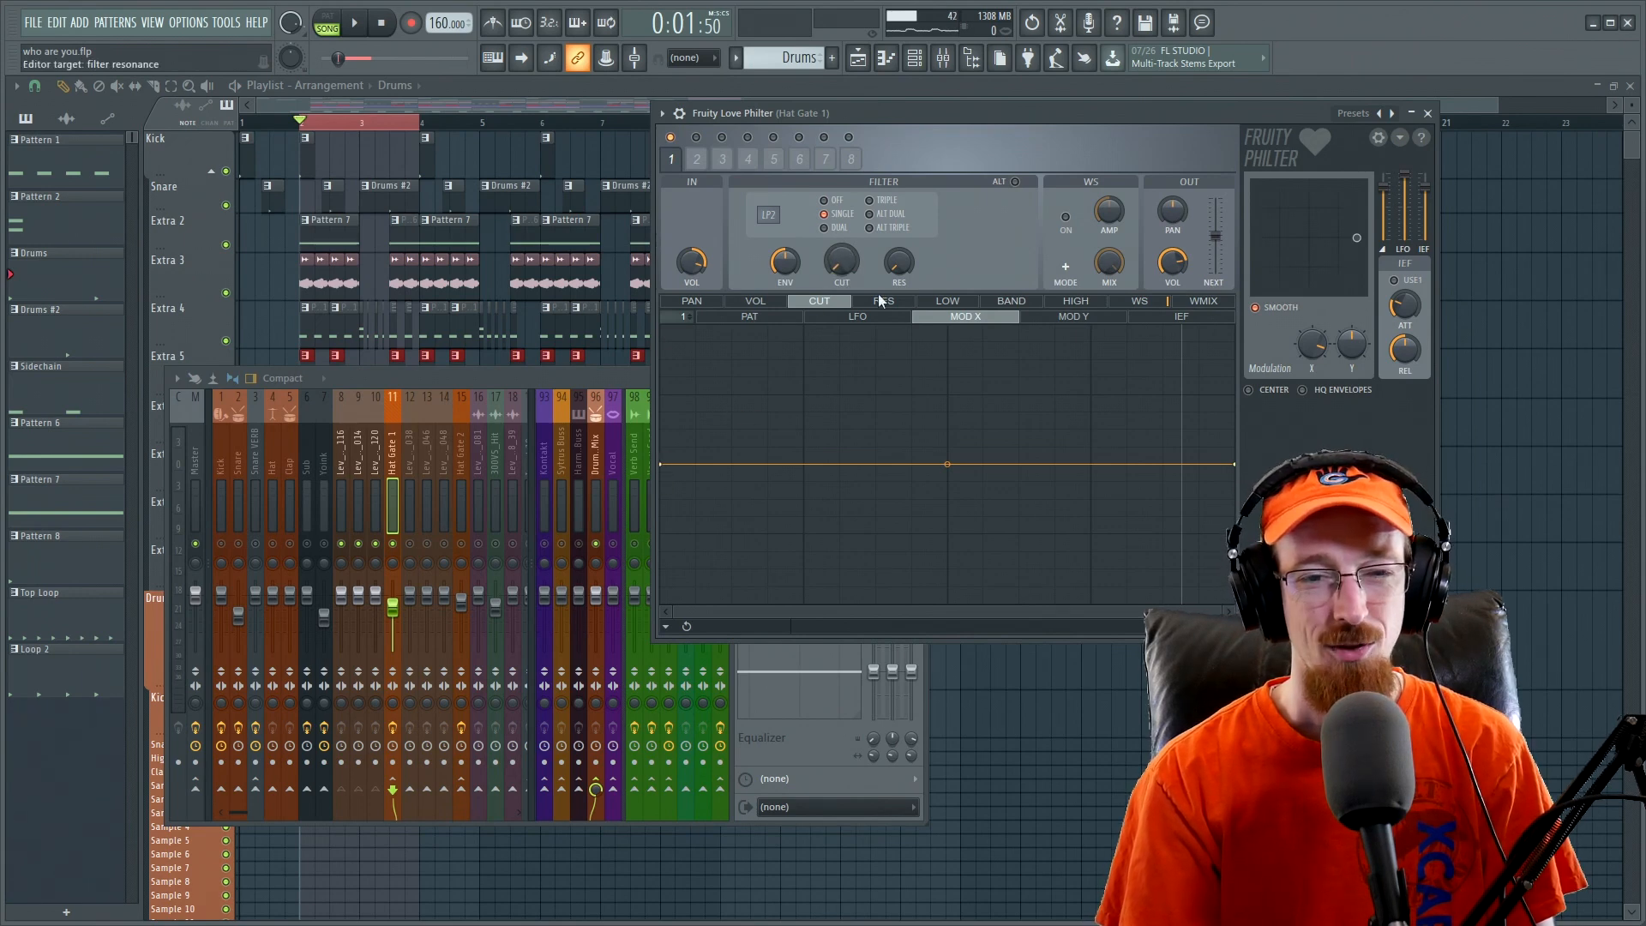
{"action": "left_click", "coordinate": [967, 317]}
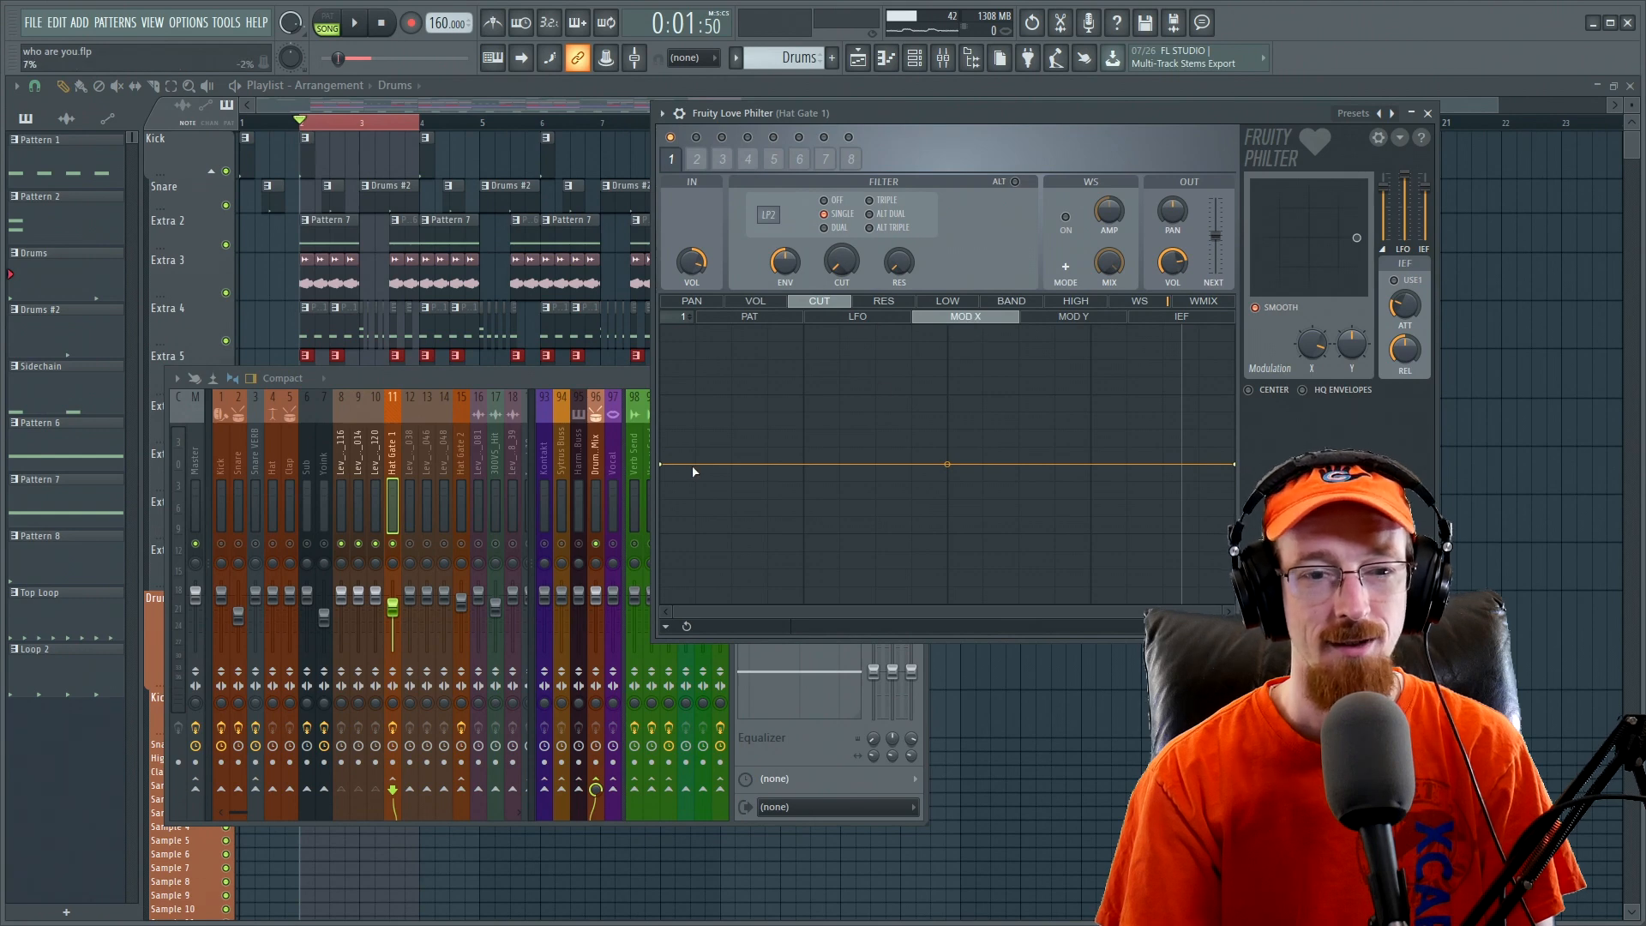
- Shape the cutoff's Mod X mapping into a straight ramp from minimum to maximum, sweeping the X modulation to check it
{"action": "left_click_drag", "start_coordinate": [666, 466], "coordinate": [660, 604]}
{"action": "left_click_drag", "start_coordinate": [1315, 344], "coordinate": [1060, 378]}
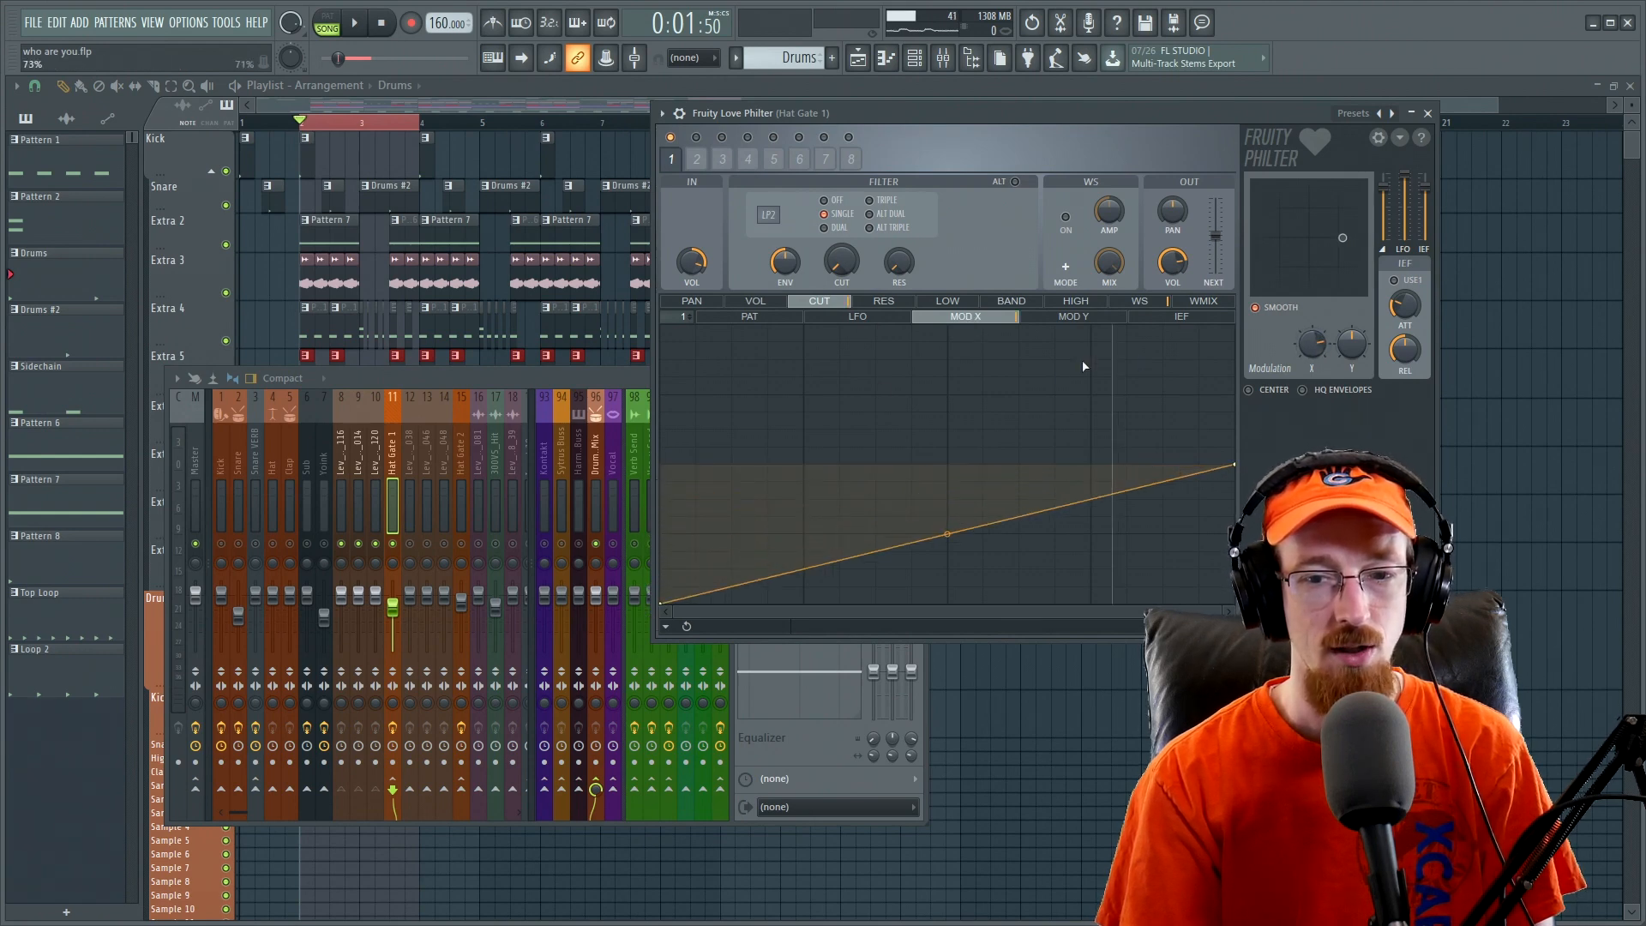
{"action": "left_click_drag", "start_coordinate": [1315, 345], "coordinate": [1315, 433]}
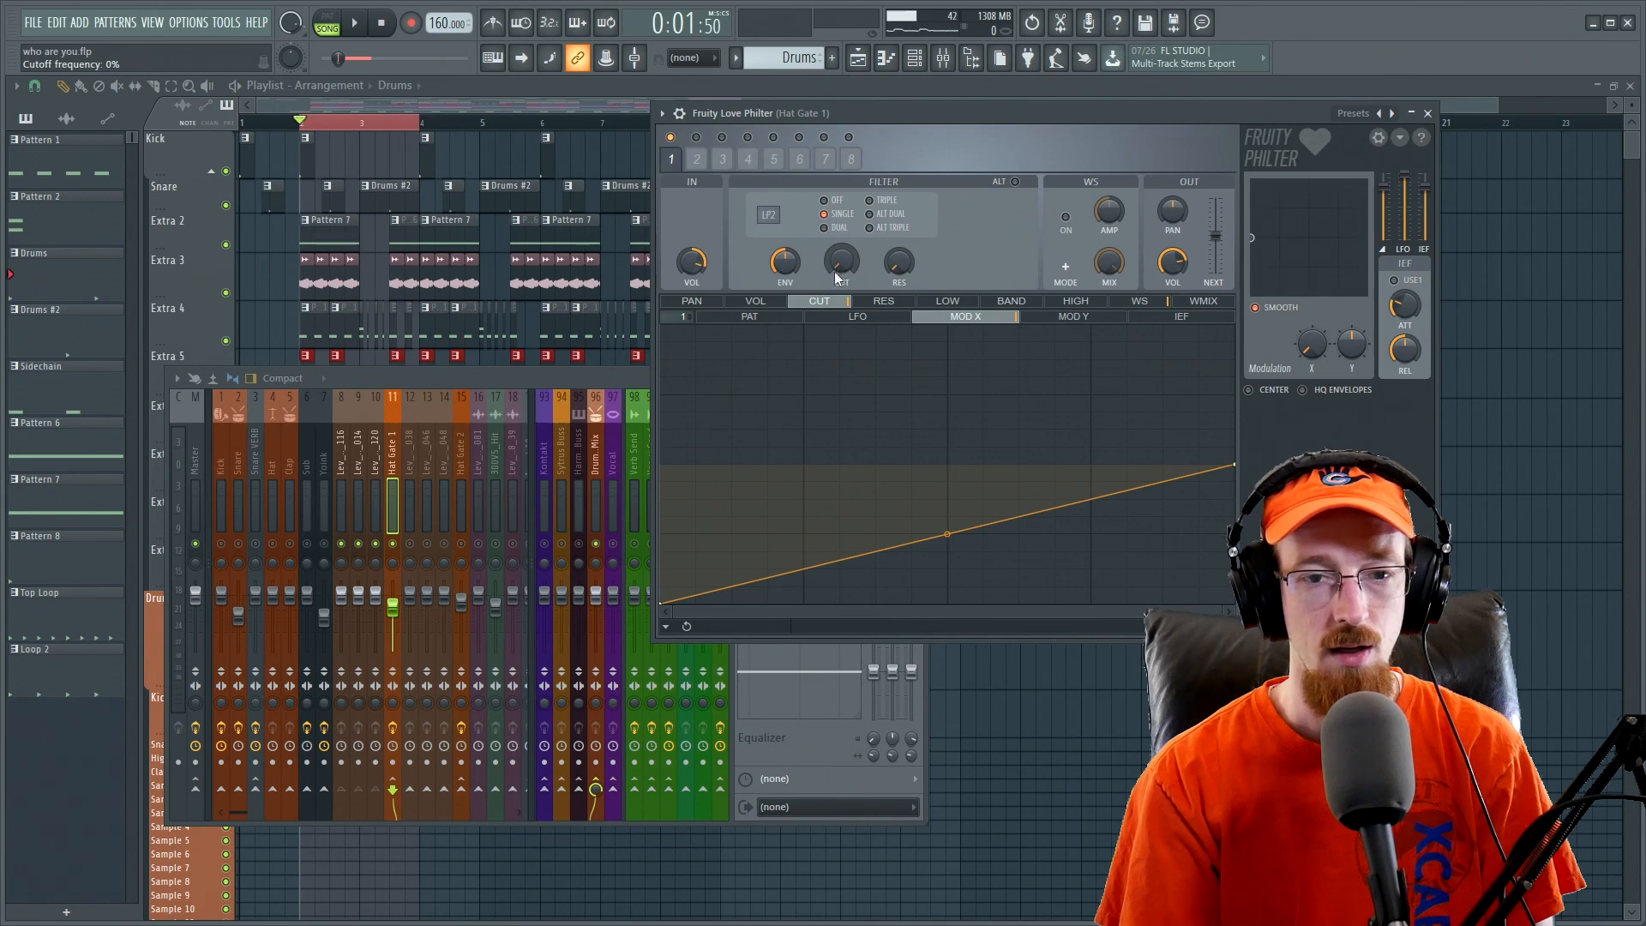
{"action": "left_click_drag", "start_coordinate": [1236, 465], "coordinate": [1234, 307]}
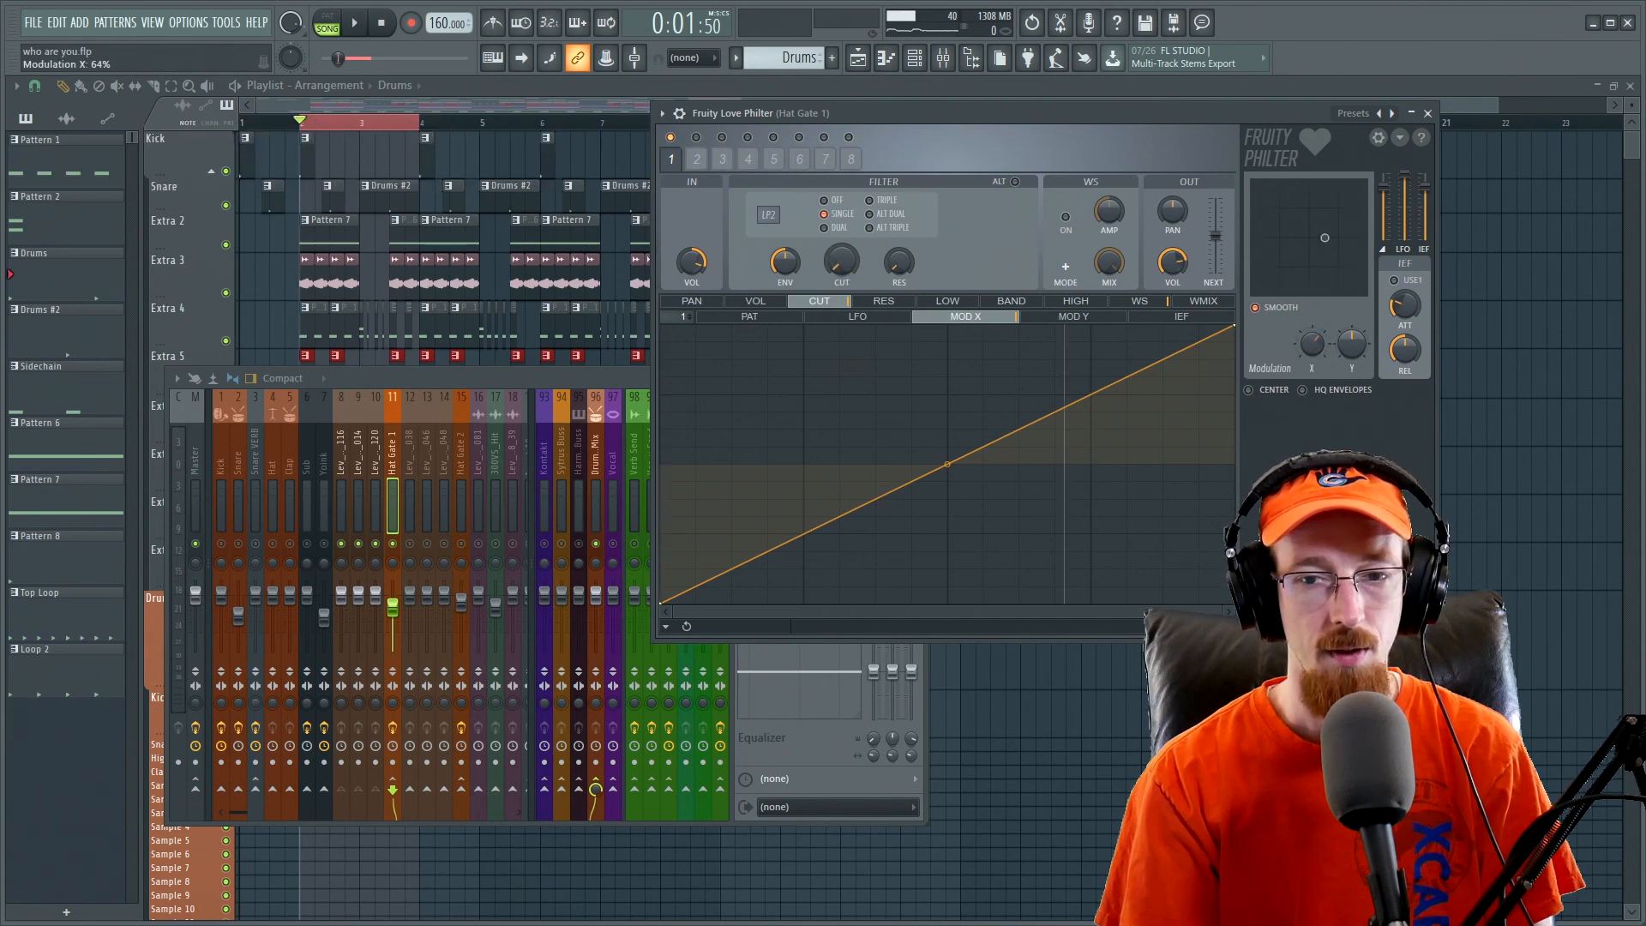
- Play the loop while sweeping the X modulation to audition the straight cutoff ramp
{"action": "key", "text": "space"}
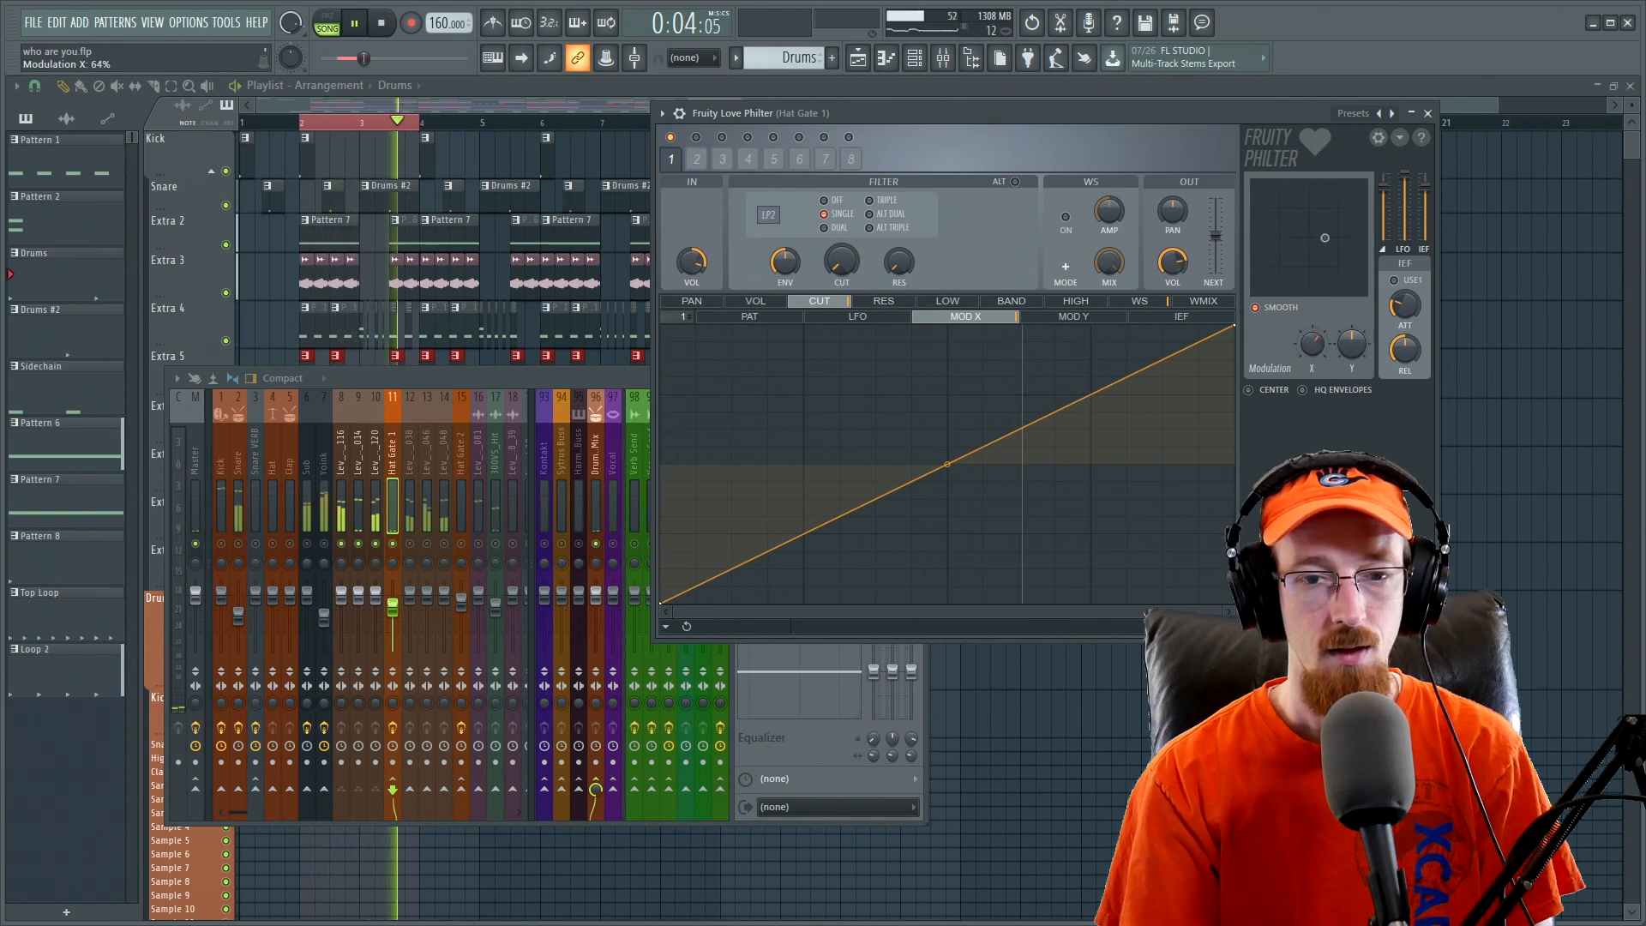
{"action": "mouse_move", "coordinate": [1313, 344]}
{"action": "left_mouse_down"}
{"action": "mouse_move", "coordinate": [1313, 317]}
{"action": "mouse_move", "coordinate": [1314, 385]}
{"action": "mouse_move", "coordinate": [1313, 344]}
{"action": "left_mouse_up"}
{"action": "key", "text": "space"}
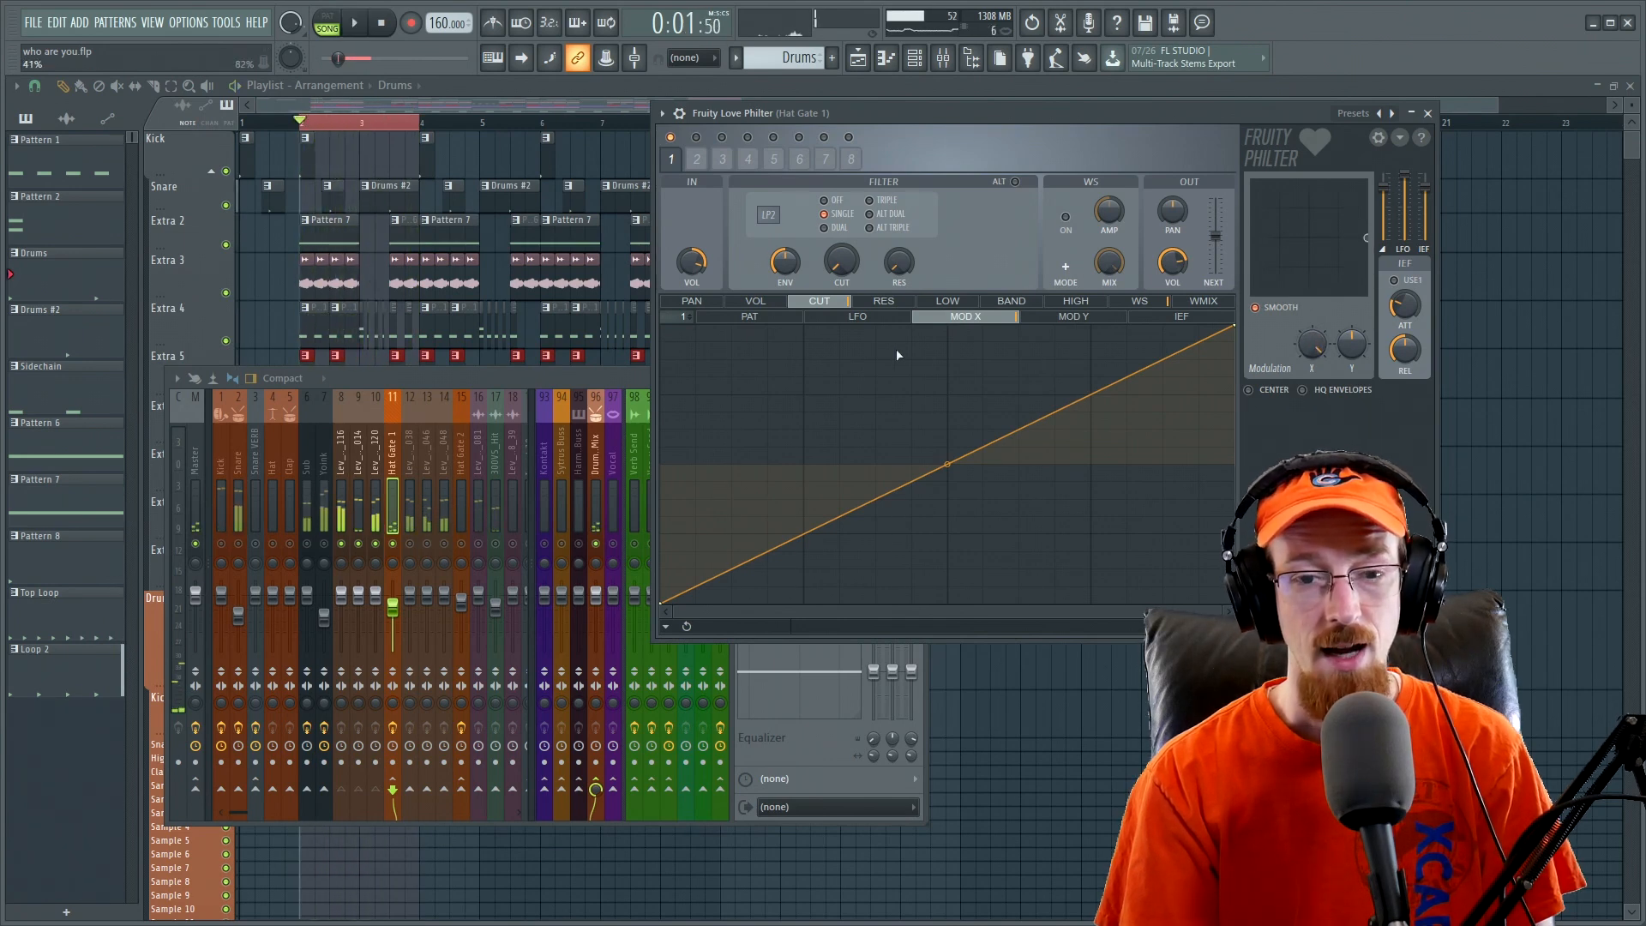
- Bend the cutoff's Mod X ramp upward into a fast-rising curve and audition it with an X modulation sweep
{"action": "left_click_drag", "start_coordinate": [944, 461], "coordinate": [945, 386]}
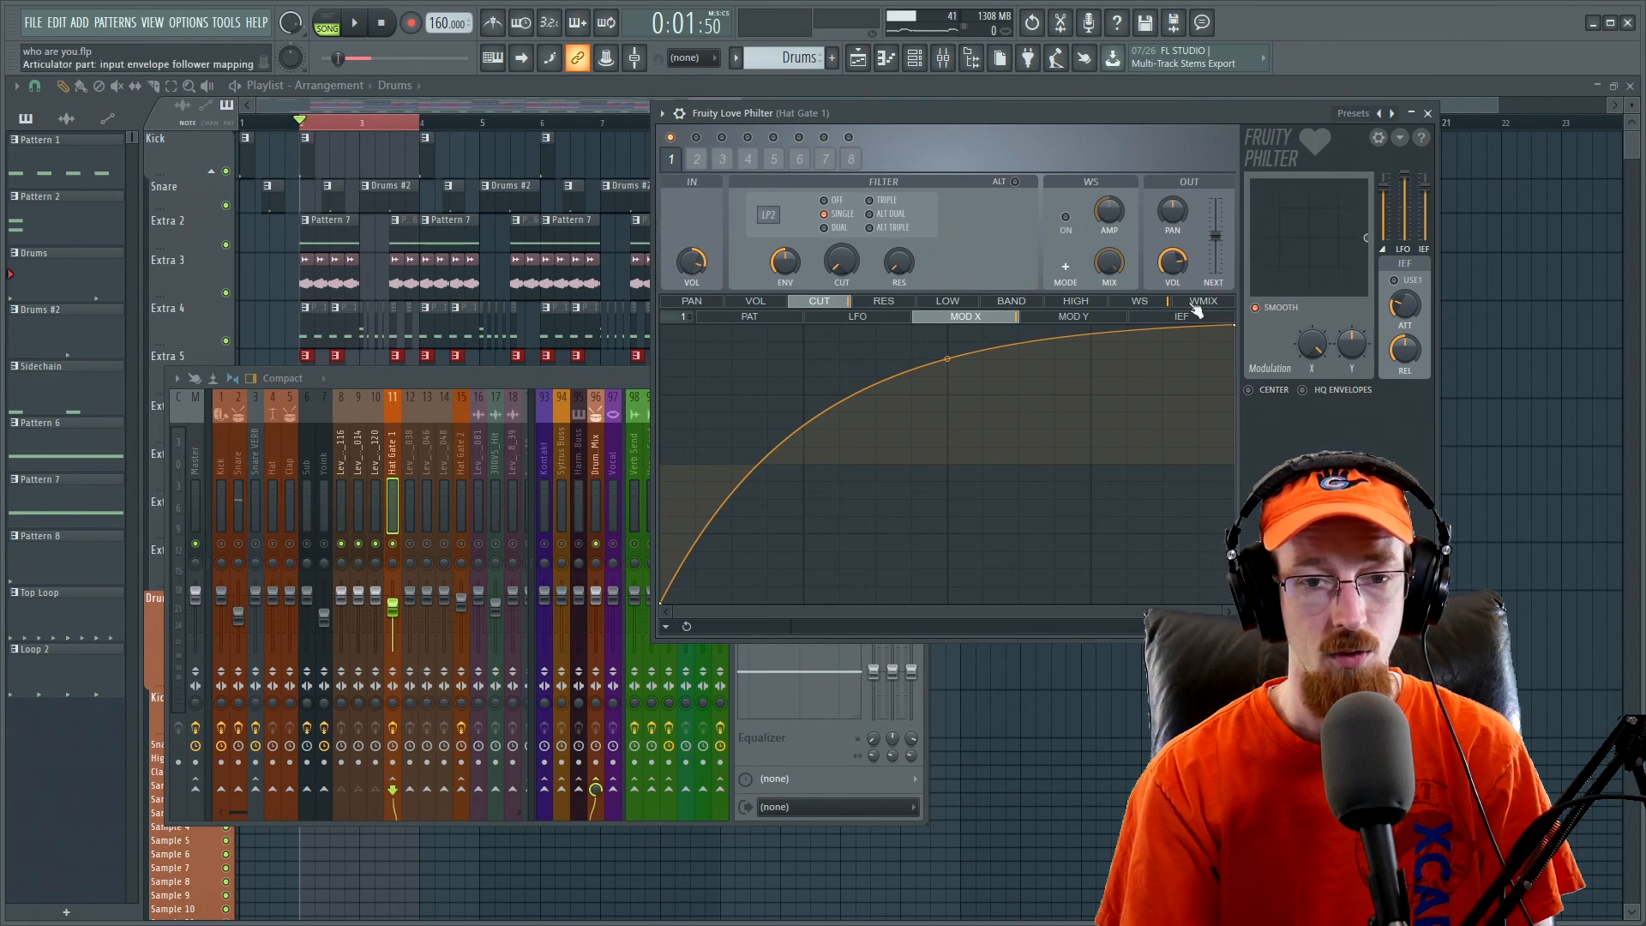
{"action": "key", "text": "space"}
{"action": "left_click_drag", "start_coordinate": [1317, 339], "coordinate": [1317, 399]}
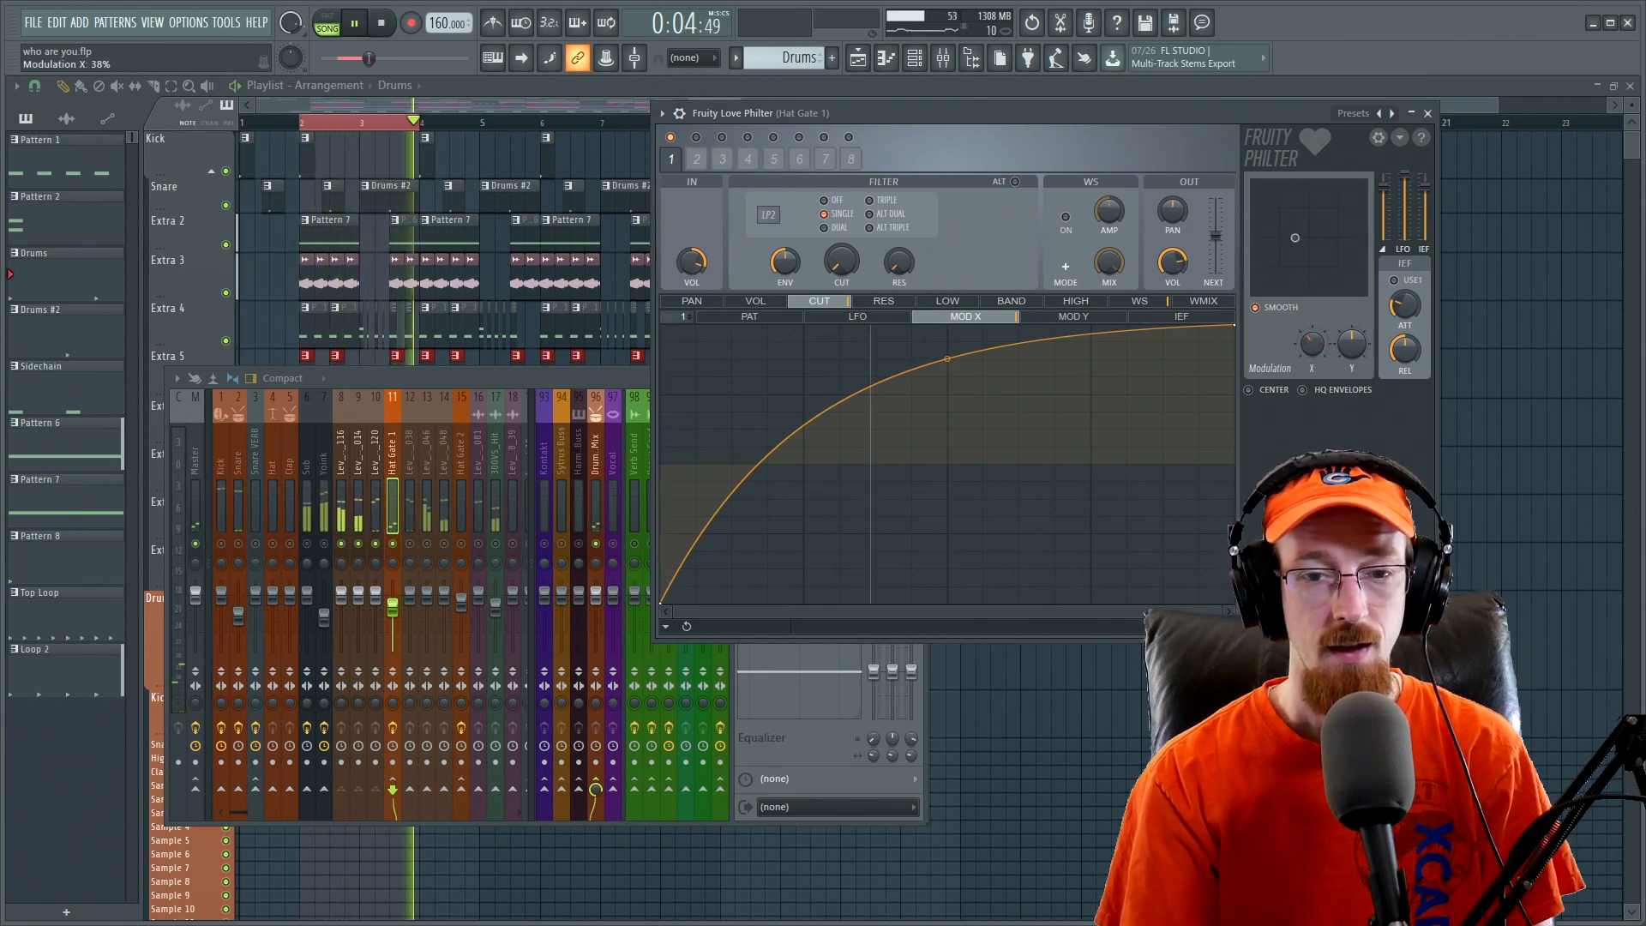
{"action": "key", "text": "space"}
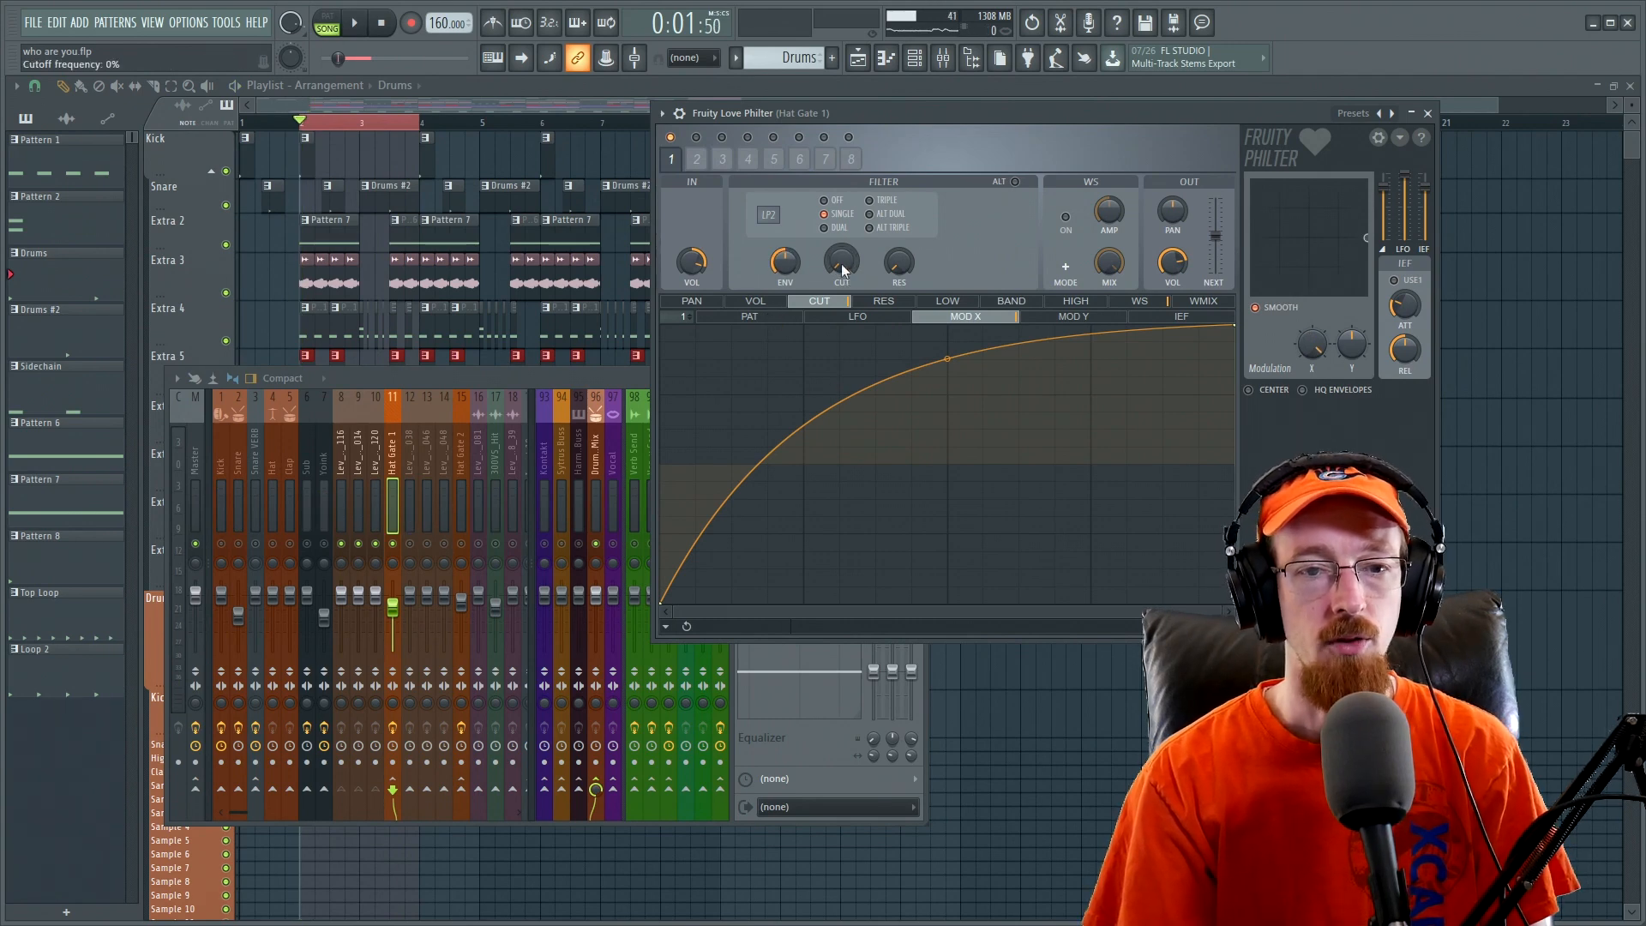
- Add points to the cutoff's Mod X mapping, forming a rising ramp, a plateau, a full-height block, a low dip and a steep final rise
{"action": "right_click", "coordinate": [983, 328]}
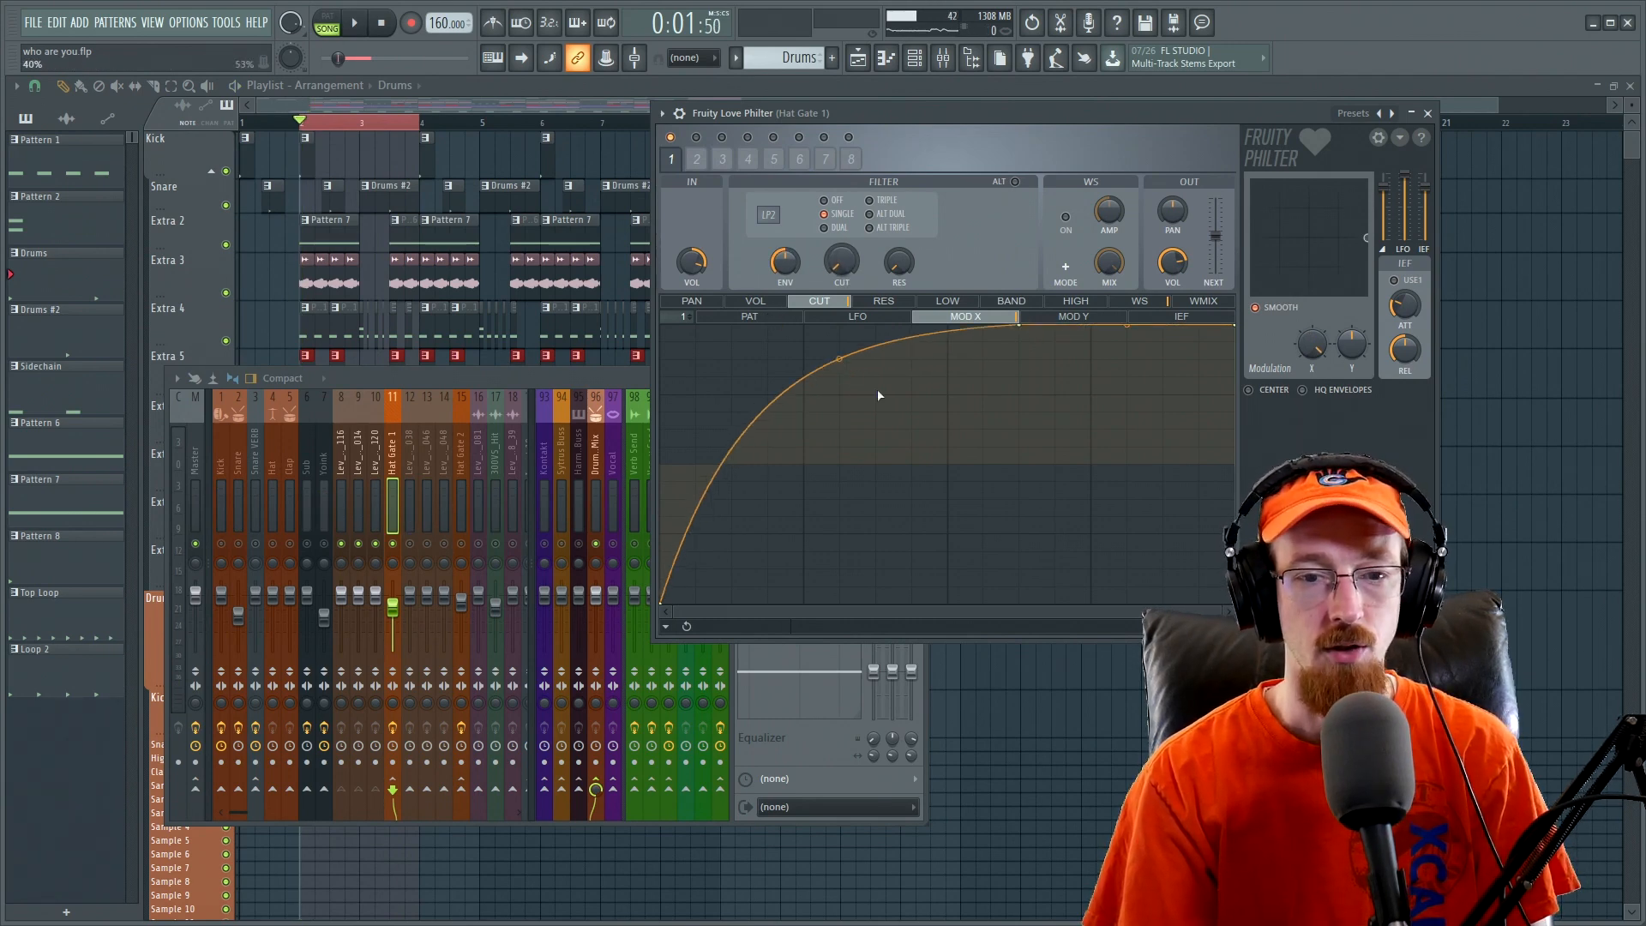
{"action": "right_click", "coordinate": [789, 448]}
{"action": "right_click", "coordinate": [876, 499]}
{"action": "left_click_drag", "start_coordinate": [982, 326], "coordinate": [868, 326]}
{"action": "right_click", "coordinate": [949, 327]}
{"action": "right_click", "coordinate": [981, 499]}
{"action": "left_click_drag", "start_coordinate": [981, 499], "coordinate": [941, 493]}
{"action": "right_click", "coordinate": [1052, 498]}
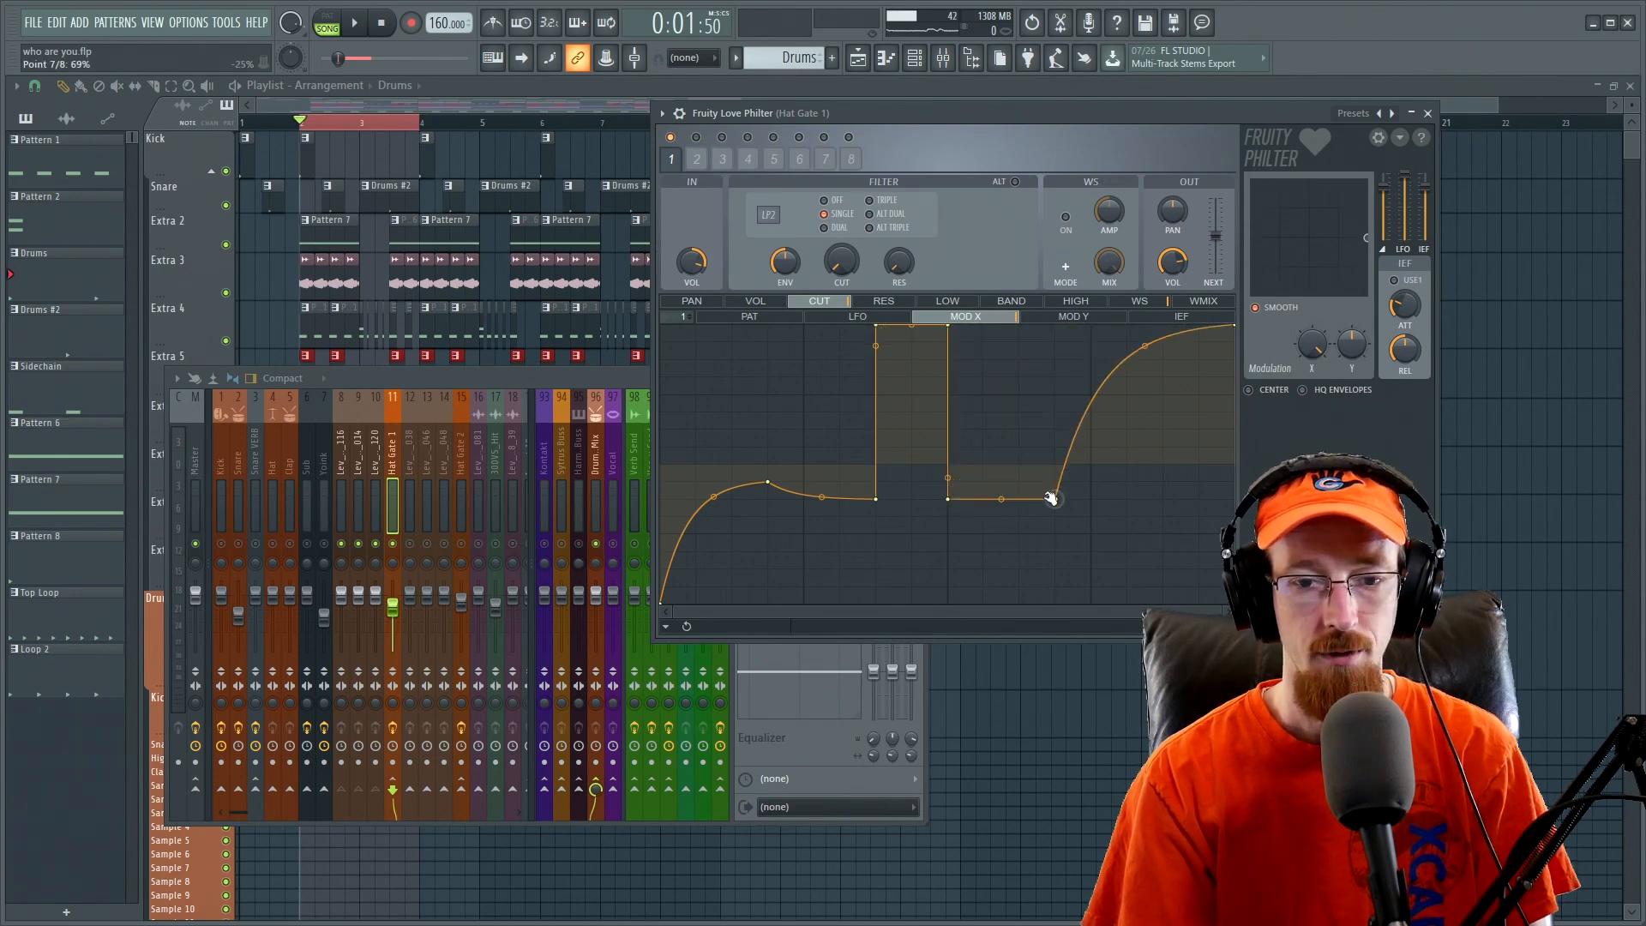
{"action": "right_click", "coordinate": [1090, 326]}
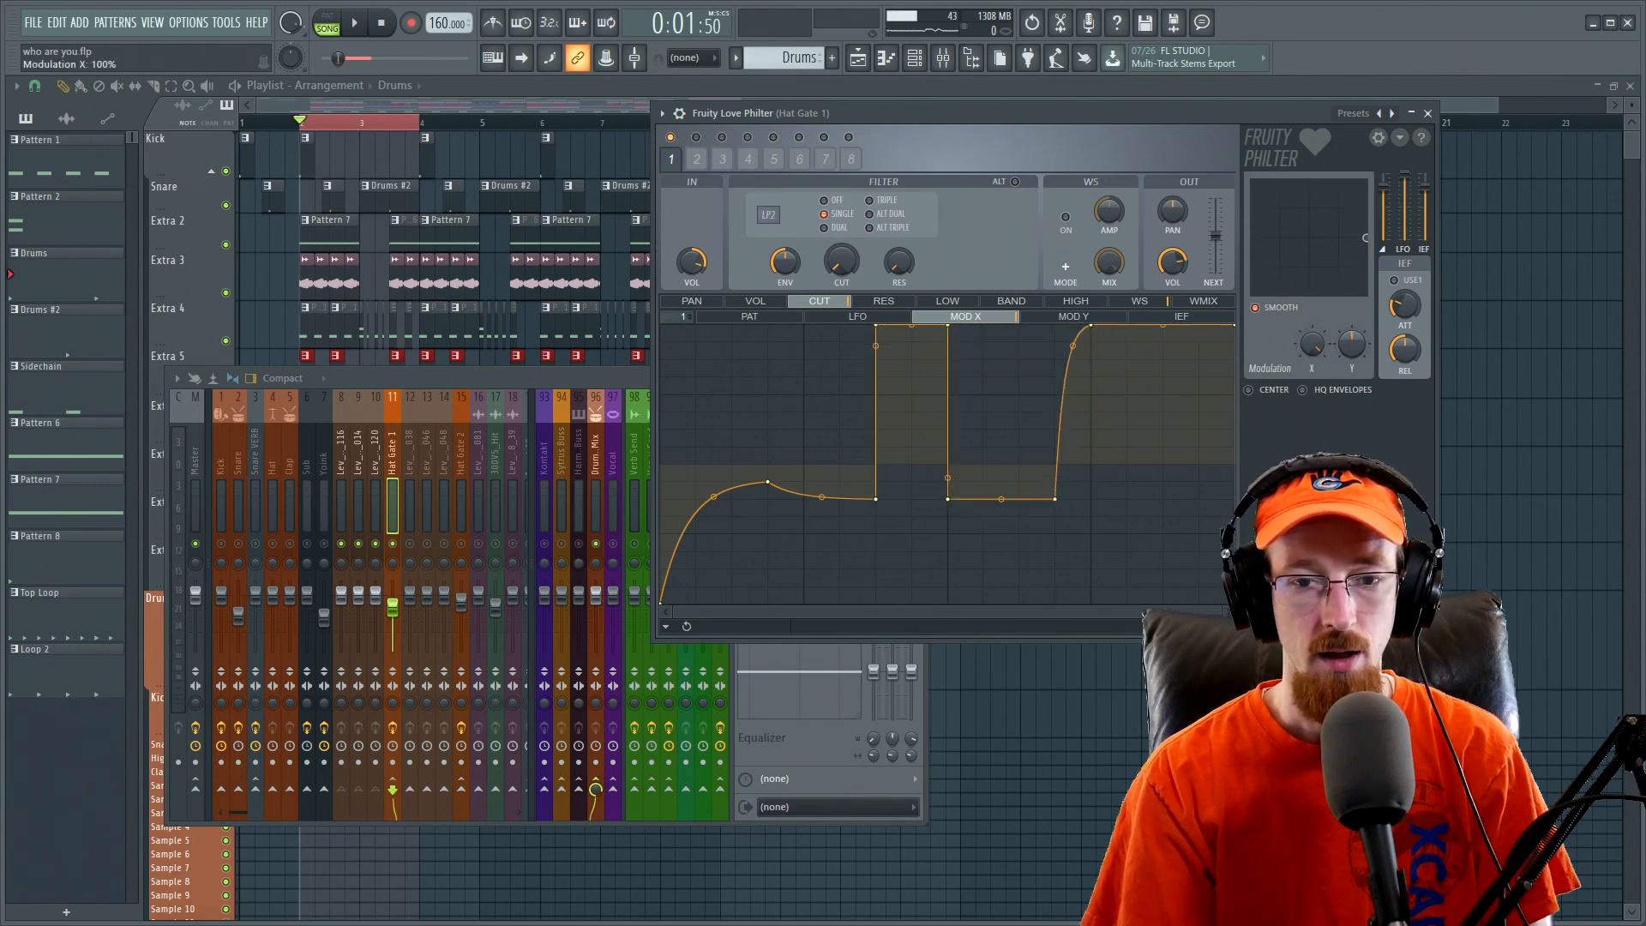
{"action": "left_click_drag", "start_coordinate": [876, 504], "coordinate": [876, 402]}
{"action": "left_click_drag", "start_coordinate": [763, 481], "coordinate": [715, 498]}
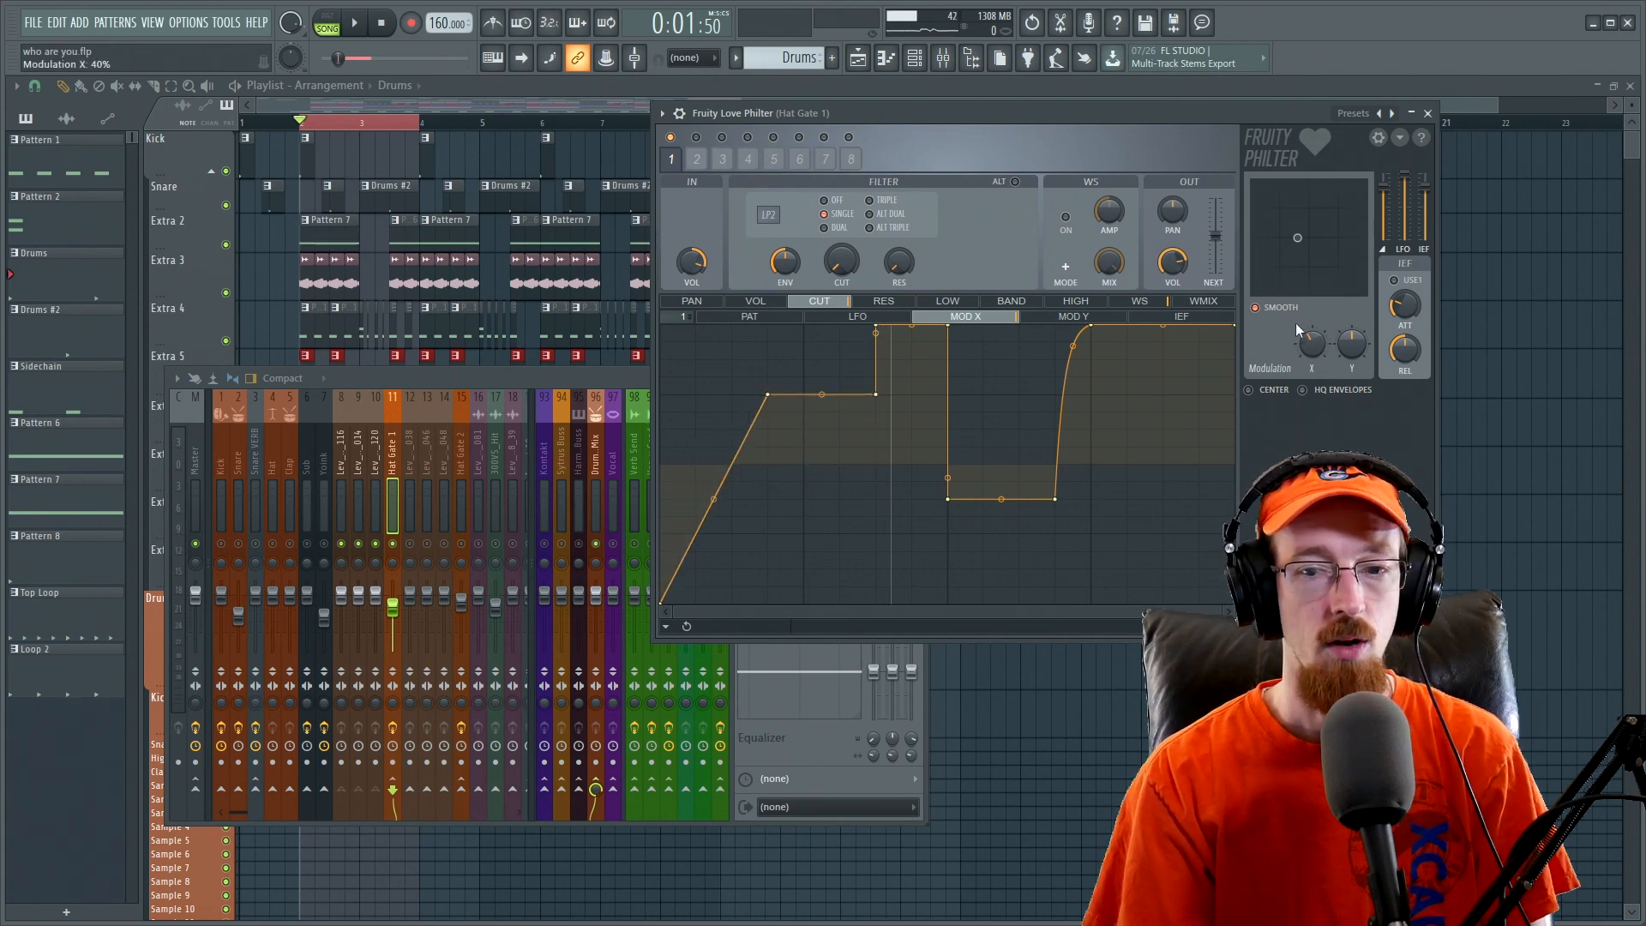
- Play the loop while sweeping the X modulation to audition the multi-point cutoff mapping
{"action": "mouse_move", "coordinate": [1302, 243]}
{"action": "left_mouse_down"}
{"action": "mouse_move", "coordinate": [1319, 226]}
{"action": "mouse_move", "coordinate": [1301, 228]}
{"action": "left_mouse_up"}
{"action": "left_click_drag", "start_coordinate": [1308, 343], "coordinate": [1312, 394]}
{"action": "key", "text": "space"}
{"action": "key", "text": "space"}
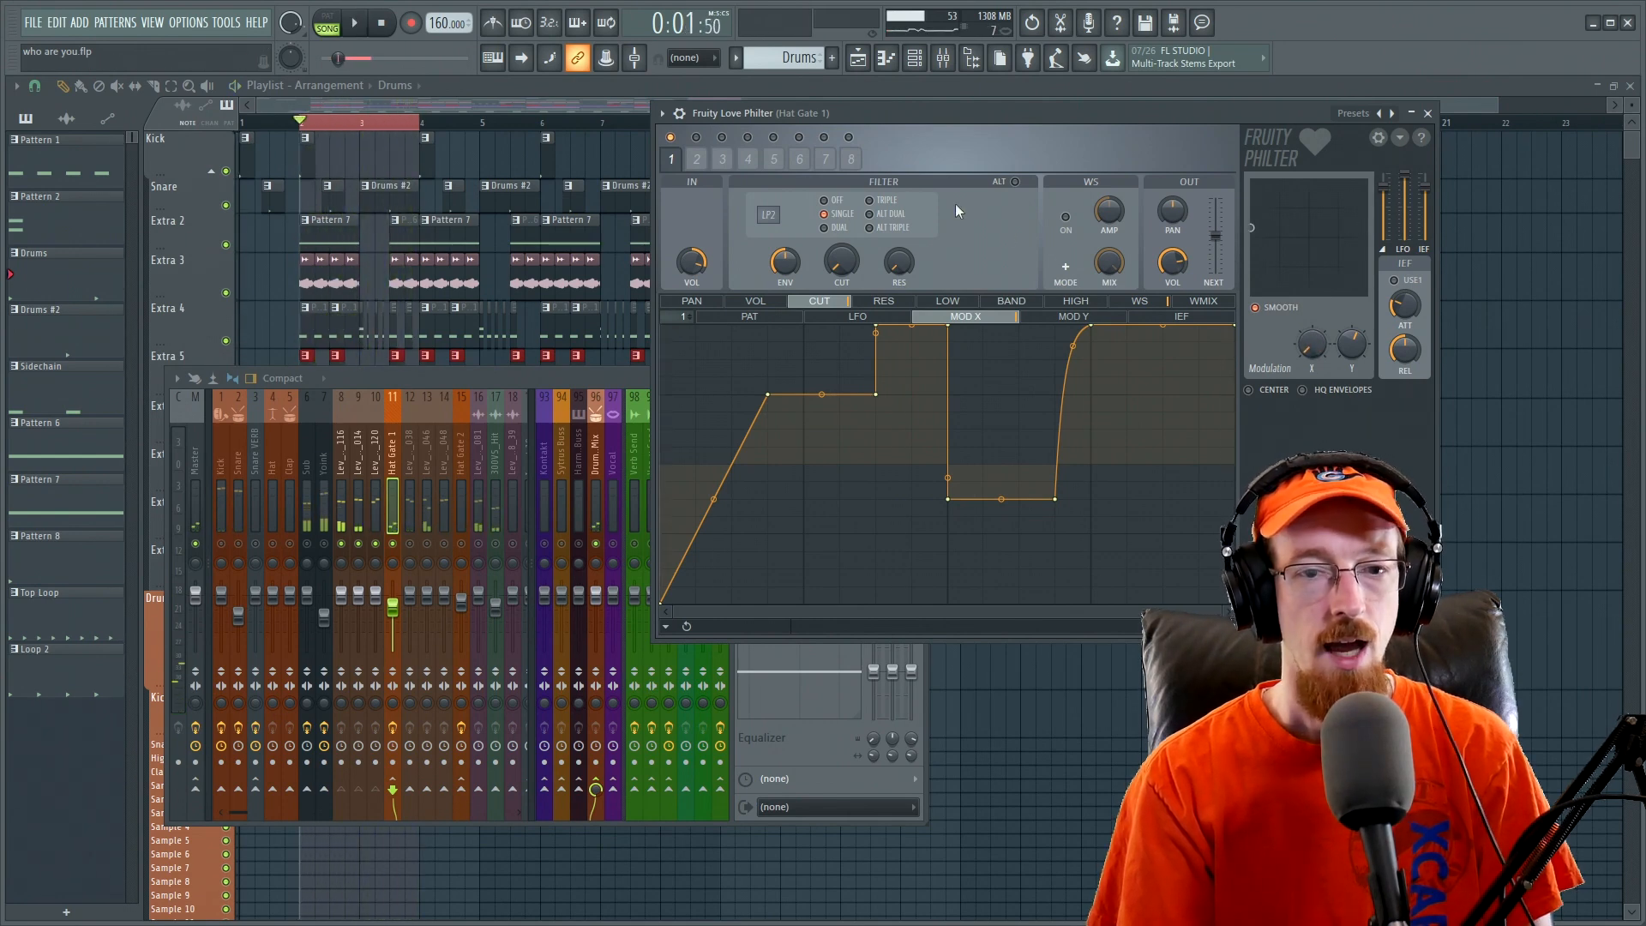
{"action": "left_click", "coordinate": [764, 318]}
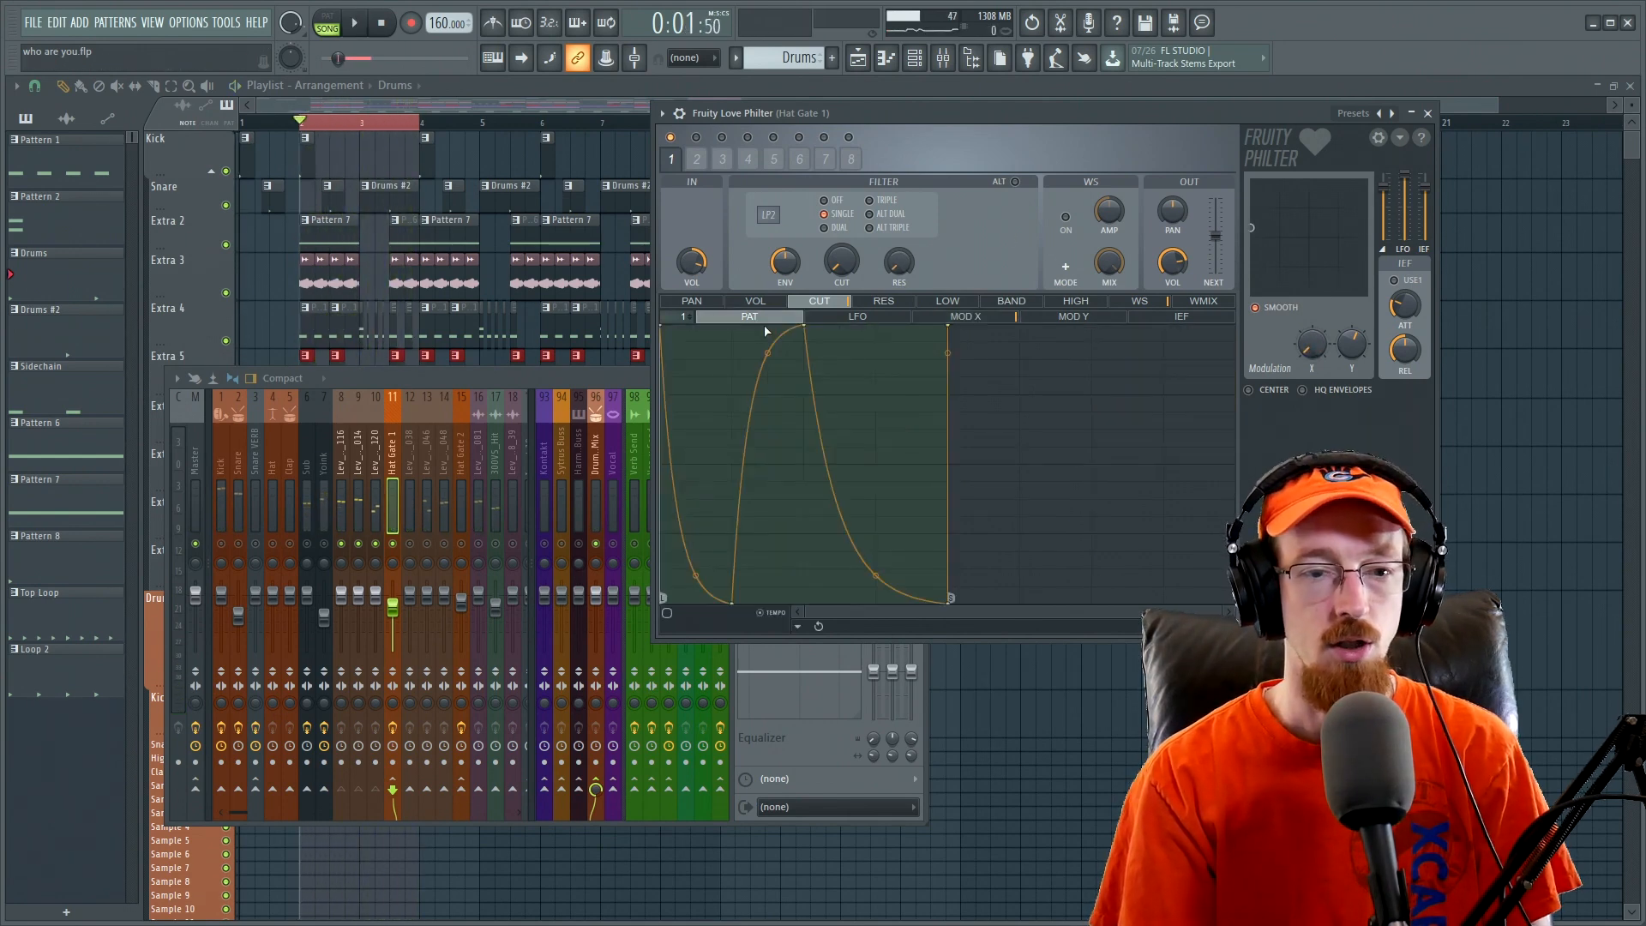
{"action": "left_click", "coordinate": [1003, 317]}
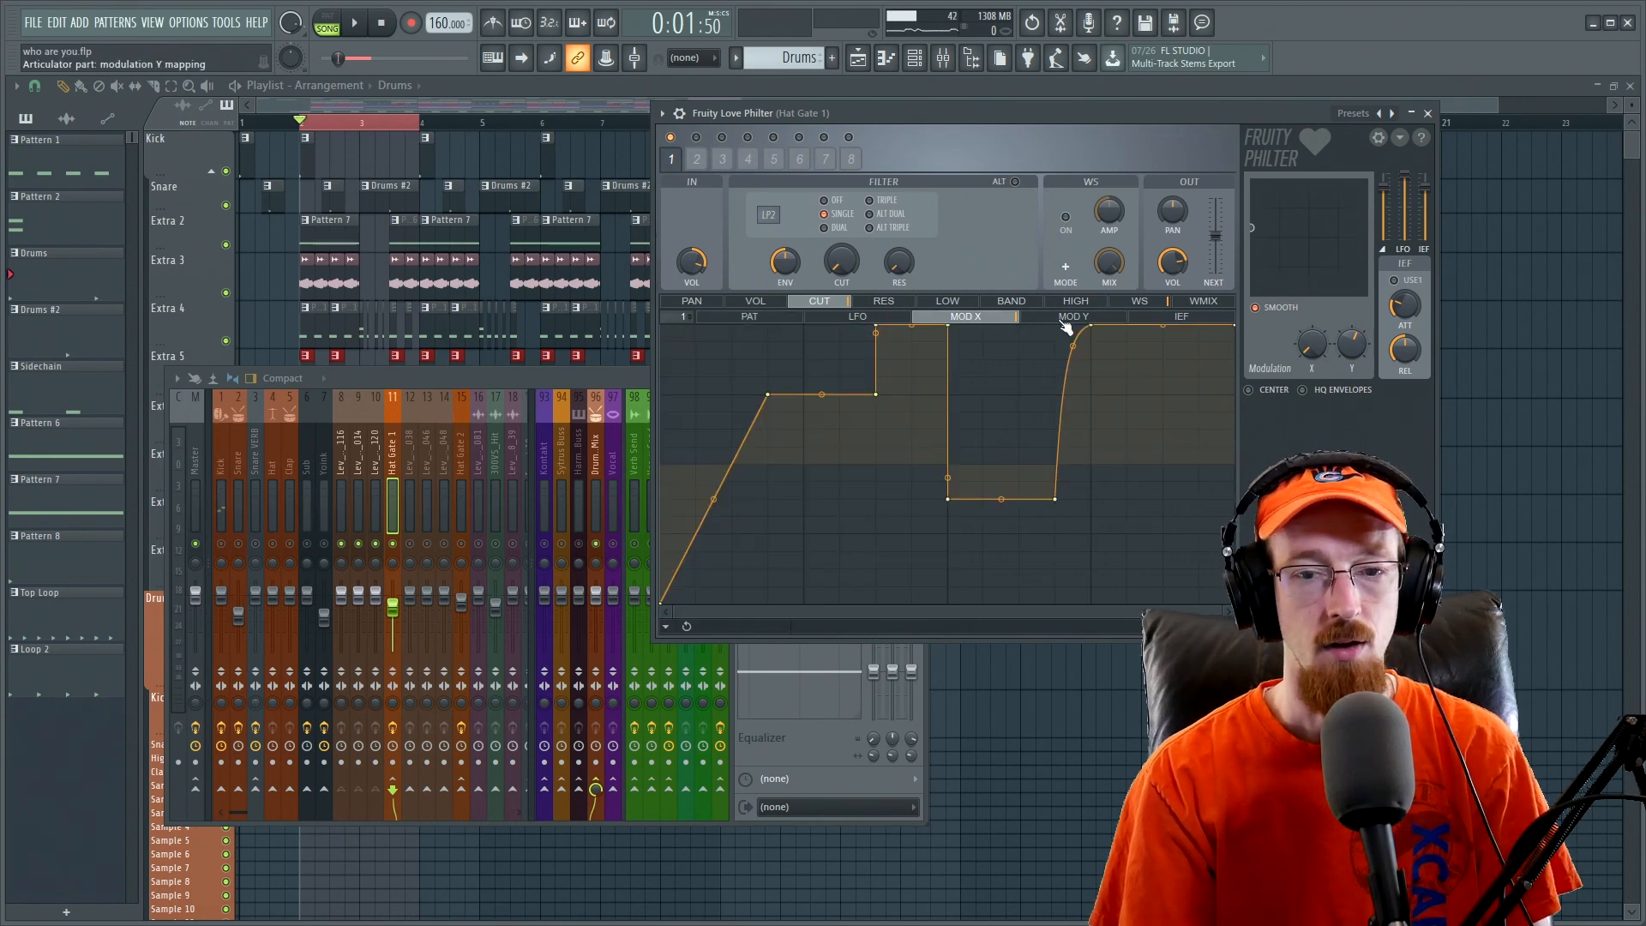
{"action": "left_click", "coordinate": [1065, 317]}
{"action": "left_click_drag", "start_coordinate": [1234, 464], "coordinate": [1251, 296]}
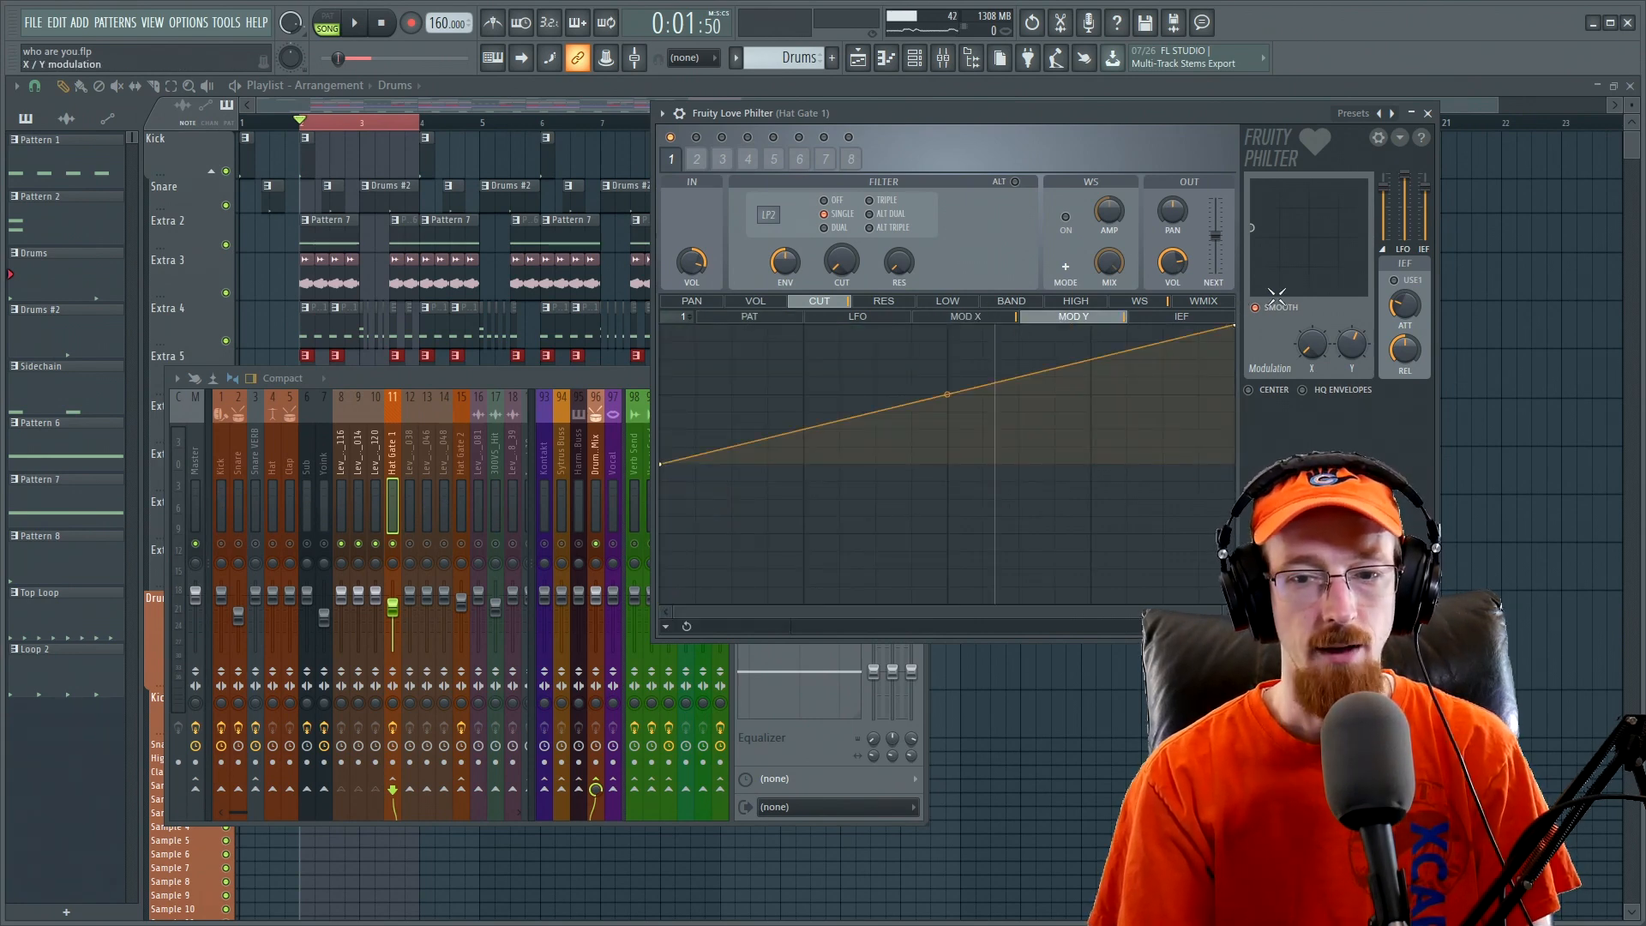
{"action": "left_click_drag", "start_coordinate": [889, 269], "coordinate": [890, 257]}
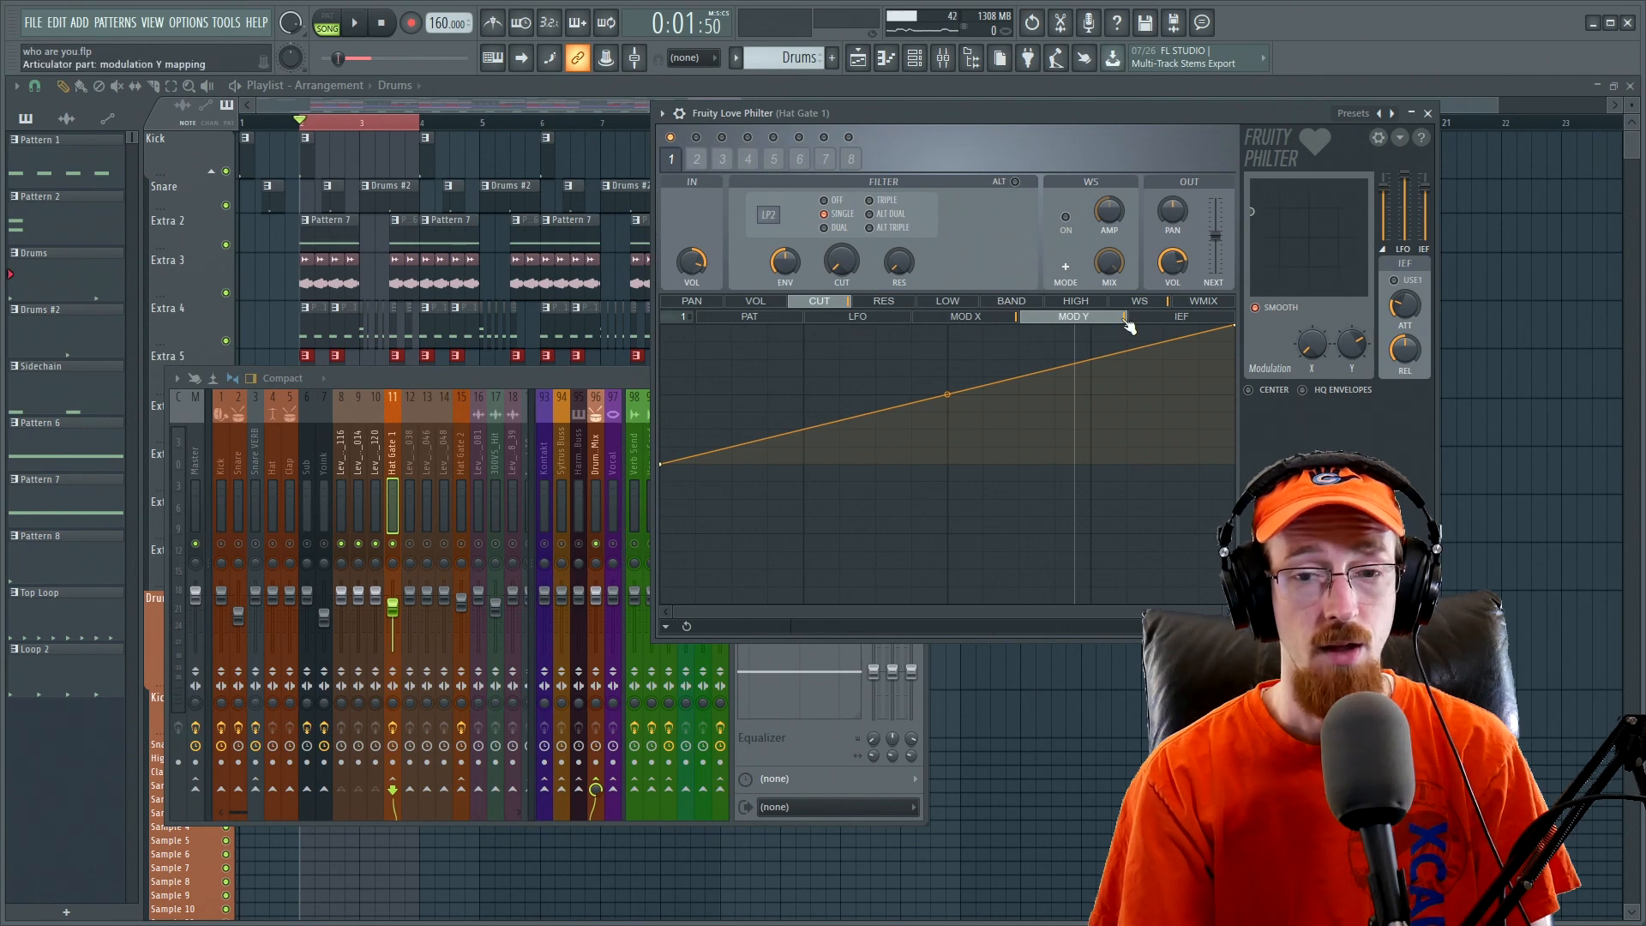
{"action": "left_click_drag", "start_coordinate": [1234, 326], "coordinate": [1235, 464]}
- Map Mod Y to the filter resonance with a ramp rising to 100%, and audition it by moving the X/Y modulation during playback
{"action": "left_click", "coordinate": [883, 301]}
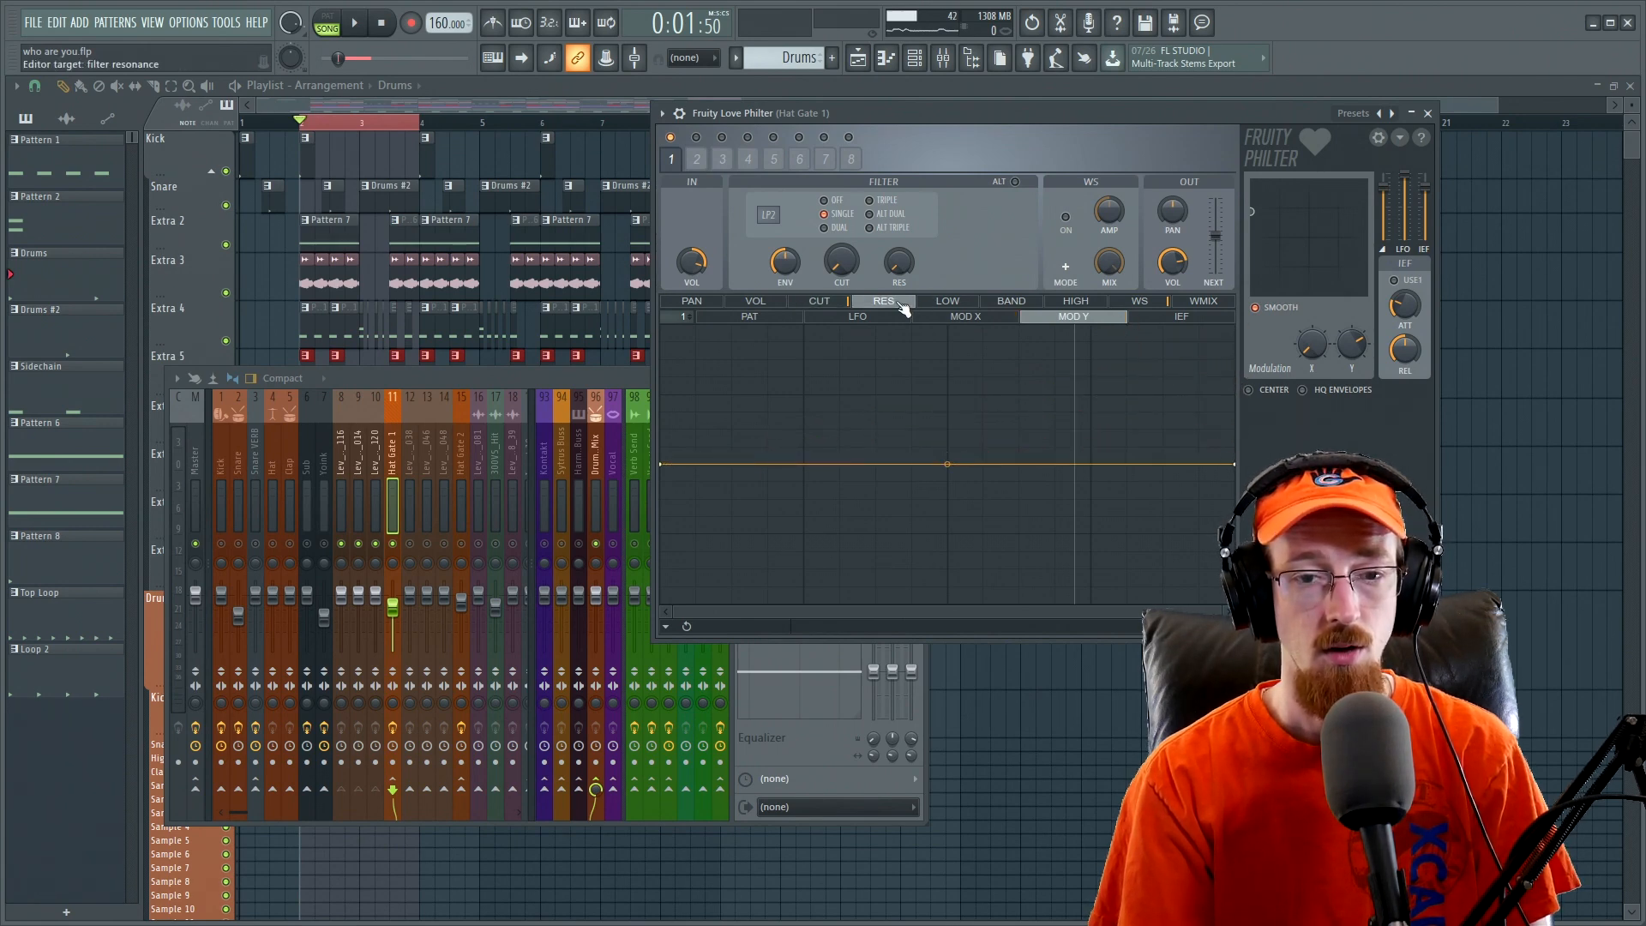
{"action": "left_click_drag", "start_coordinate": [1237, 463], "coordinate": [1235, 326]}
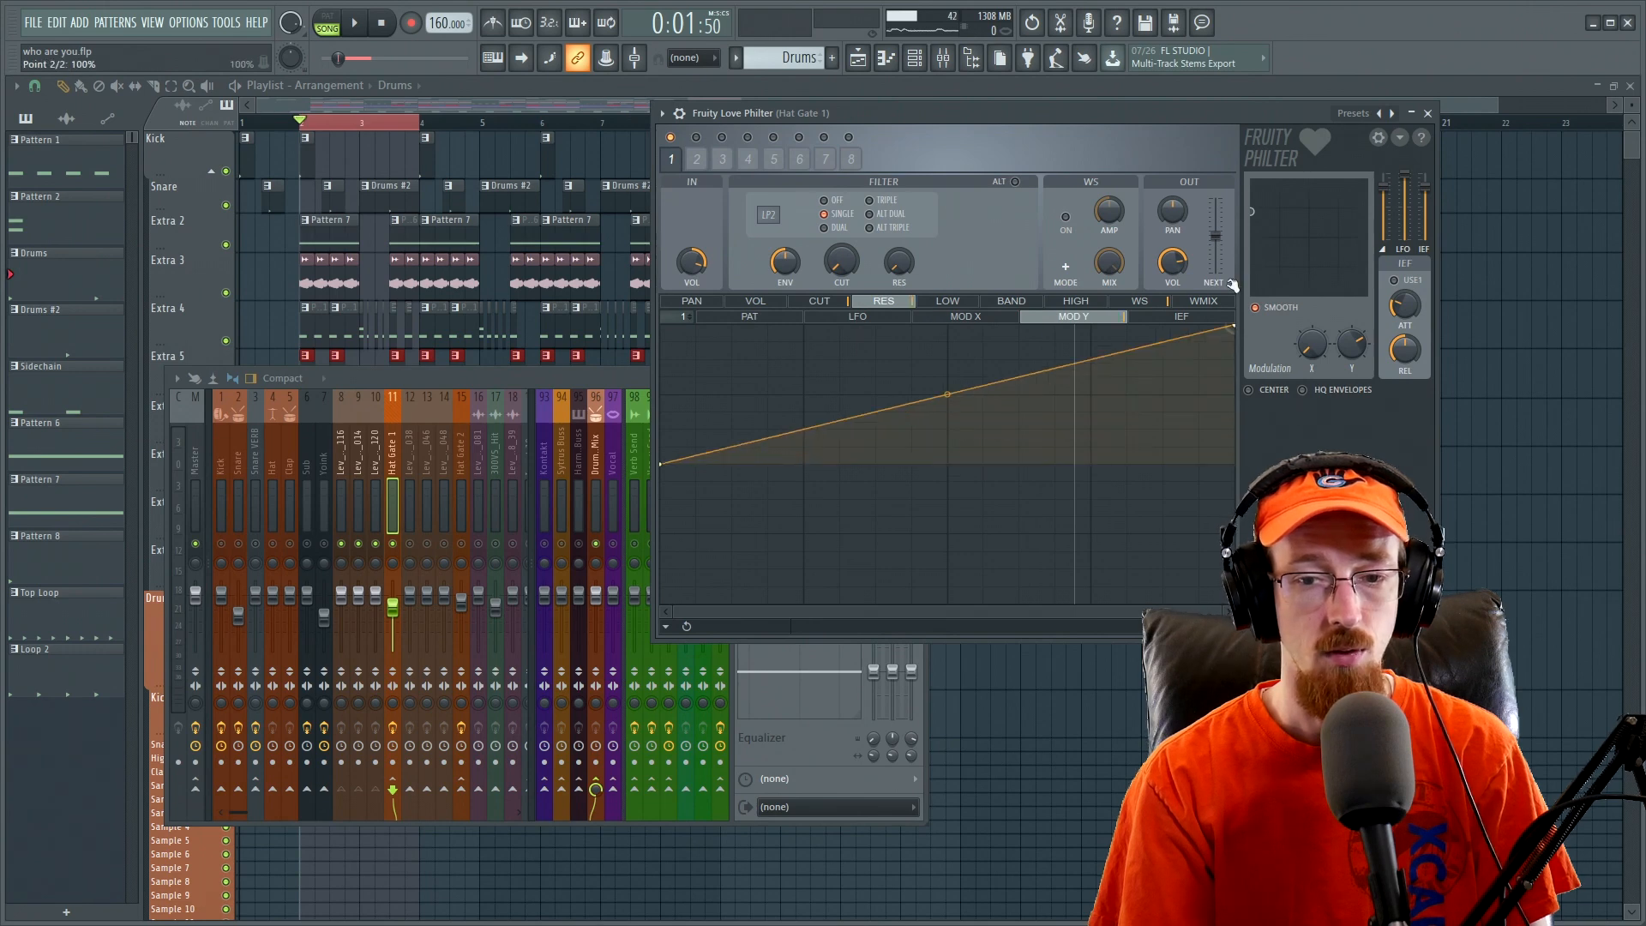
{"action": "key", "text": "space"}
{"action": "left_click_drag", "start_coordinate": [1252, 220], "coordinate": [1358, 179]}
{"action": "key", "text": "space"}
- Return to the cutoff's Mod X mapping, remove its intermediate points, and straighten the remaining curve
{"action": "left_click", "coordinate": [819, 302]}
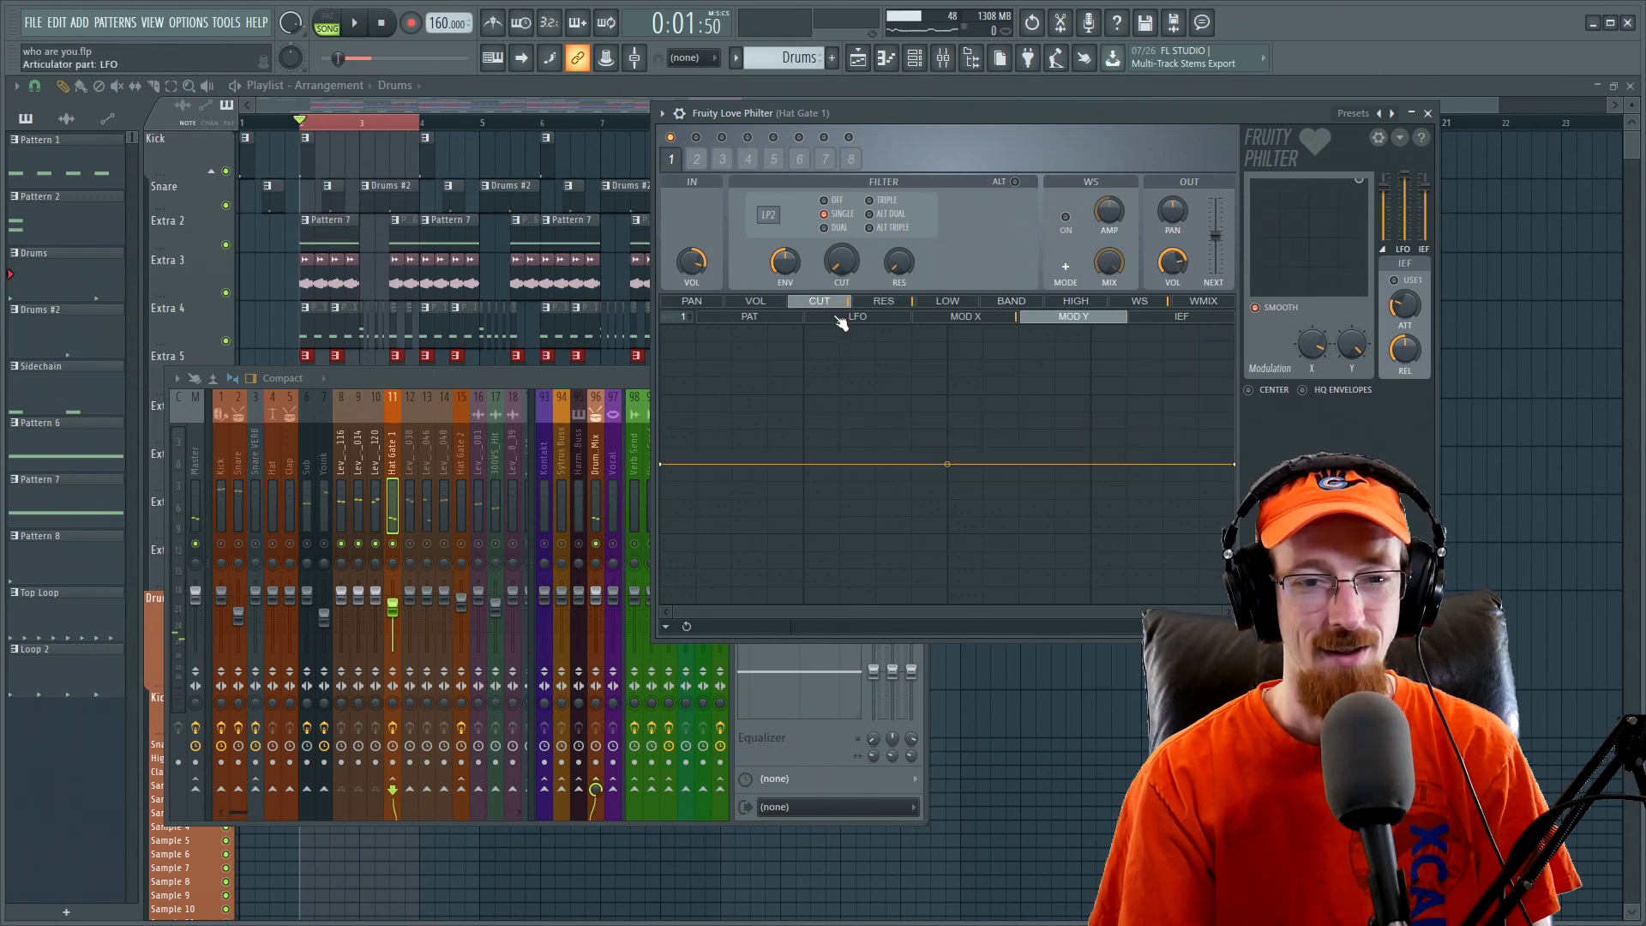
{"action": "left_click", "coordinate": [960, 317]}
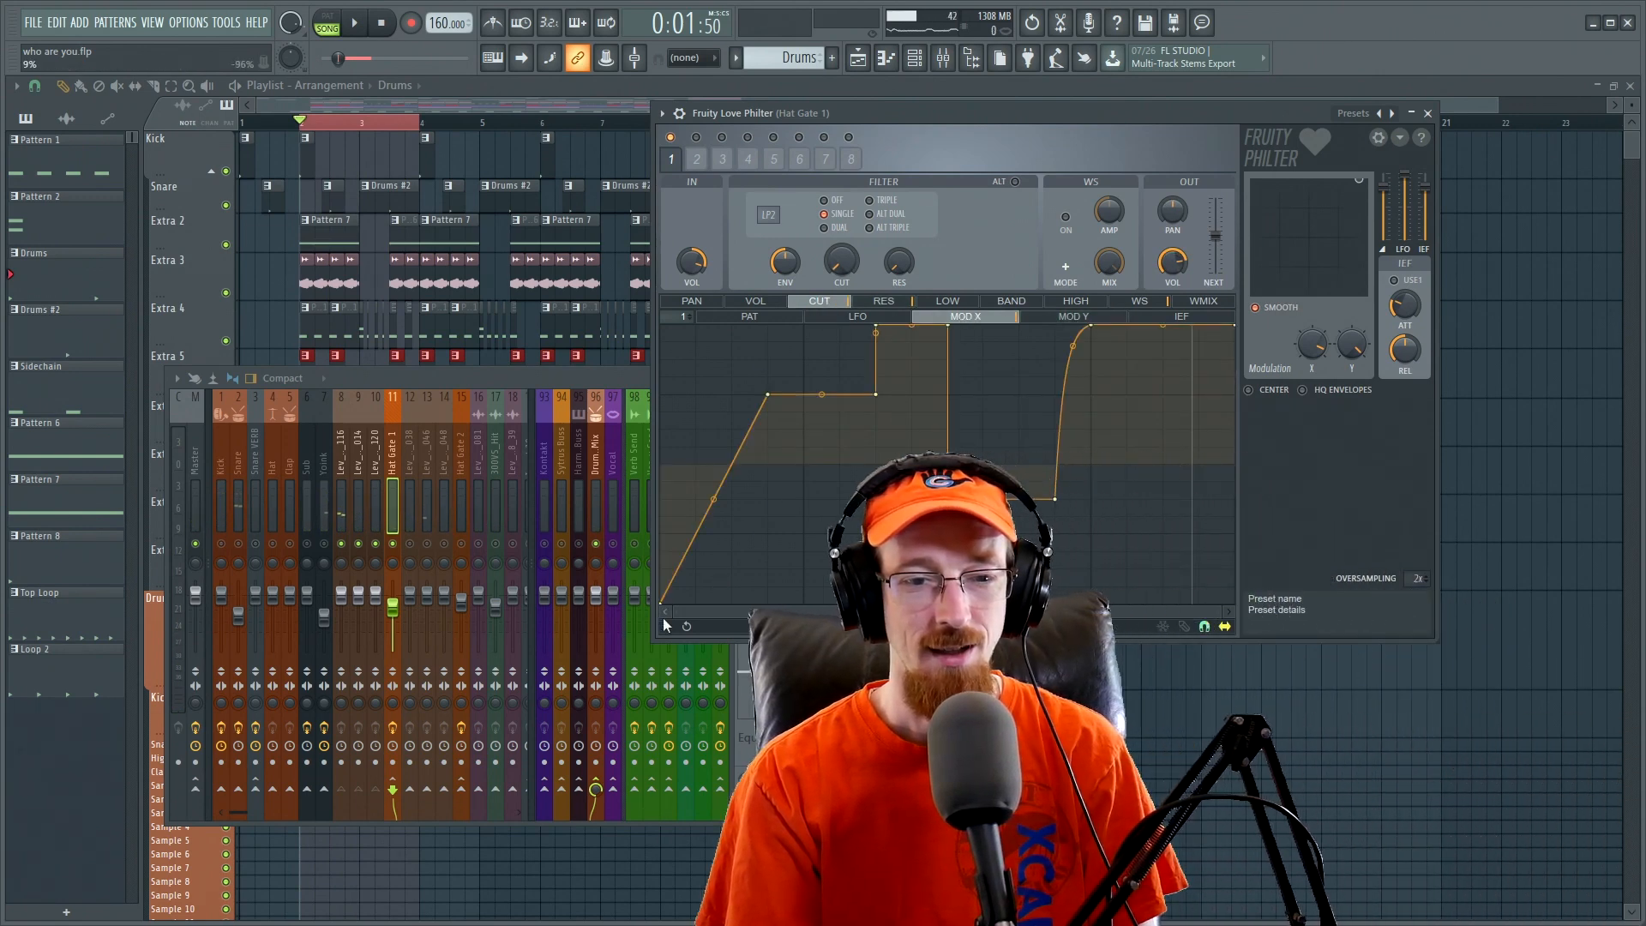
{"action": "left_click_drag", "start_coordinate": [1359, 225], "coordinate": [1342, 198]}
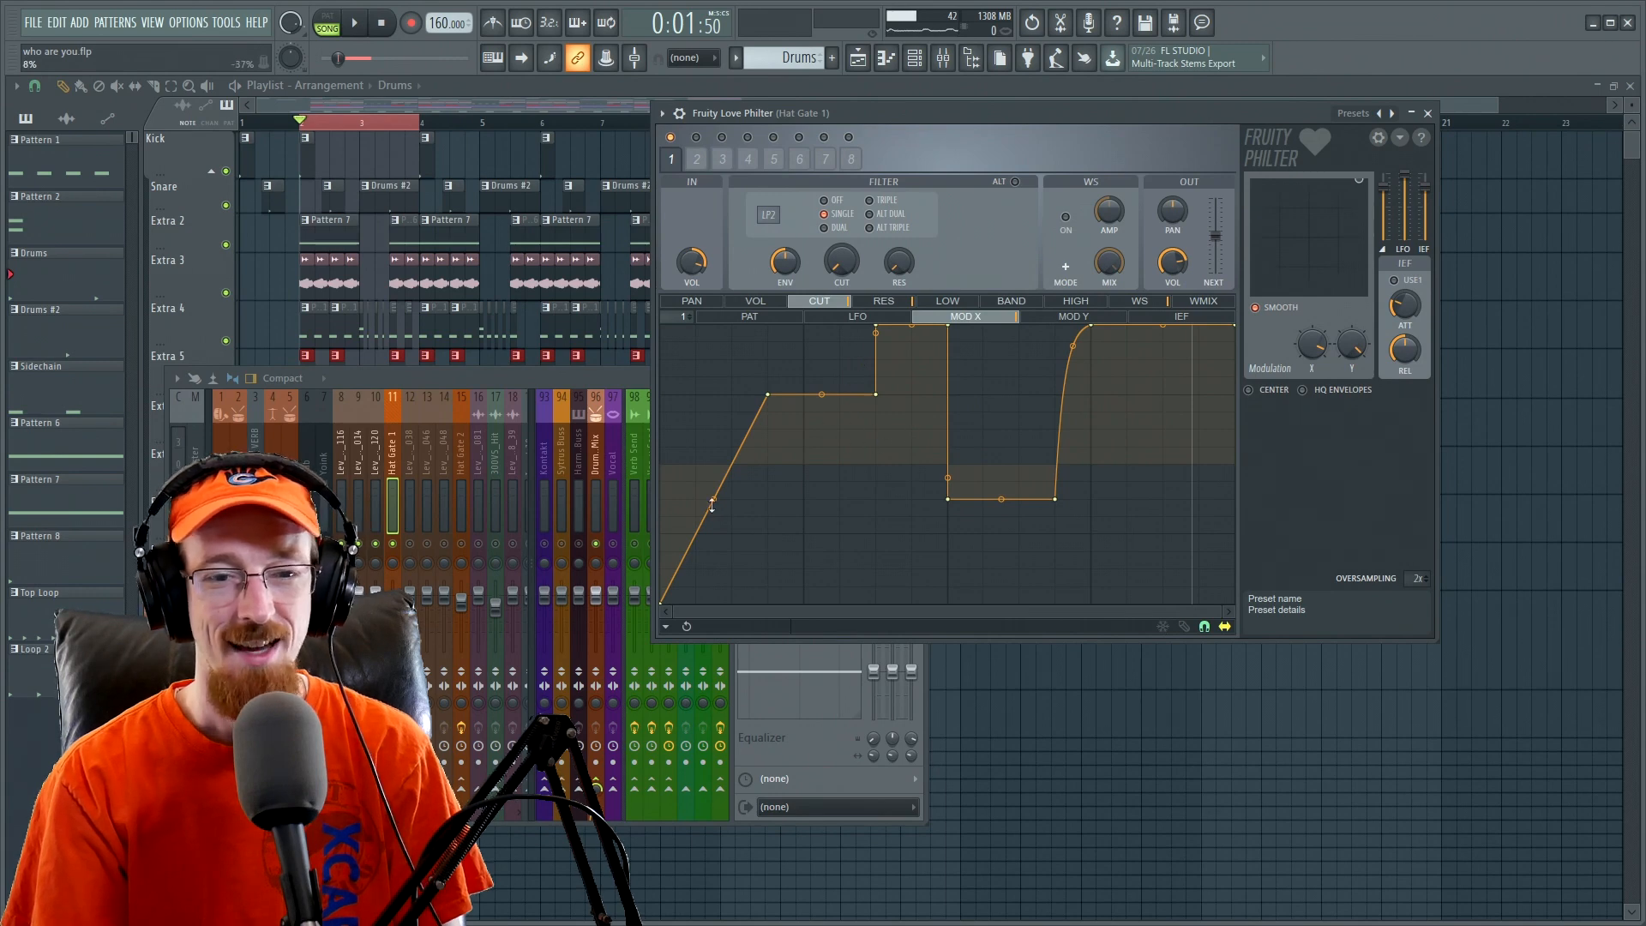
{"action": "right_click", "coordinate": [770, 395]}
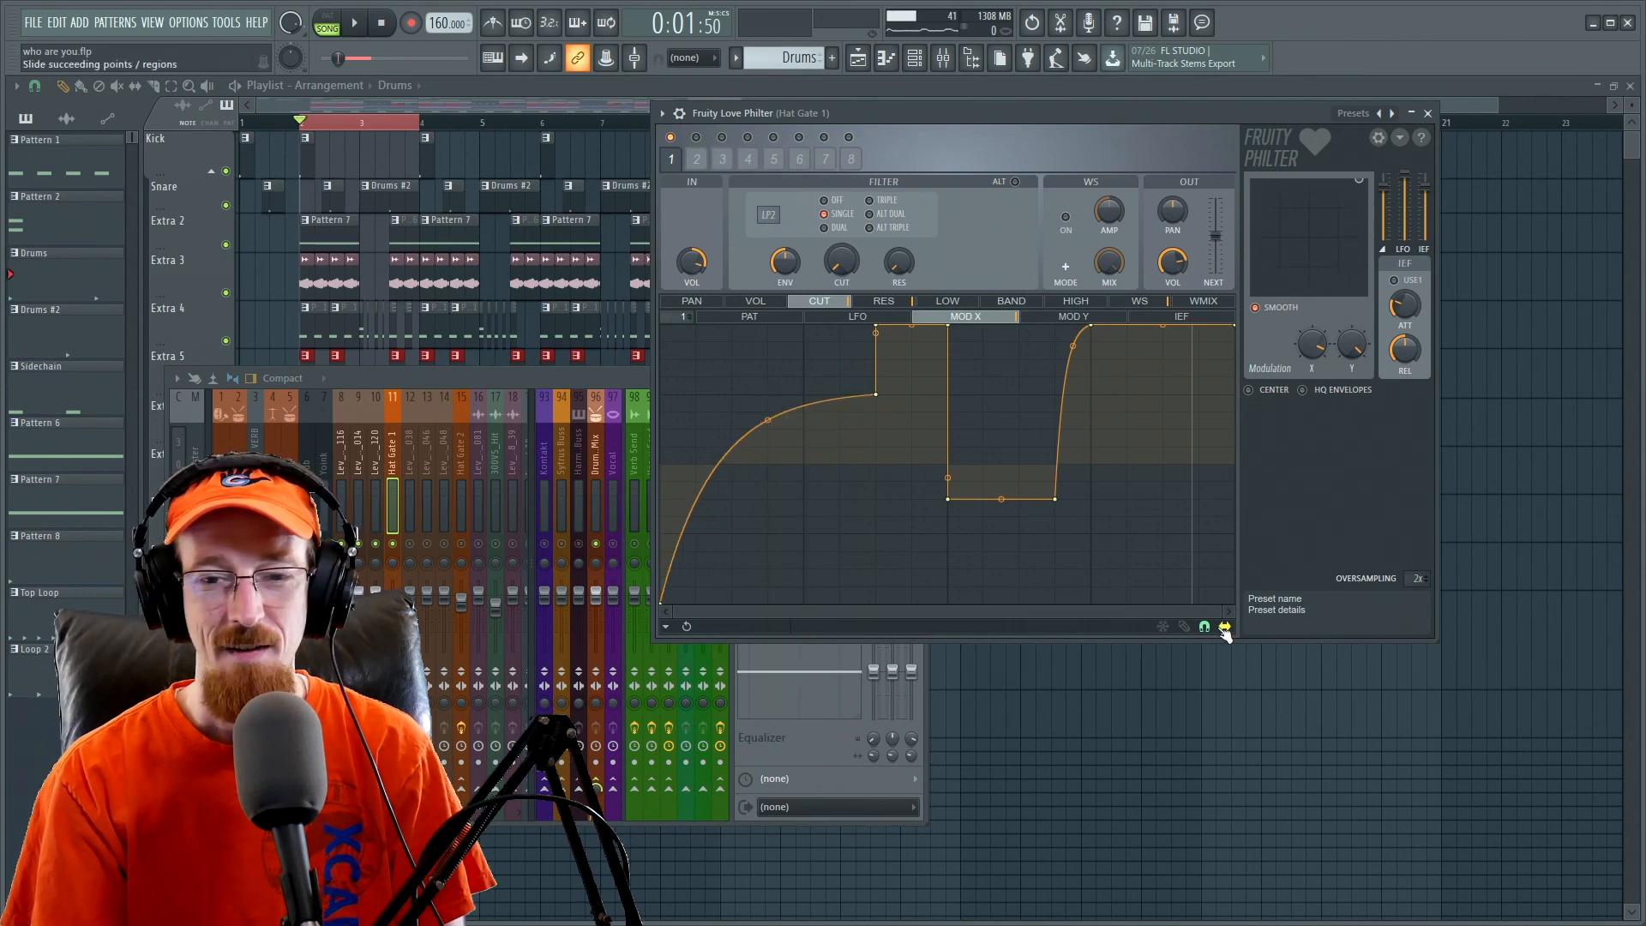
{"action": "mouse_move", "coordinate": [817, 395]}
{"action": "left_mouse_down"}
{"action": "mouse_move", "coordinate": [1093, 391]}
{"action": "mouse_move", "coordinate": [1168, 367]}
{"action": "left_mouse_up"}
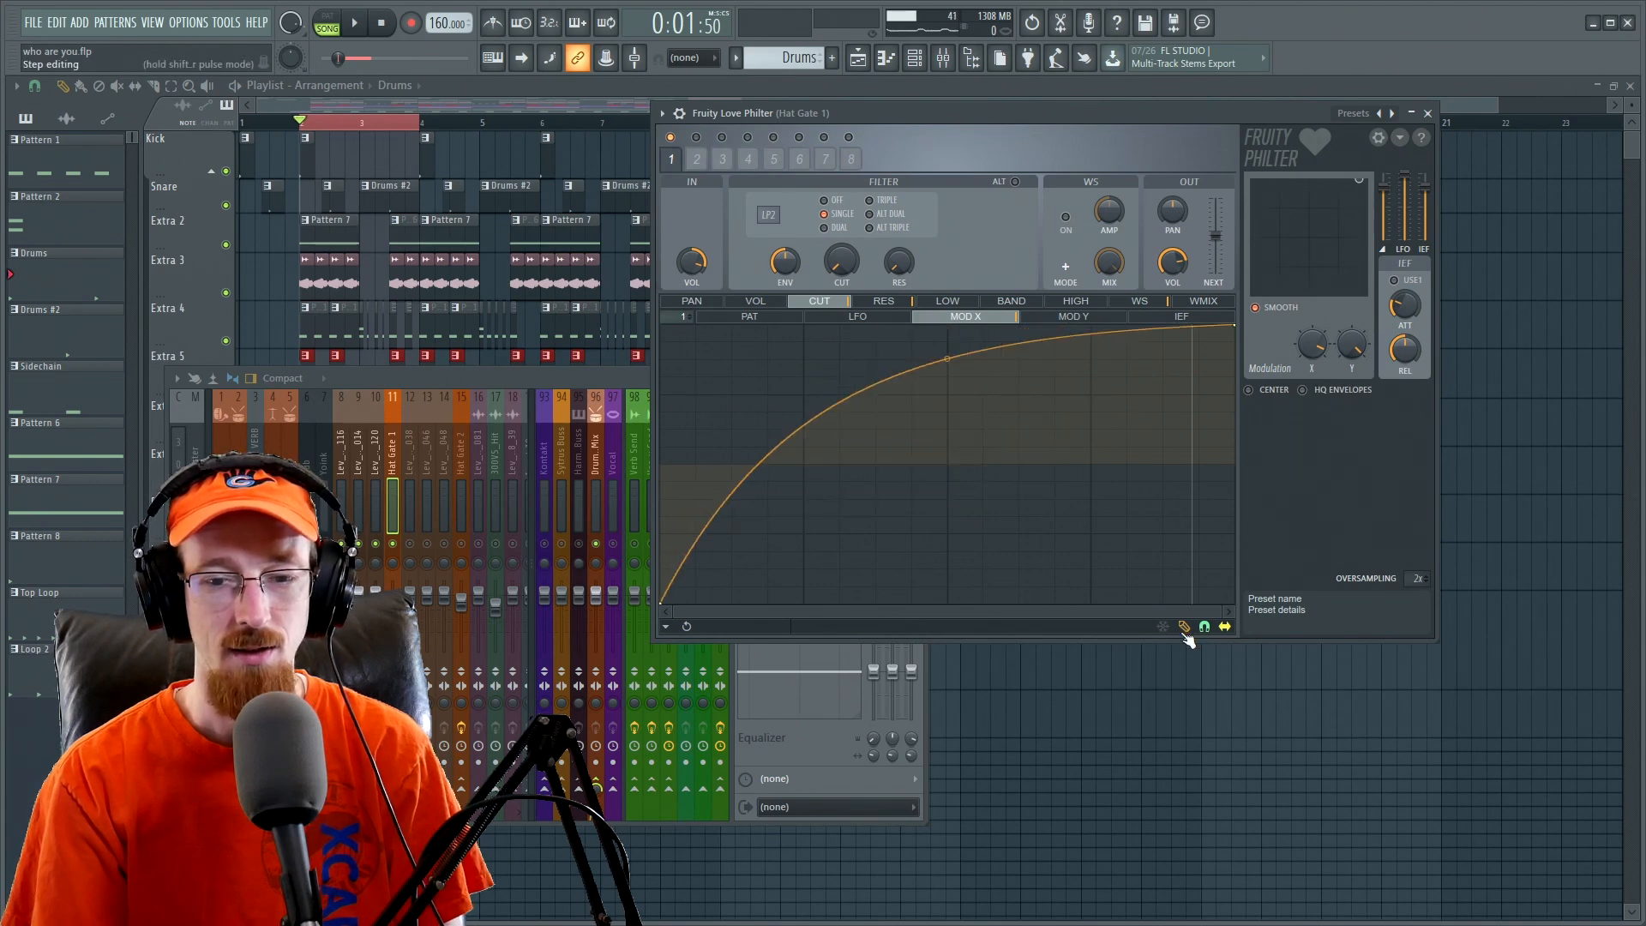
{"action": "left_click_drag", "start_coordinate": [947, 358], "coordinate": [947, 463]}
- Switch to the cutoff's pattern envelope and slightly lower its middle peak
{"action": "left_click", "coordinate": [749, 317]}
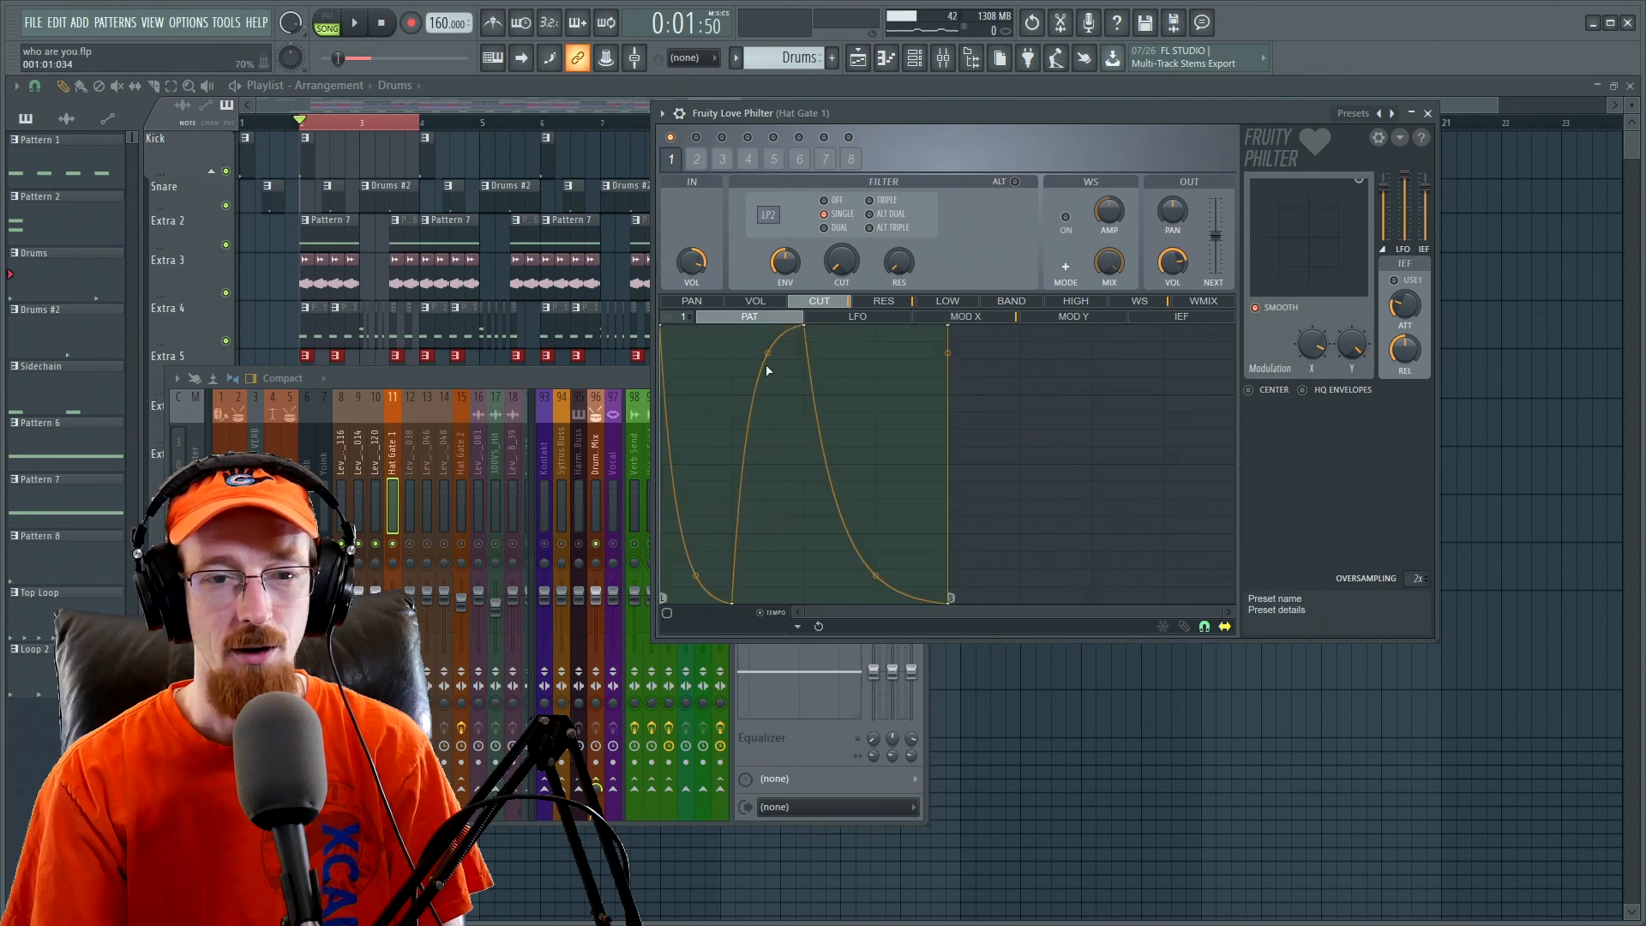
{"action": "mouse_move", "coordinate": [806, 328]}
{"action": "left_mouse_down"}
{"action": "mouse_move", "coordinate": [734, 338]}
{"action": "mouse_move", "coordinate": [948, 338]}
{"action": "mouse_move", "coordinate": [804, 342]}
{"action": "left_mouse_up"}
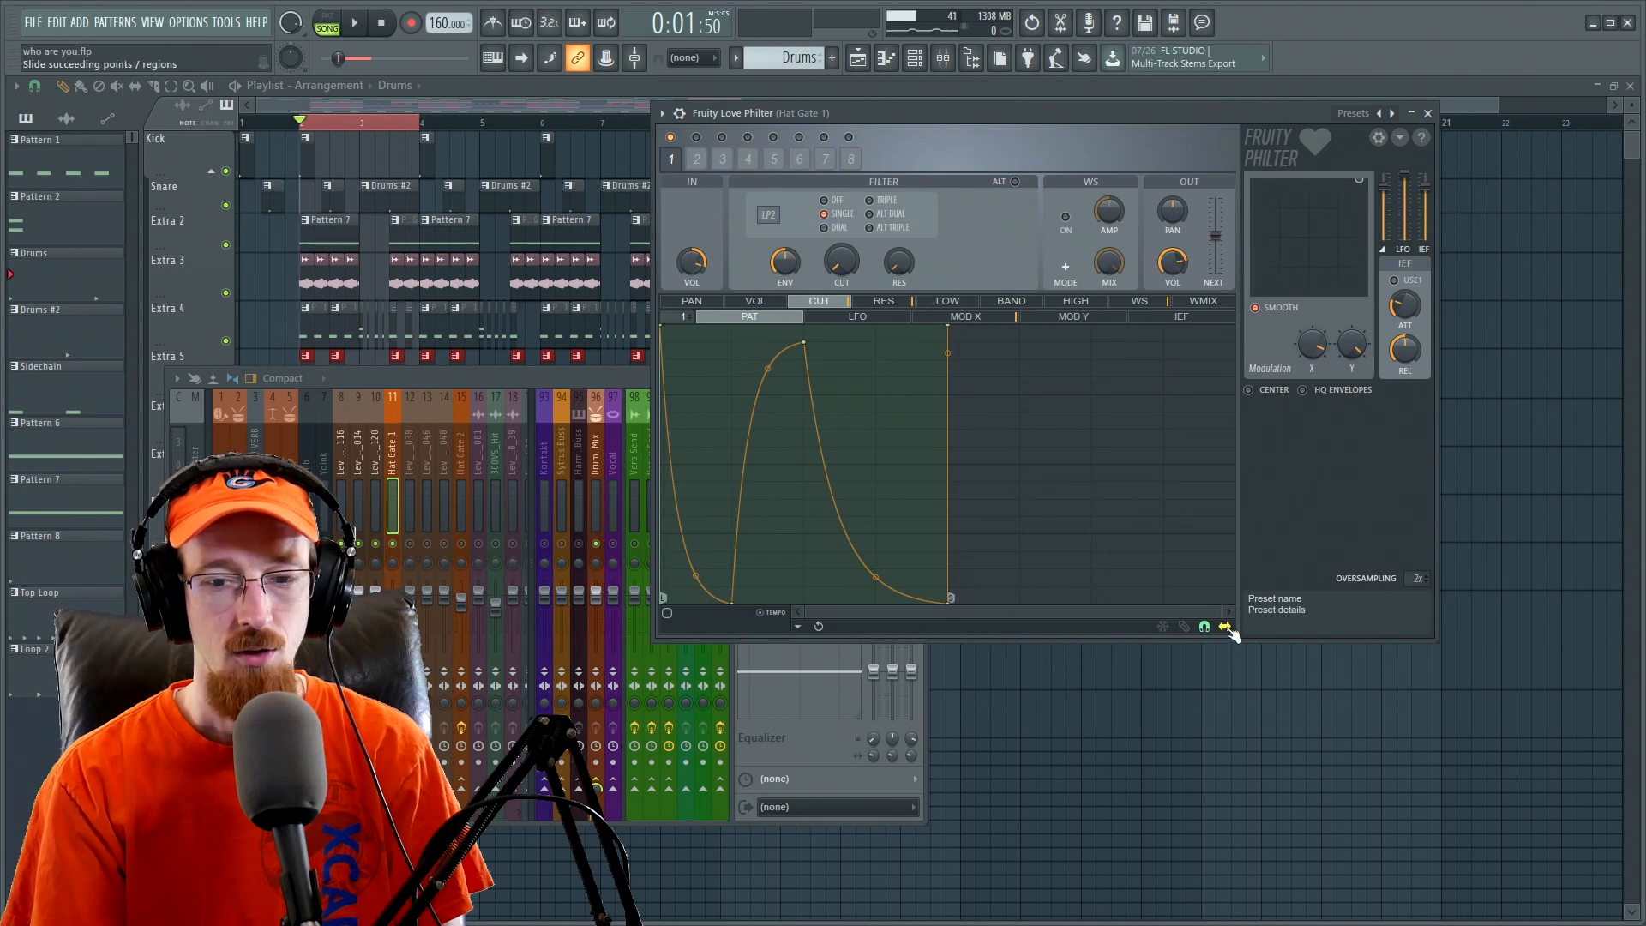
- Lower the middle peak of the cutoff's pattern envelope and bring up the cutoff's input envelope follower (IEF) mapping
{"action": "mouse_move", "coordinate": [780, 352]}
{"action": "left_mouse_down"}
{"action": "mouse_move", "coordinate": [736, 339]}
{"action": "mouse_move", "coordinate": [936, 355]}
{"action": "mouse_move", "coordinate": [735, 349]}
{"action": "mouse_move", "coordinate": [810, 357]}
{"action": "left_mouse_up"}
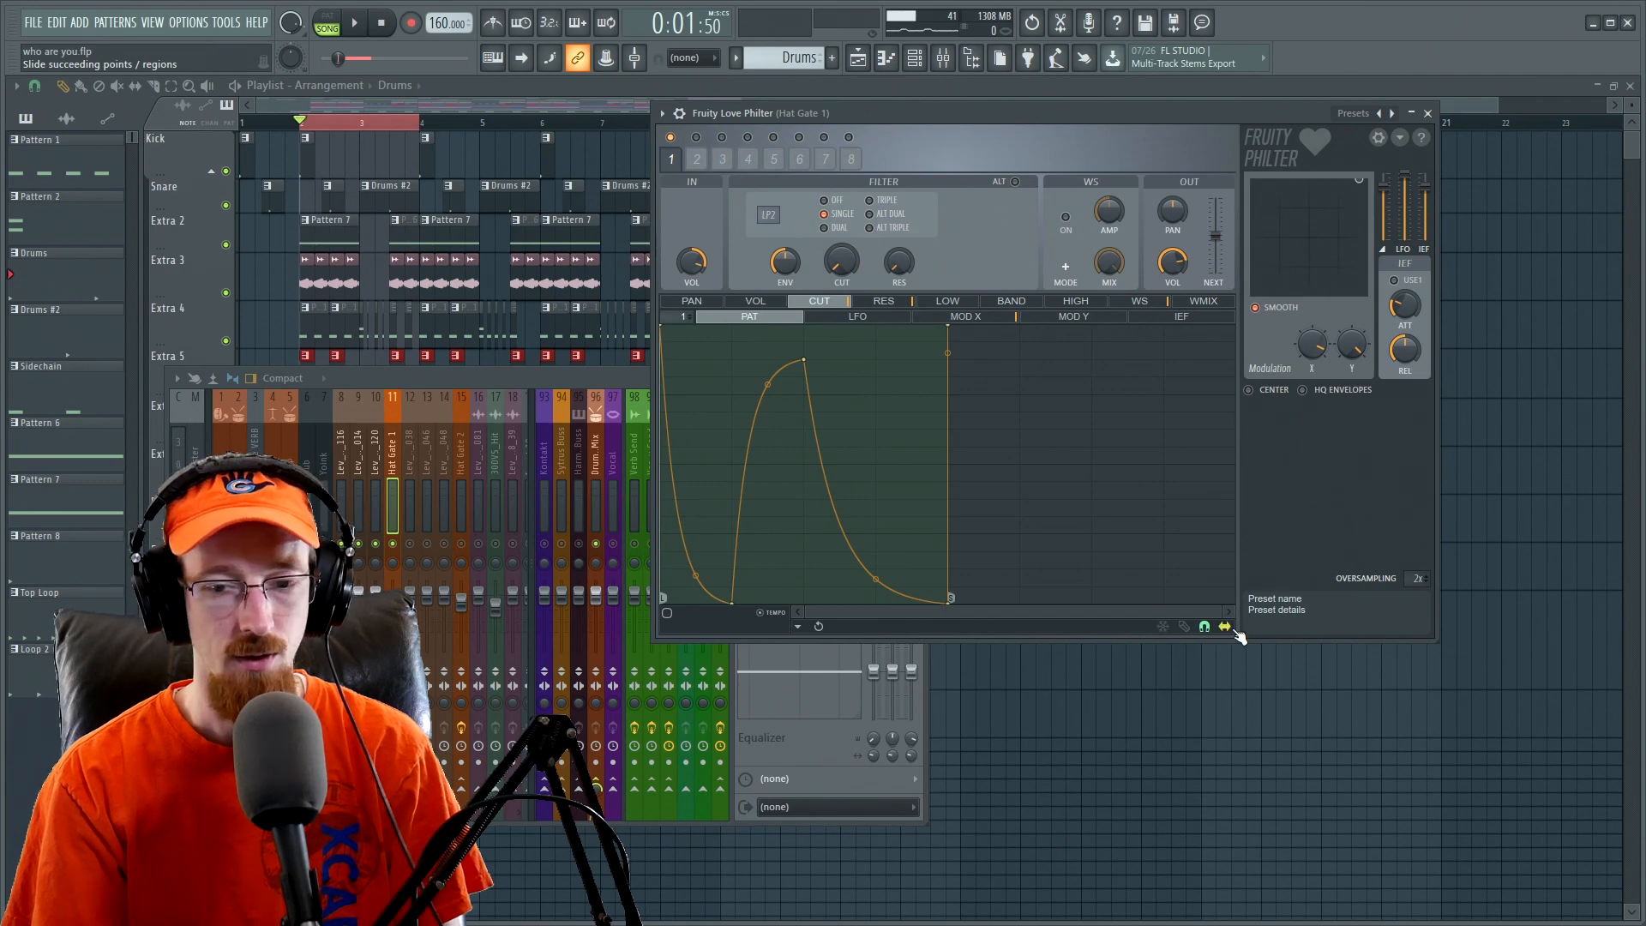
{"action": "left_click", "coordinate": [967, 317]}
{"action": "left_click", "coordinate": [1082, 316]}
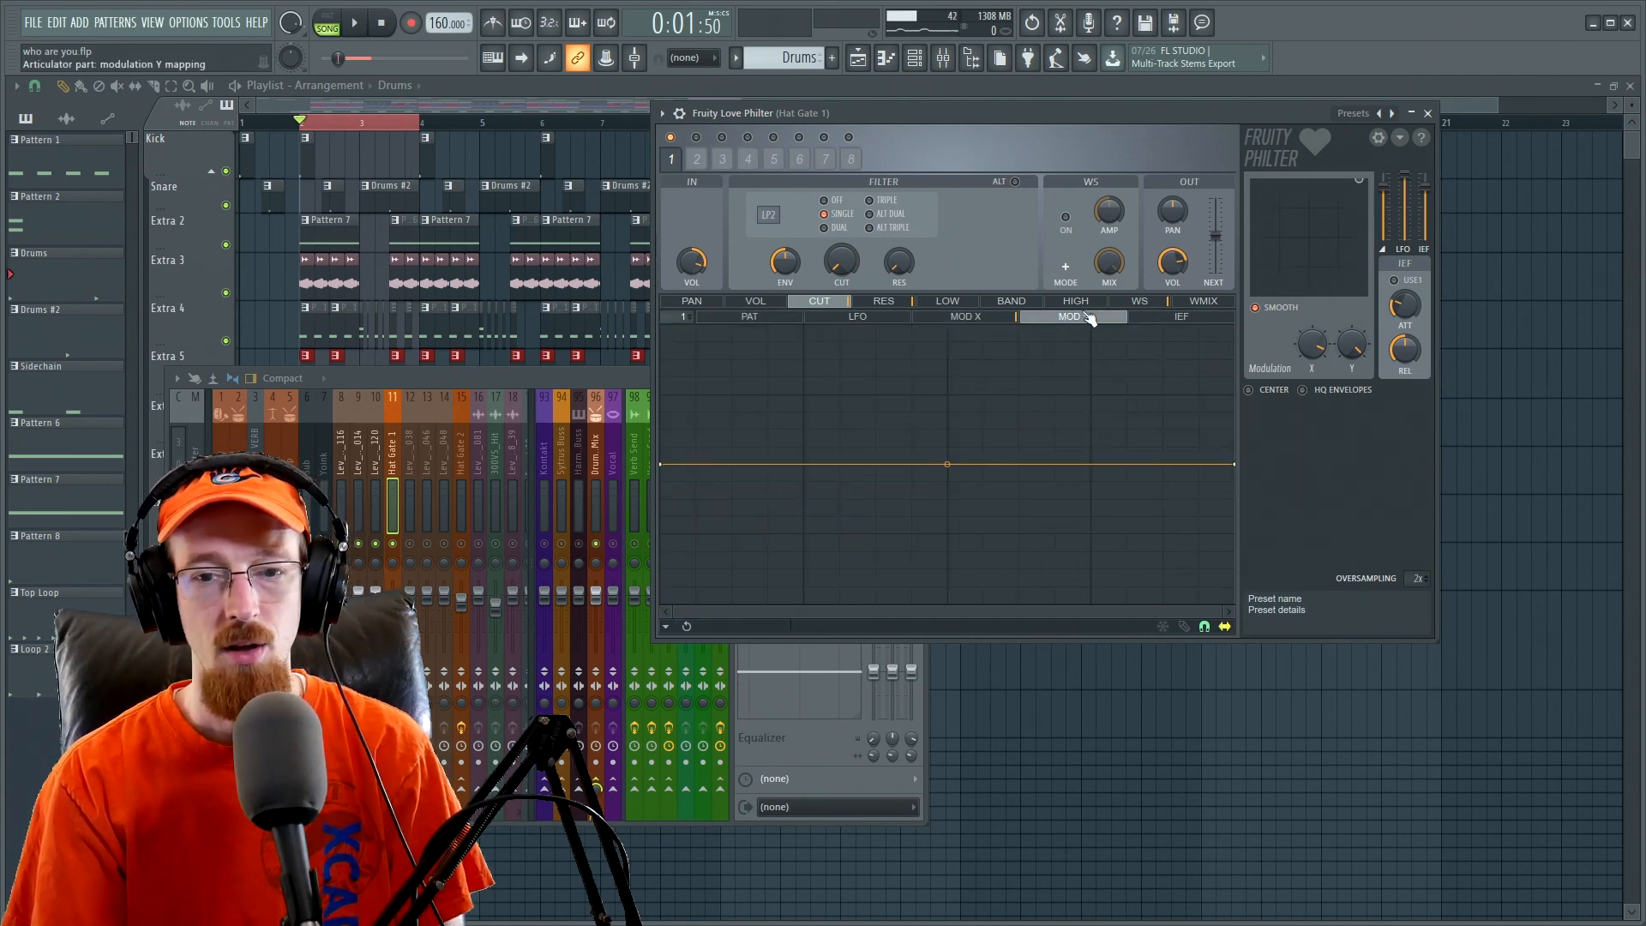
{"action": "left_click", "coordinate": [1177, 316]}
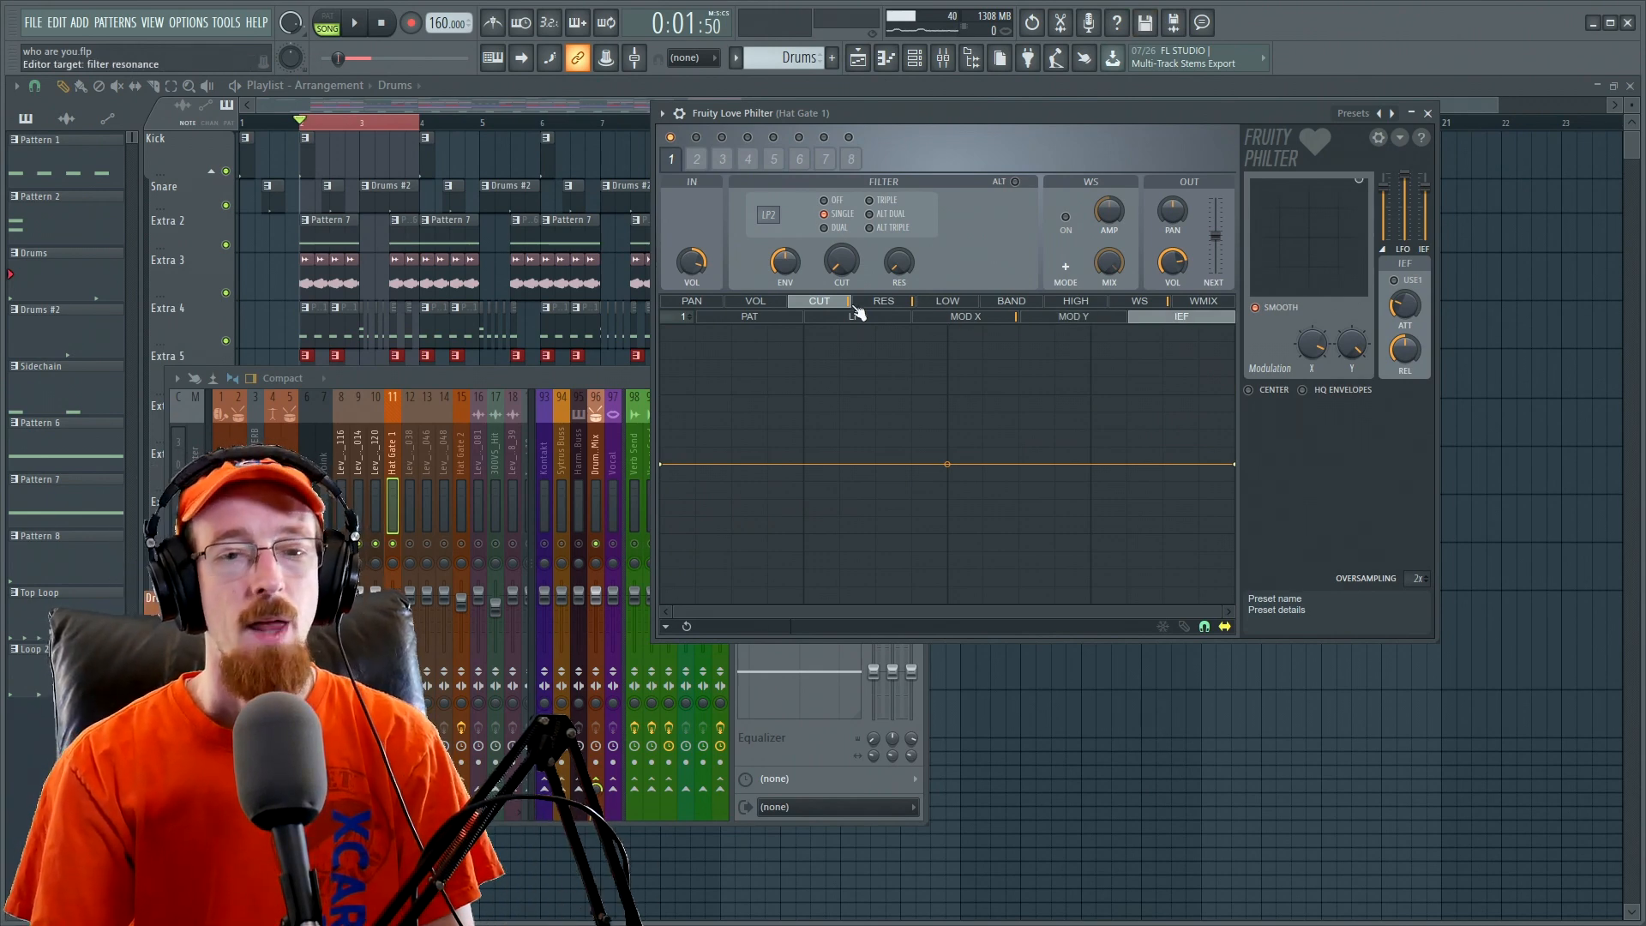
- Load the Default preset and shape the cutoff's IEF mapping into an upward-bowed ramp rising from the centre to the maximum
{"action": "left_click", "coordinate": [1386, 113]}
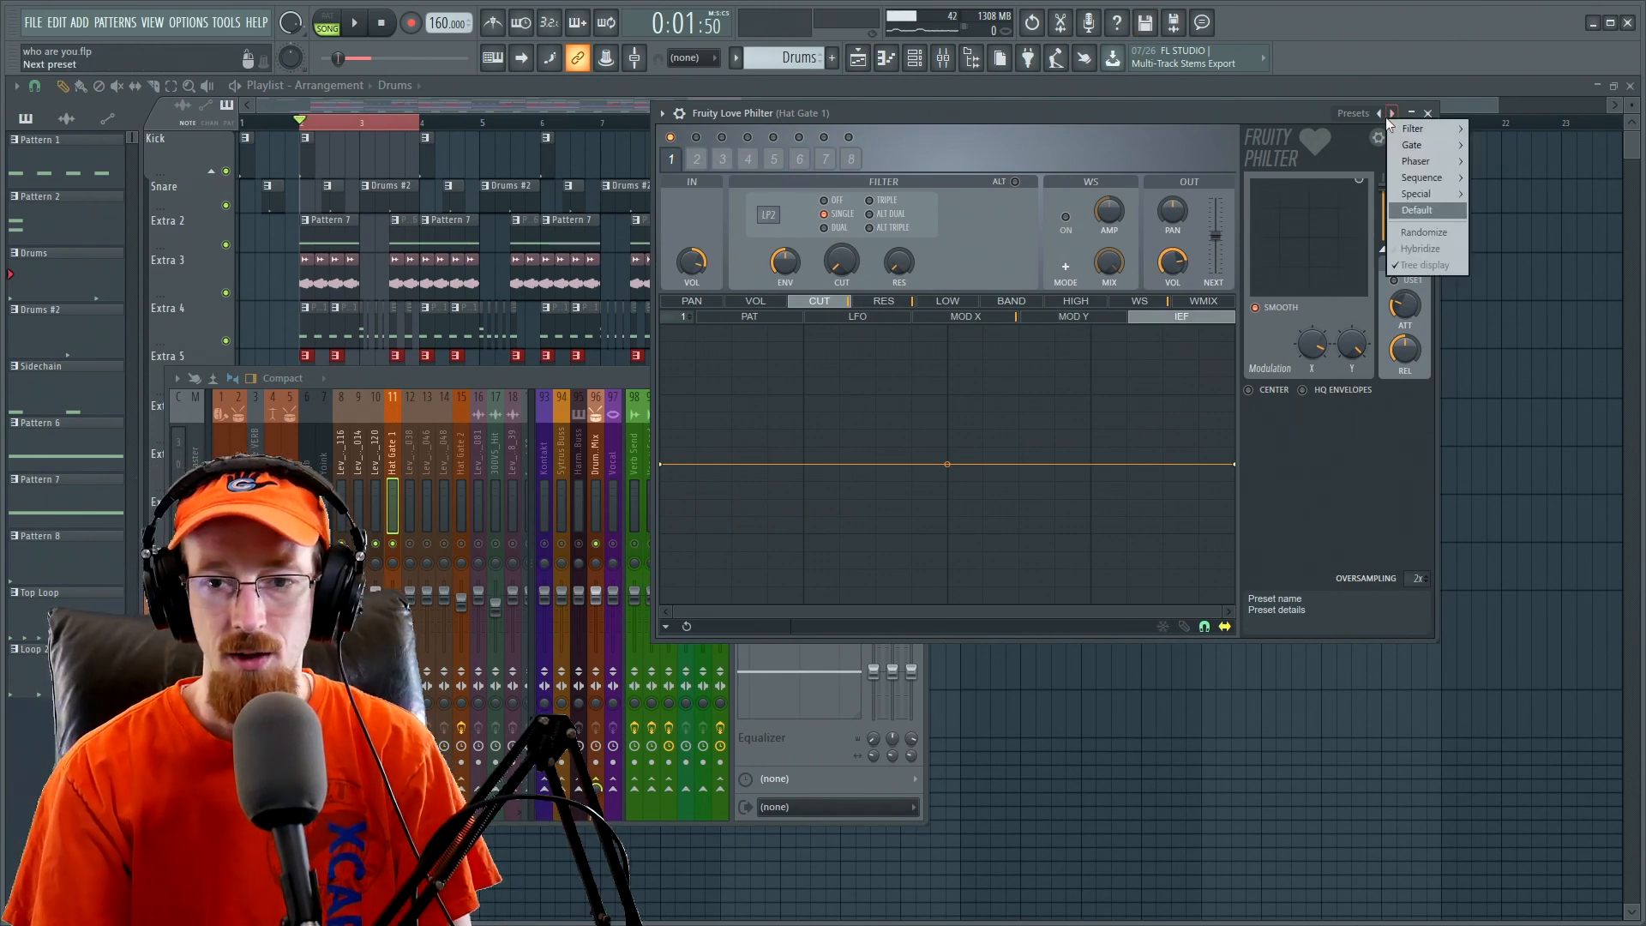
{"action": "left_click", "coordinate": [1423, 206]}
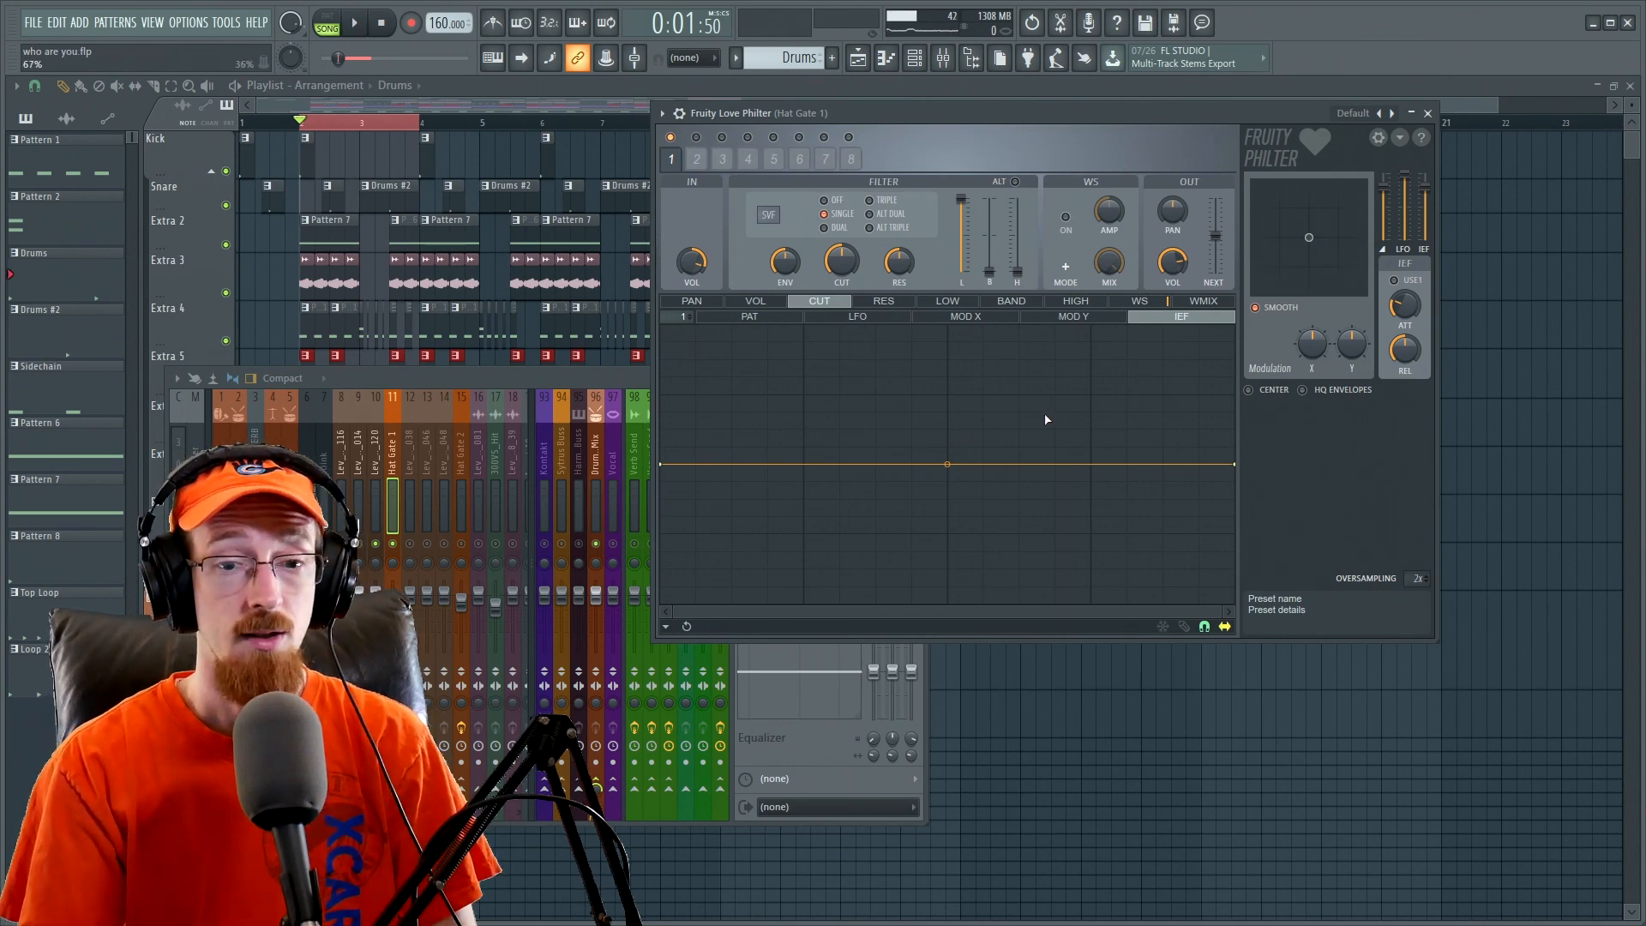
{"action": "left_click_drag", "start_coordinate": [1239, 466], "coordinate": [1235, 360]}
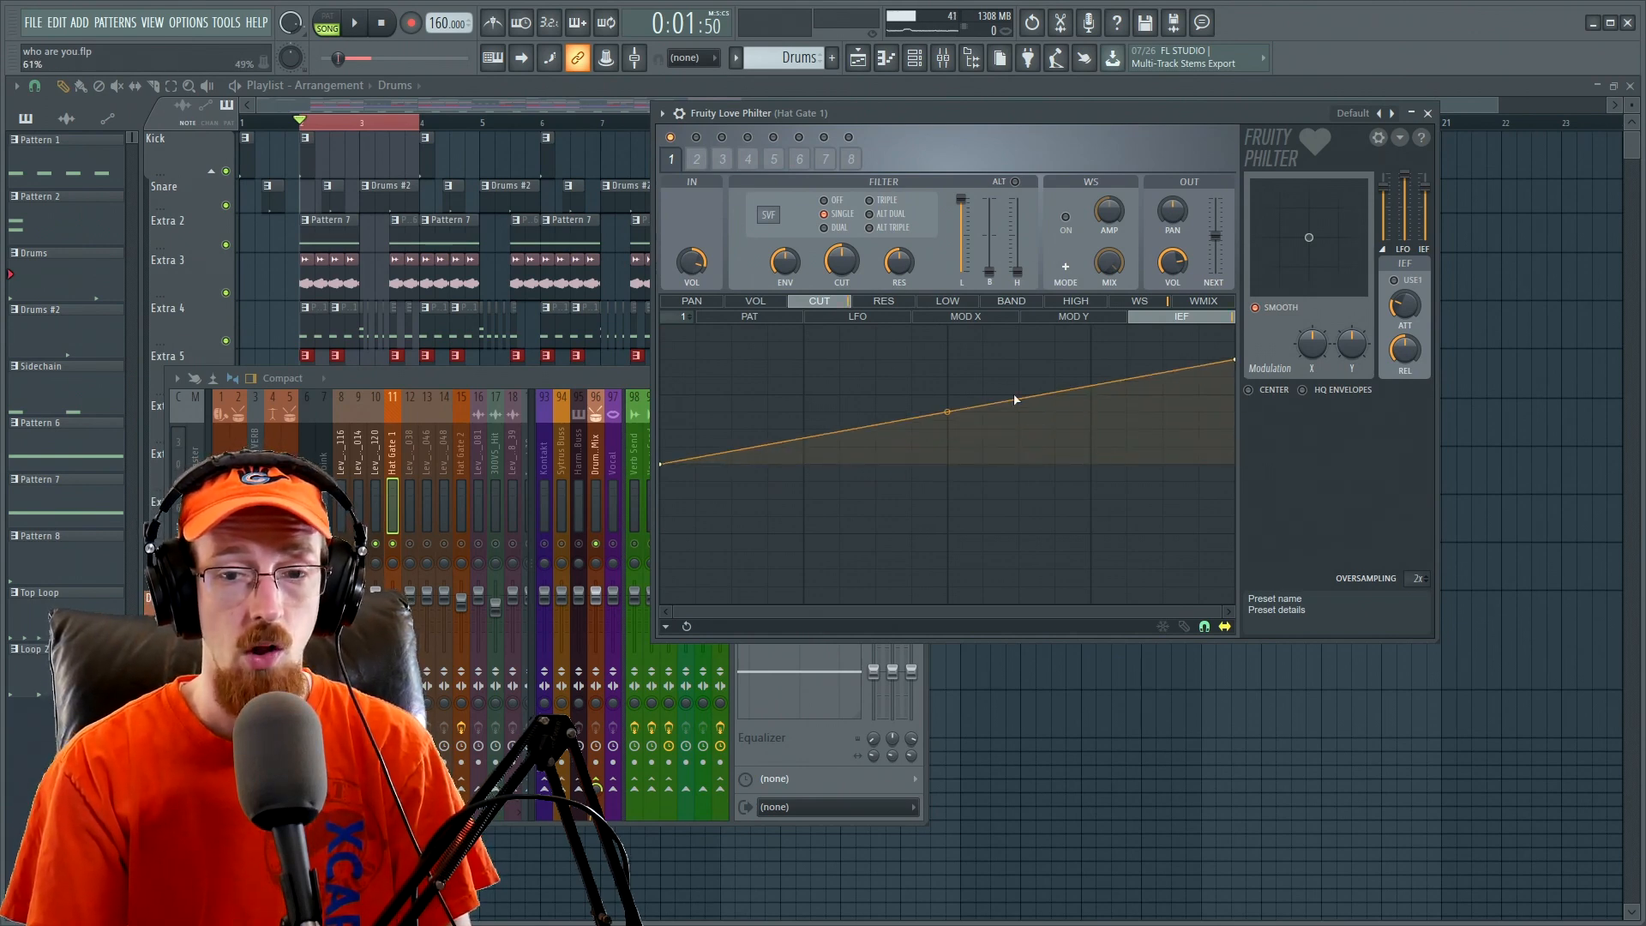
{"action": "left_click_drag", "start_coordinate": [1239, 363], "coordinate": [1231, 459]}
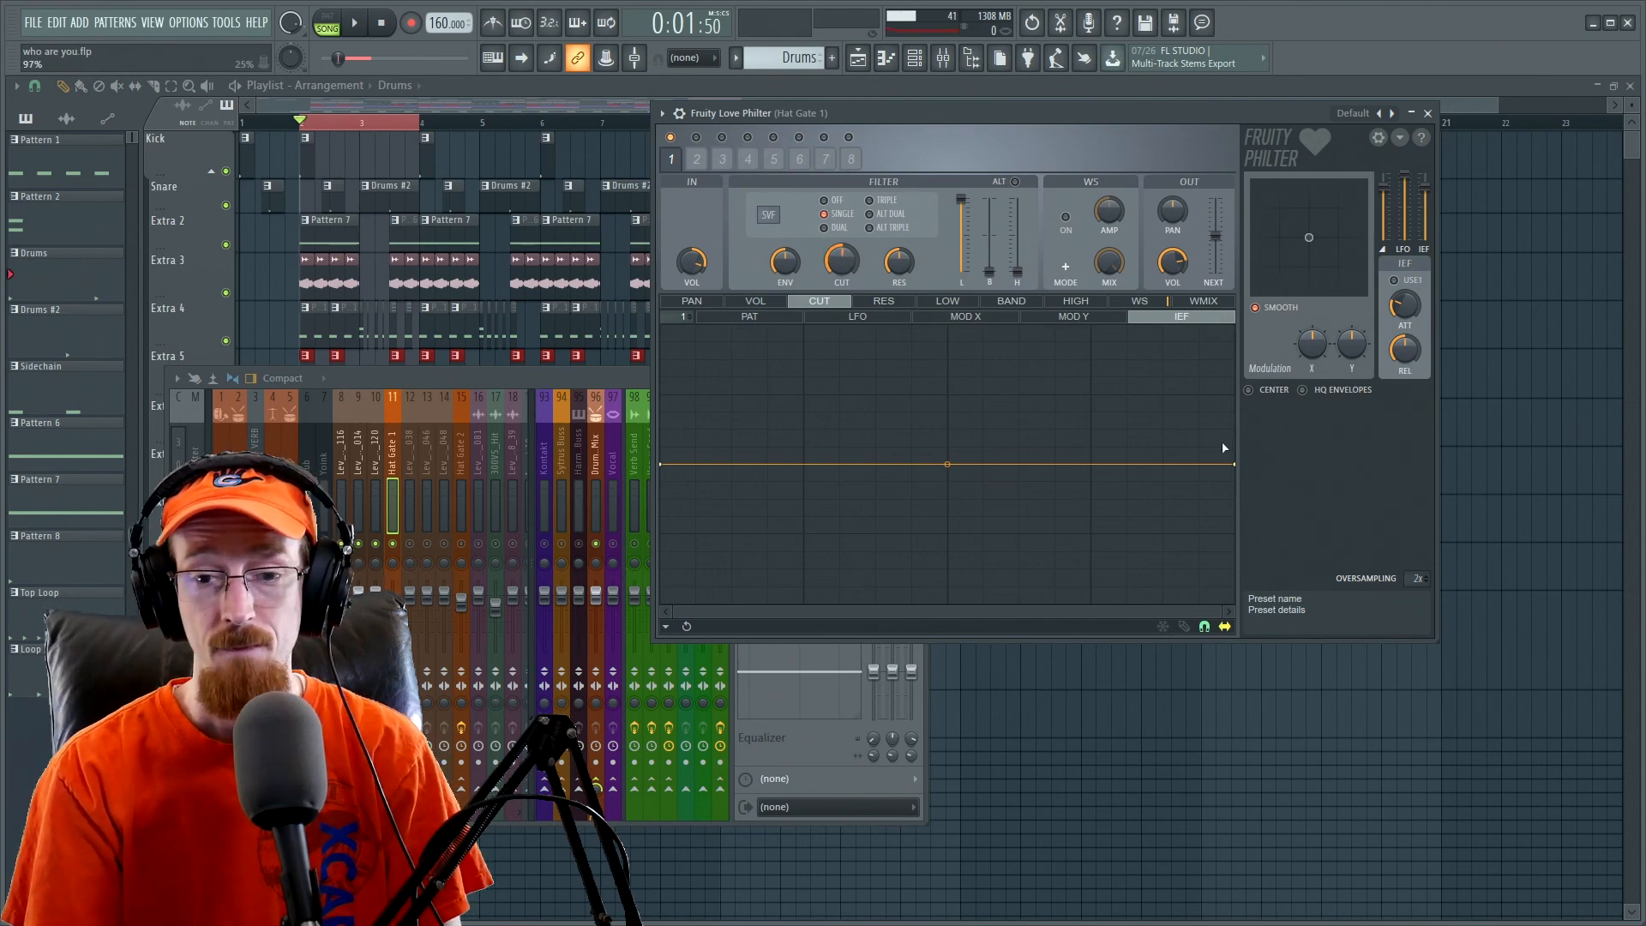
{"action": "left_click_drag", "start_coordinate": [1232, 467], "coordinate": [1237, 324]}
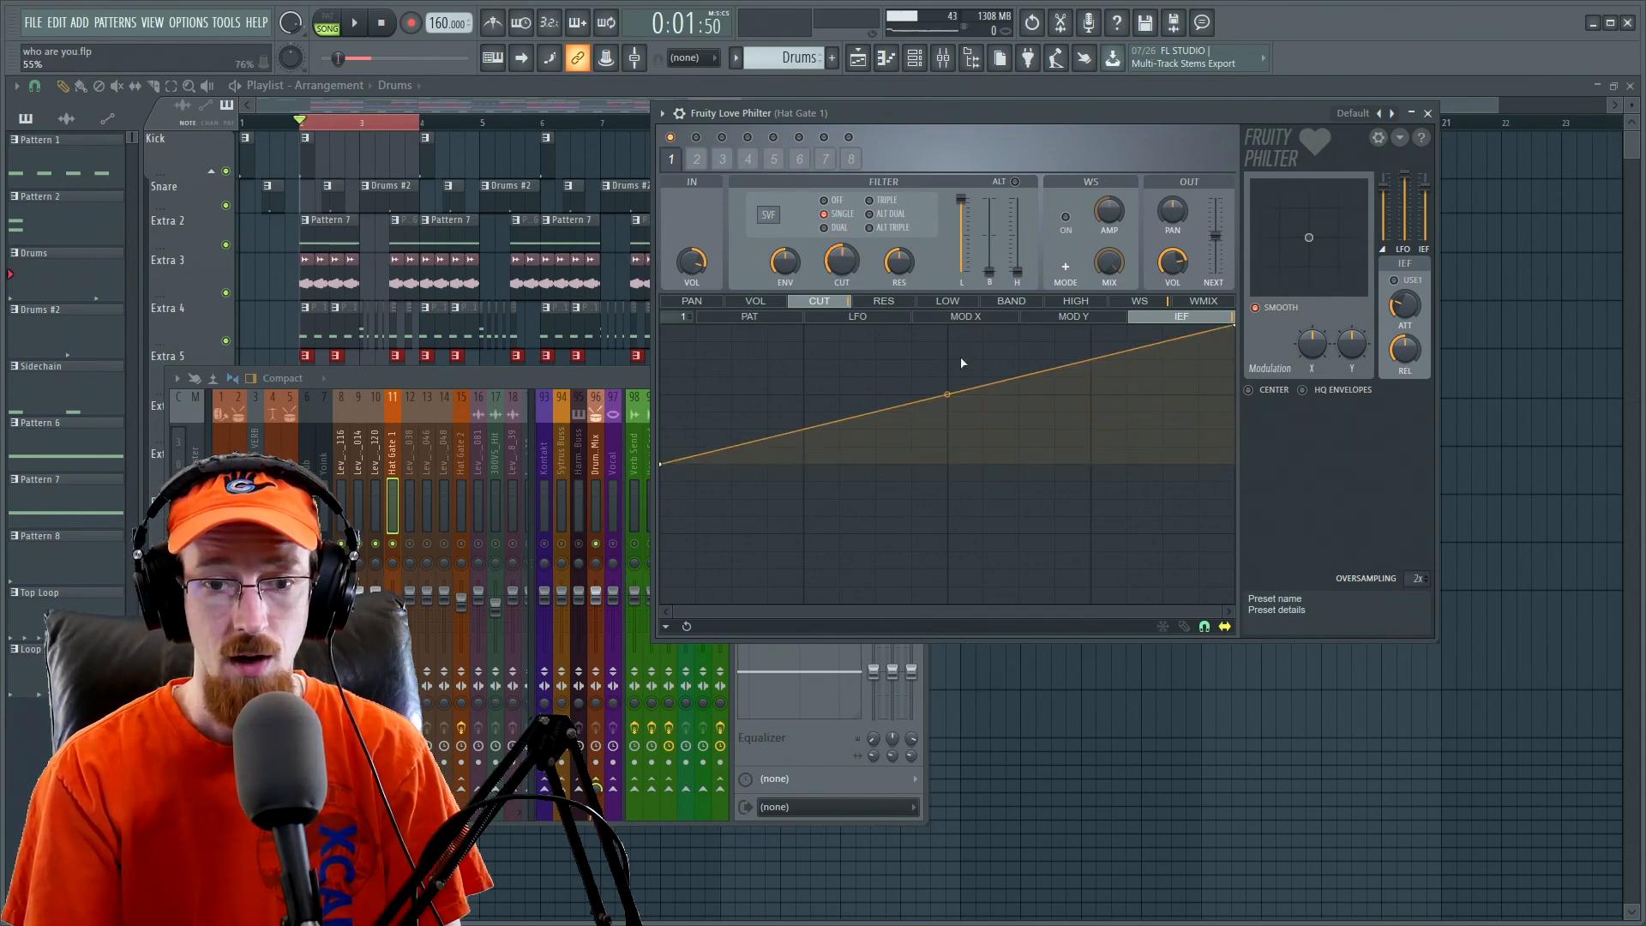
{"action": "left_click_drag", "start_coordinate": [948, 400], "coordinate": [948, 377]}
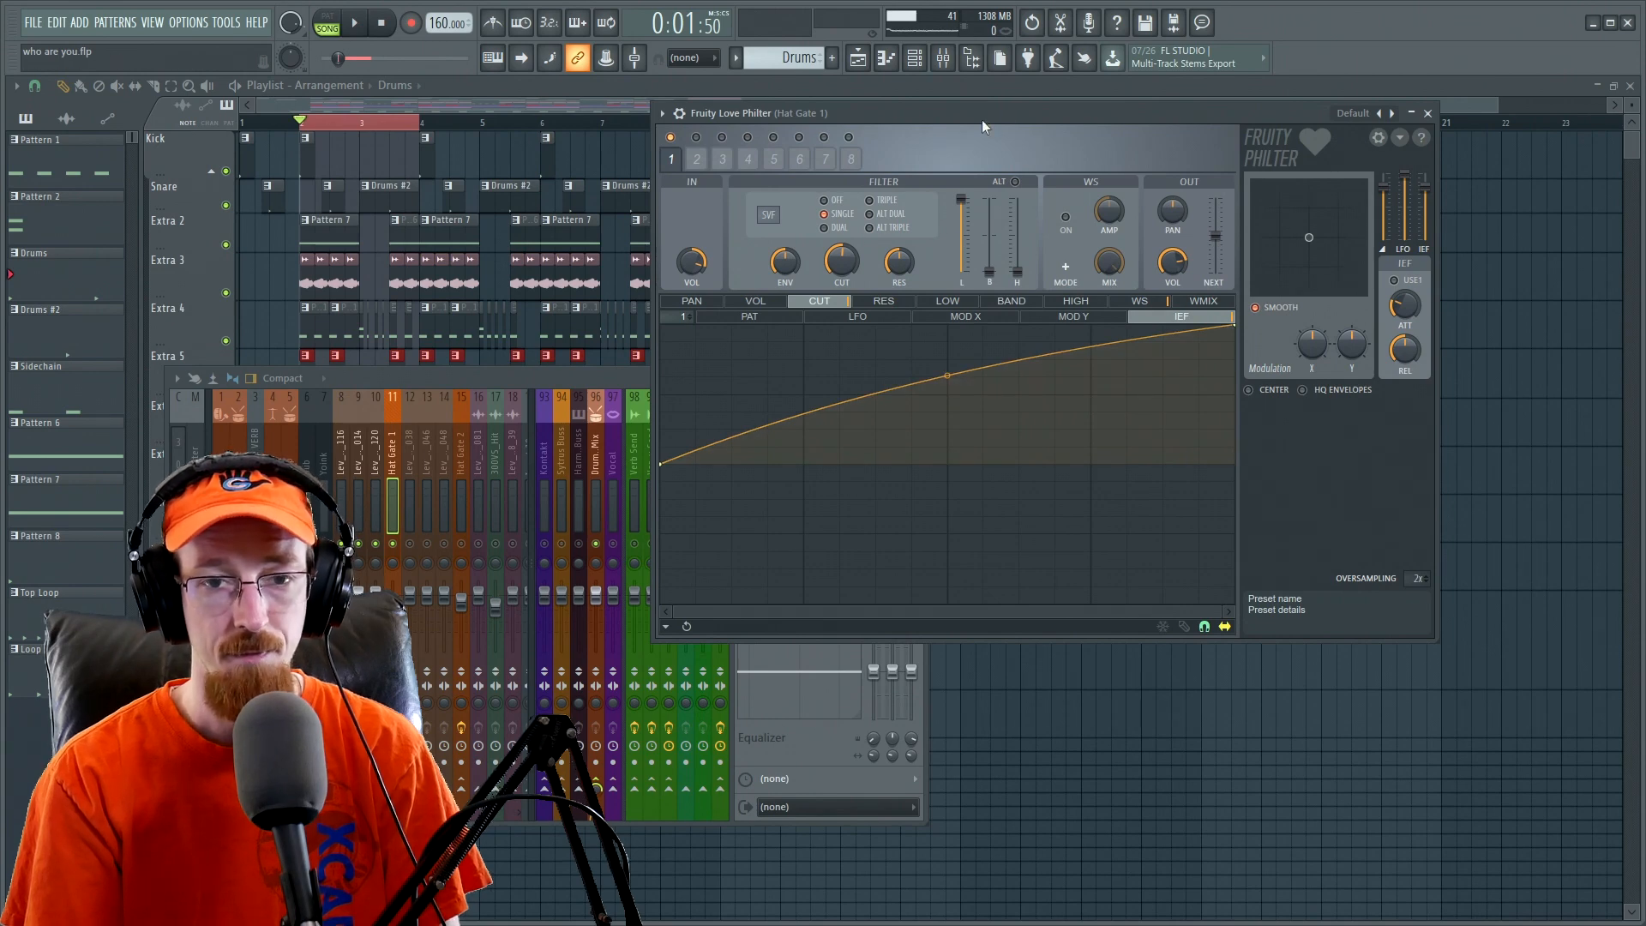
- Audition the IEF cutoff mapping during playback with resonance at 100%, inverting its ramp to the minimum before flattening it to the centre
{"action": "key", "text": "space"}
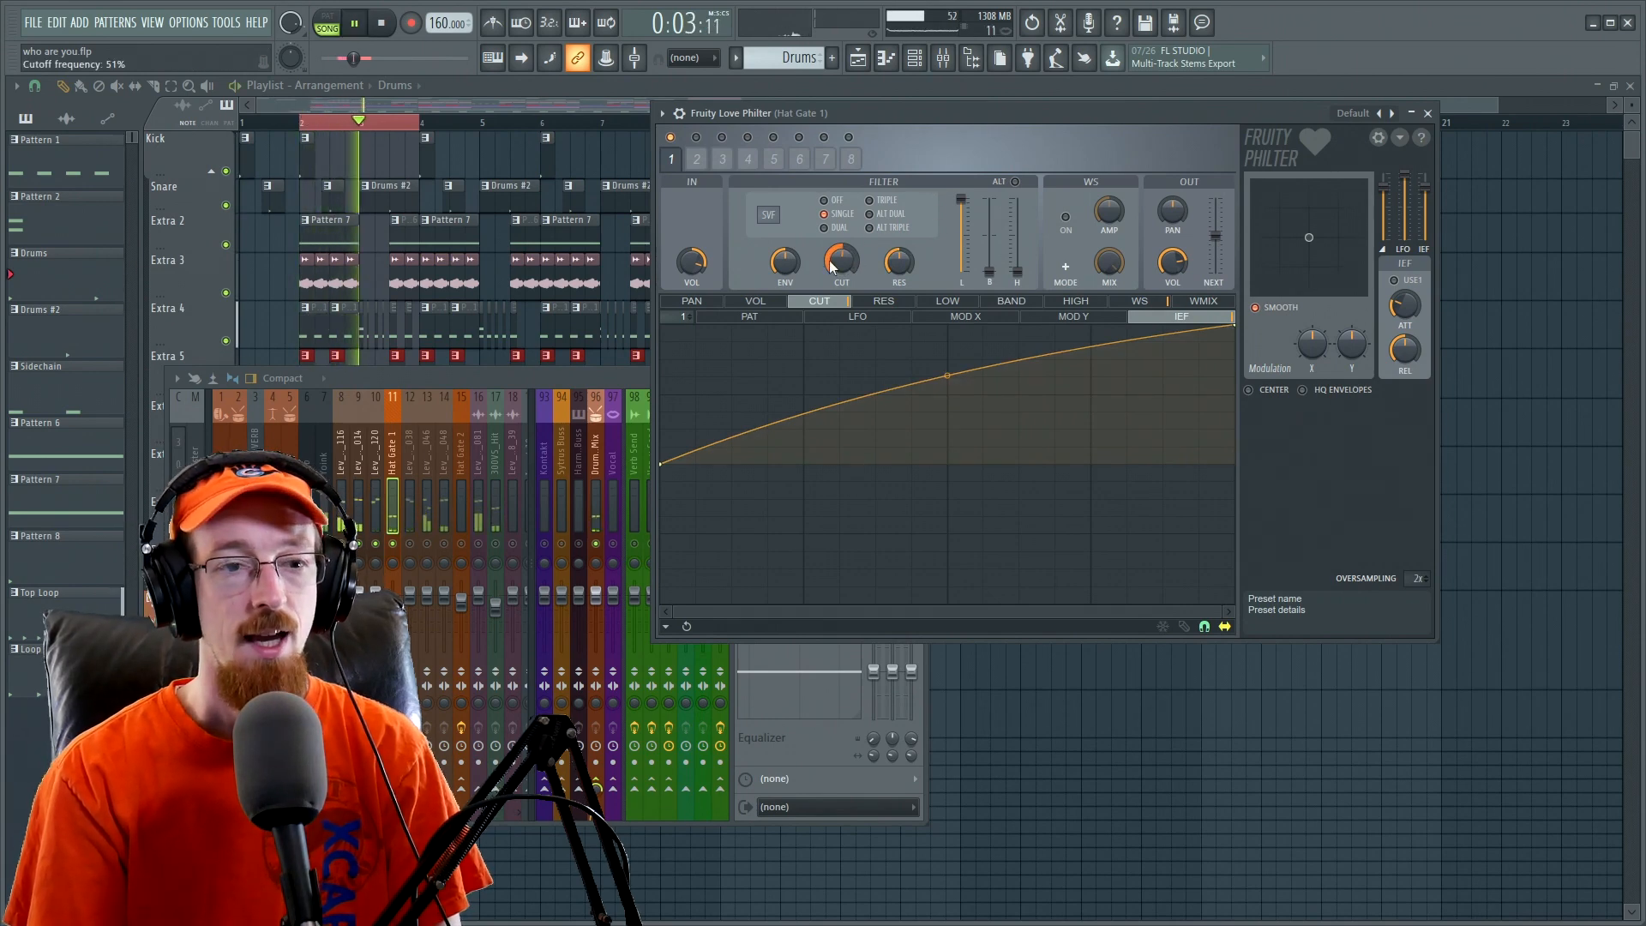
{"action": "left_click_drag", "start_coordinate": [898, 261], "coordinate": [898, 216]}
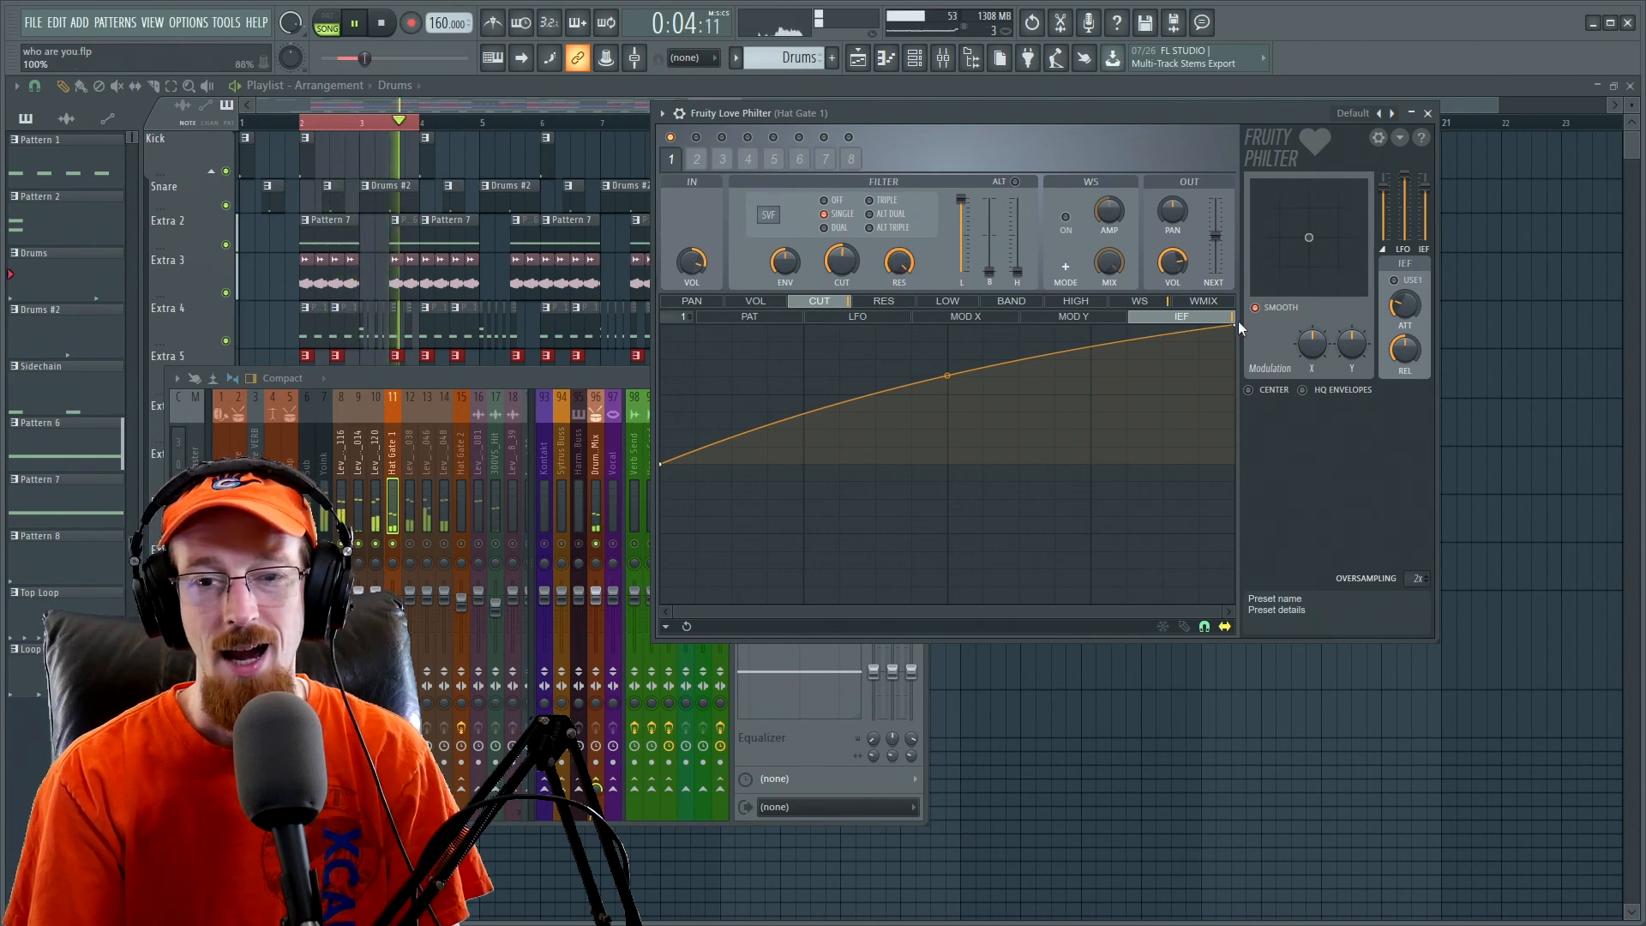
{"action": "left_click_drag", "start_coordinate": [1234, 325], "coordinate": [1196, 610]}
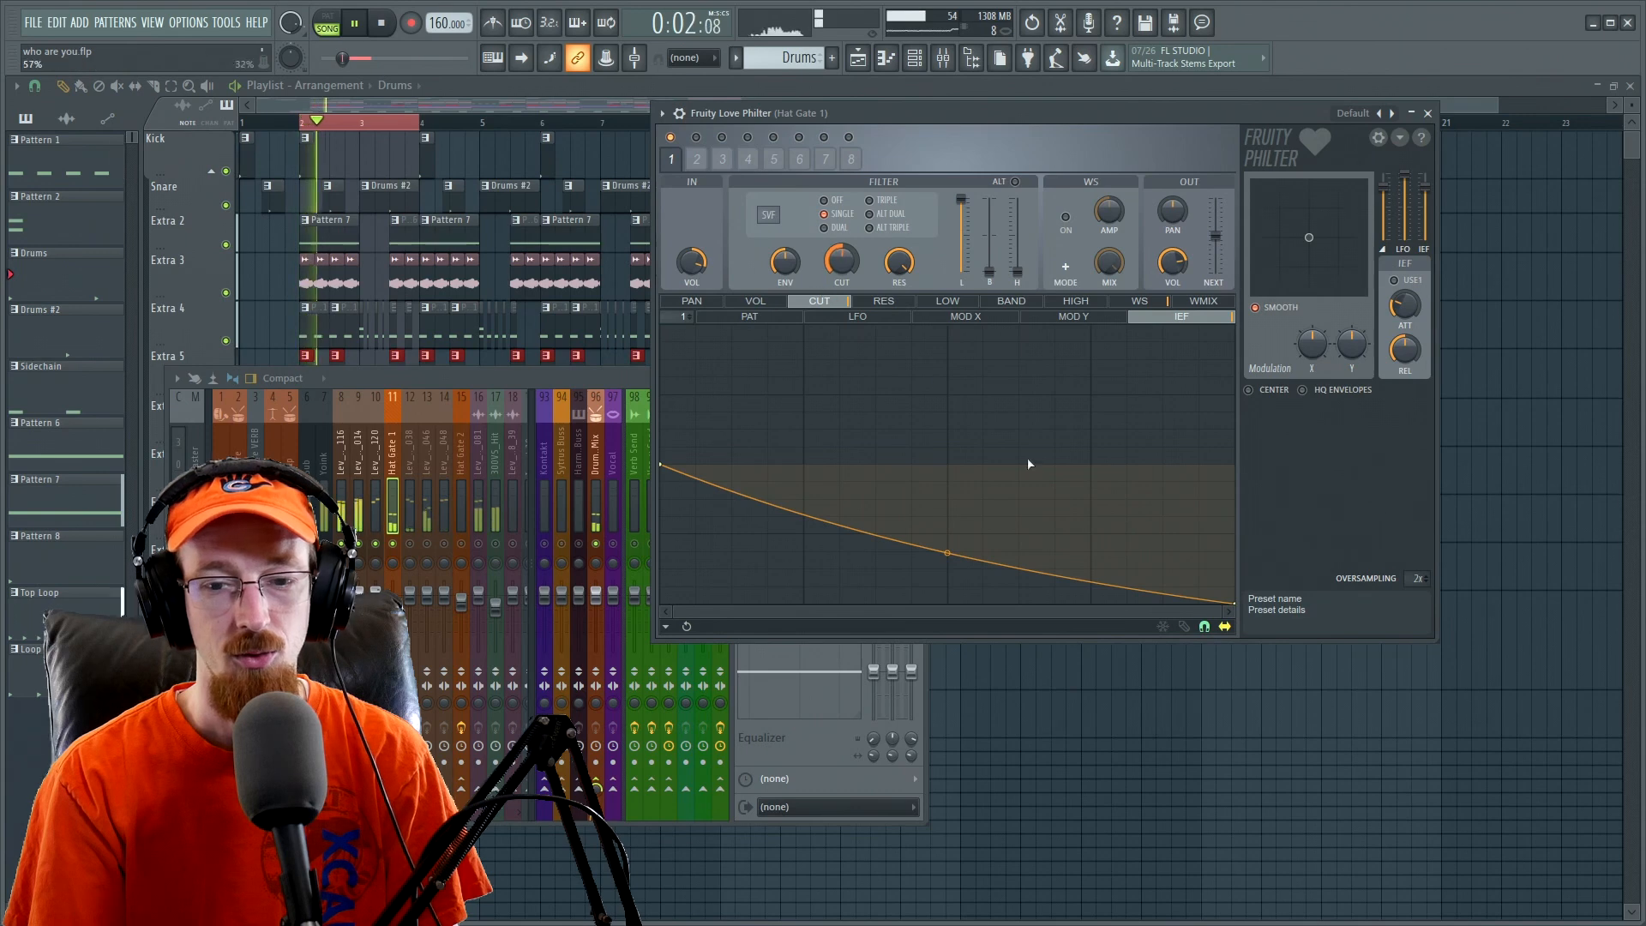
{"action": "left_click_drag", "start_coordinate": [1234, 603], "coordinate": [1237, 465]}
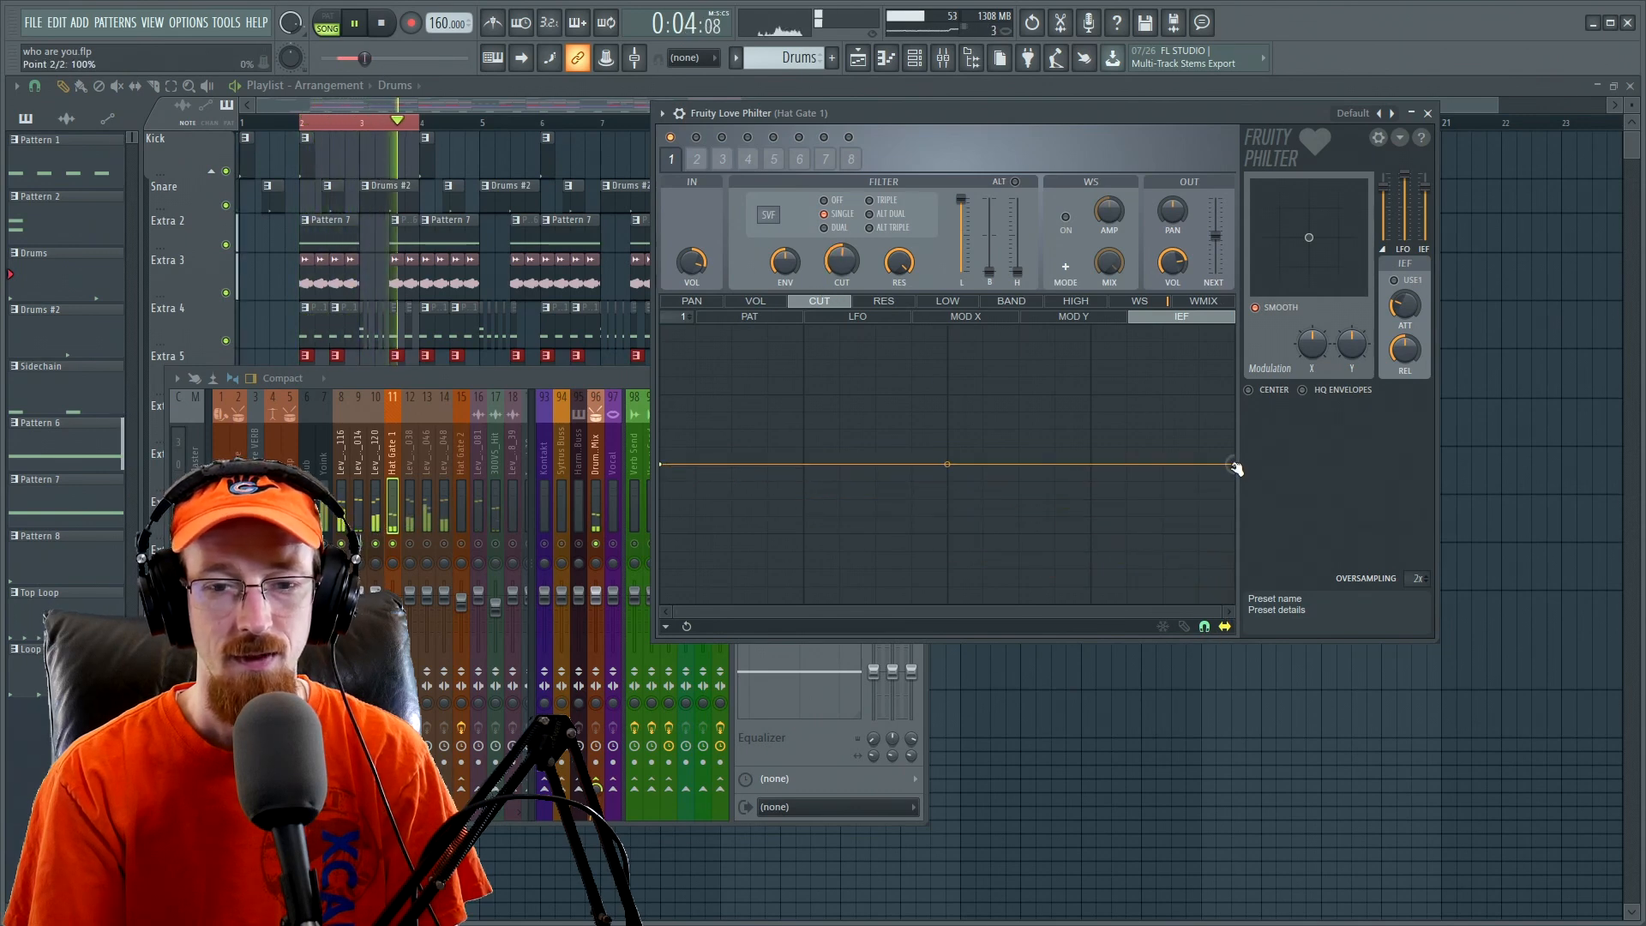
{"action": "key", "text": "space"}
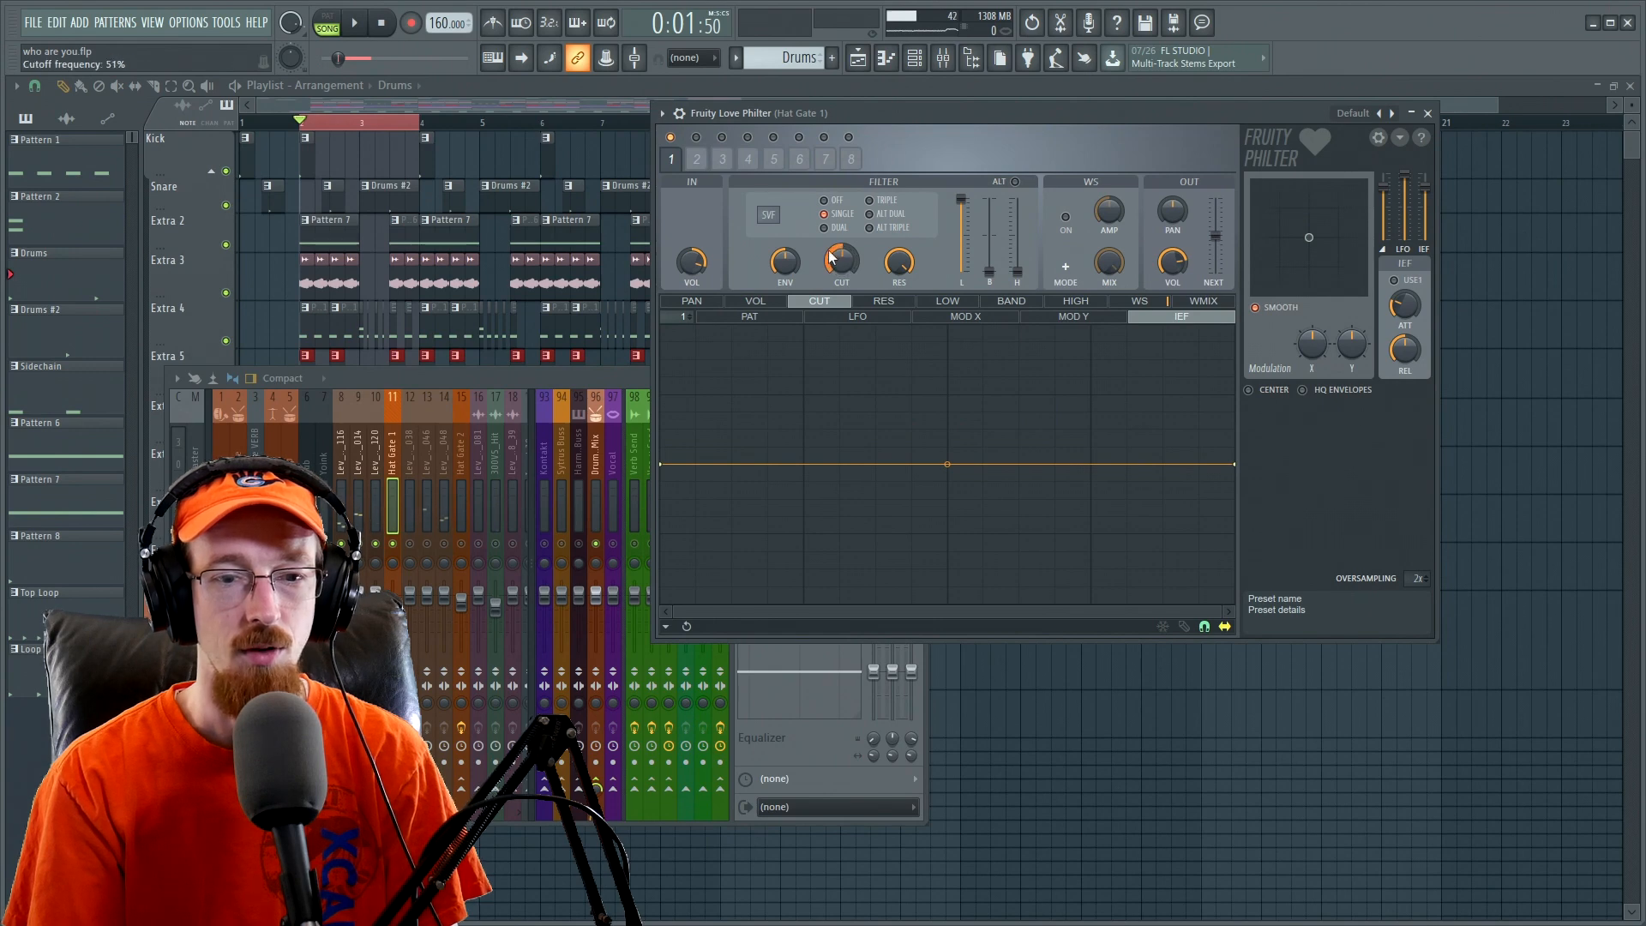
- Sweep the filter cutoff up and back down, and look through the cutoff's Mod Y, IEF, Mod X and pattern envelope articulators
{"action": "left_click_drag", "start_coordinate": [834, 250], "coordinate": [833, 205]}
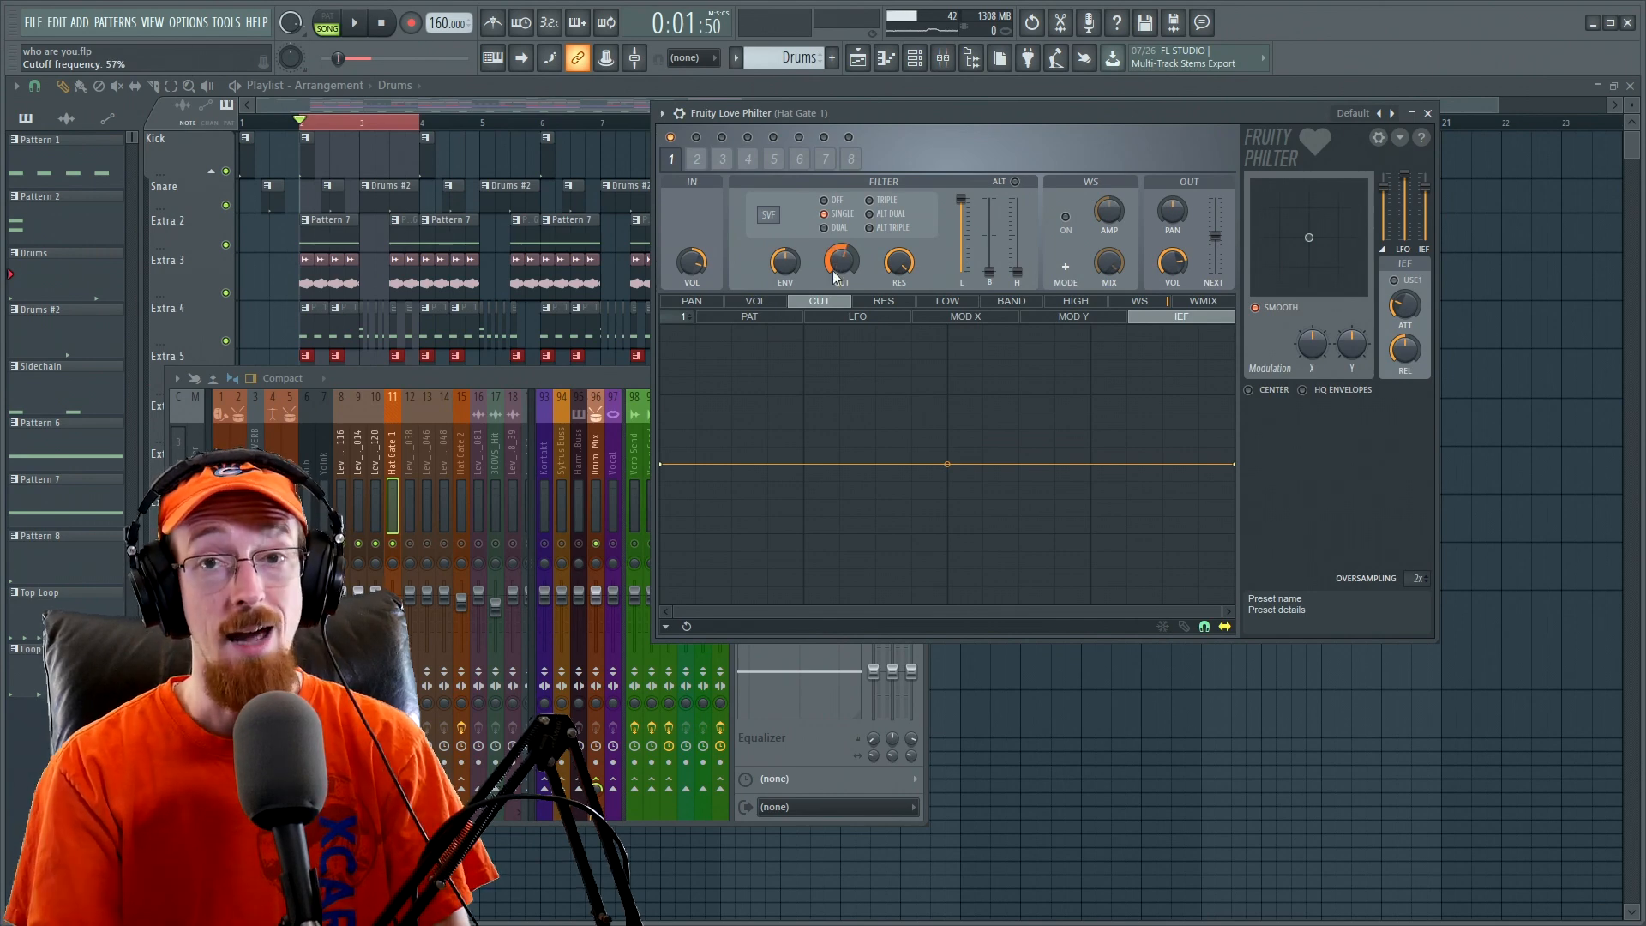
{"action": "left_click_drag", "start_coordinate": [834, 274], "coordinate": [841, 321]}
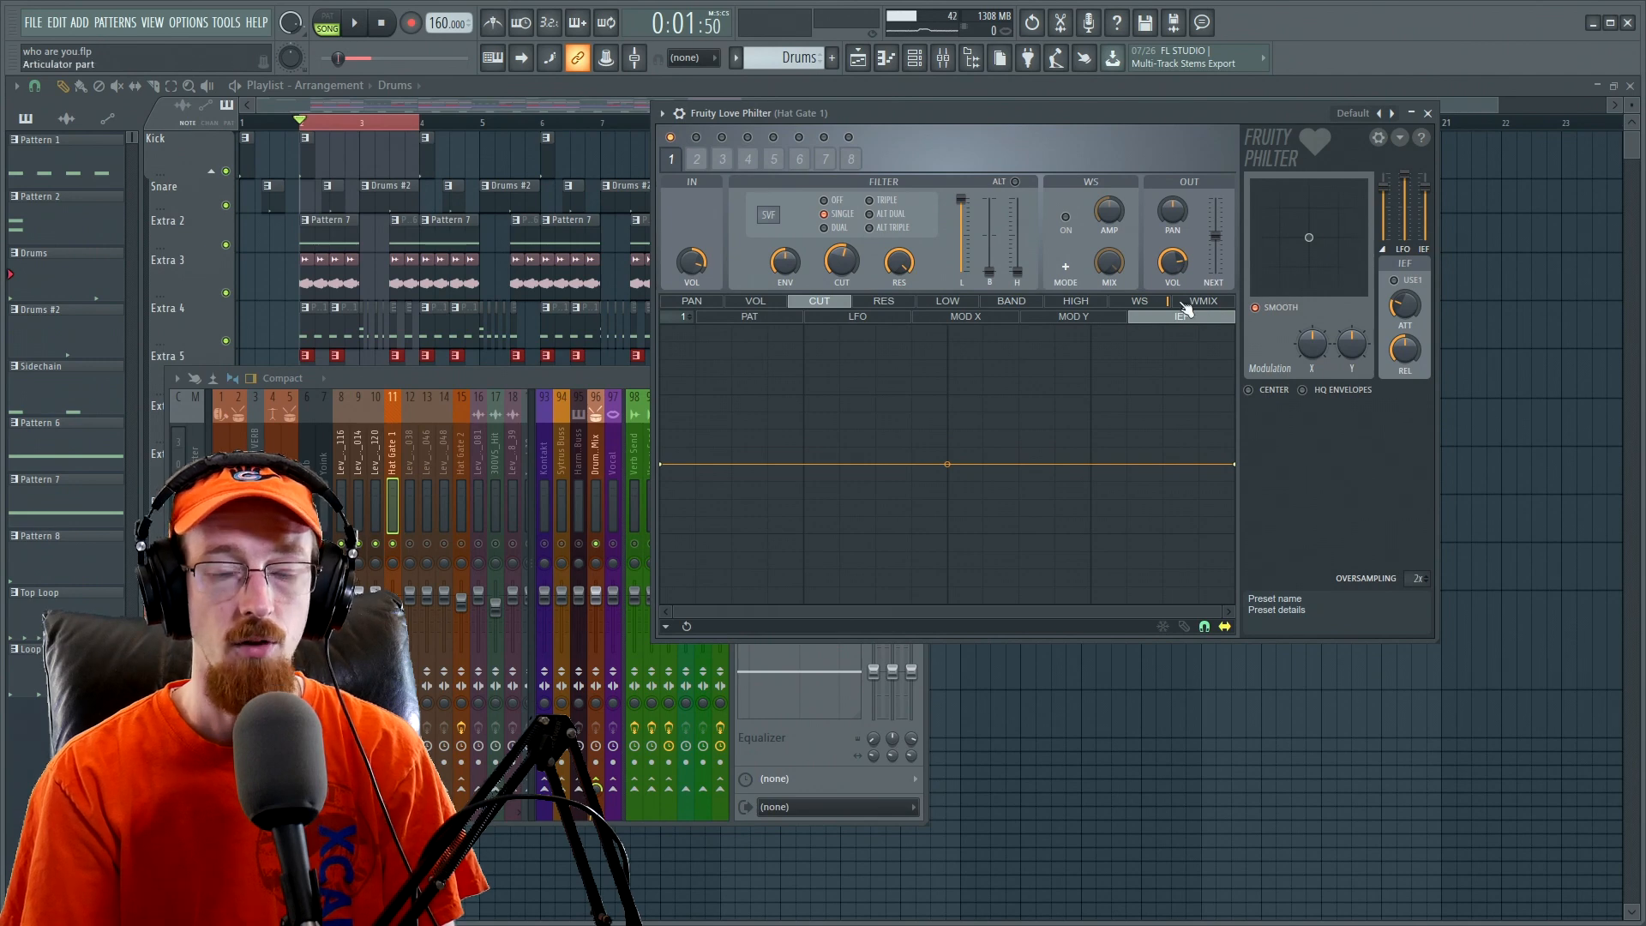
{"action": "left_click", "coordinate": [1070, 316]}
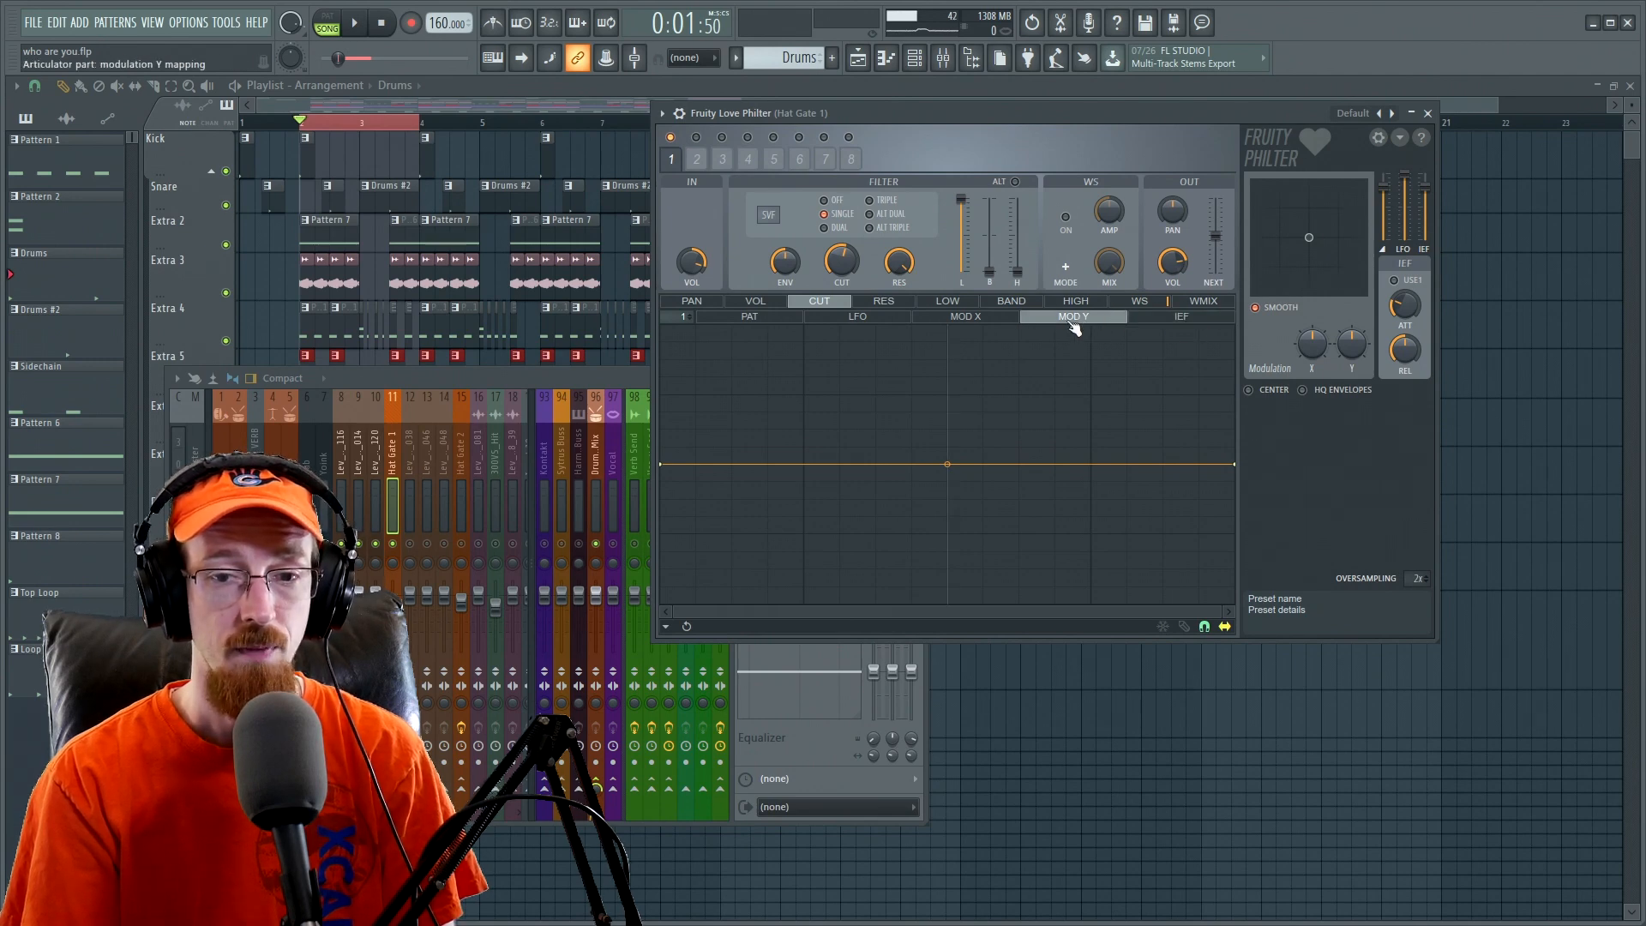
{"action": "left_click", "coordinate": [1191, 316]}
{"action": "left_click", "coordinate": [990, 313]}
{"action": "left_click", "coordinate": [755, 316]}
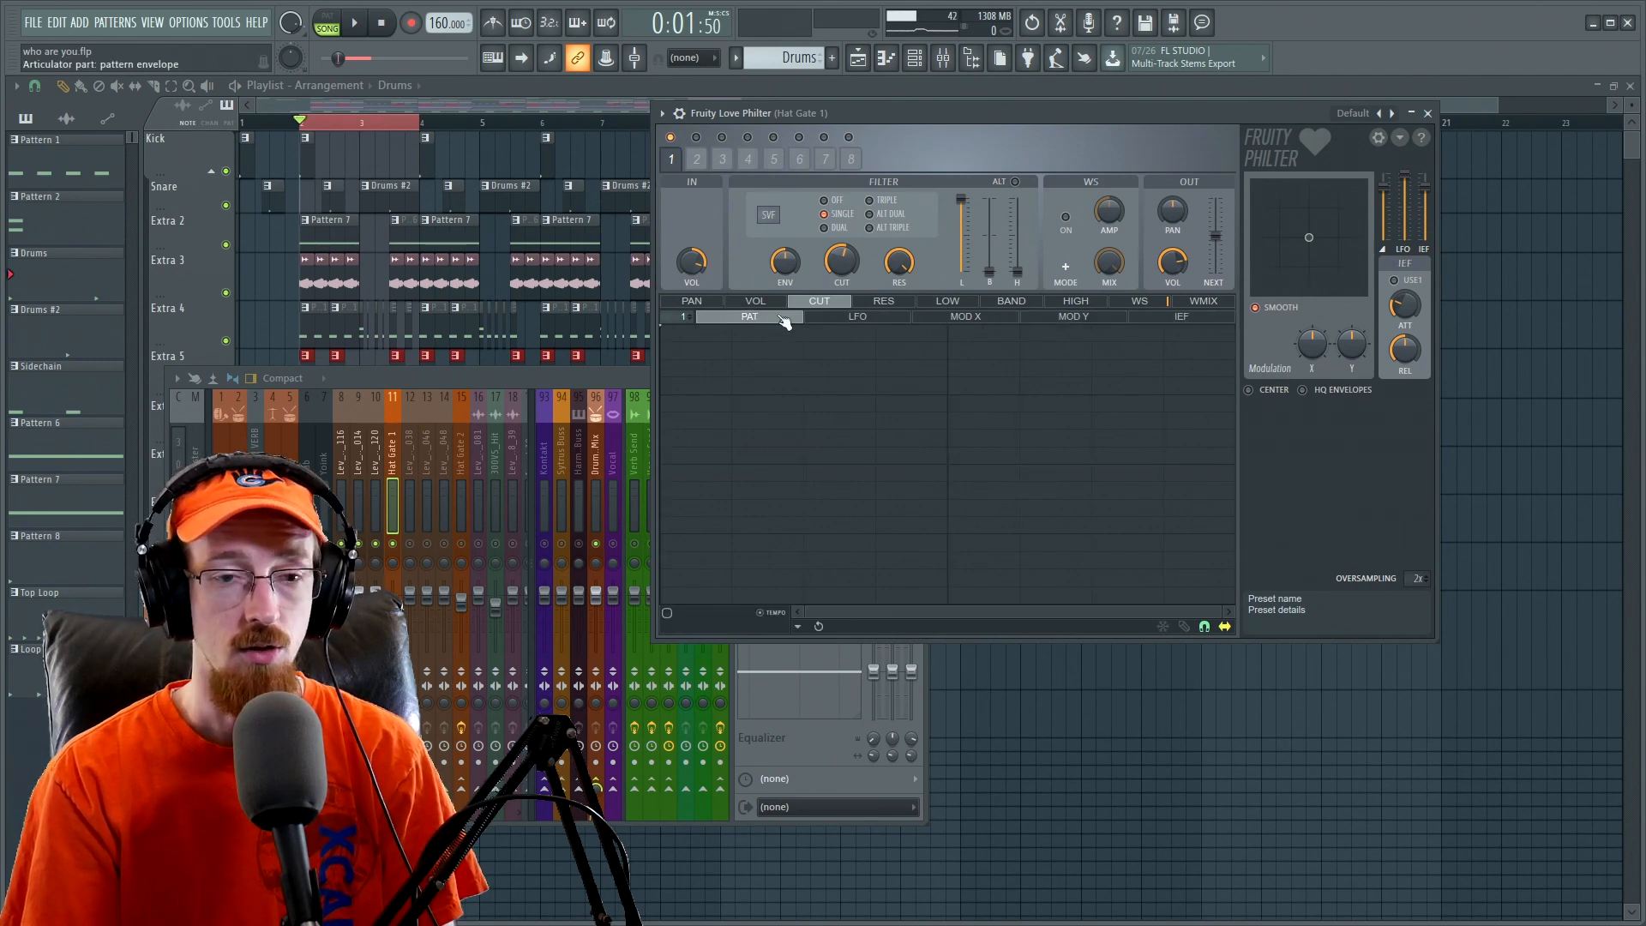
- Close the plugin and delete the Fruity Love Philter in slot 5 of the Hat Gate 1 mixer track
{"action": "left_click_drag", "start_coordinate": [974, 110], "coordinate": [950, 120]}
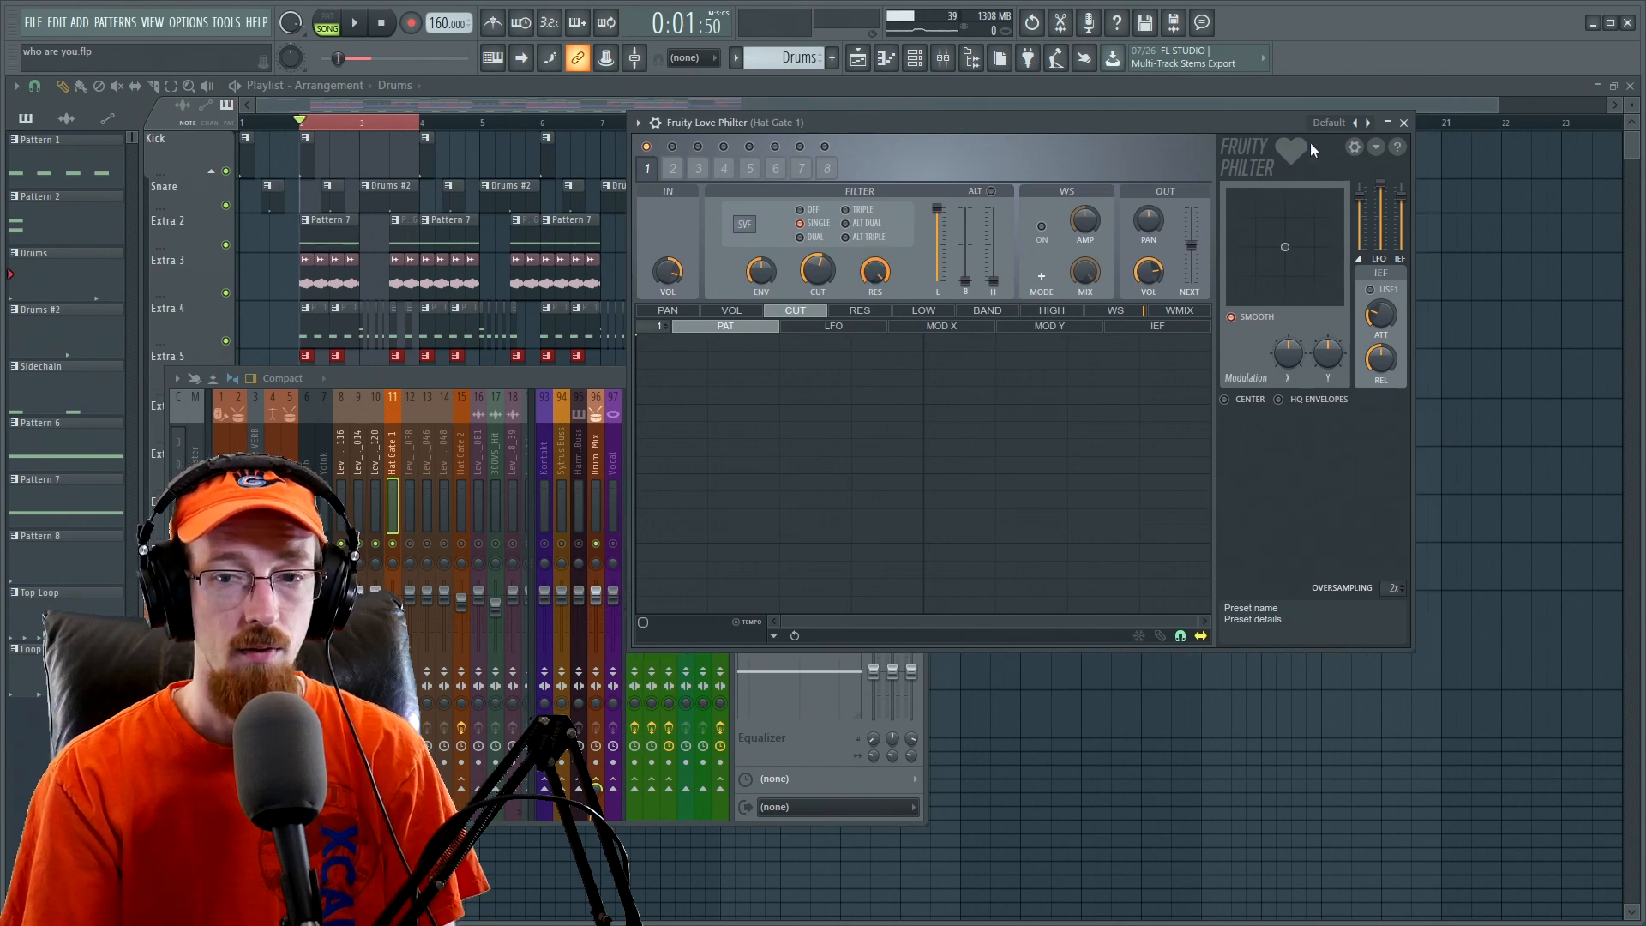
{"action": "left_click", "coordinate": [1405, 123]}
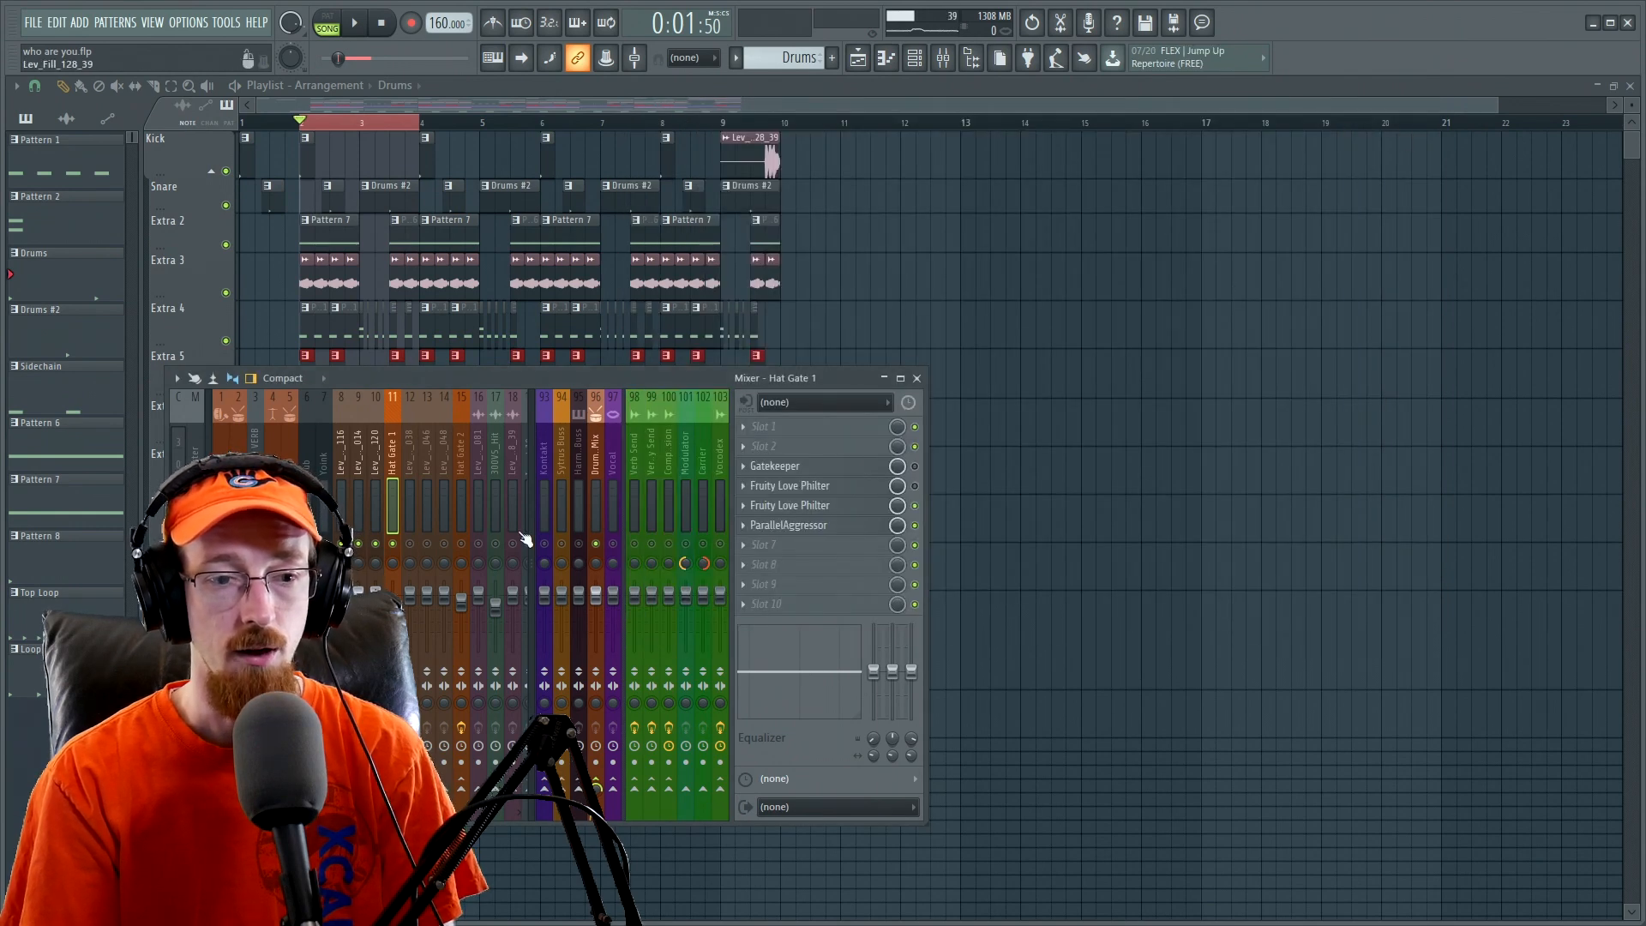
{"action": "left_click", "coordinate": [755, 508]}
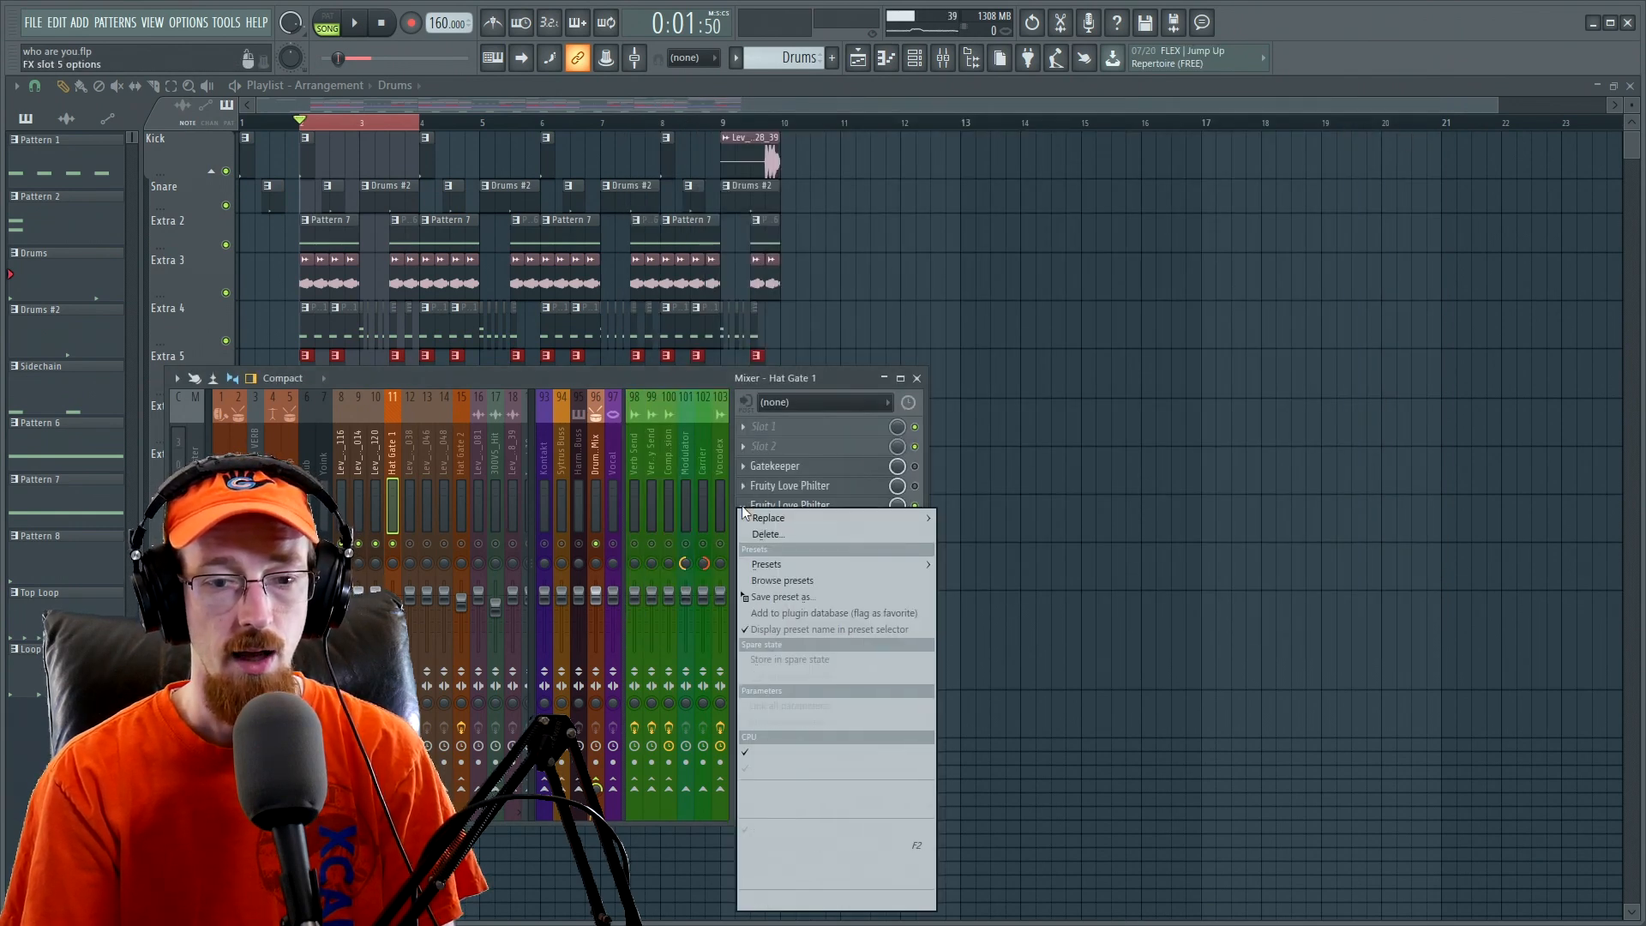
{"action": "left_click", "coordinate": [784, 534]}
{"action": "key", "text": "Return"}
- Examine the Gatekeeper envelope on the Hat Gate 1 track and close the plugin
{"action": "left_click", "coordinate": [786, 486]}
{"action": "left_click", "coordinate": [786, 485]}
{"action": "left_click", "coordinate": [823, 465]}
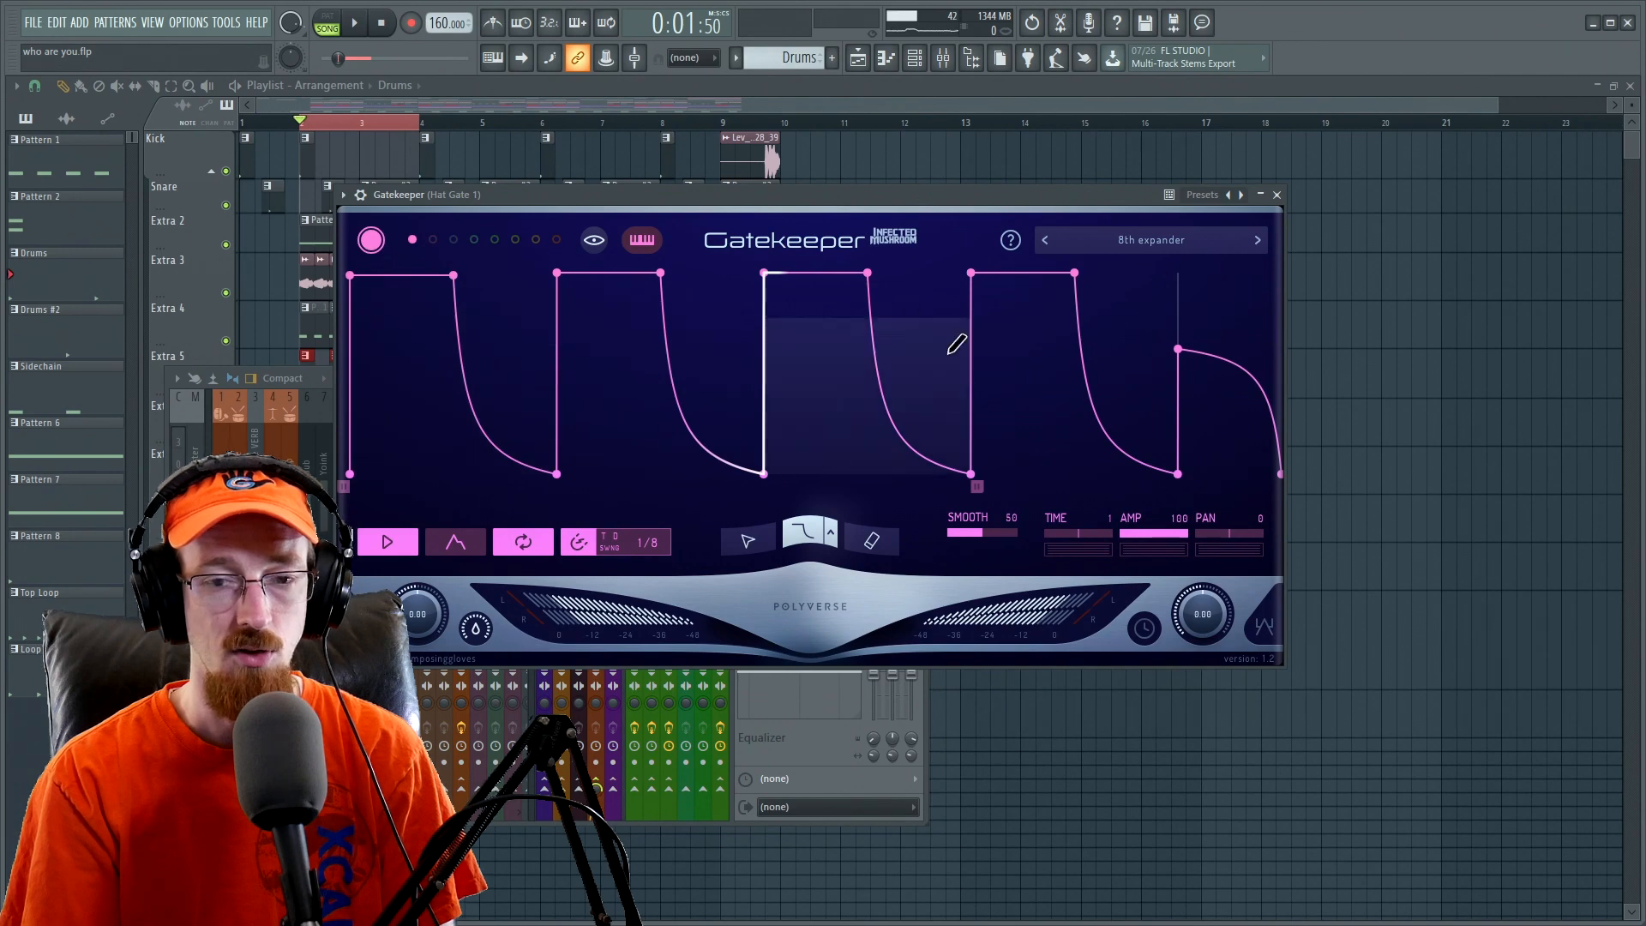
{"action": "left_click", "coordinate": [1276, 194]}
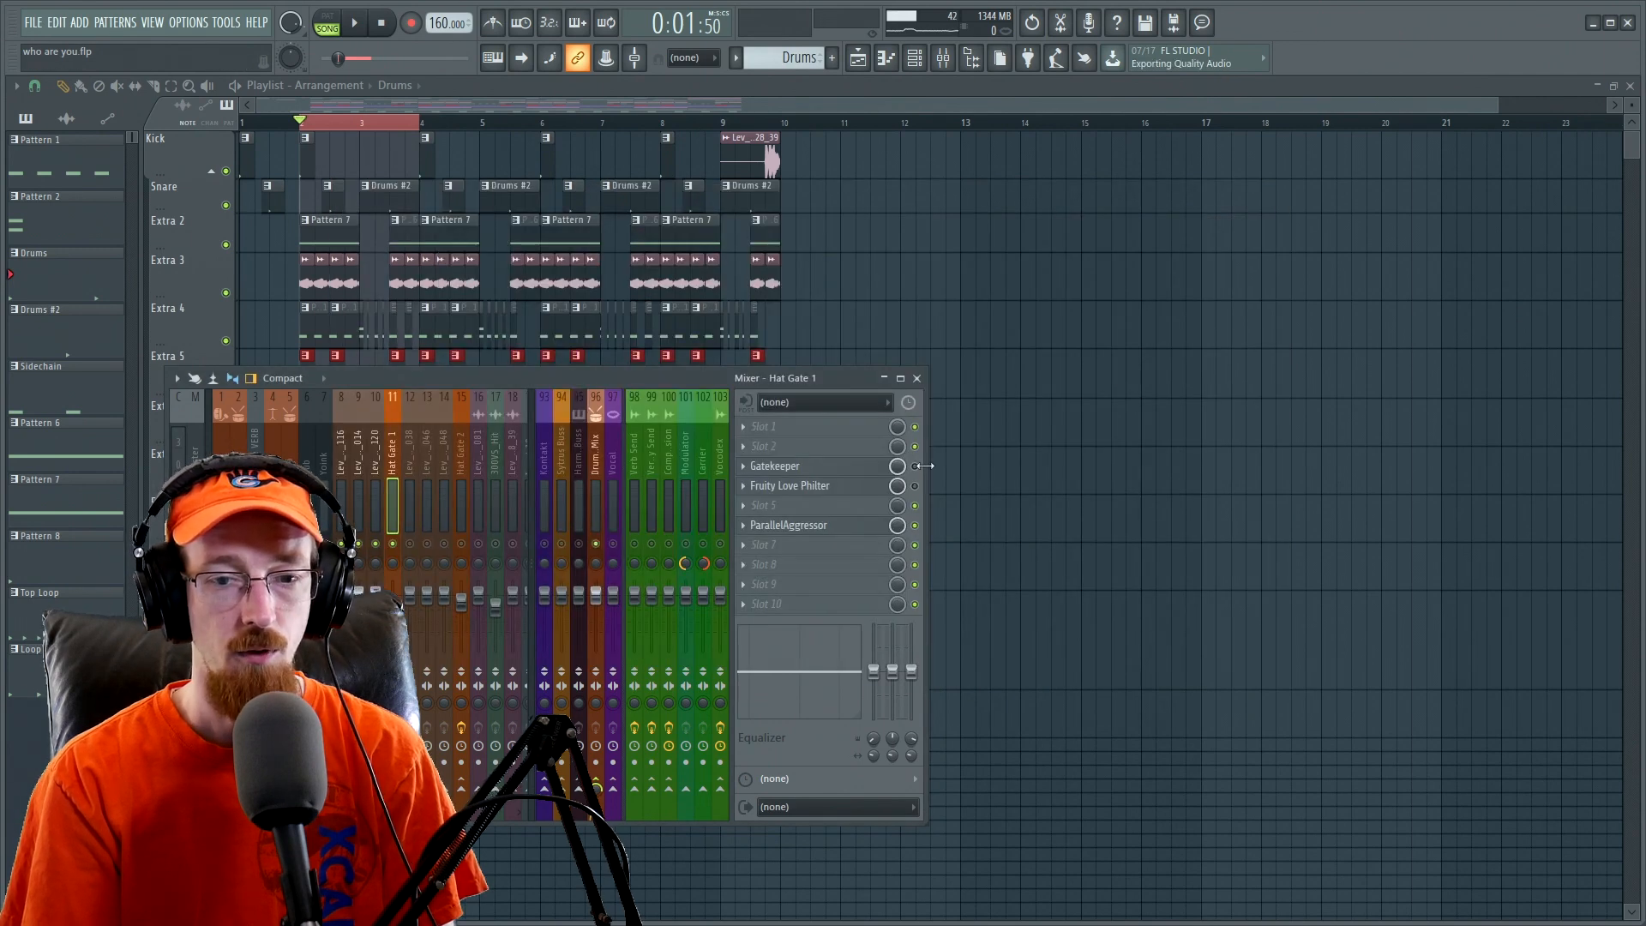
- Delete the remaining Fruity Love Philter from Hat Gate 1, keeping Gatekeeper enabled in its effect chain
{"action": "right_click", "coordinate": [752, 486]}
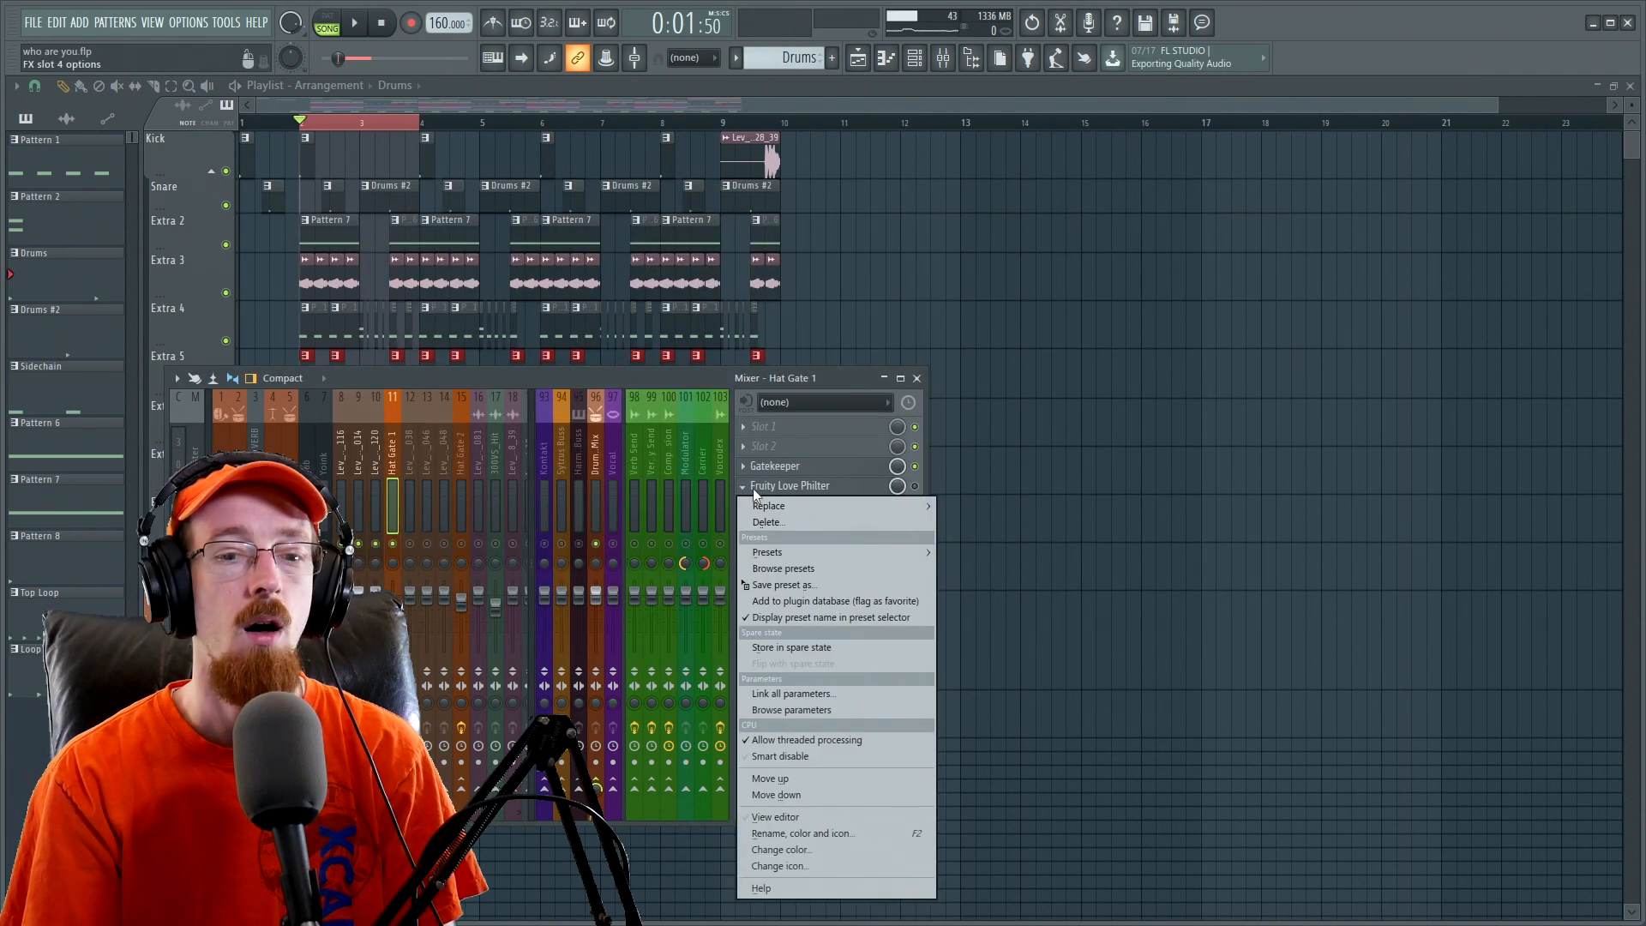
{"action": "left_click", "coordinate": [800, 521]}
{"action": "left_click", "coordinate": [905, 526]}
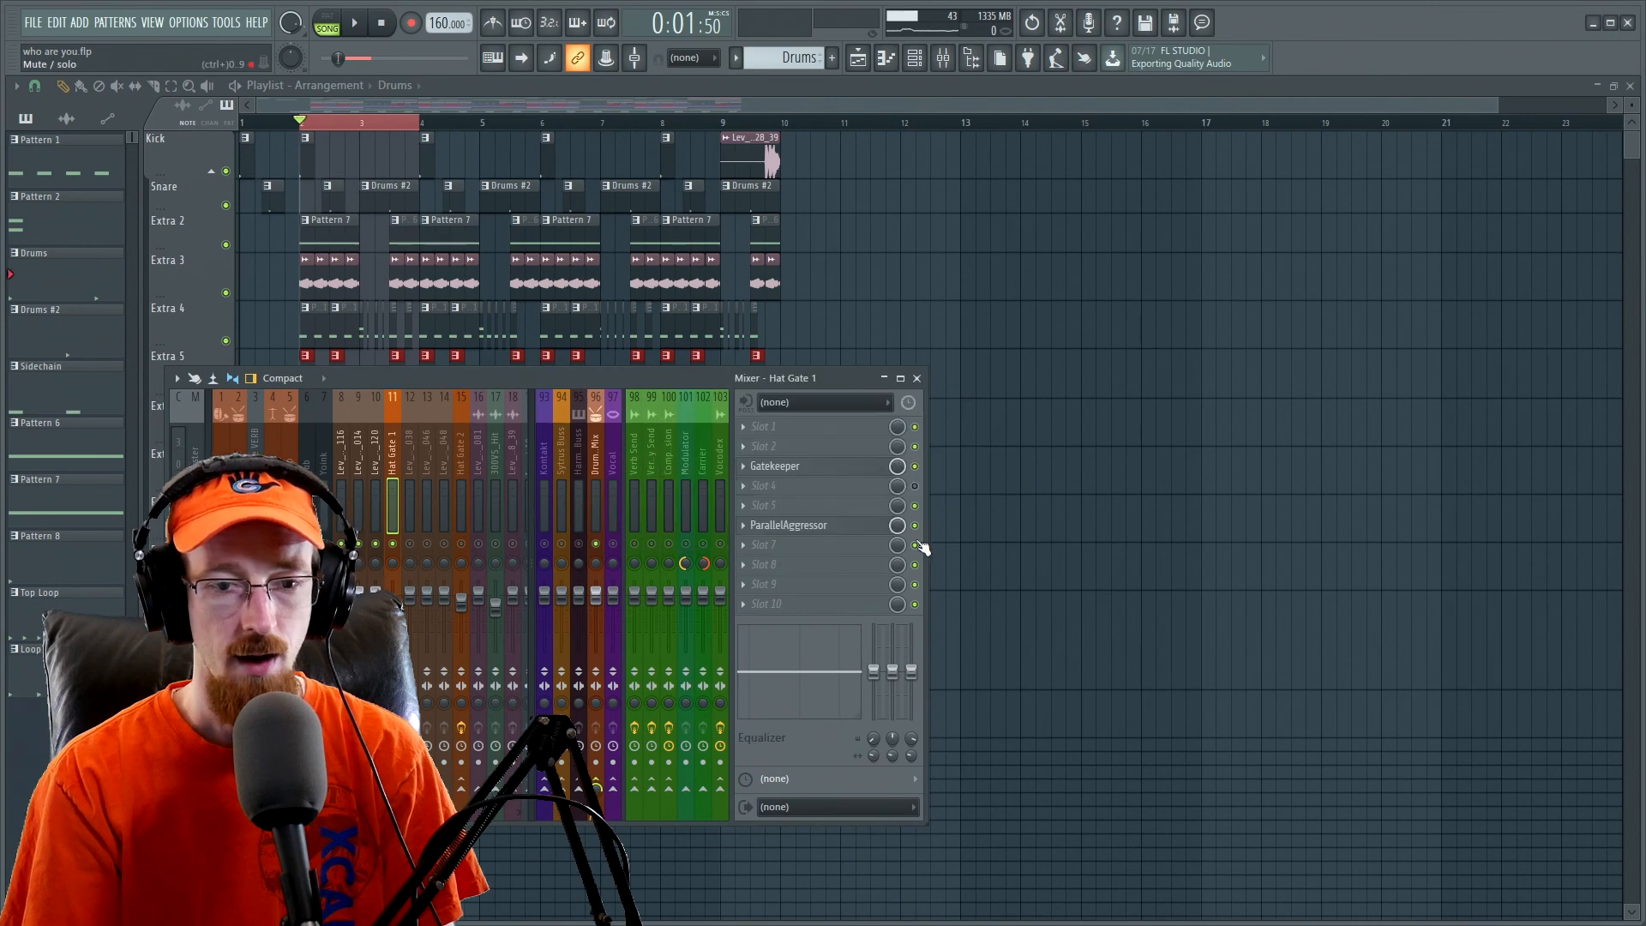
- Unsolo the Hat Gate 1 track, solo the Yoink mixer track, and play the loop to audition it
{"action": "left_click", "coordinate": [405, 471]}
{"action": "right_click", "coordinate": [393, 543]}
{"action": "right_click", "coordinate": [393, 543]}
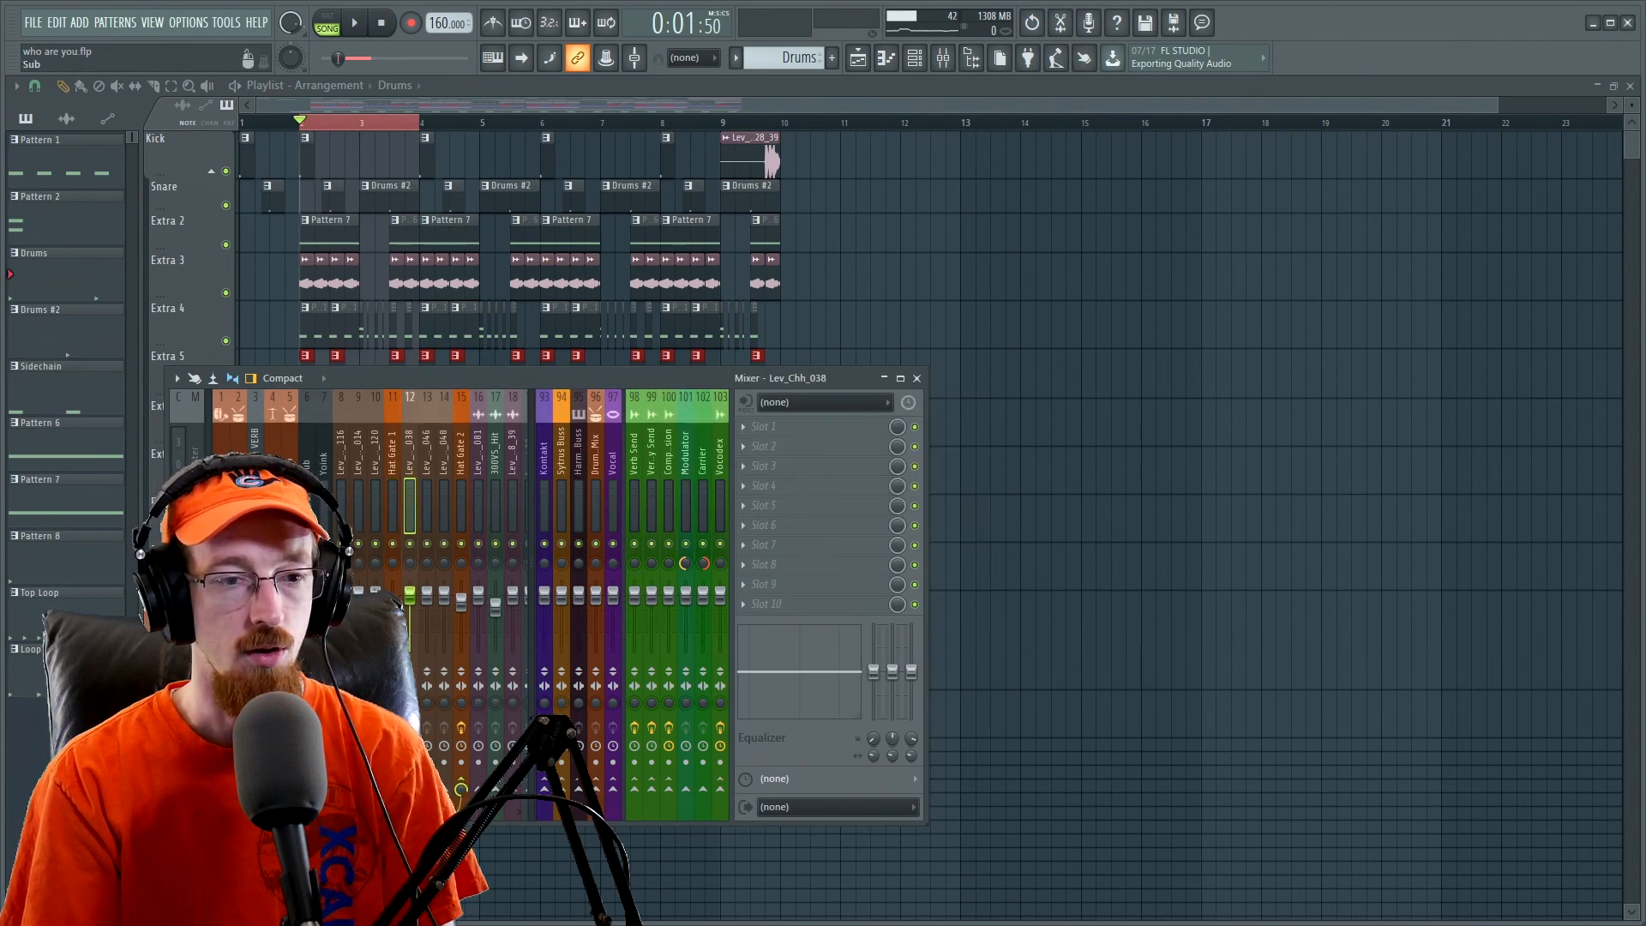
{"action": "left_click", "coordinate": [324, 463]}
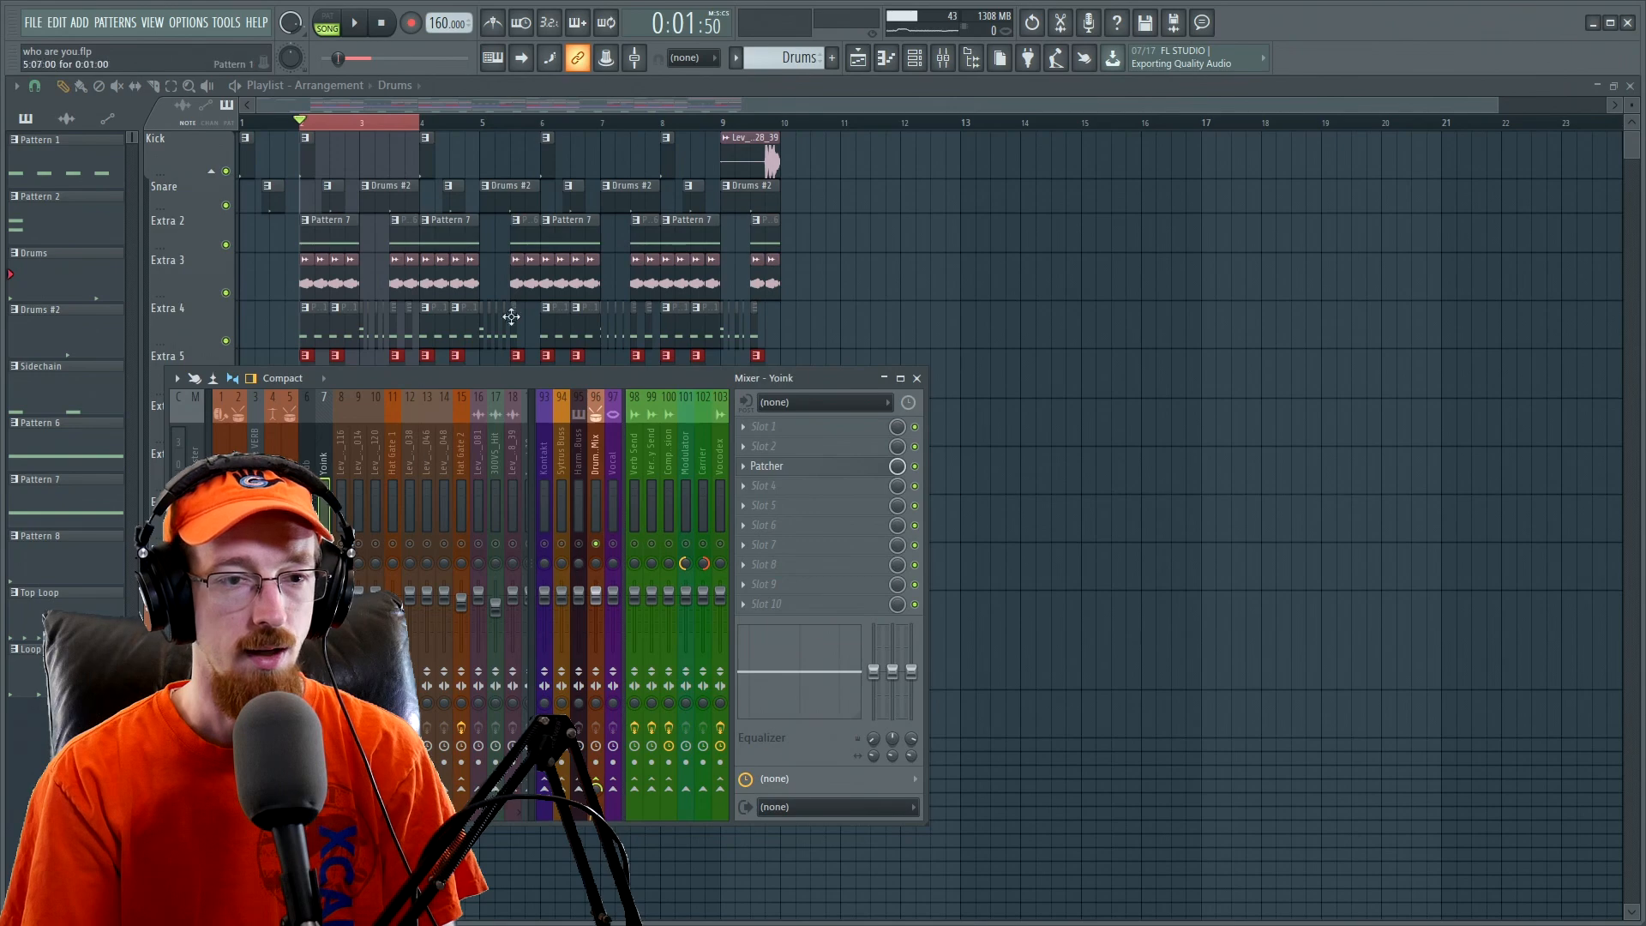
{"action": "key", "text": "space"}
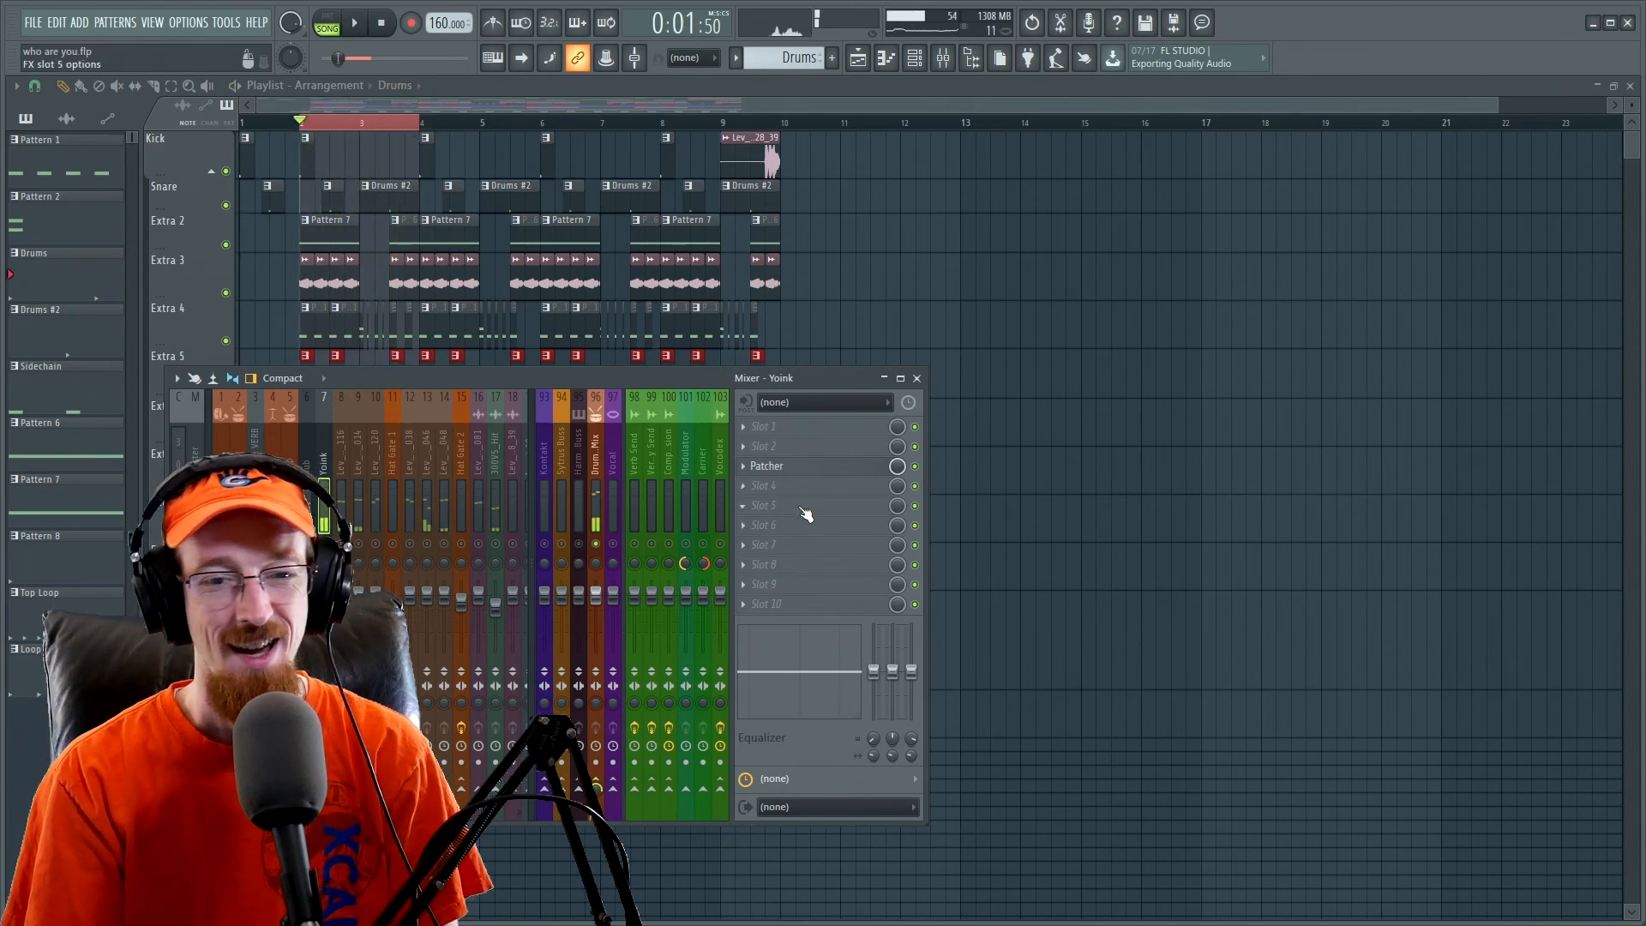
- Add Fruity Love Philter to slot 5 of the Yoink track and enlarge its window over a clear area
{"action": "key", "text": "F8"}
{"action": "type", "text": "fruity love"}
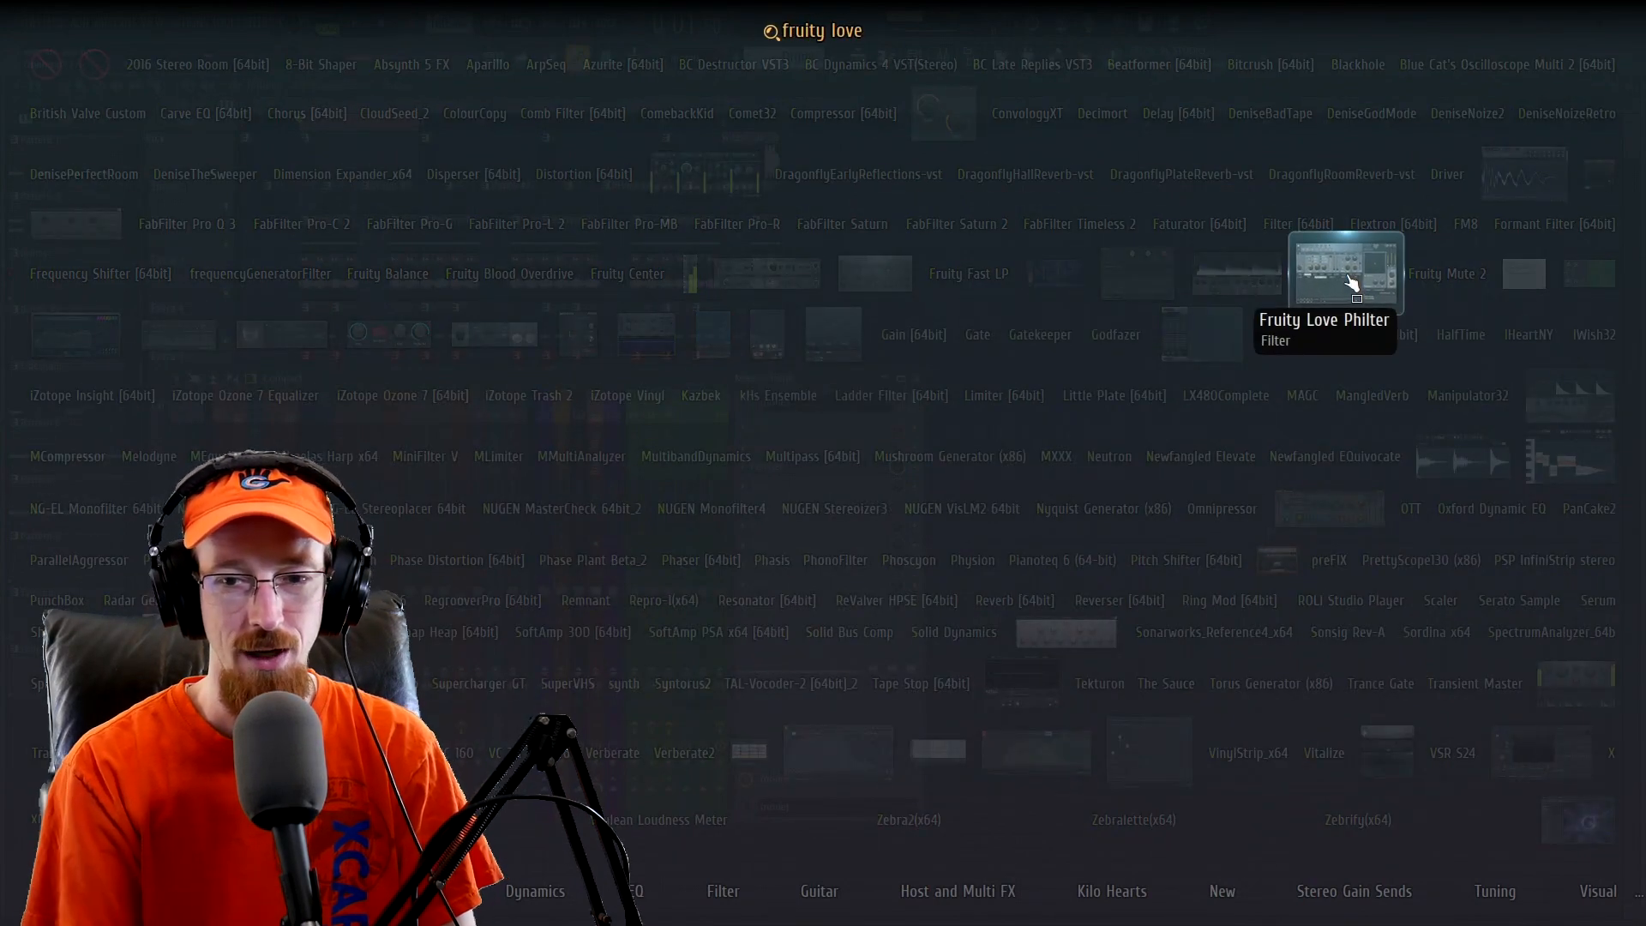
{"action": "left_click", "coordinate": [1349, 279]}
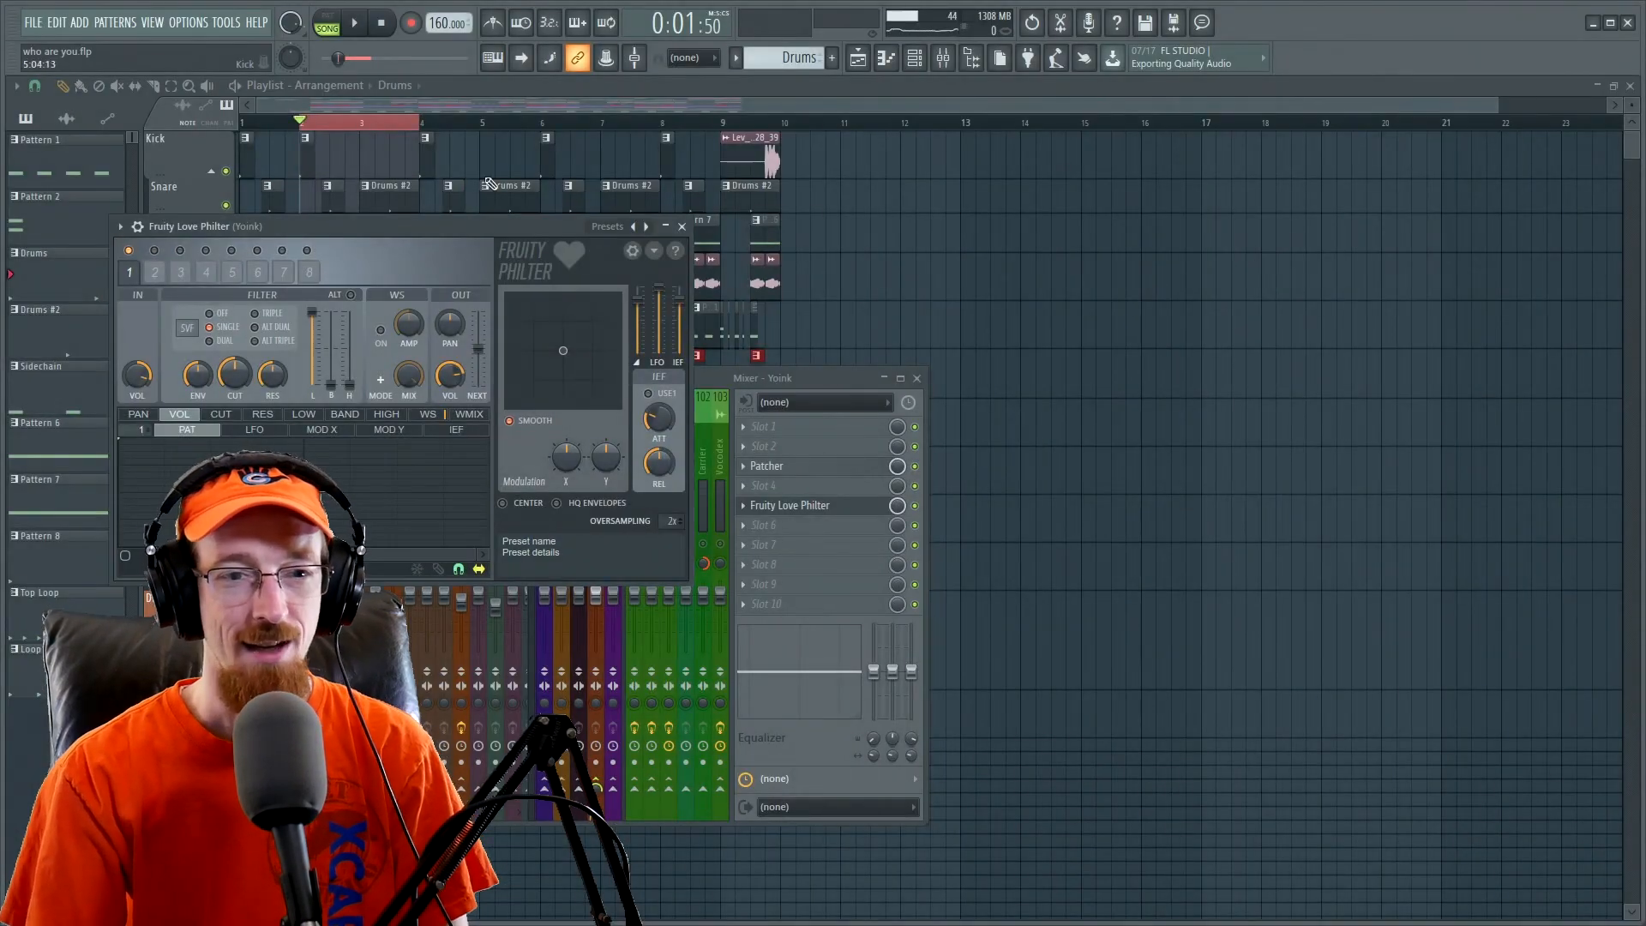
{"action": "left_click_drag", "start_coordinate": [501, 228], "coordinate": [1094, 192]}
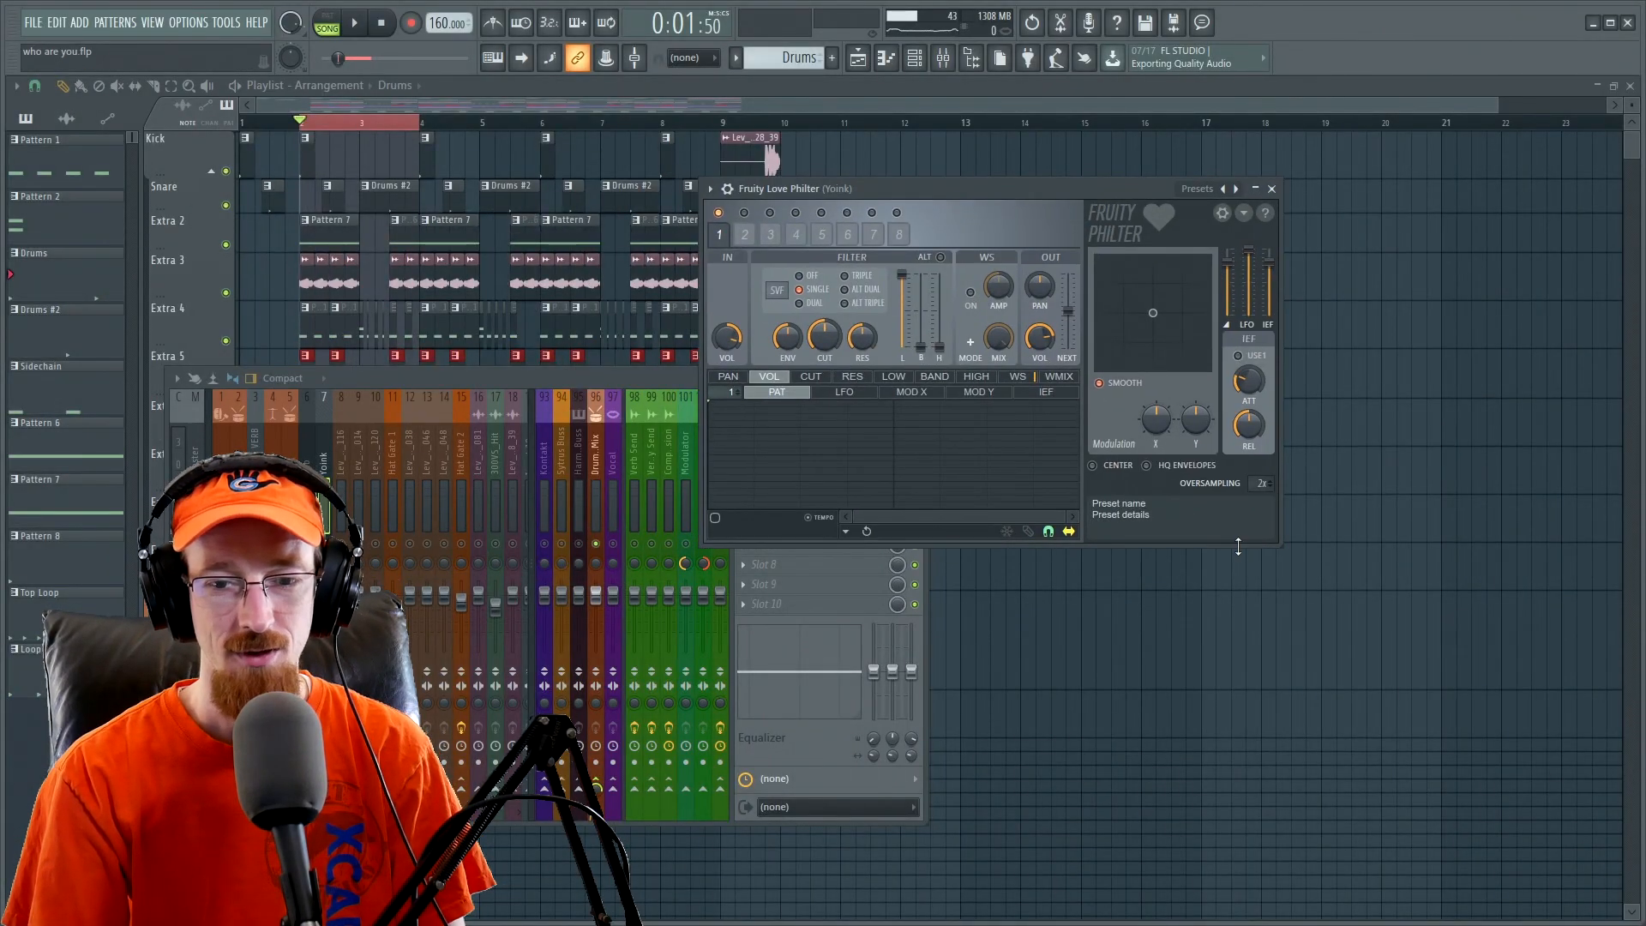
{"action": "left_click_drag", "start_coordinate": [1275, 543], "coordinate": [1440, 662]}
- Shape the cutoff's IEF mapping on Yoink into an upward-bowed ramp rising from the centre to near the maximum
{"action": "left_click", "coordinate": [1190, 392]}
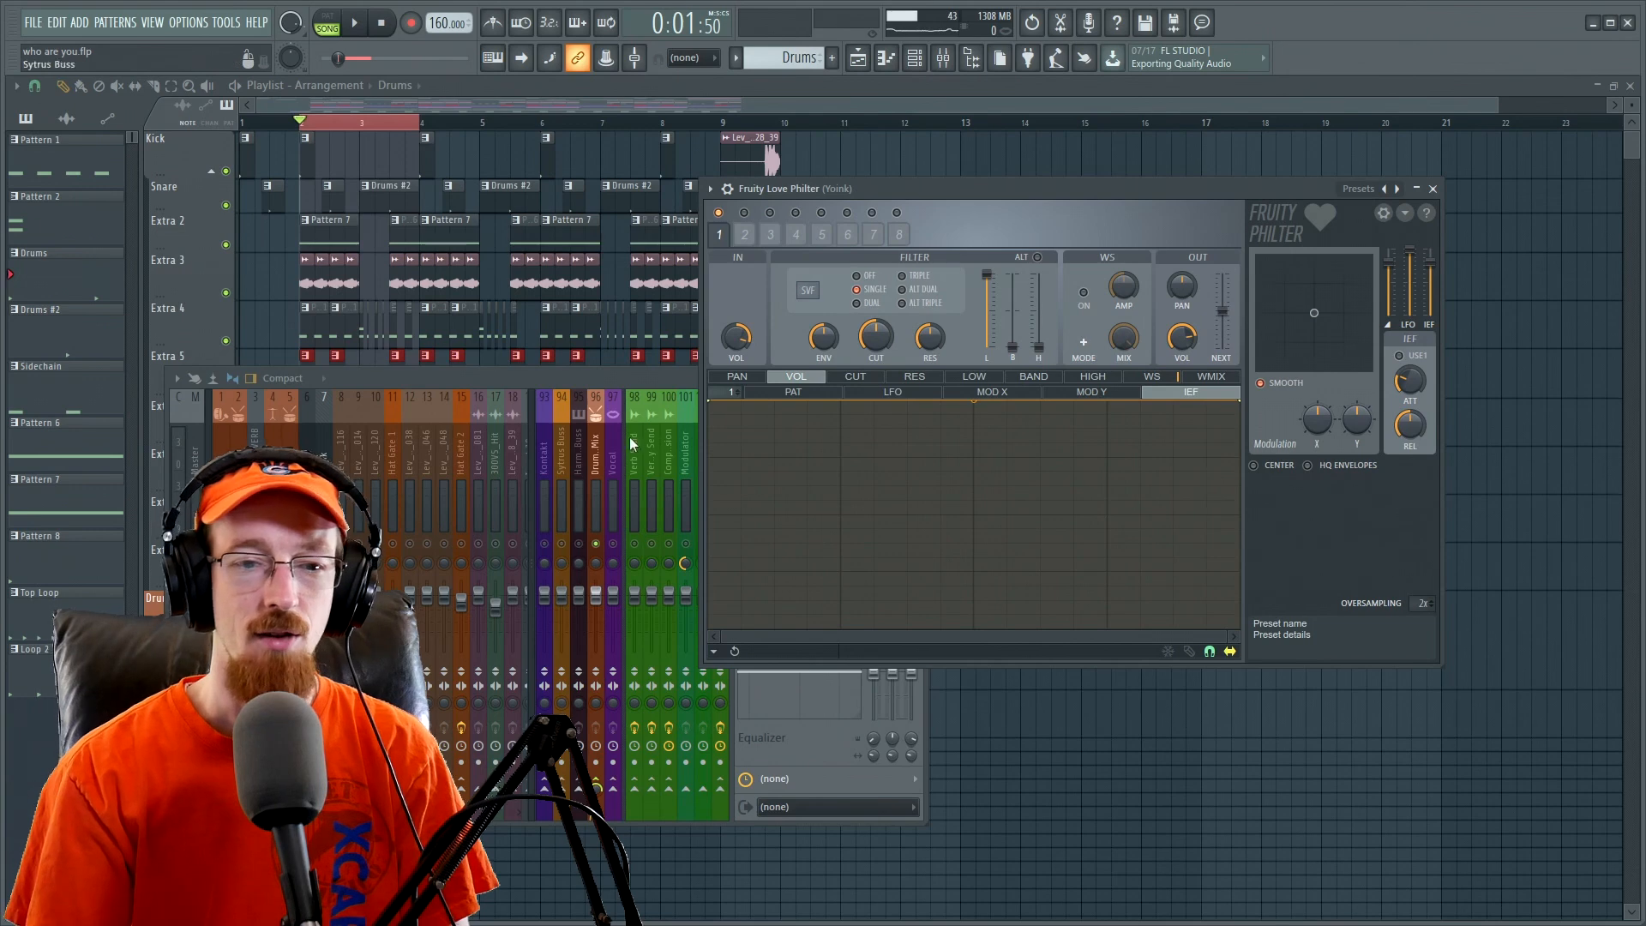
{"action": "left_click", "coordinate": [864, 377]}
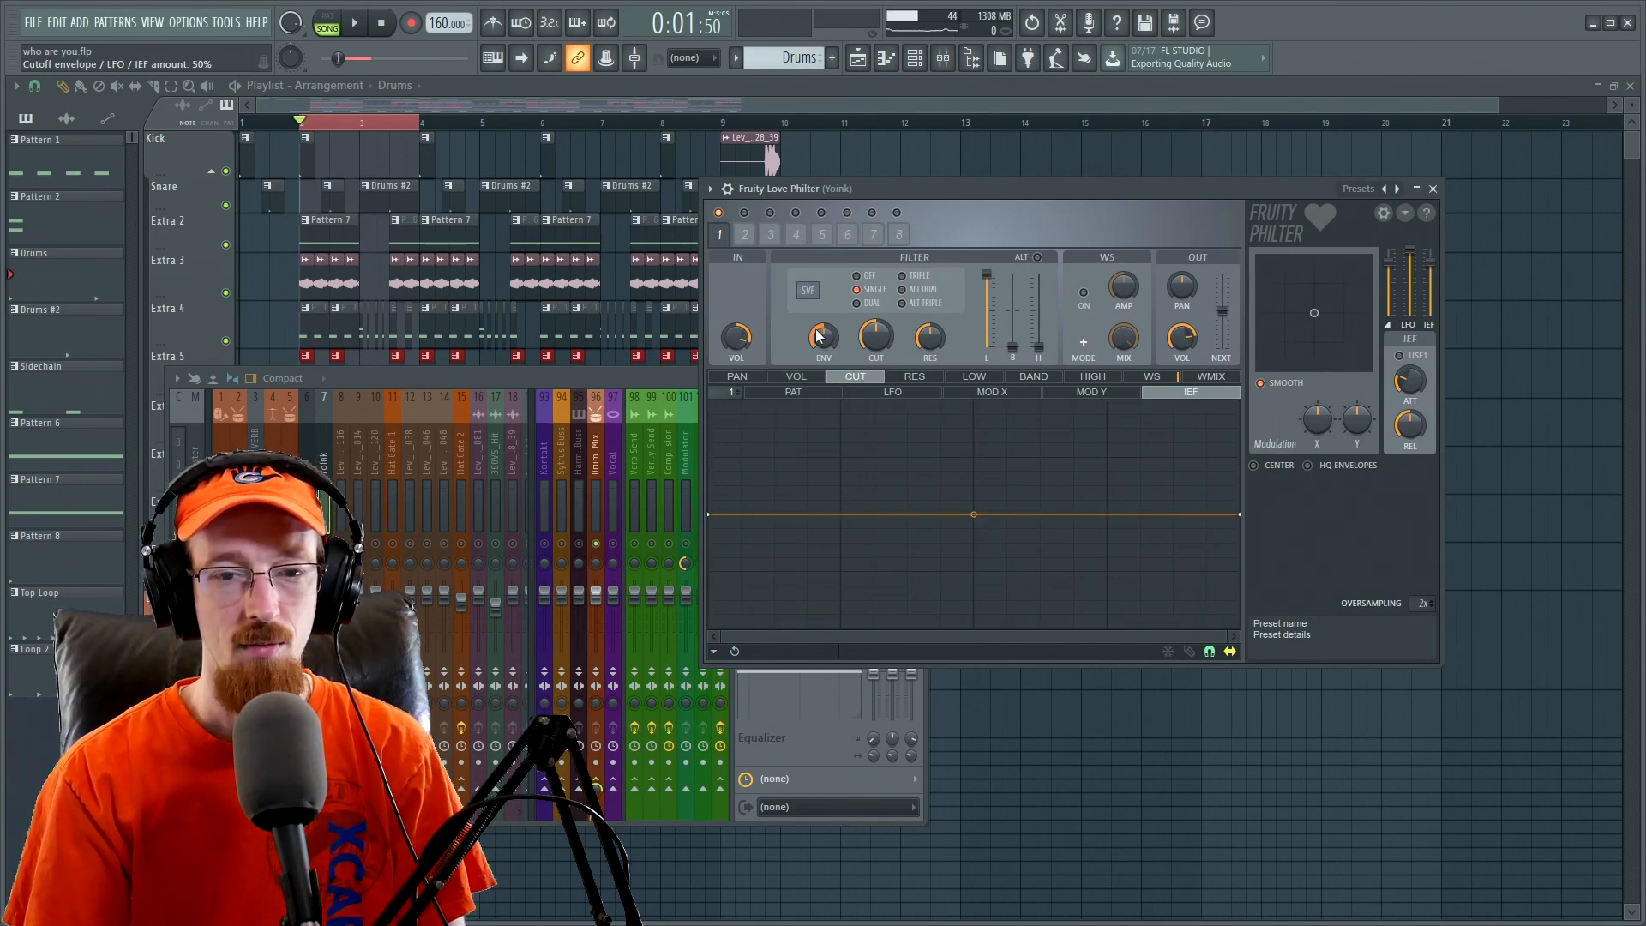
{"action": "left_click_drag", "start_coordinate": [1241, 514], "coordinate": [1239, 415]}
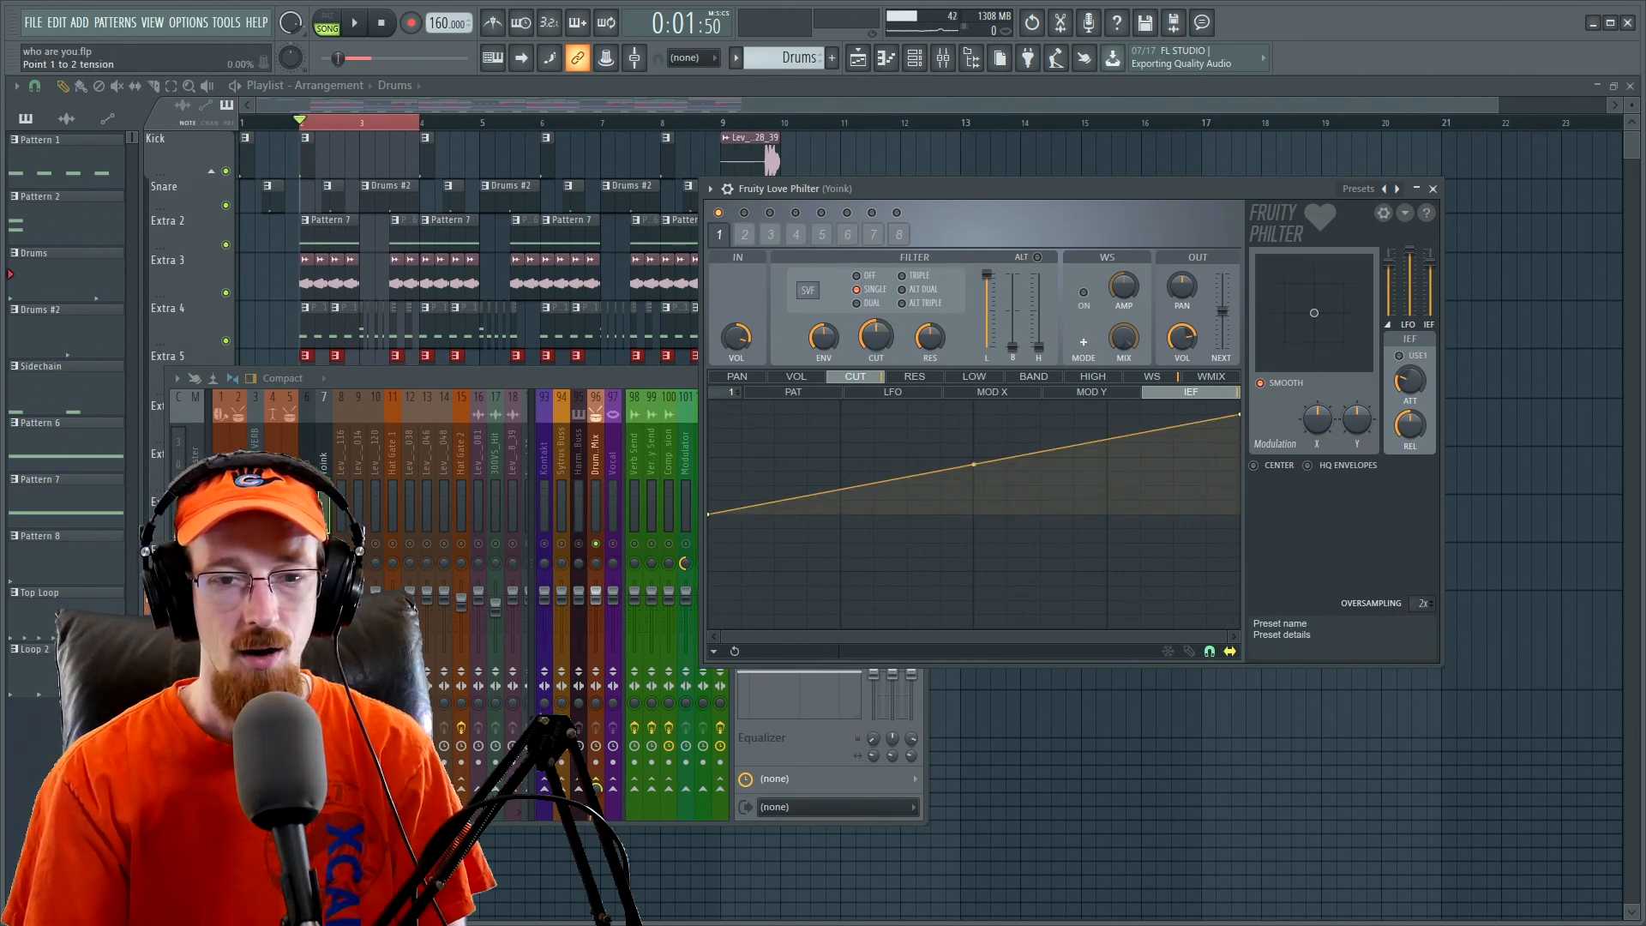
{"action": "left_click_drag", "start_coordinate": [978, 454], "coordinate": [978, 433]}
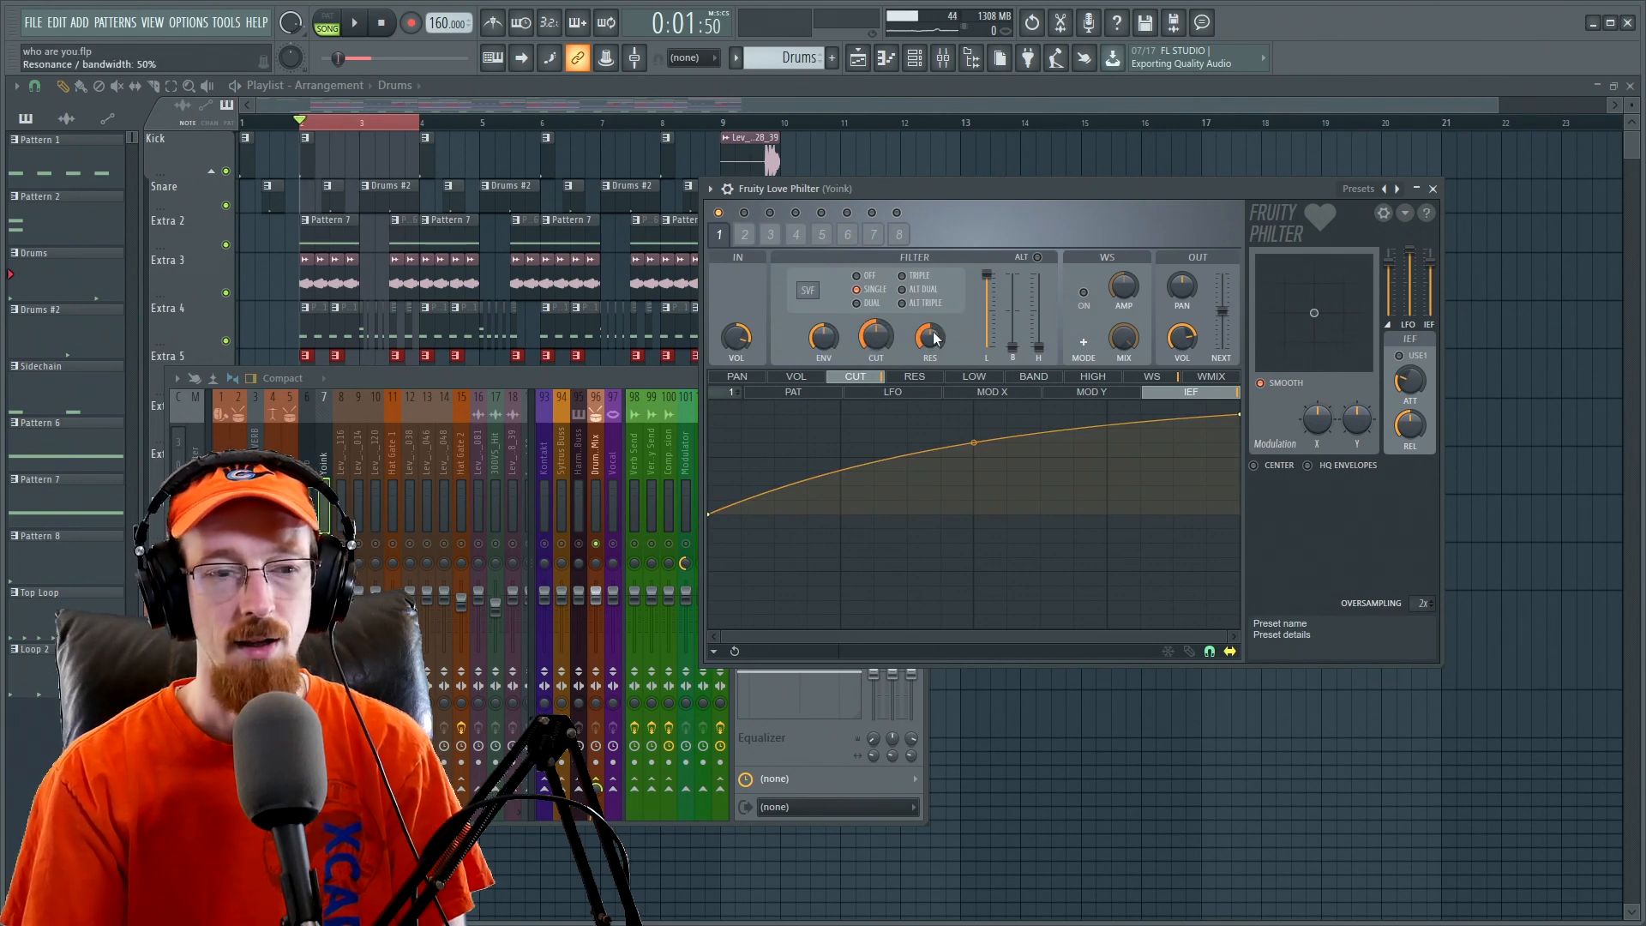
- Increase the bow of Yoink's cutoff IEF curve slightly, lower its end point, and audition the loop
{"action": "key", "text": "space"}
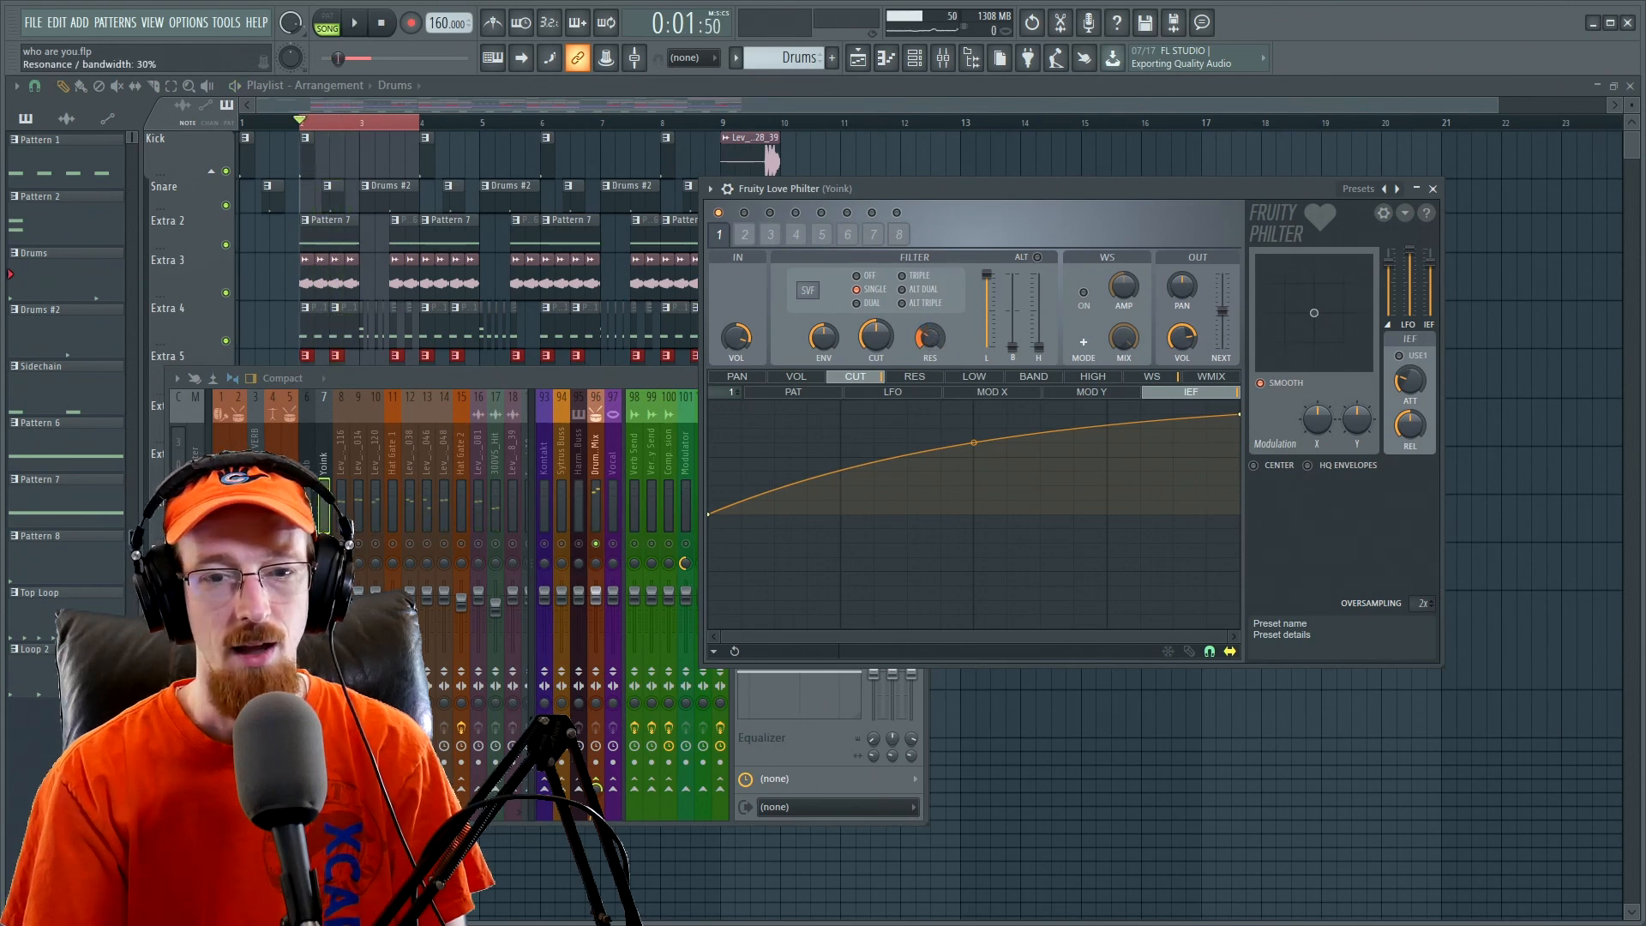
{"action": "left_click_drag", "start_coordinate": [974, 442], "coordinate": [973, 437]}
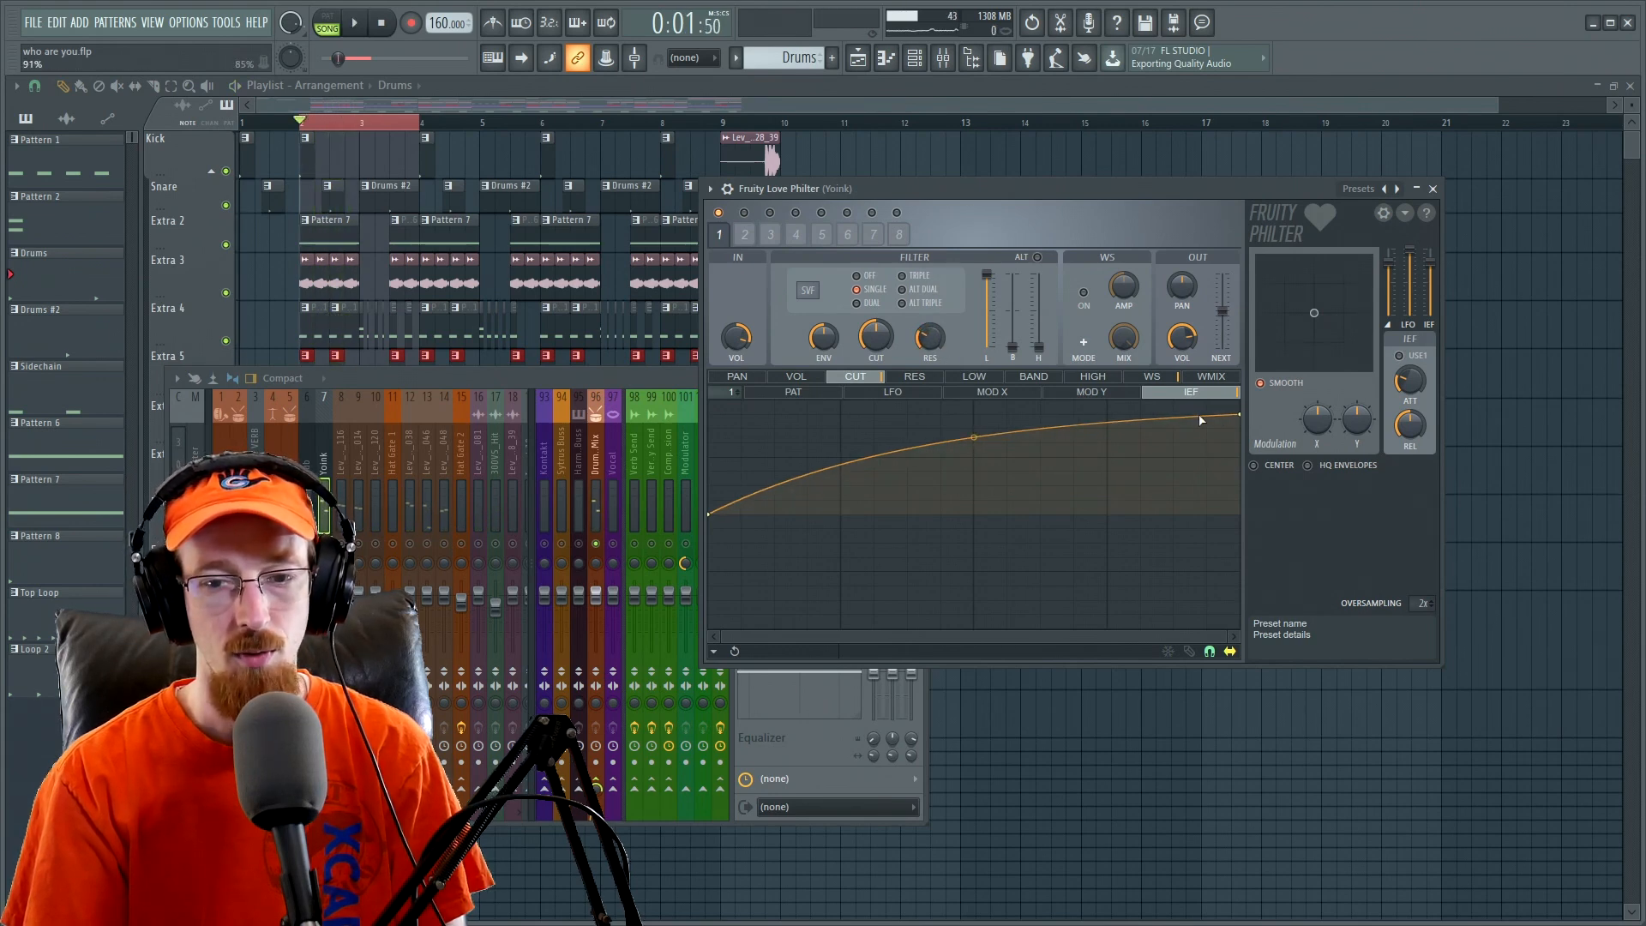
{"action": "left_click_drag", "start_coordinate": [1241, 417], "coordinate": [1241, 442]}
{"action": "key", "text": "space"}
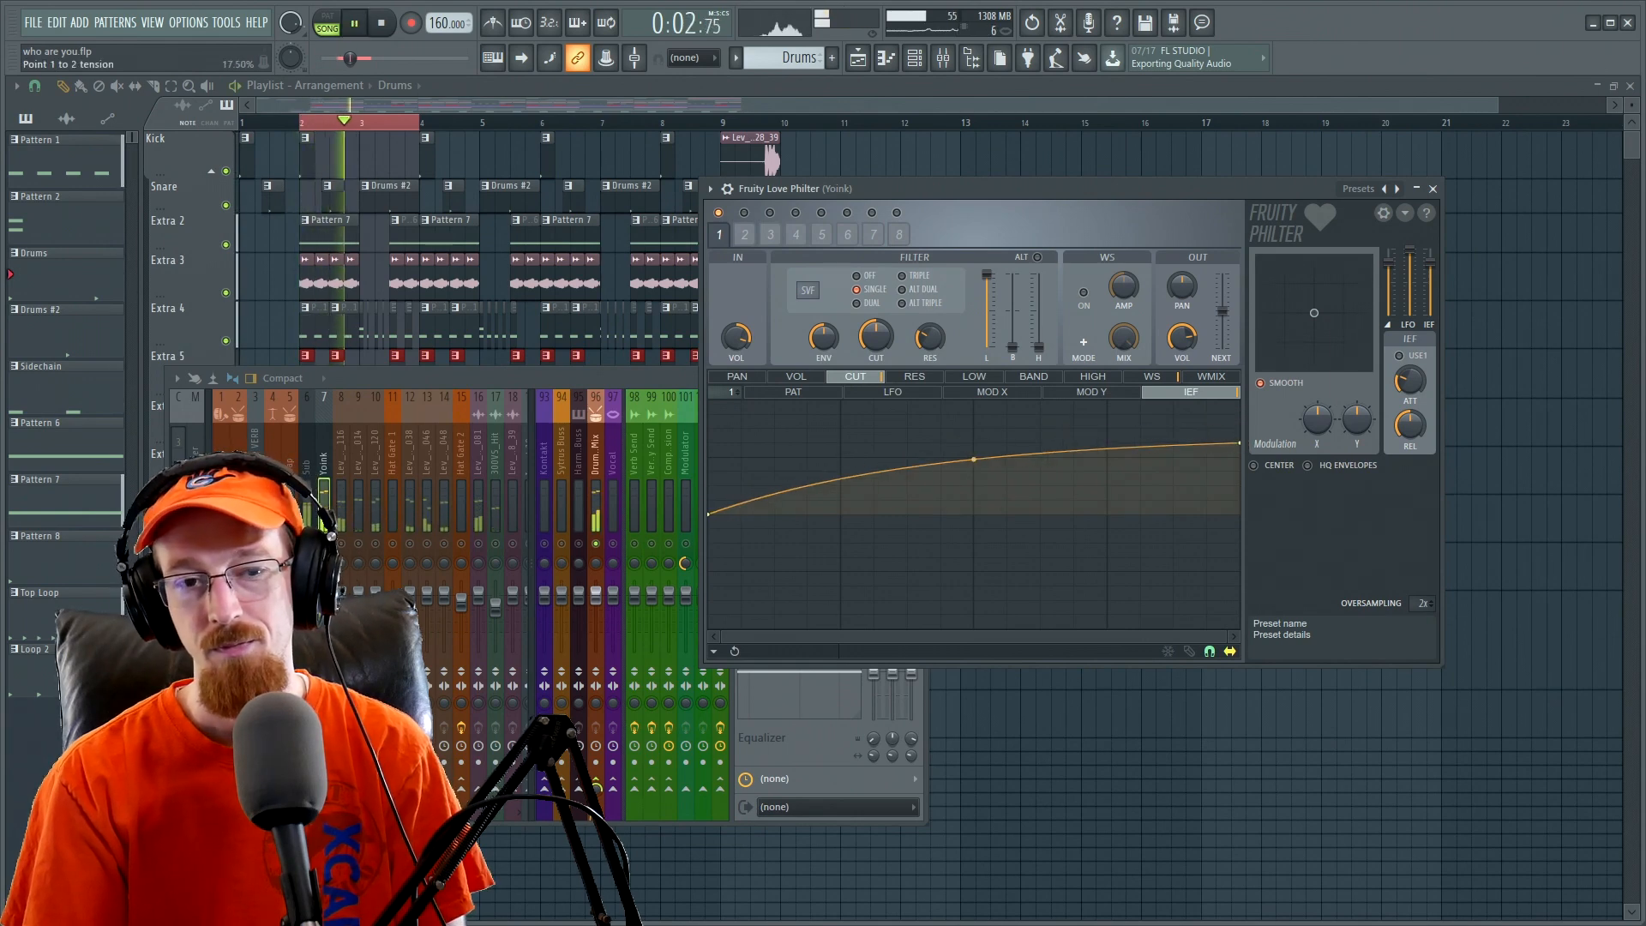
{"action": "key", "text": "space"}
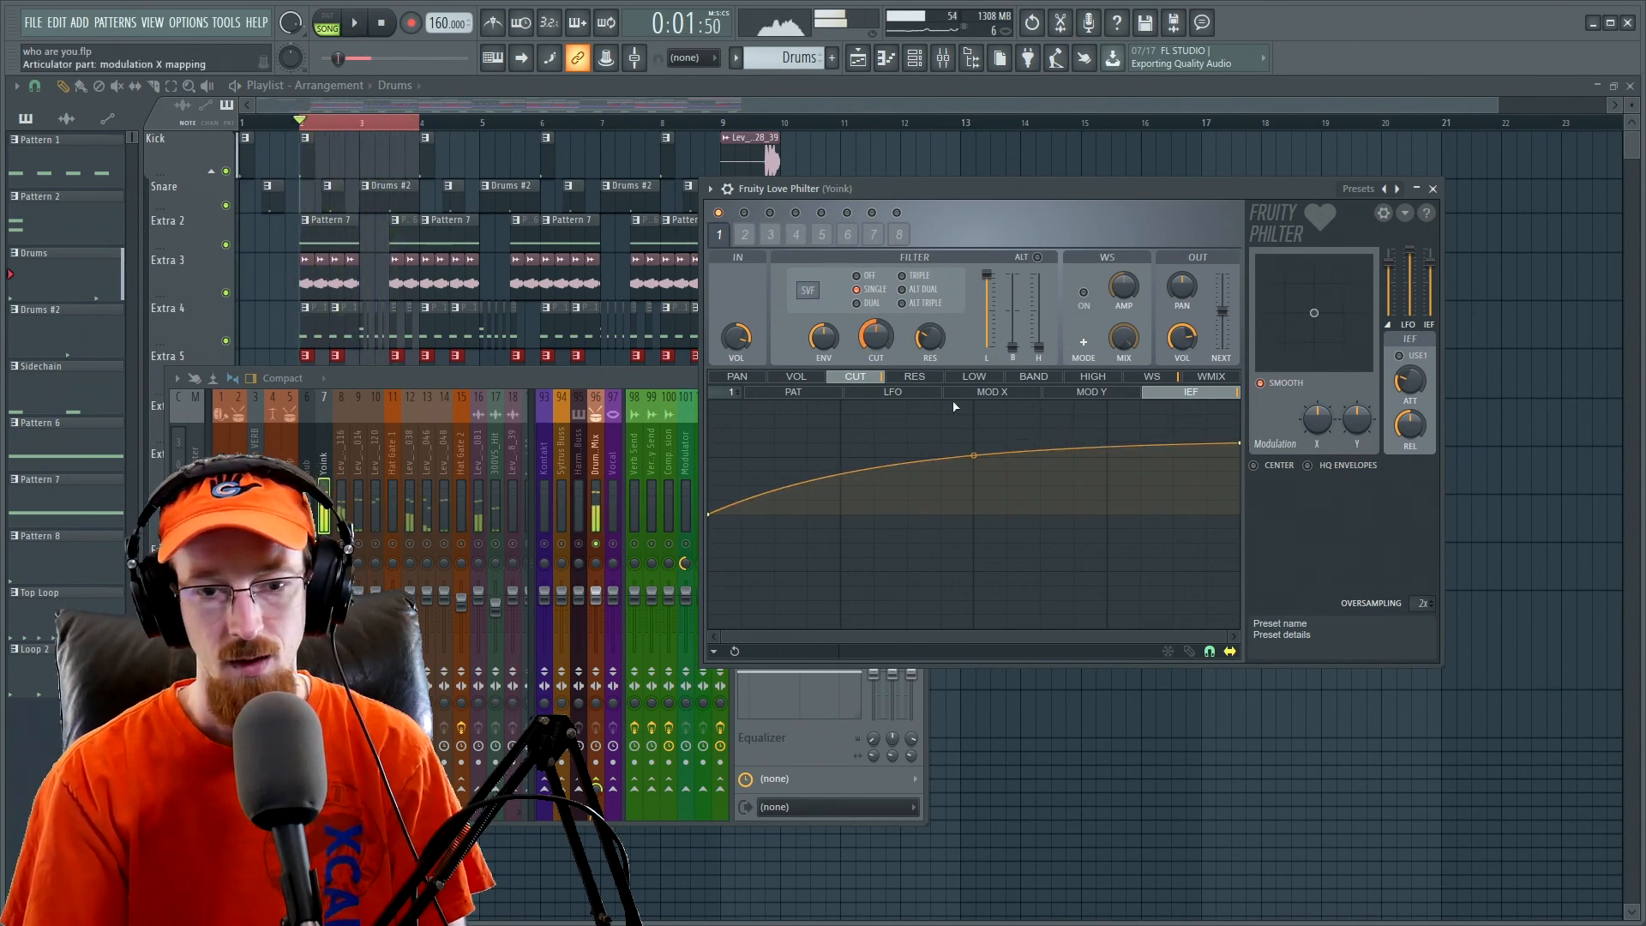
- Invert the cutoff IEF curve so it stays flat at the centre and dips slightly near its end, auditioning the loop
{"action": "left_click_drag", "start_coordinate": [1235, 446], "coordinate": [1241, 588]}
{"action": "key", "text": "space"}
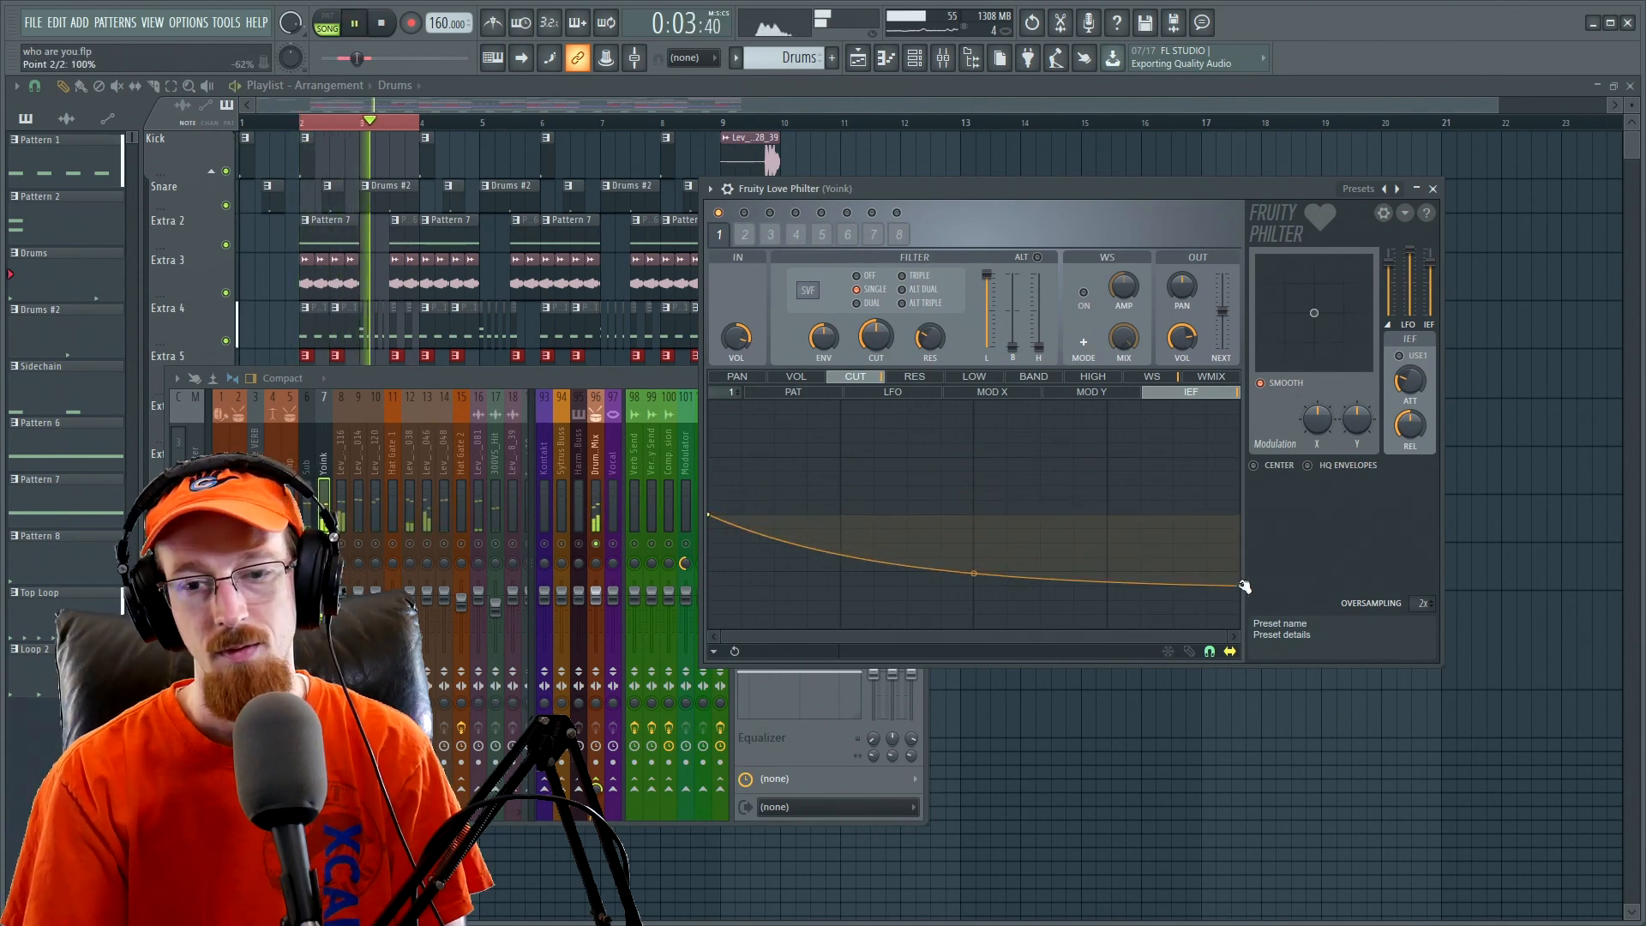
{"action": "left_click_drag", "start_coordinate": [1241, 586], "coordinate": [1243, 544]}
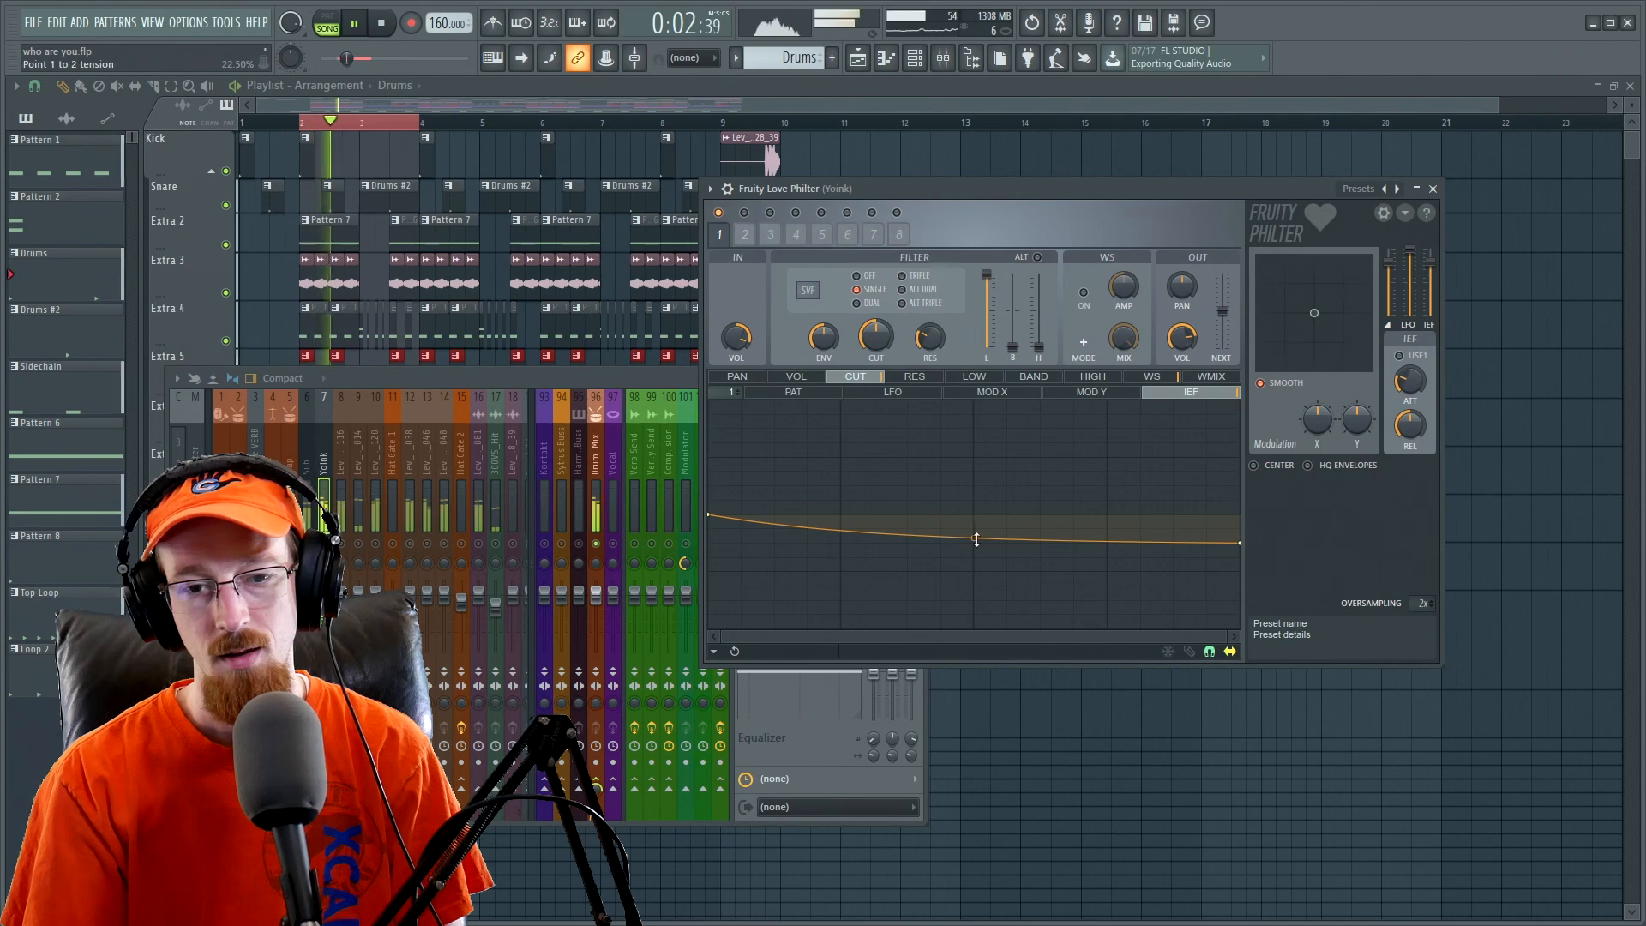
{"action": "left_click_drag", "start_coordinate": [974, 538], "coordinate": [973, 514]}
{"action": "key", "text": "space"}
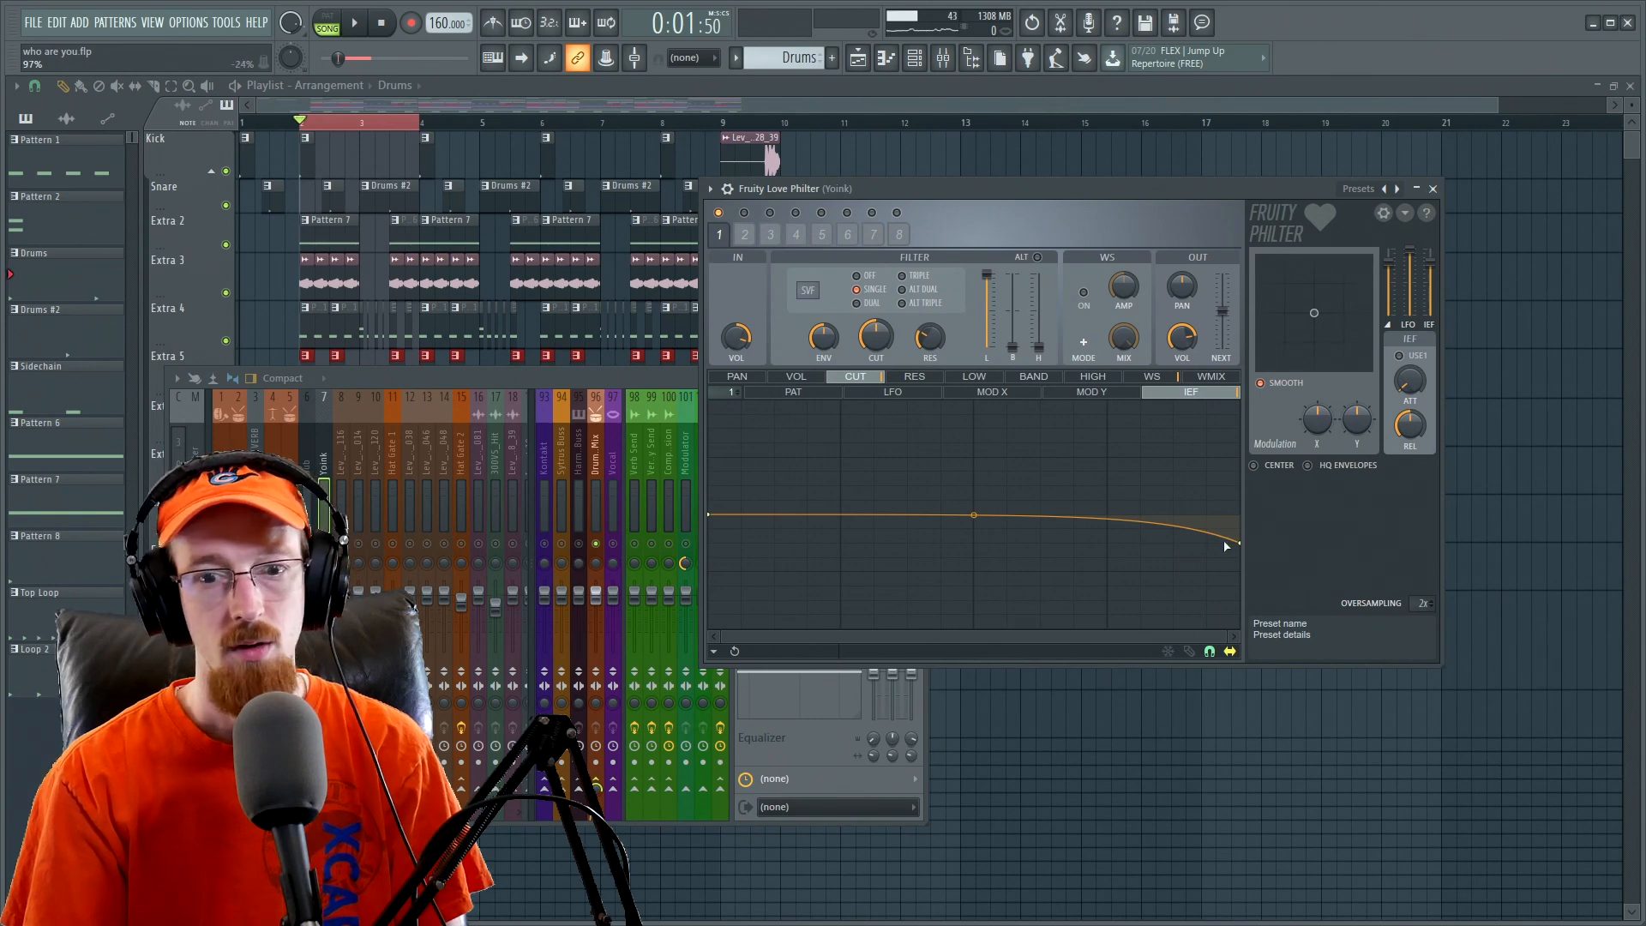
- Set the input envelope follower's release to 0 ms and its attack to minimum, auditioning the loop
{"action": "key", "text": "space"}
{"action": "left_click_drag", "start_coordinate": [1411, 424], "coordinate": [1411, 523]}
{"action": "key", "text": "space"}
{"action": "left_click_drag", "start_coordinate": [1410, 381], "coordinate": [1406, 393]}
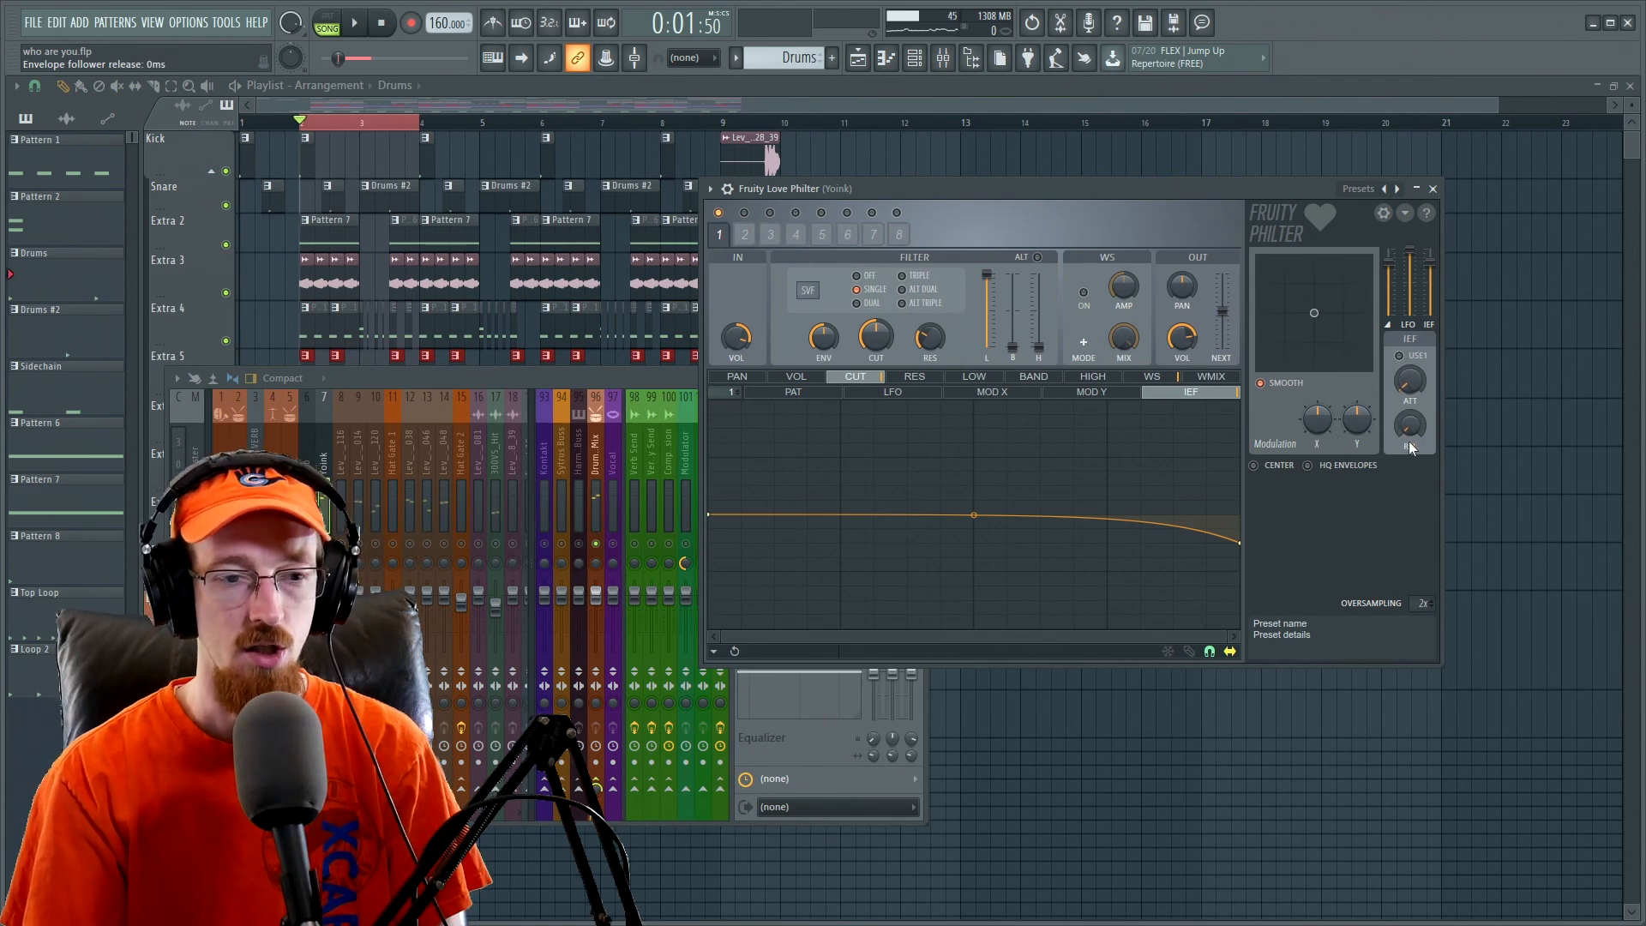
{"action": "key", "text": "space"}
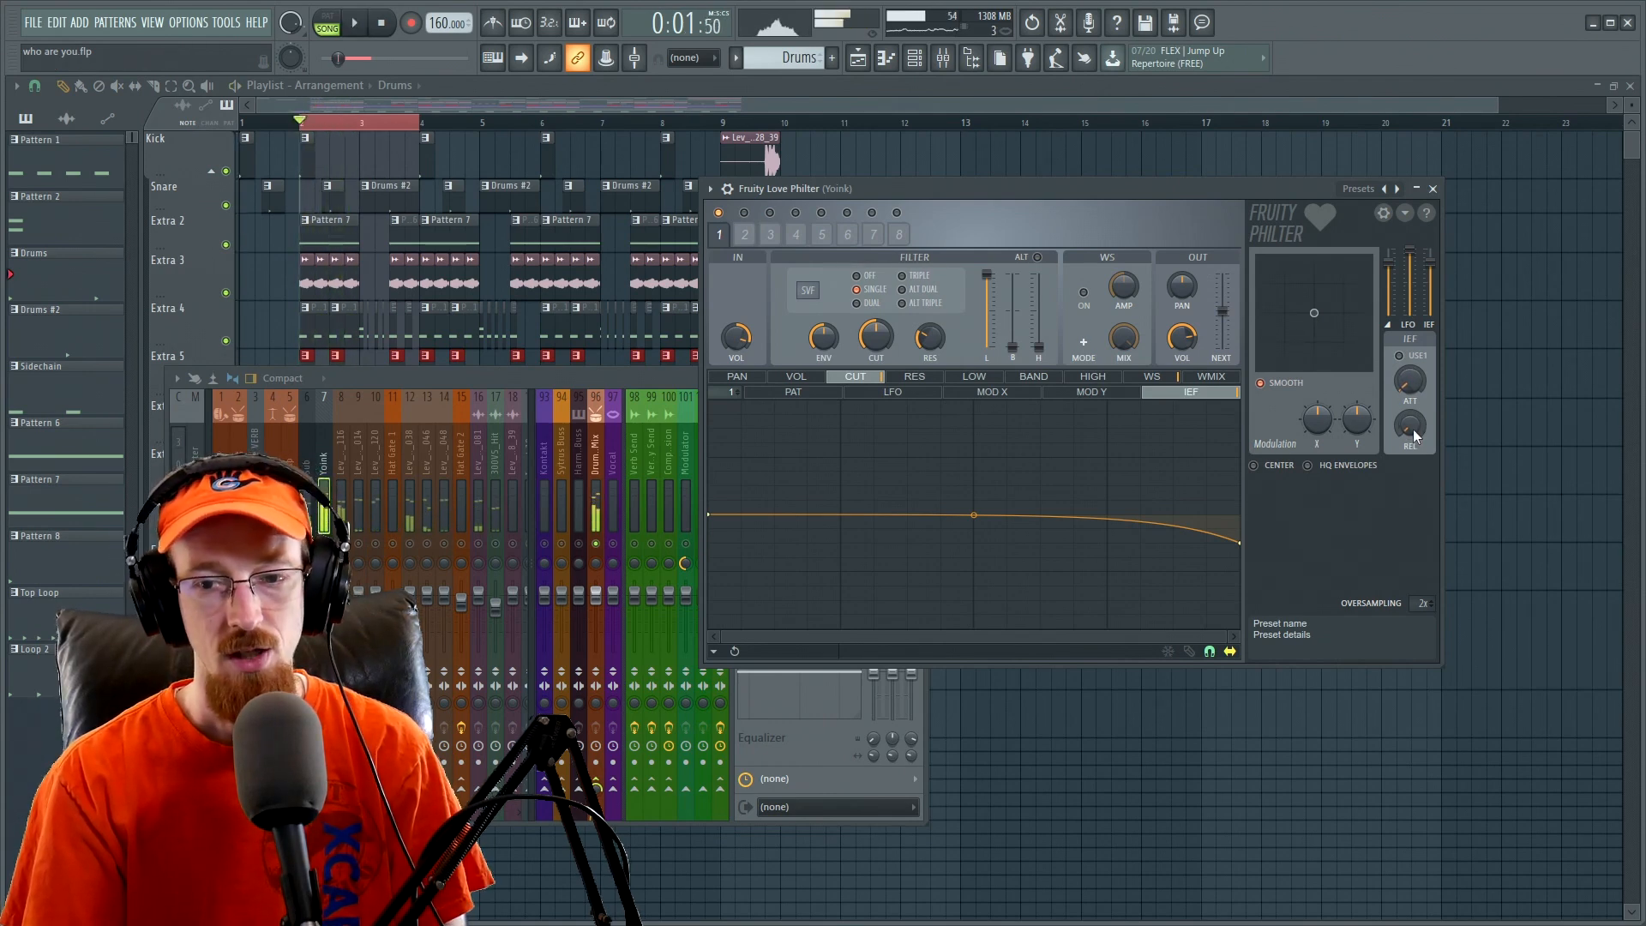
{"action": "key", "text": "space"}
- Raise the input envelope follower's release to 62 ms and play the loop
{"action": "left_click_drag", "start_coordinate": [1413, 434], "coordinate": [1412, 423]}
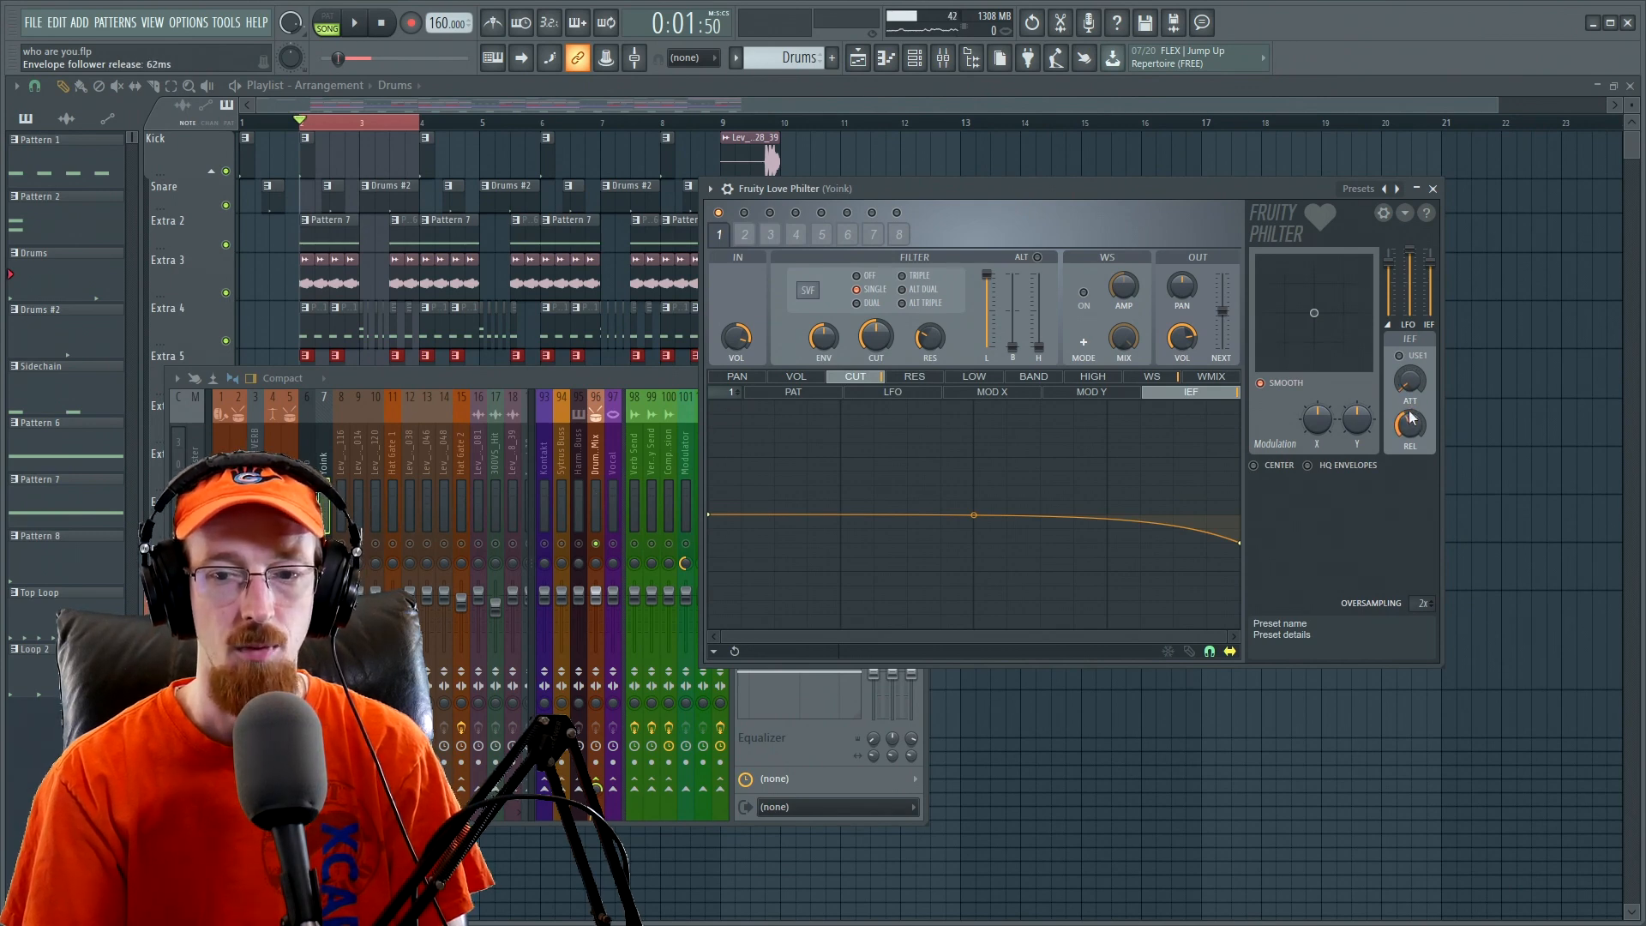
{"action": "key", "text": "space"}
{"action": "key", "text": "space"}
{"action": "left_click", "coordinate": [1416, 356]}
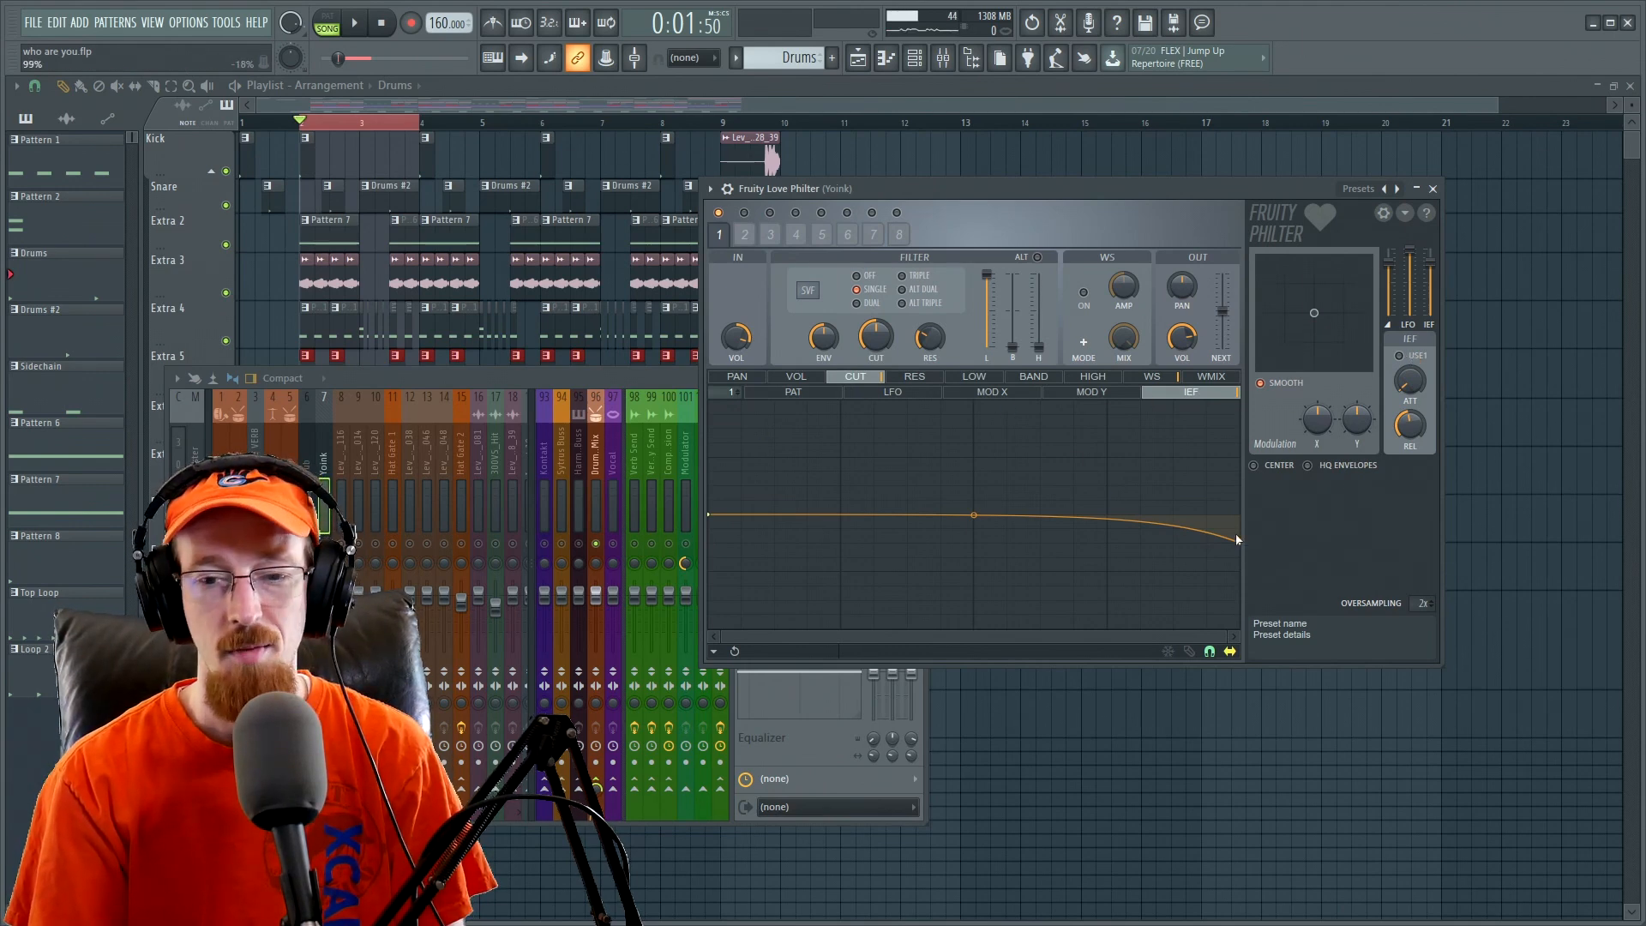
- Reshape the cutoff IEF mapping into a strongly upward-bowed curve rising from the centre to the maximum
{"action": "left_click_drag", "start_coordinate": [1242, 544], "coordinate": [1243, 562]}
{"action": "left_click_drag", "start_coordinate": [975, 514], "coordinate": [974, 540]}
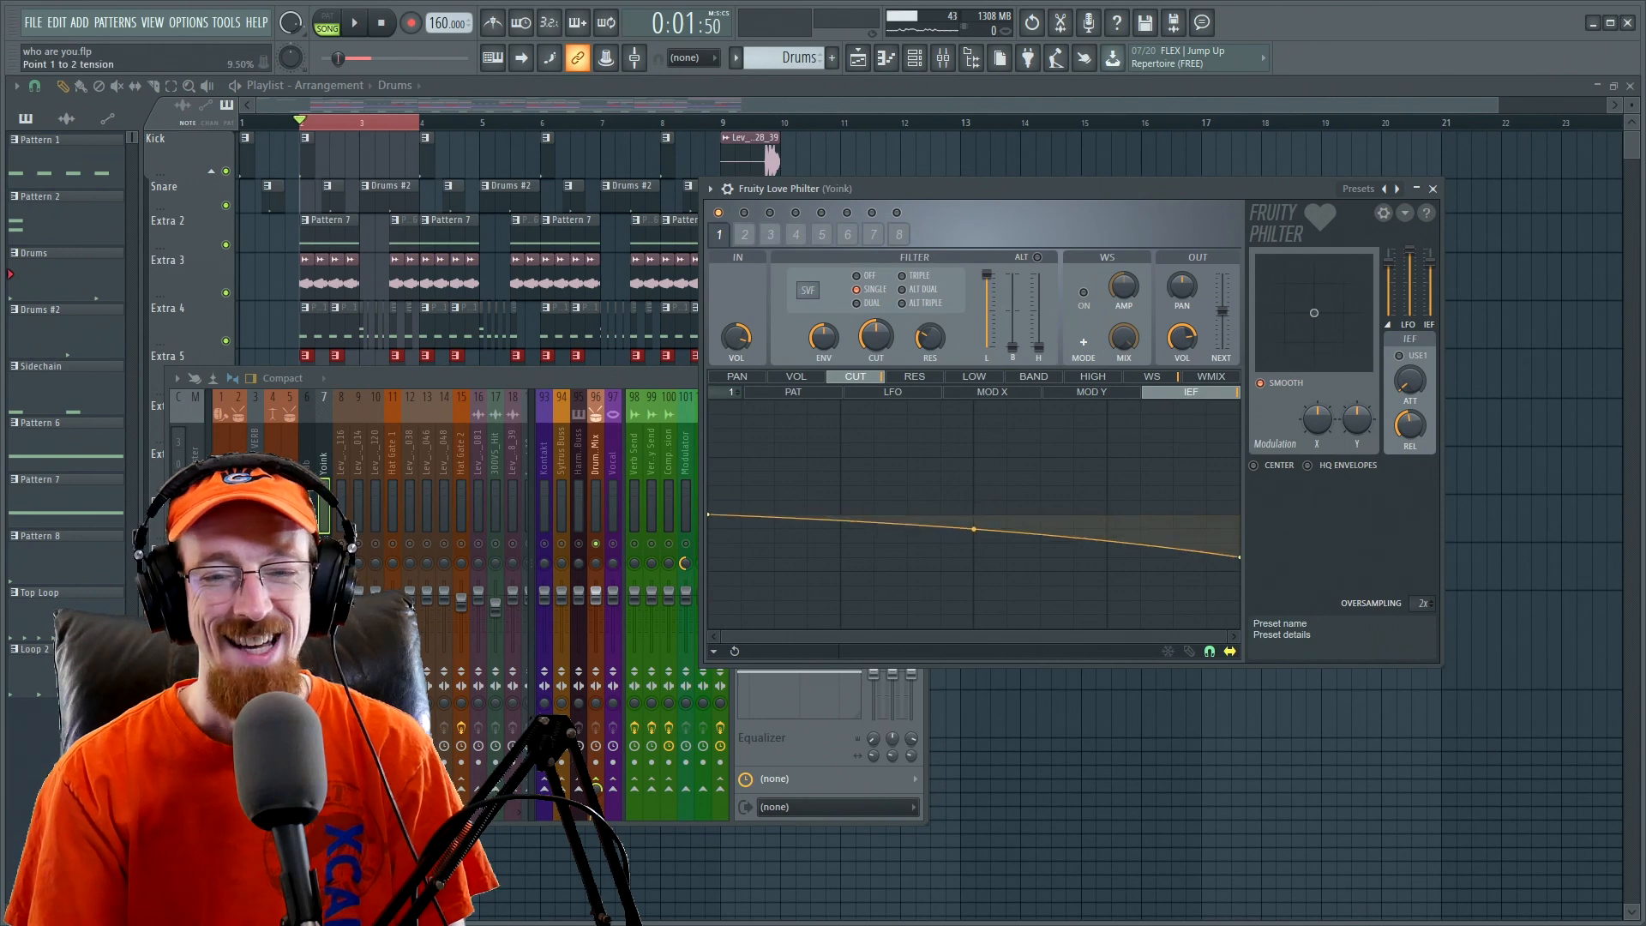
{"action": "left_click_drag", "start_coordinate": [1243, 547], "coordinate": [1237, 467]}
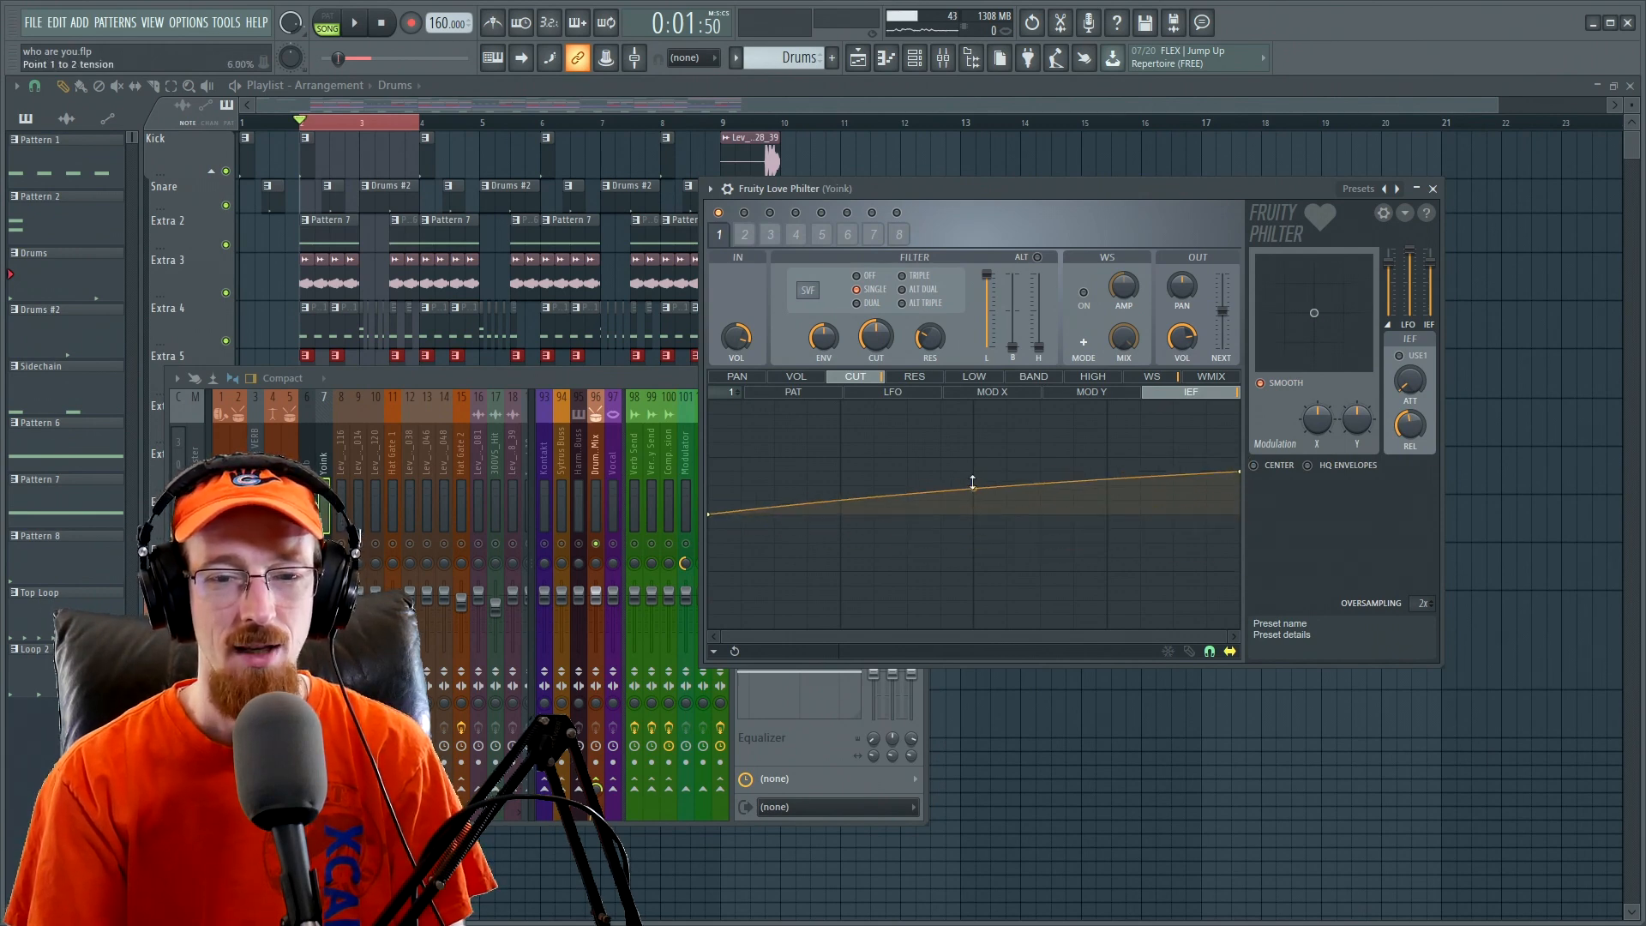
{"action": "left_click_drag", "start_coordinate": [1243, 468], "coordinate": [1238, 399]}
{"action": "left_click_drag", "start_coordinate": [983, 452], "coordinate": [979, 411]}
- Lower the filter's cutoff frequency on Yoink and audition the loop with the new IEF mapping
{"action": "left_click_drag", "start_coordinate": [875, 335], "coordinate": [881, 349]}
{"action": "key", "text": "space"}
{"action": "key", "text": "space"}
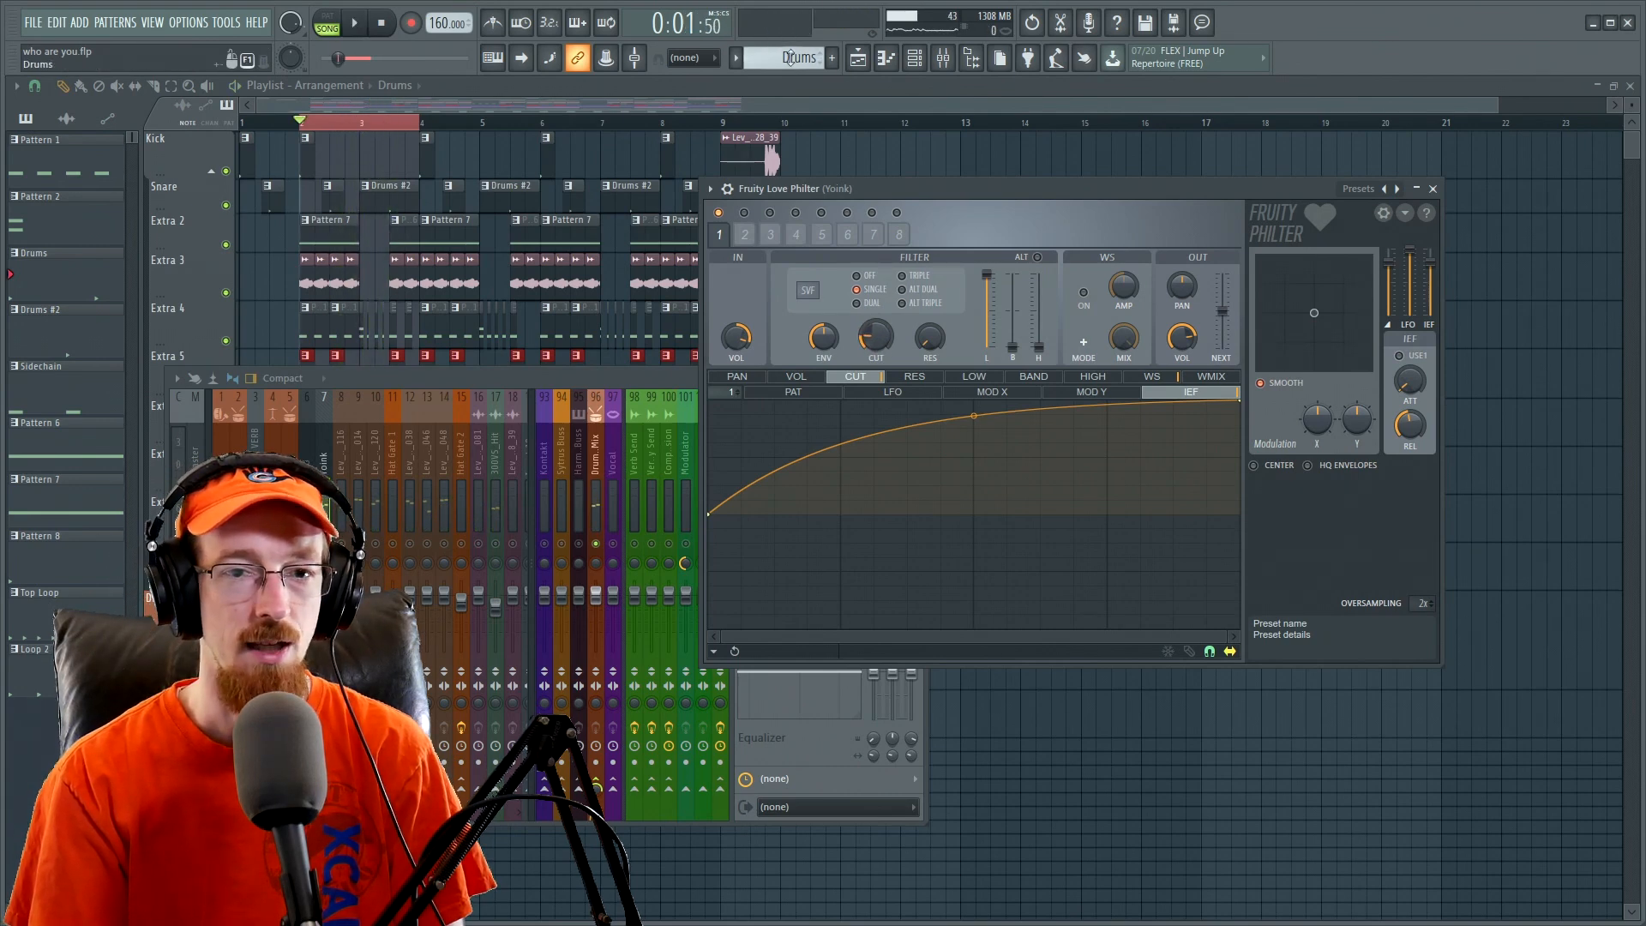
- Change the filter type on Yoink to LP3
{"action": "left_click", "coordinate": [808, 290]}
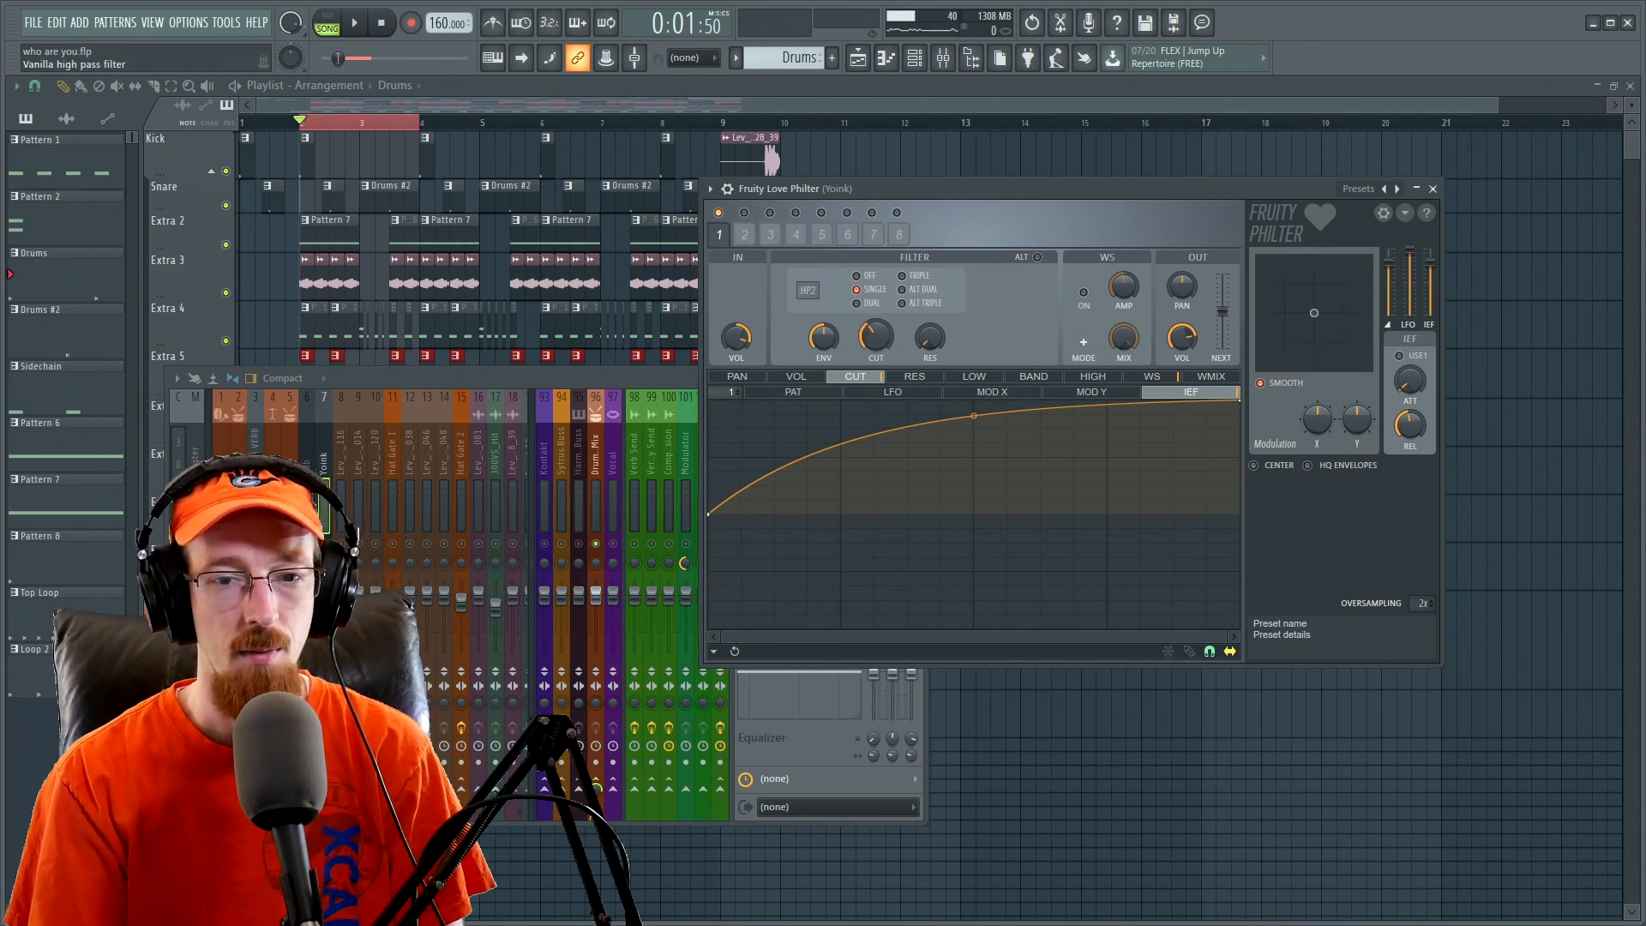
{"action": "left_click", "coordinate": [807, 290]}
{"action": "left_click", "coordinate": [808, 290]}
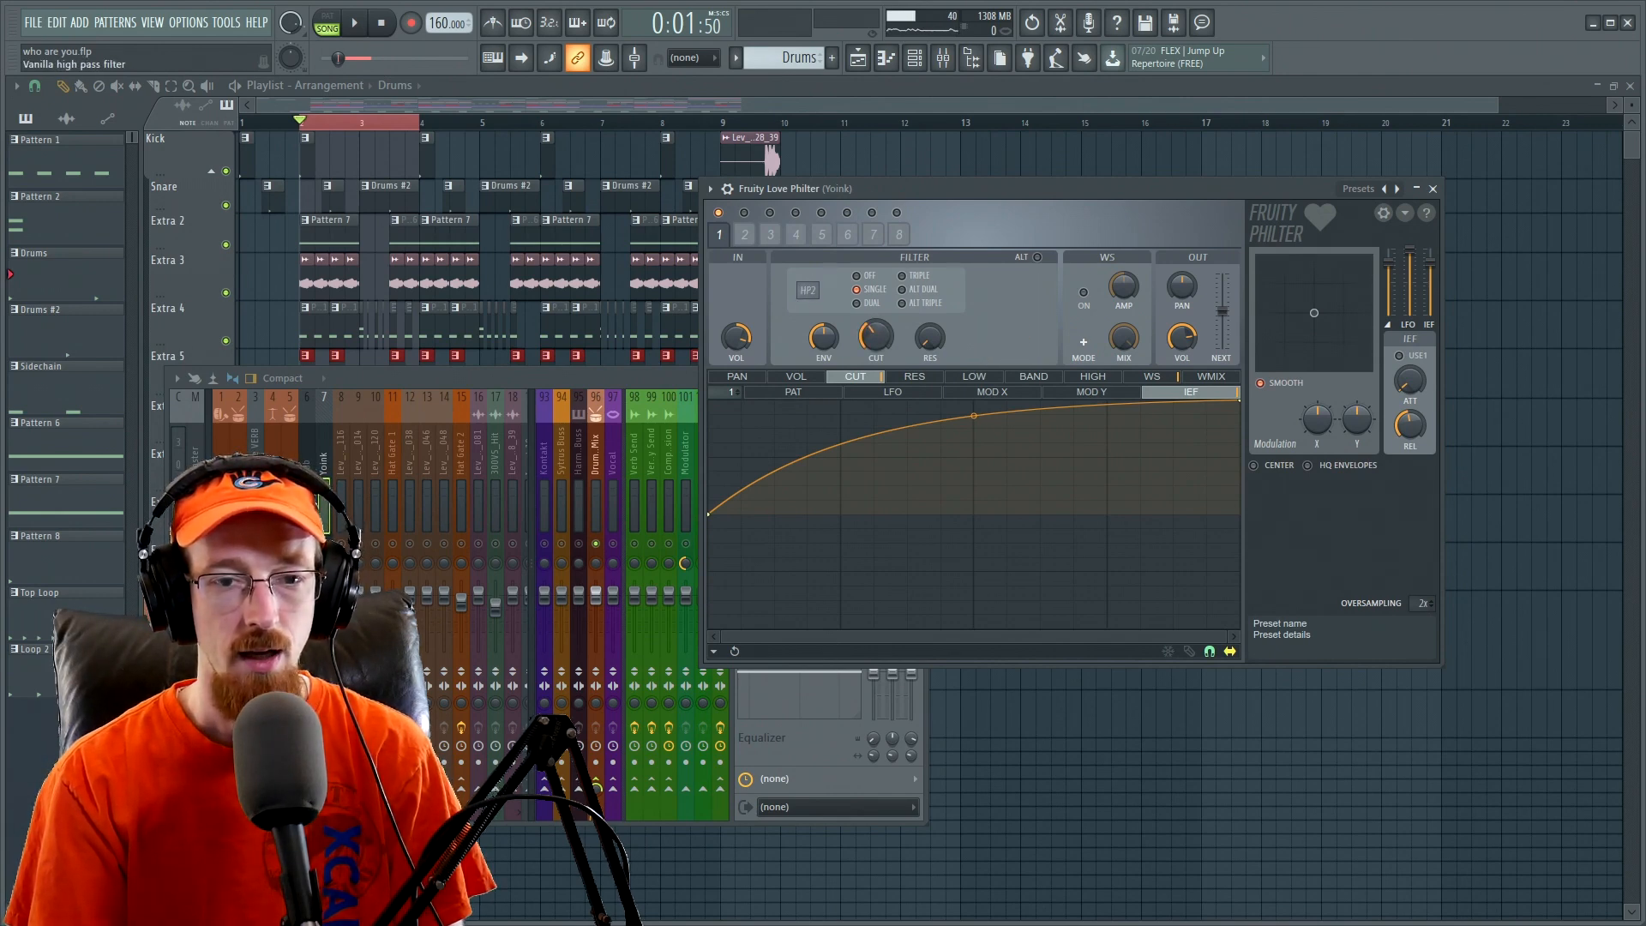
{"action": "left_click", "coordinate": [808, 289]}
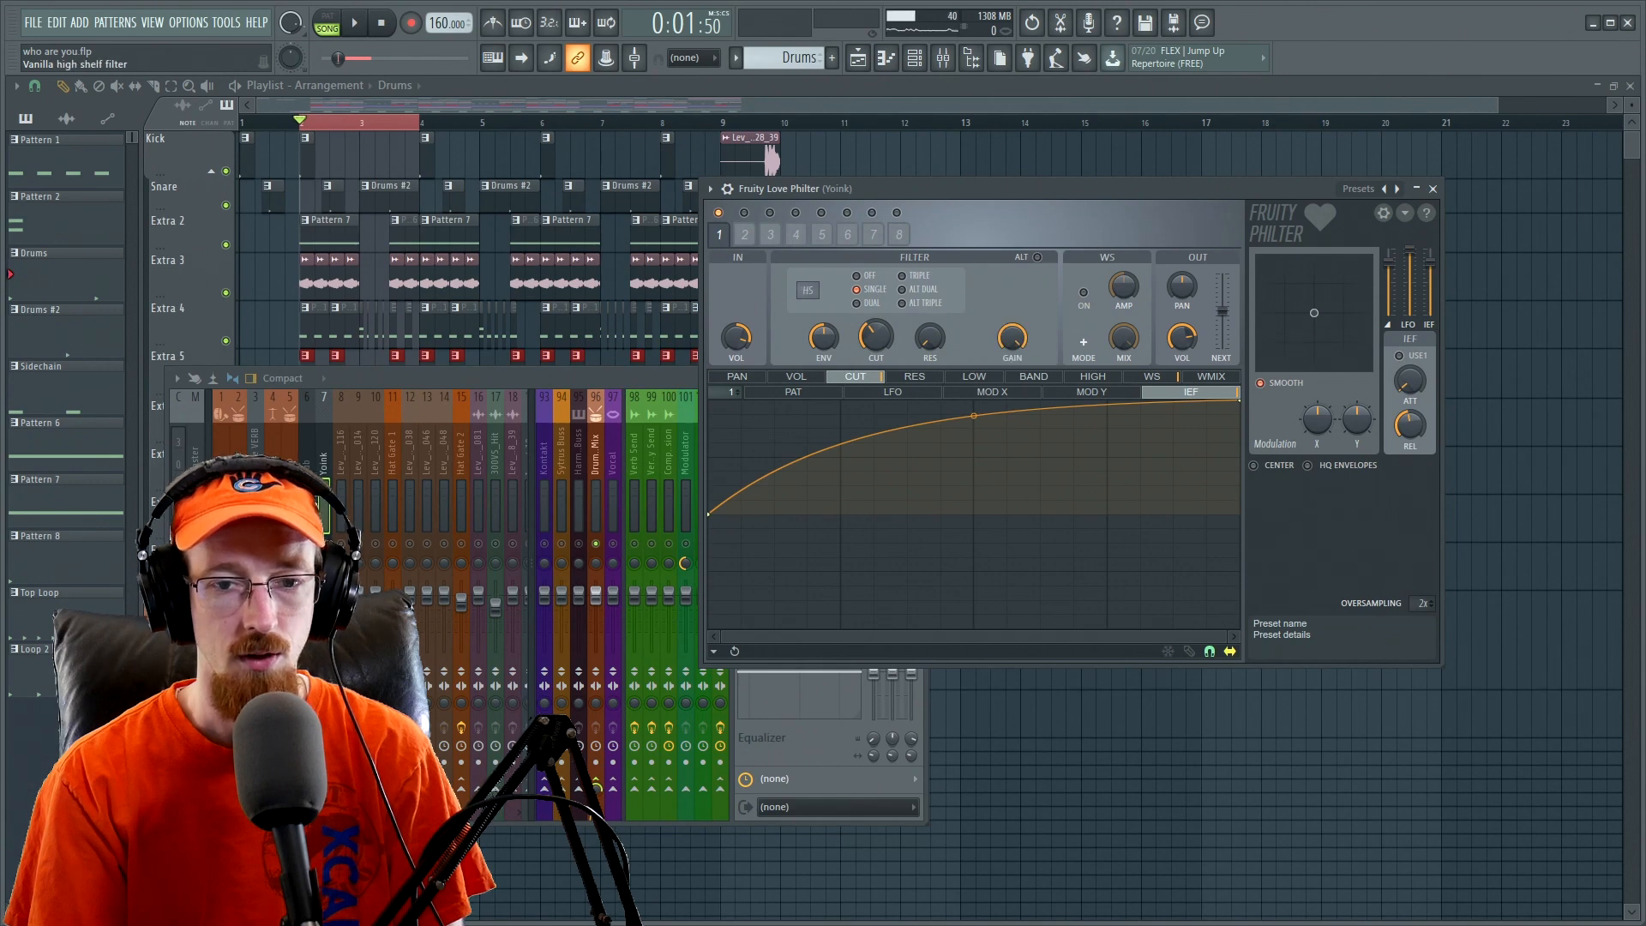
{"action": "right_click", "coordinate": [803, 293]}
{"action": "left_click", "coordinate": [782, 278]}
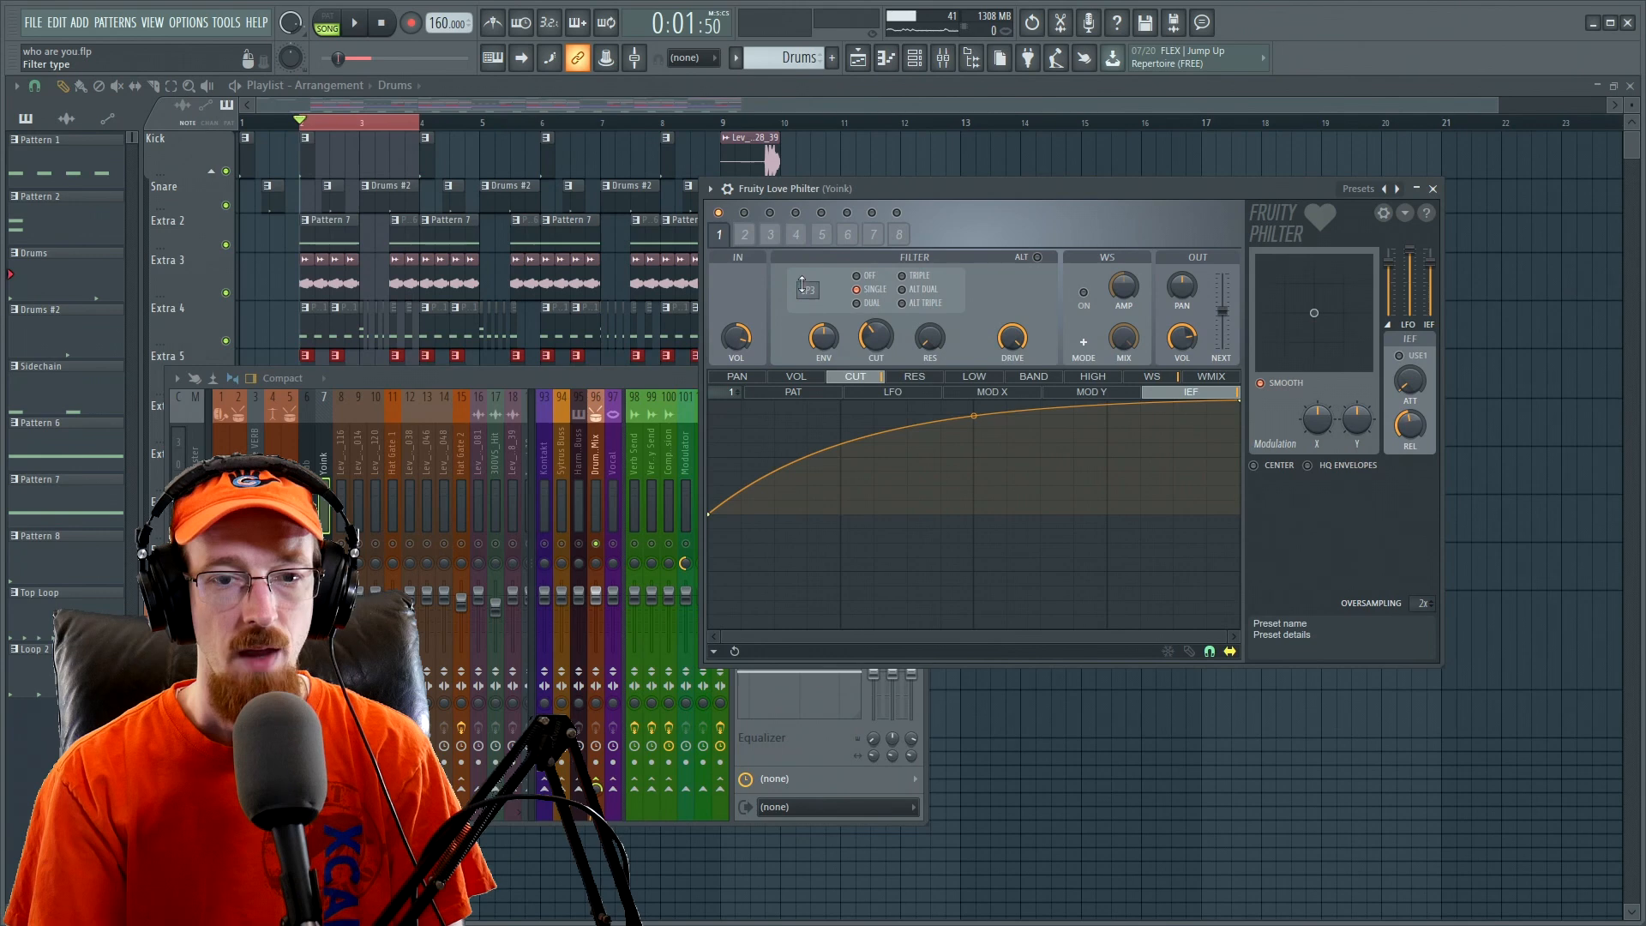
- Set the filter drive to 0%, then raise it to about 33% while auditioning the loop
{"action": "left_click_drag", "start_coordinate": [1014, 340], "coordinate": [1014, 403]}
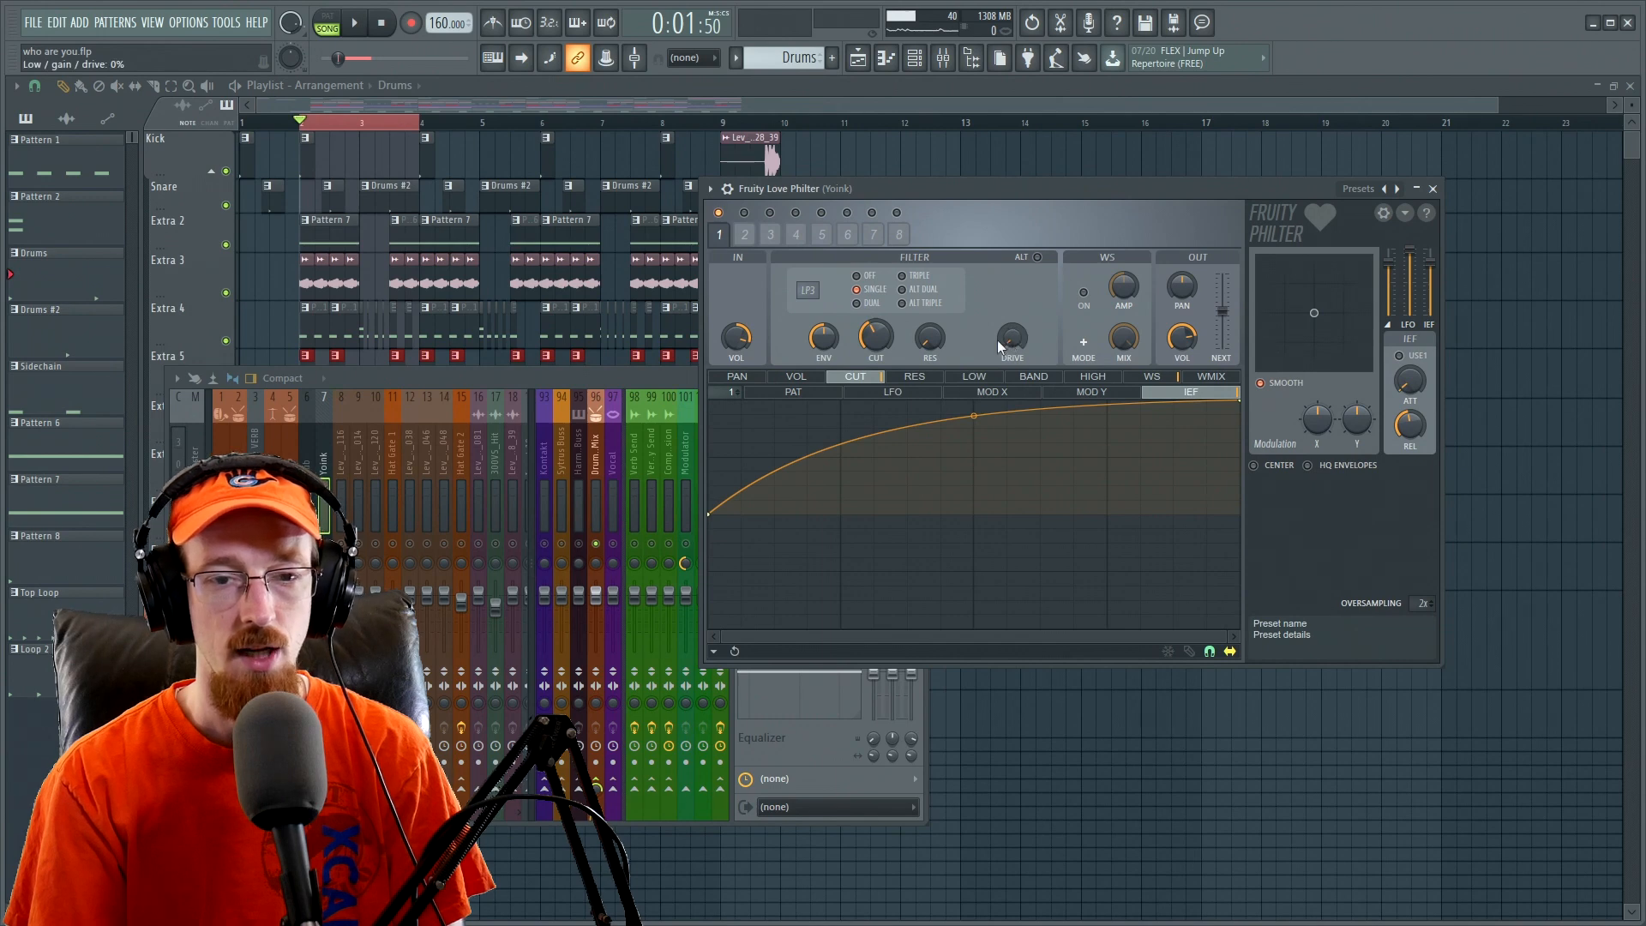
{"action": "key", "text": "space"}
{"action": "left_click_drag", "start_coordinate": [1011, 338], "coordinate": [1012, 317]}
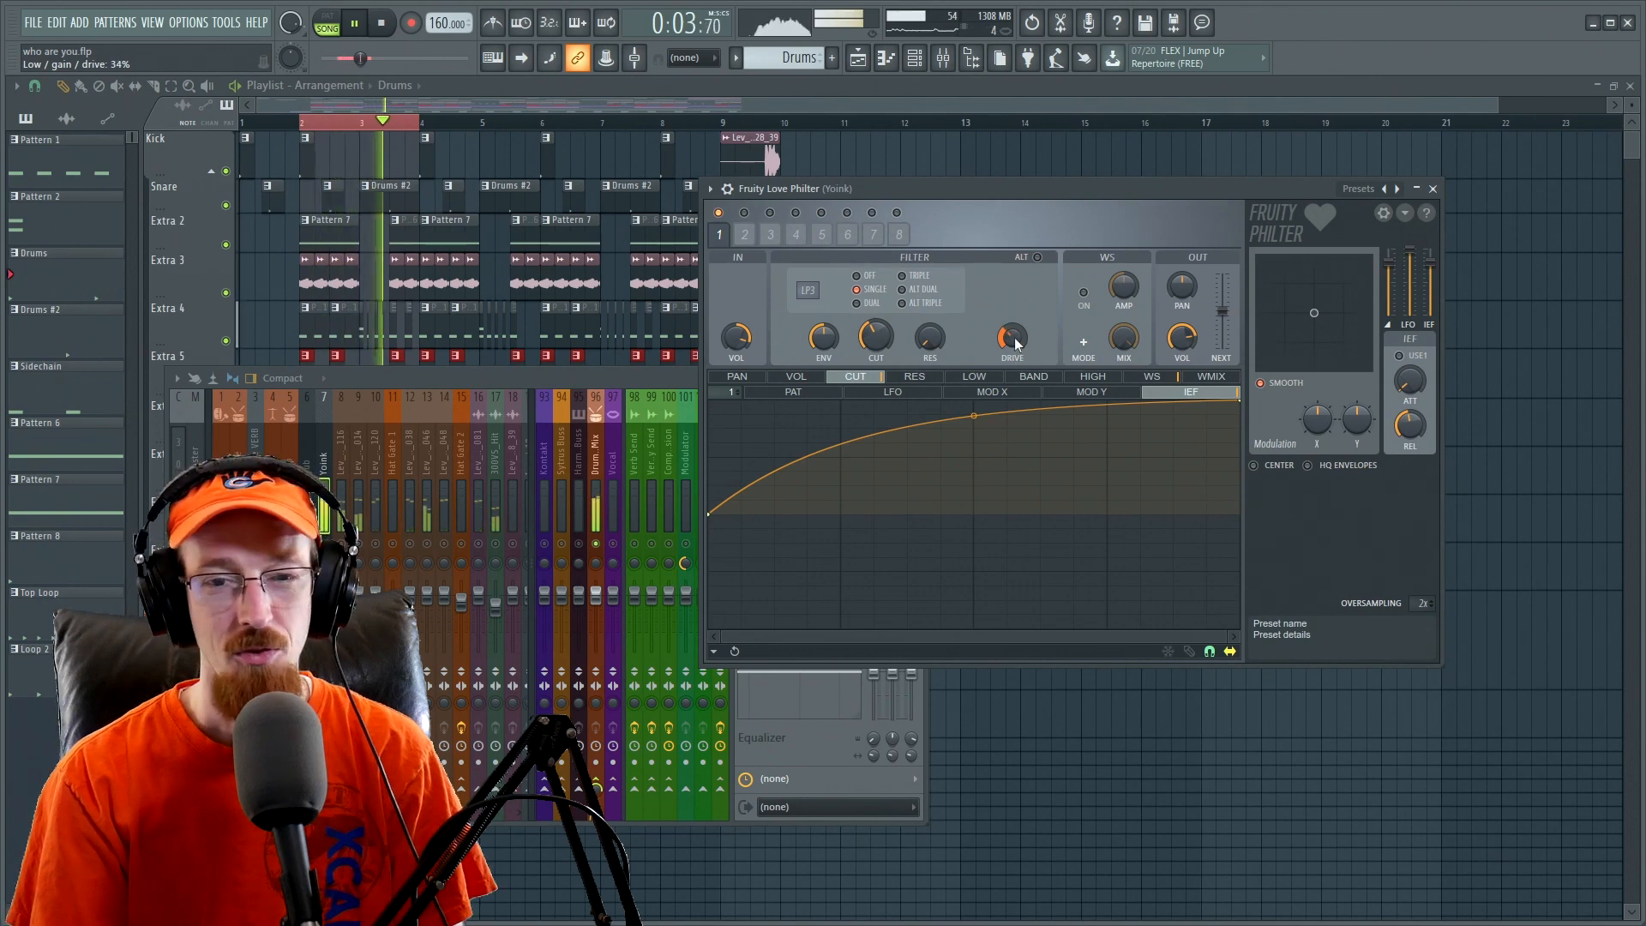
{"action": "key", "text": "space"}
{"action": "key", "text": "space"}
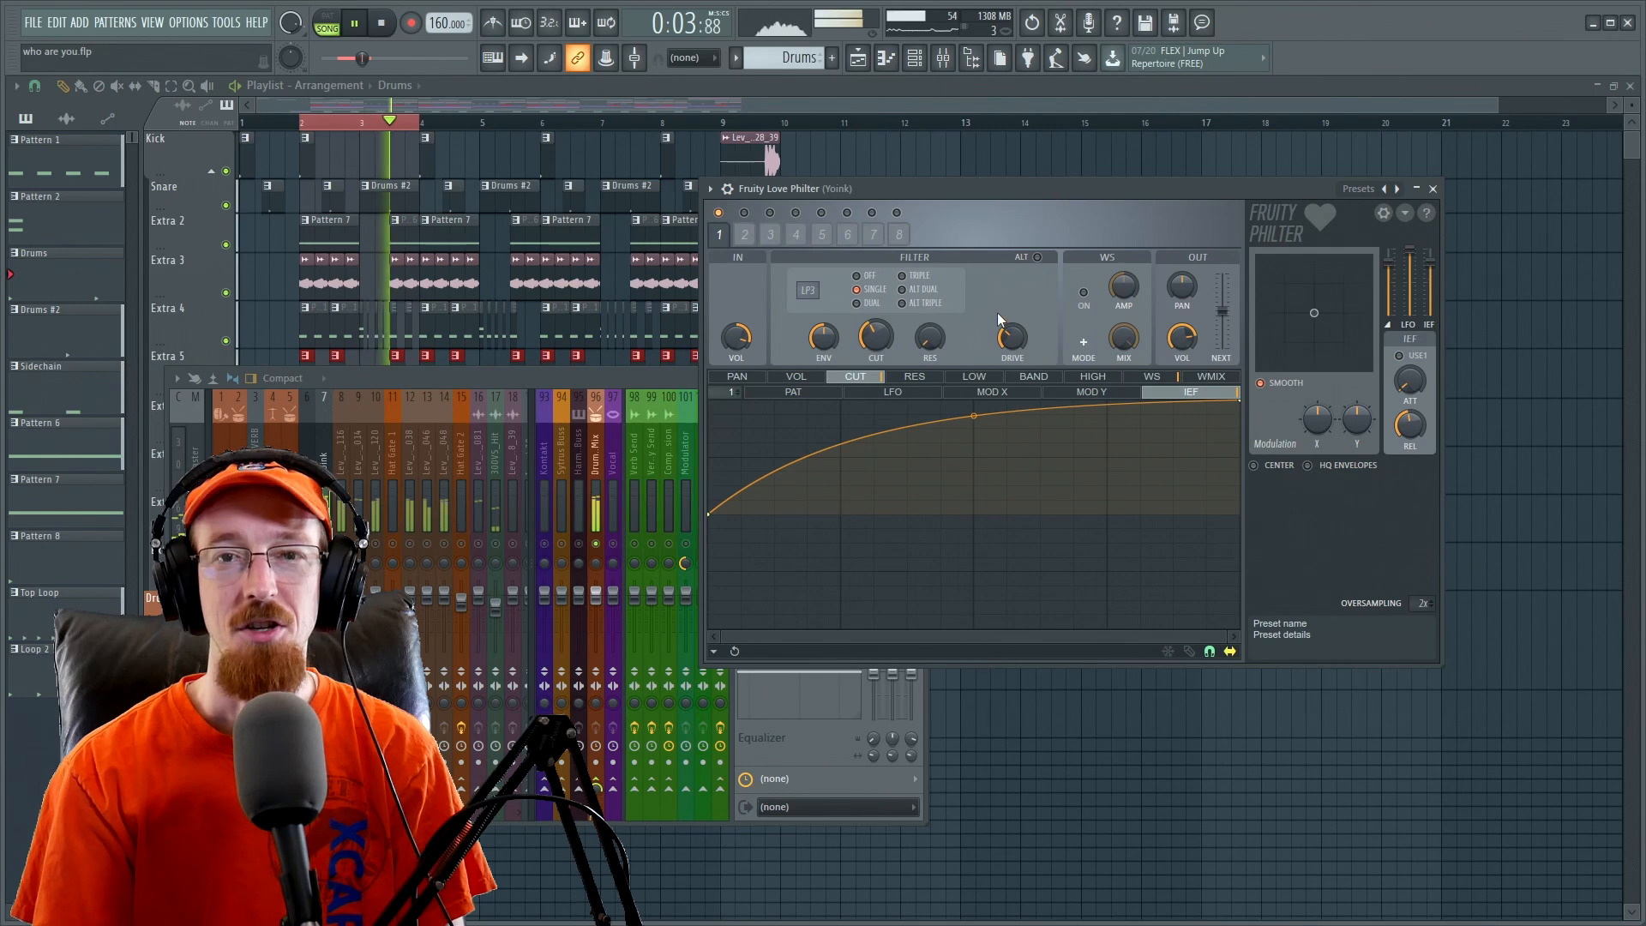
{"action": "key", "text": "space"}
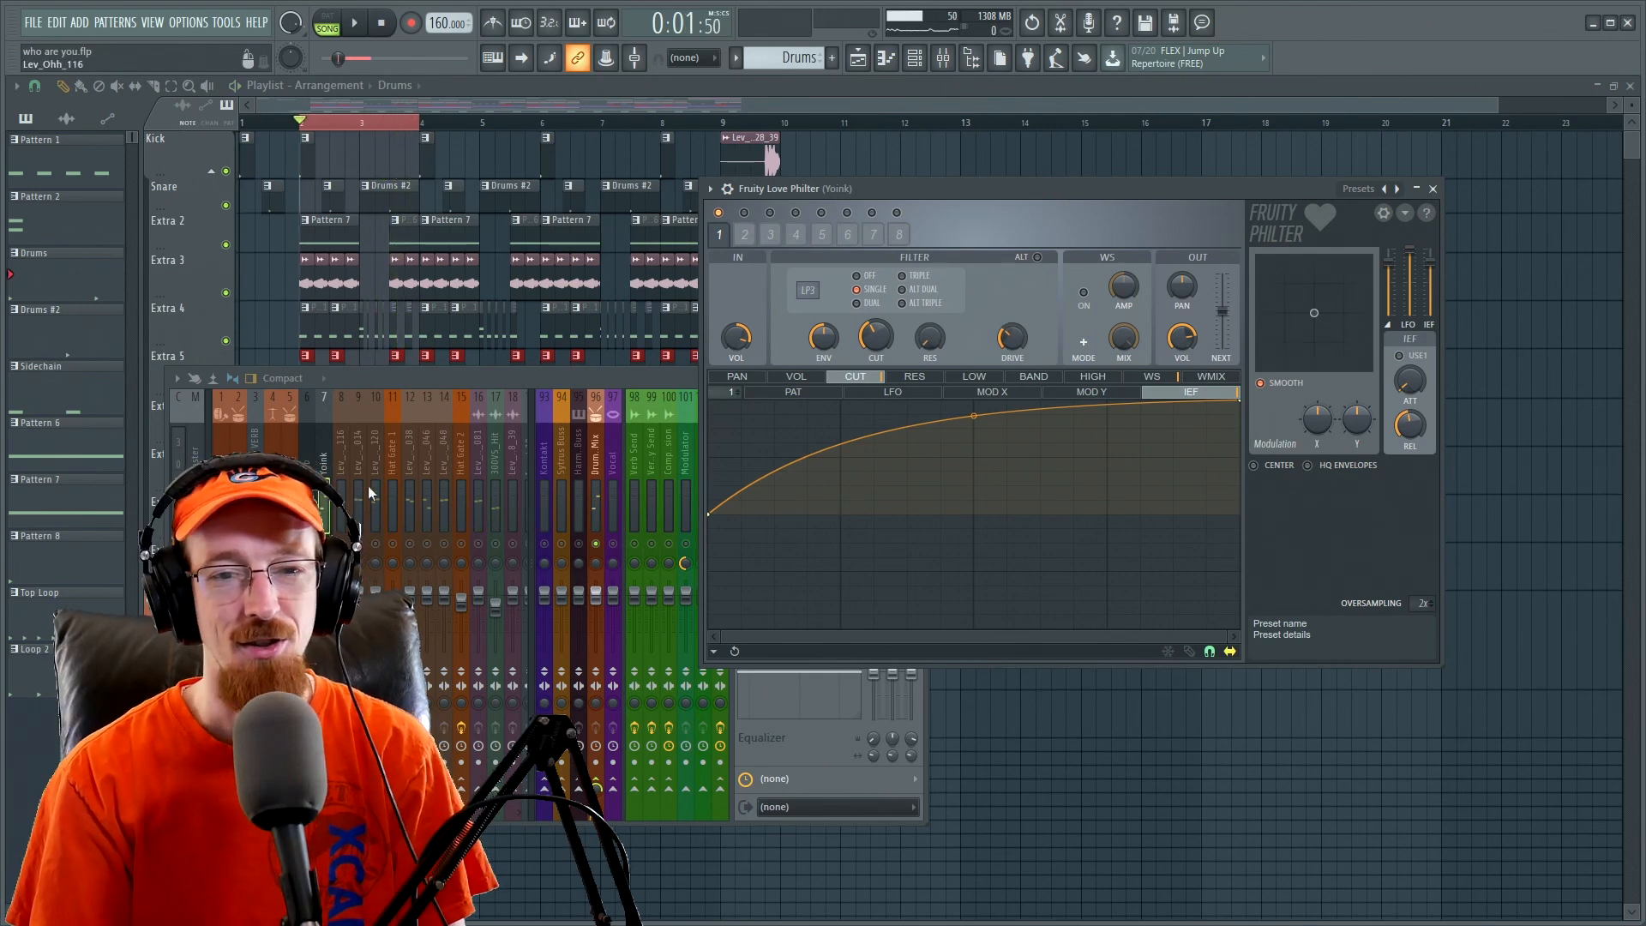
- Unsolo the Yoink mixer track and play the loop in the full mix
{"action": "right_click", "coordinate": [324, 543]}
{"action": "key", "text": "space"}
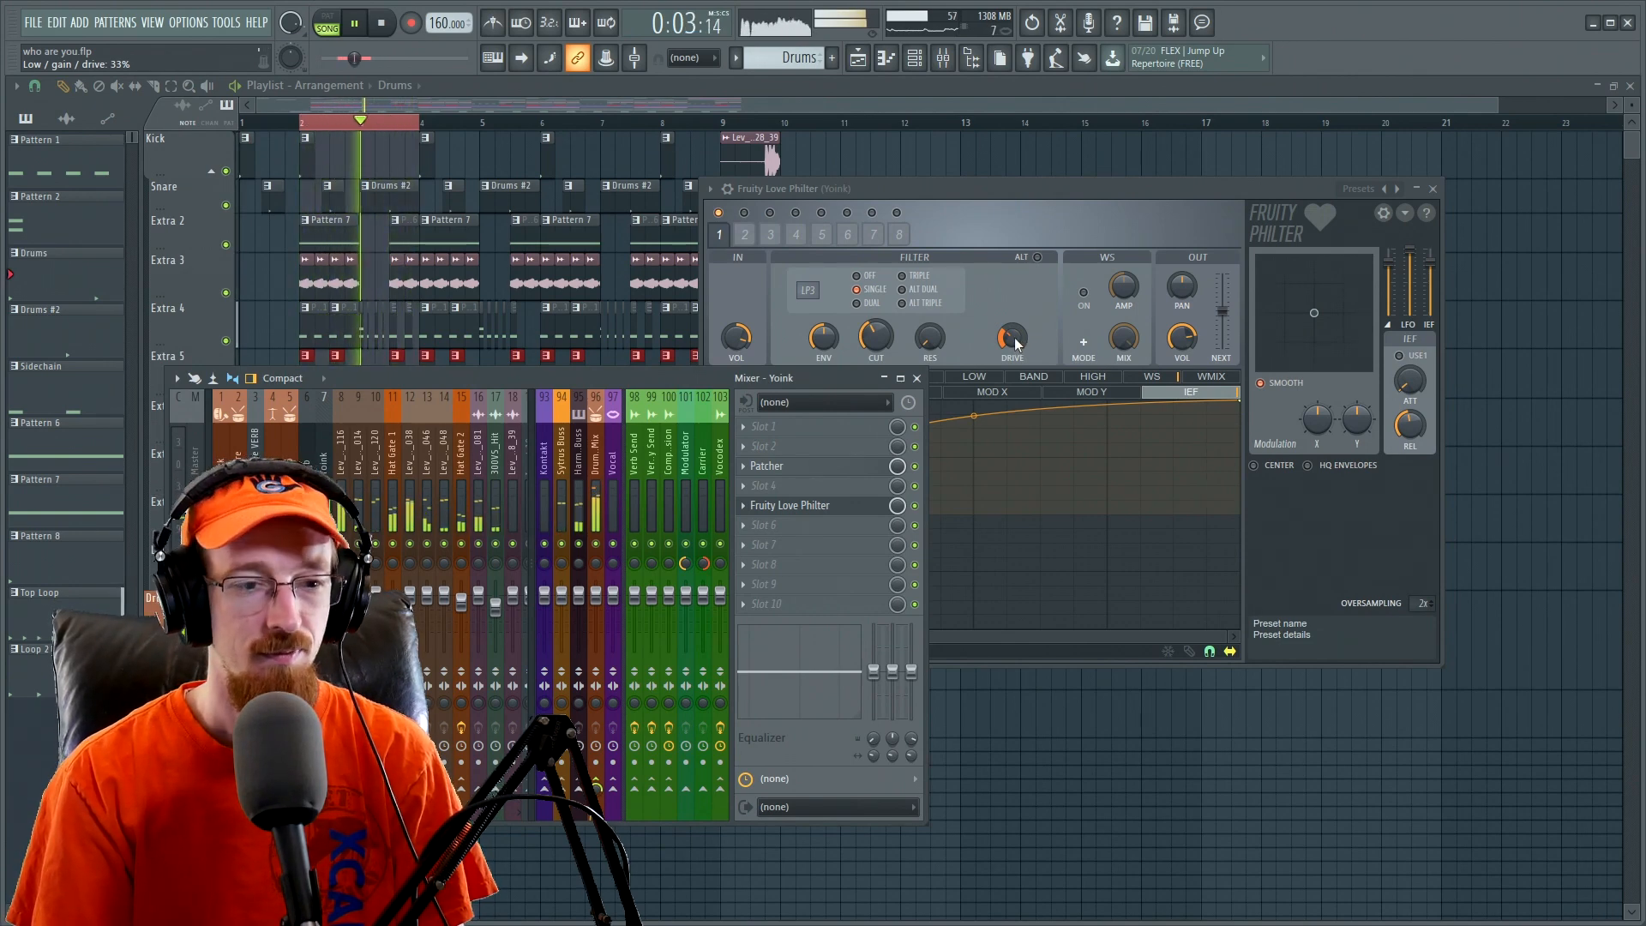
{"action": "key", "text": "space"}
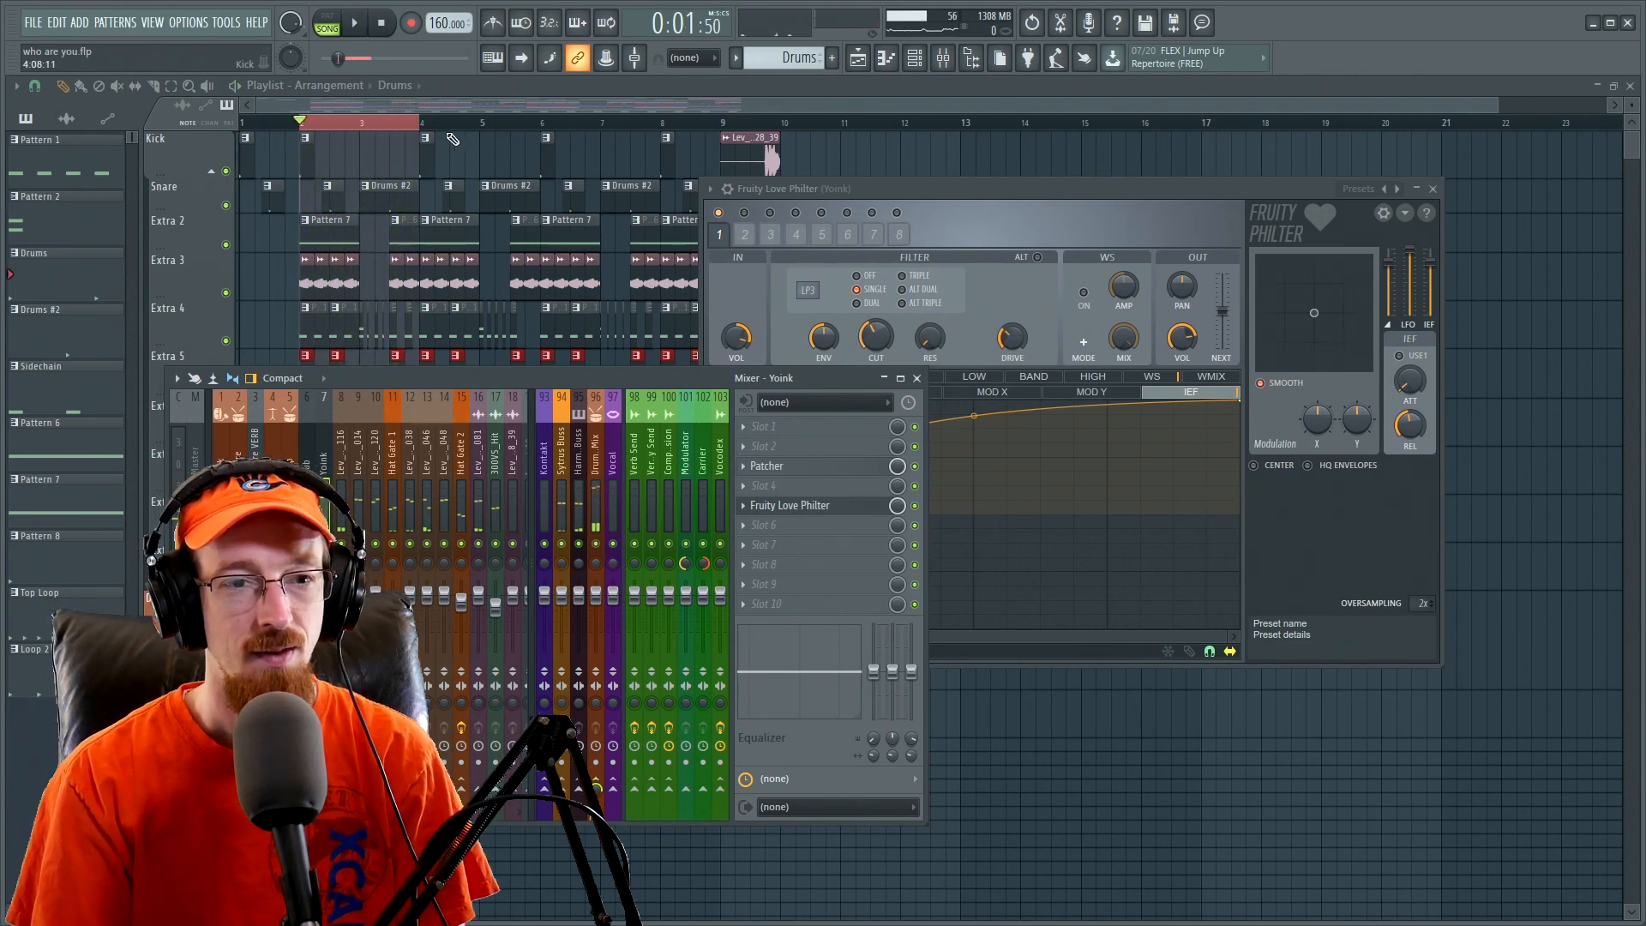
- Return to Yoink's Fruity Love Philter, switch its filter circuit to Alt Triple, and audition the loop
{"action": "left_click", "coordinate": [1014, 340]}
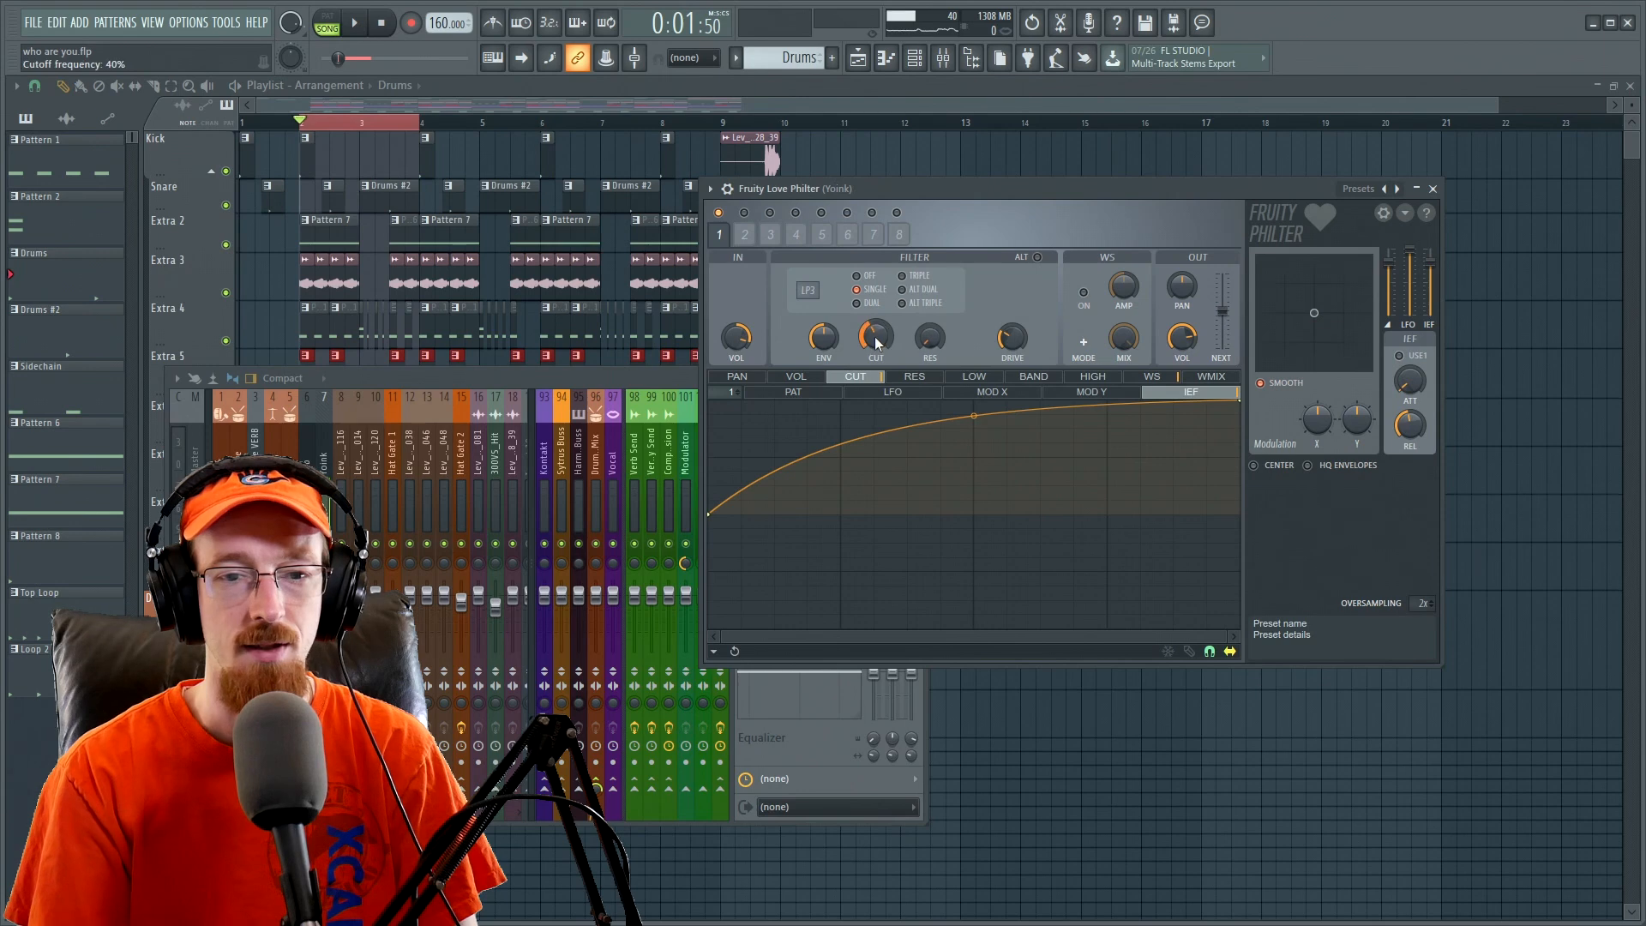
{"action": "left_click", "coordinate": [917, 305]}
{"action": "left_click", "coordinate": [924, 290]}
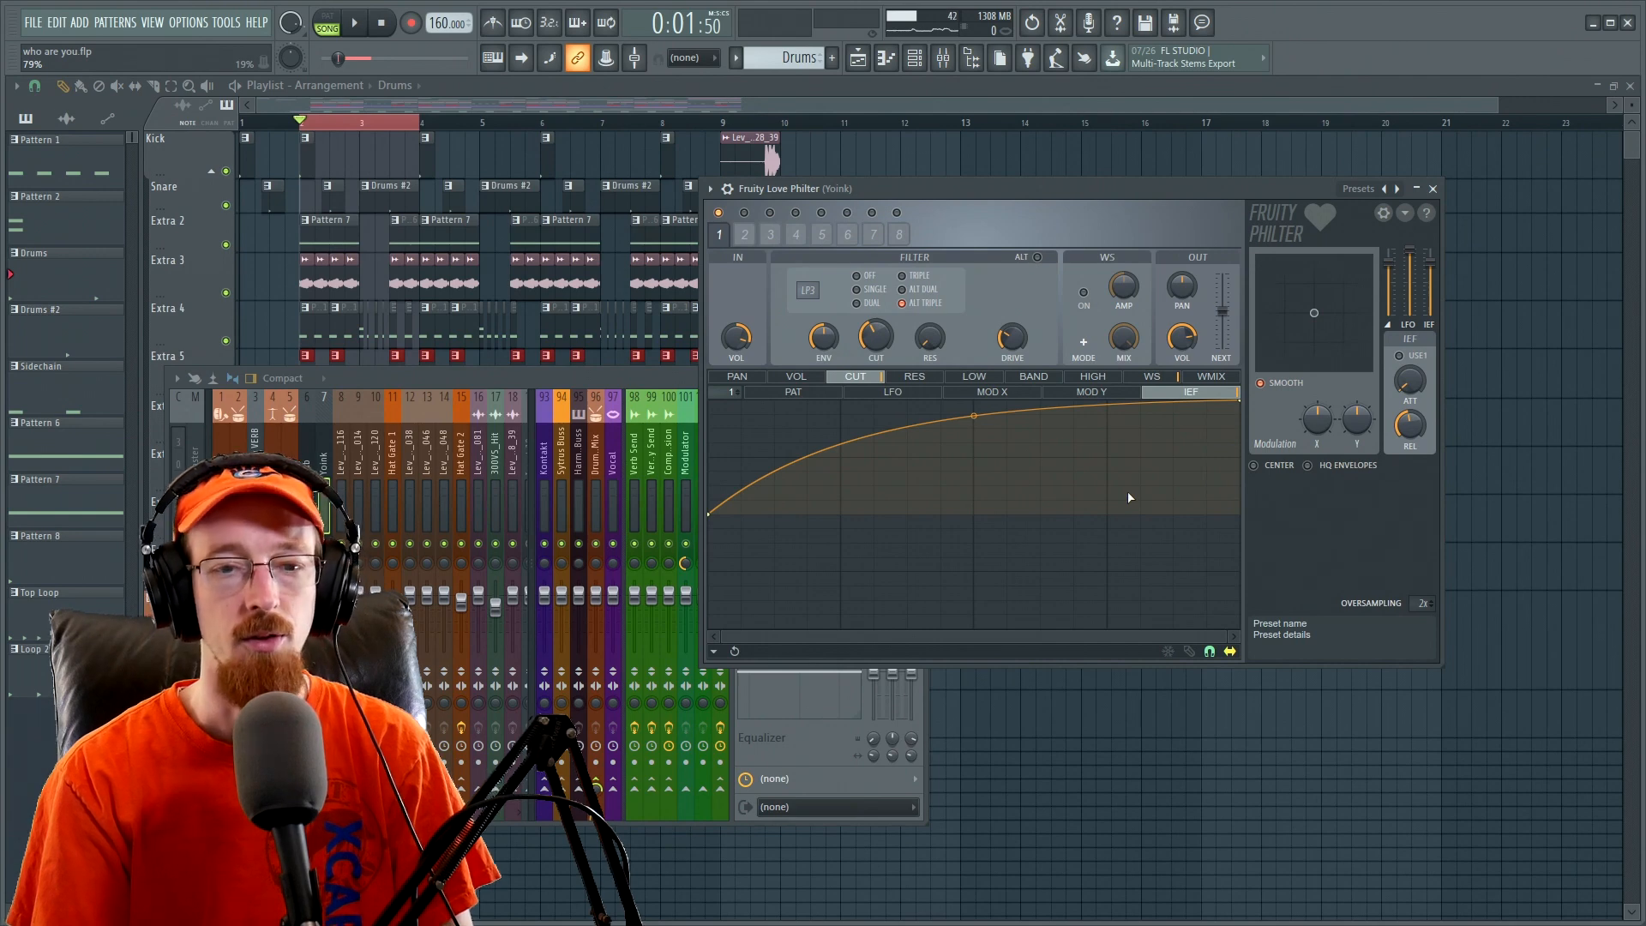
{"action": "key", "text": "space"}
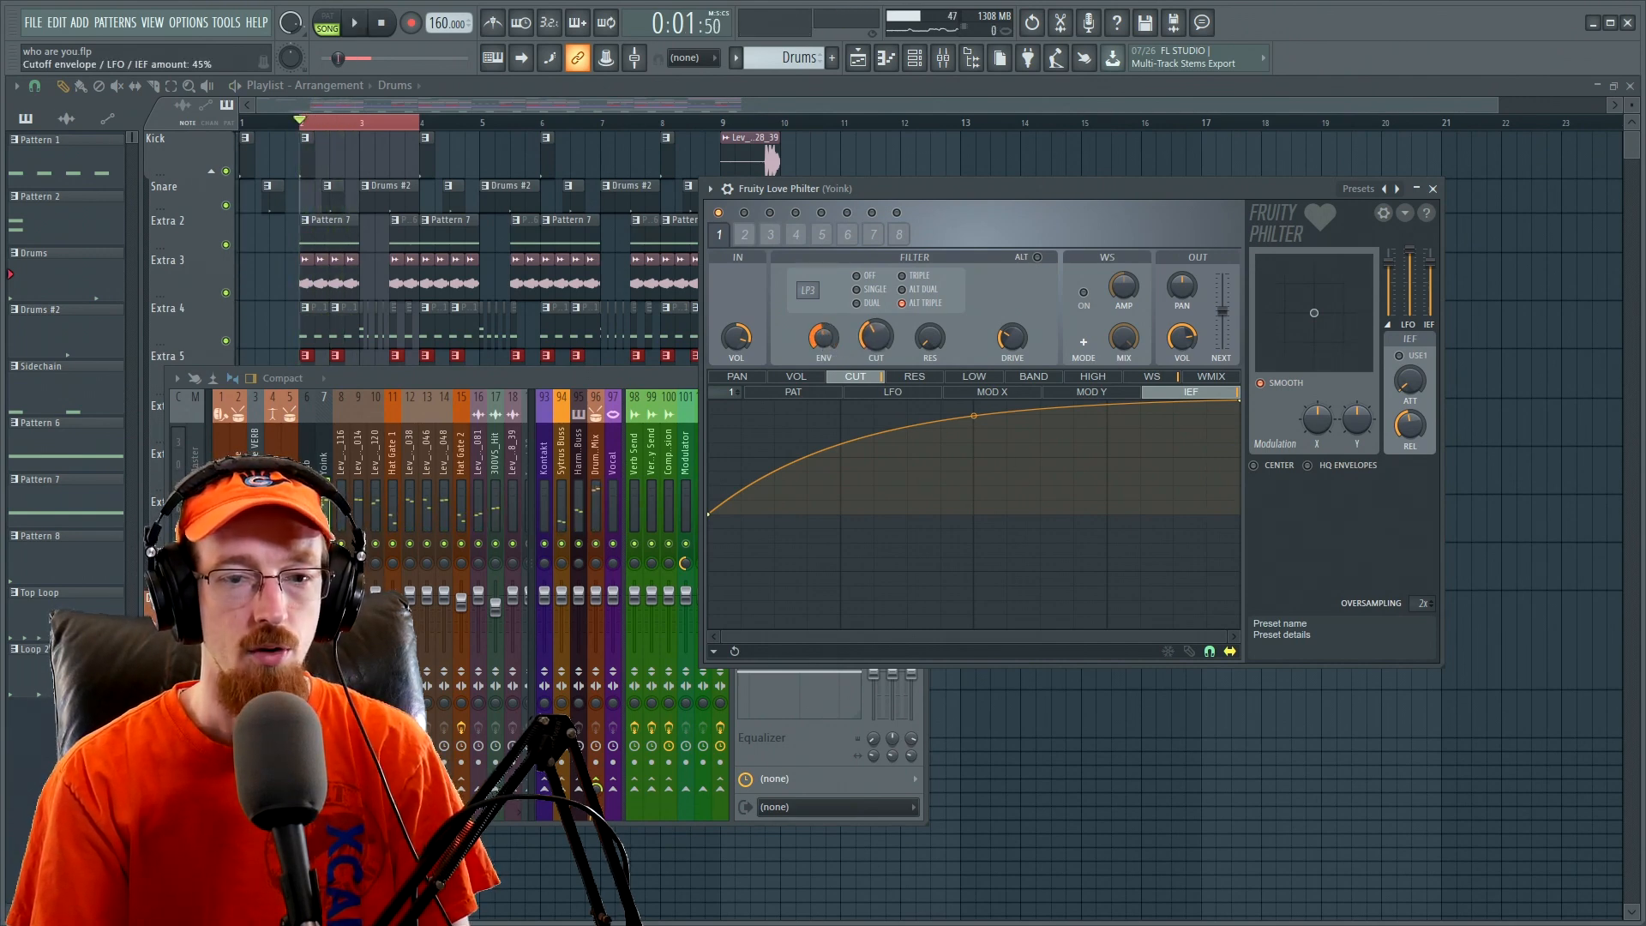
- Enable the pattern envelope for the filter cutoff and disable the one for volume
{"action": "left_click", "coordinate": [804, 379]}
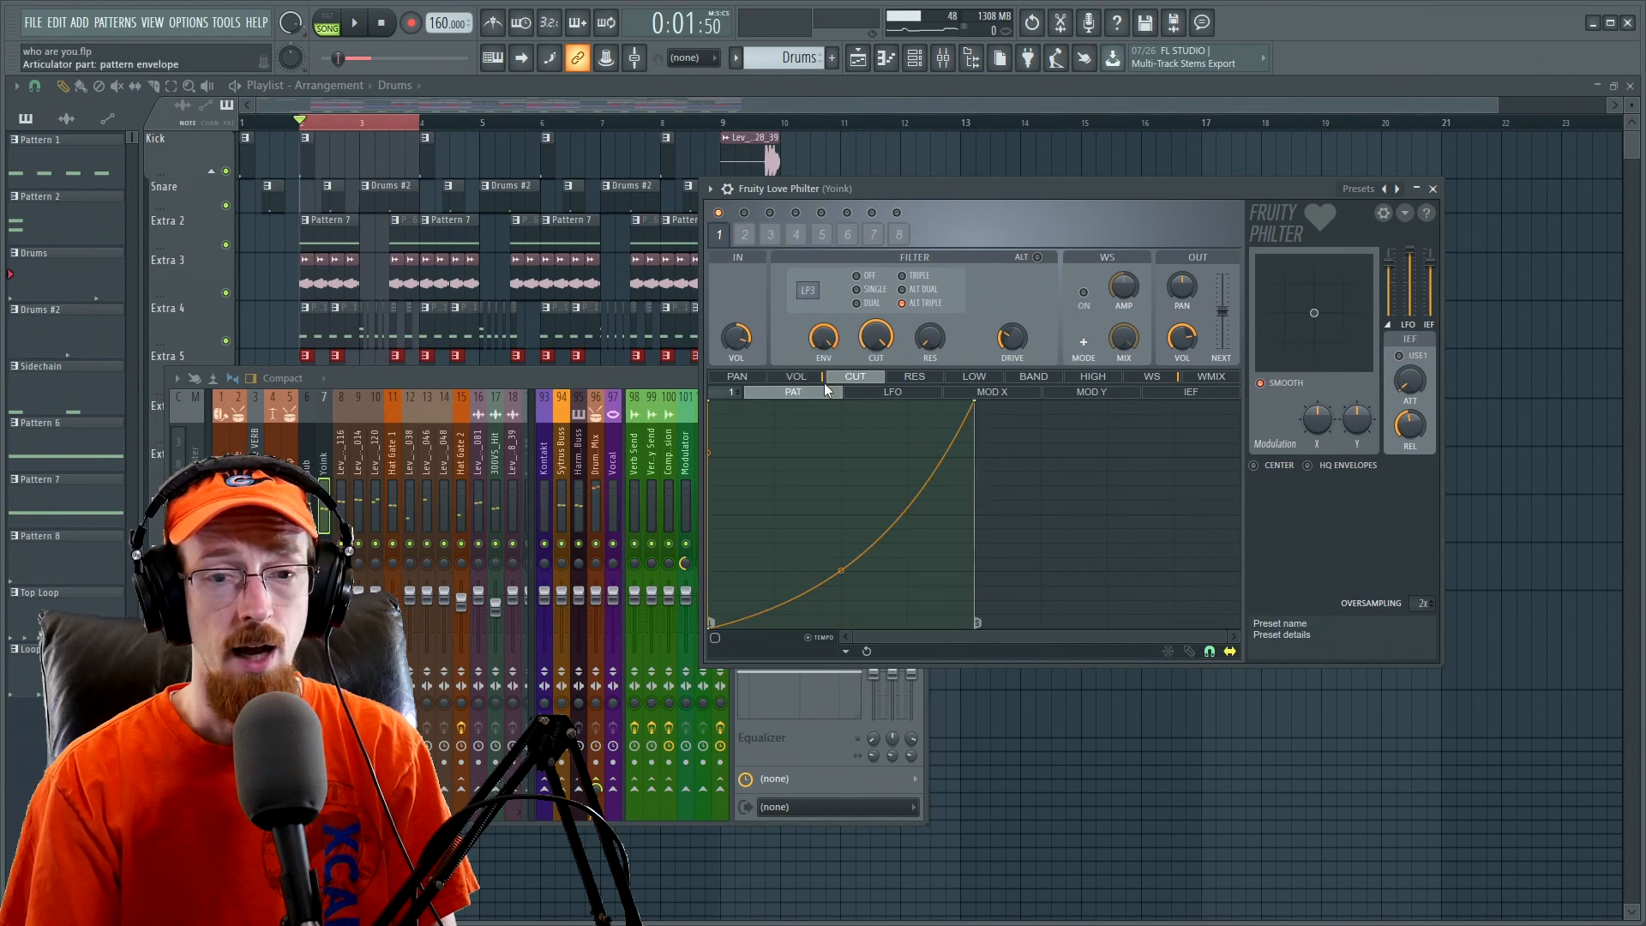
{"action": "left_click", "coordinate": [870, 377]}
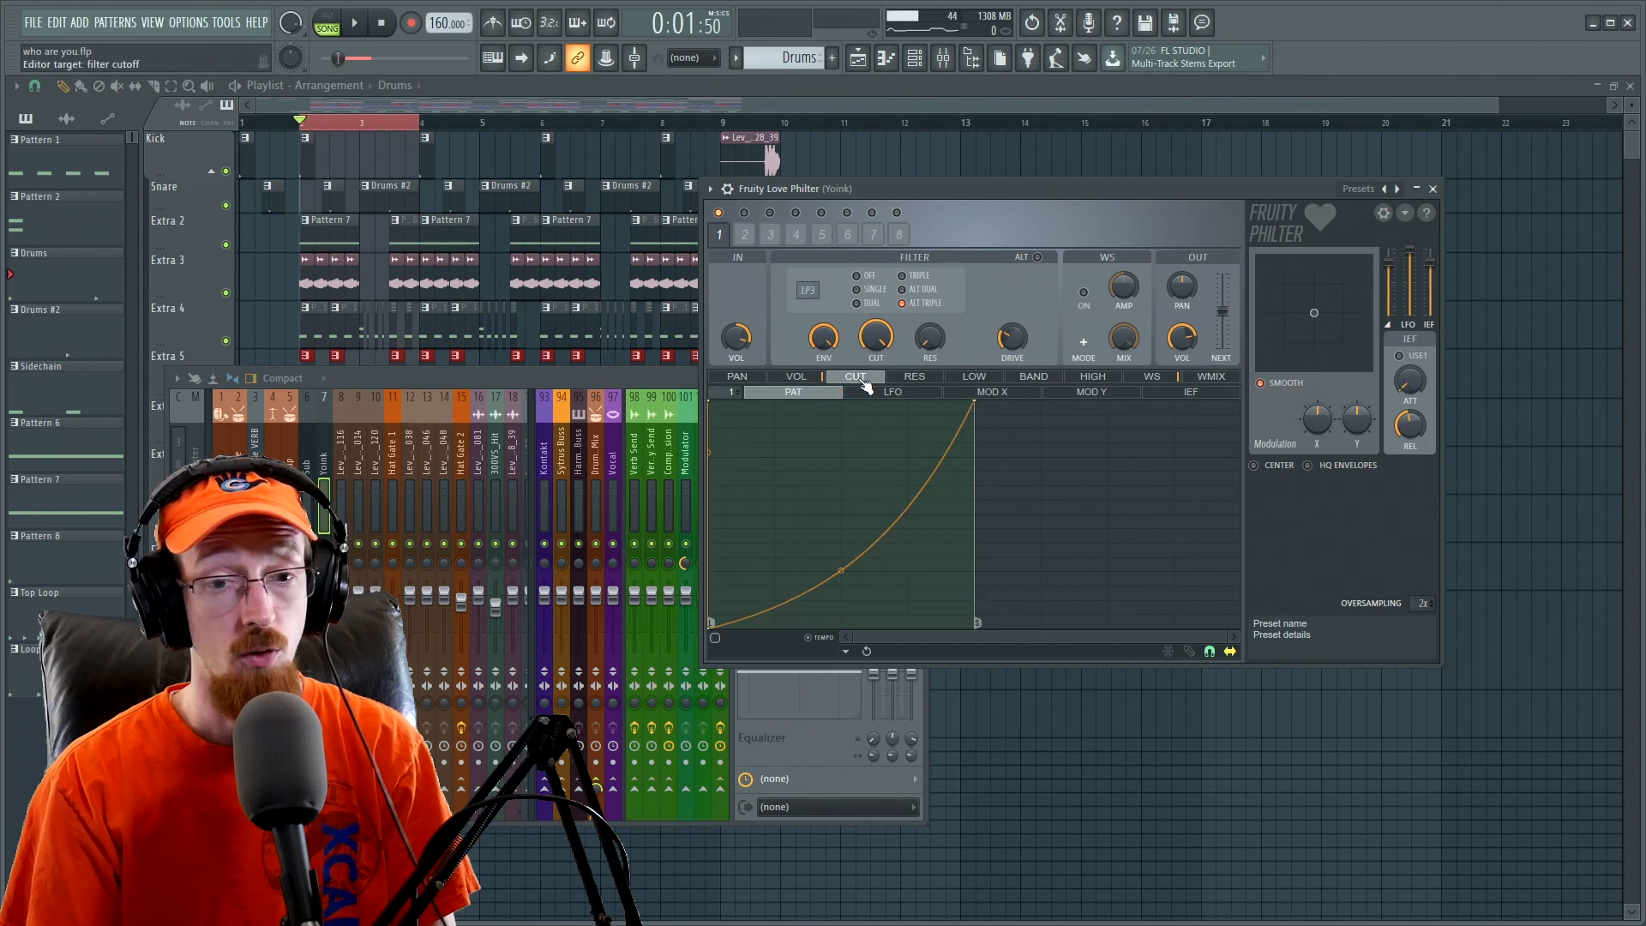
{"action": "left_click", "coordinate": [720, 641]}
{"action": "left_click", "coordinate": [797, 379]}
{"action": "left_click", "coordinate": [715, 638]}
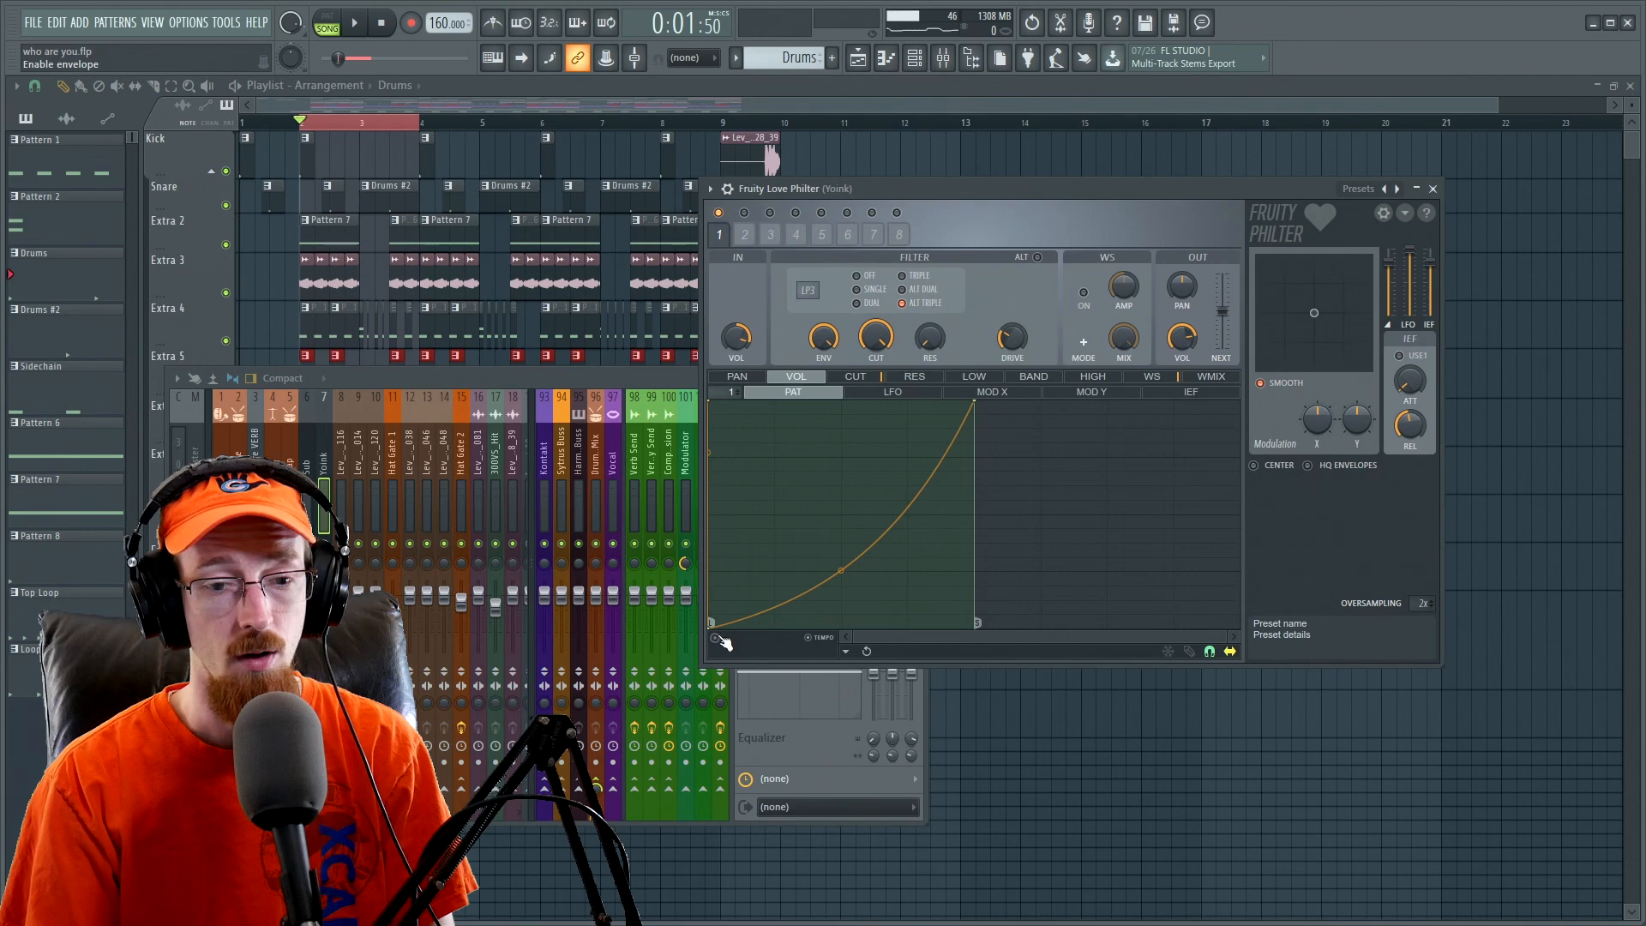
{"action": "left_click", "coordinate": [854, 377]}
- Set the cutoff envelope amount to 0% while the loop plays, then stop playback
{"action": "key", "text": "space"}
{"action": "left_click_drag", "start_coordinate": [826, 336], "coordinate": [825, 388]}
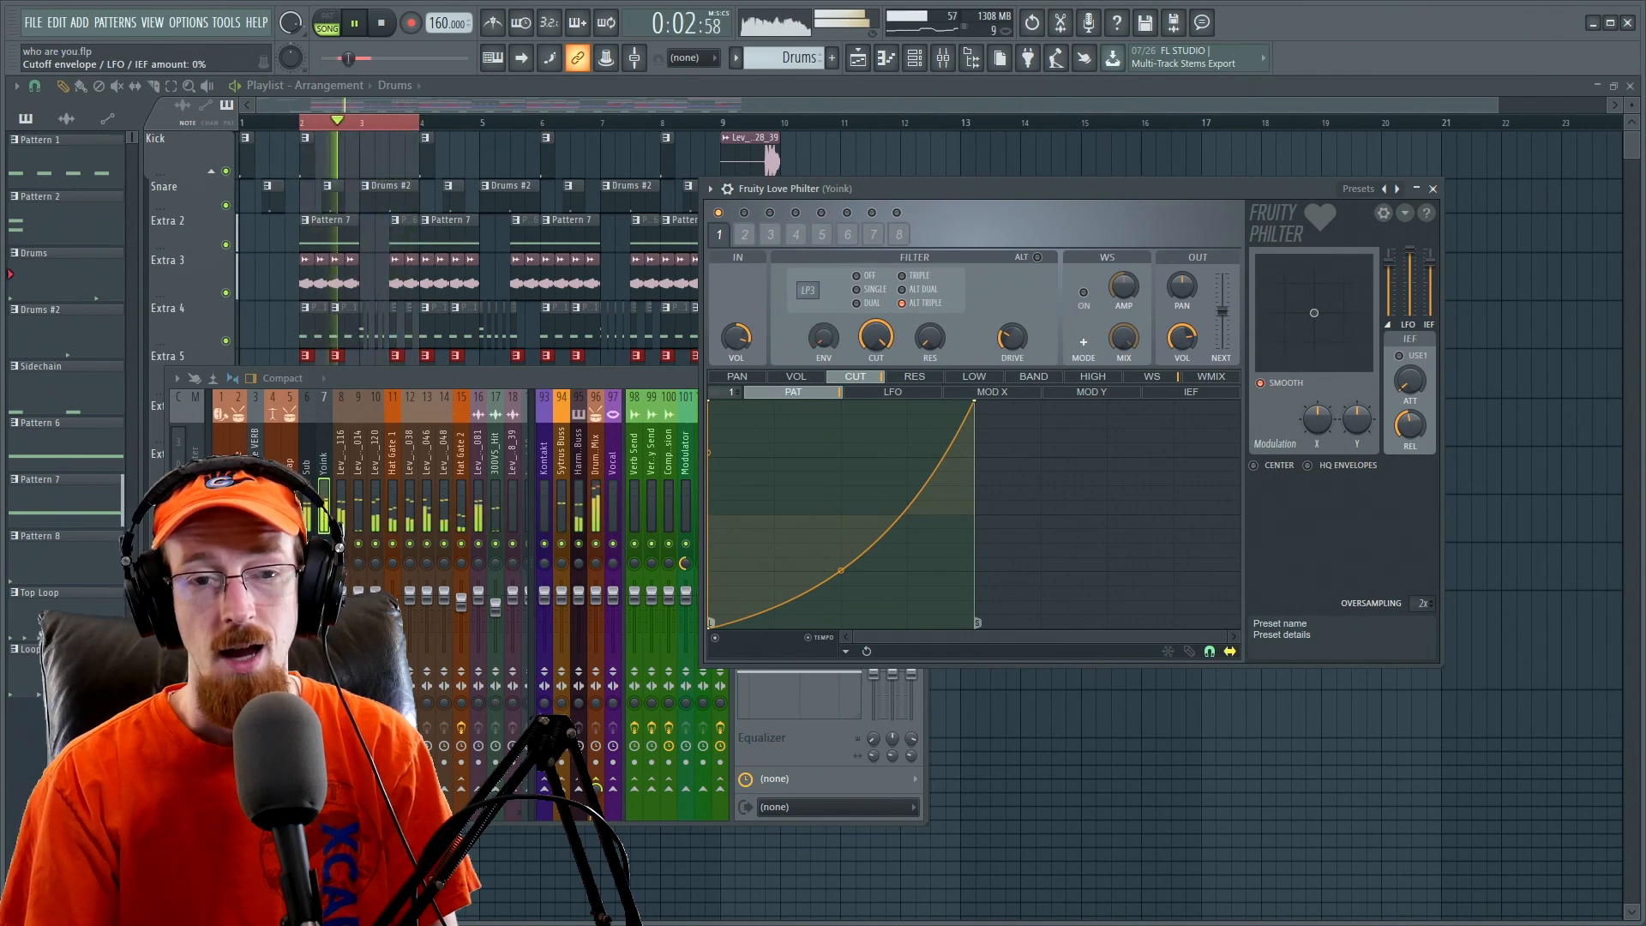
{"action": "key", "text": "space"}
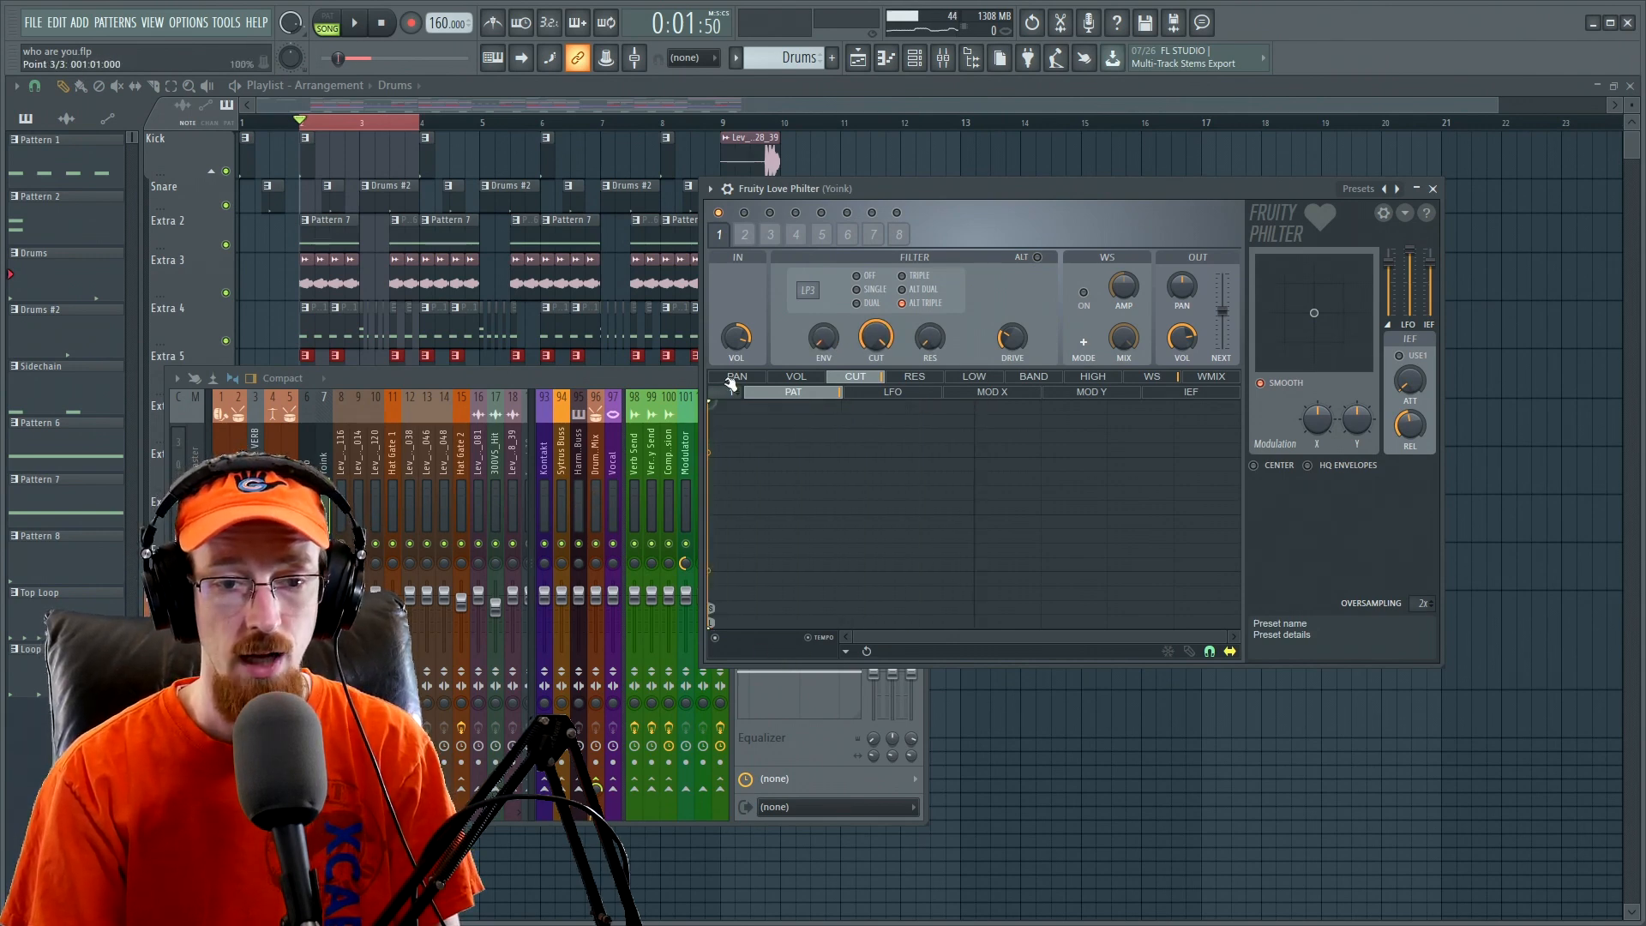
- Shorten the cutoff pattern envelope's ramp and add points to form three consecutive curved ramps rising from minimum to maximum
{"action": "left_click_drag", "start_coordinate": [977, 402], "coordinate": [782, 369]}
{"action": "right_click", "coordinate": [820, 619]}
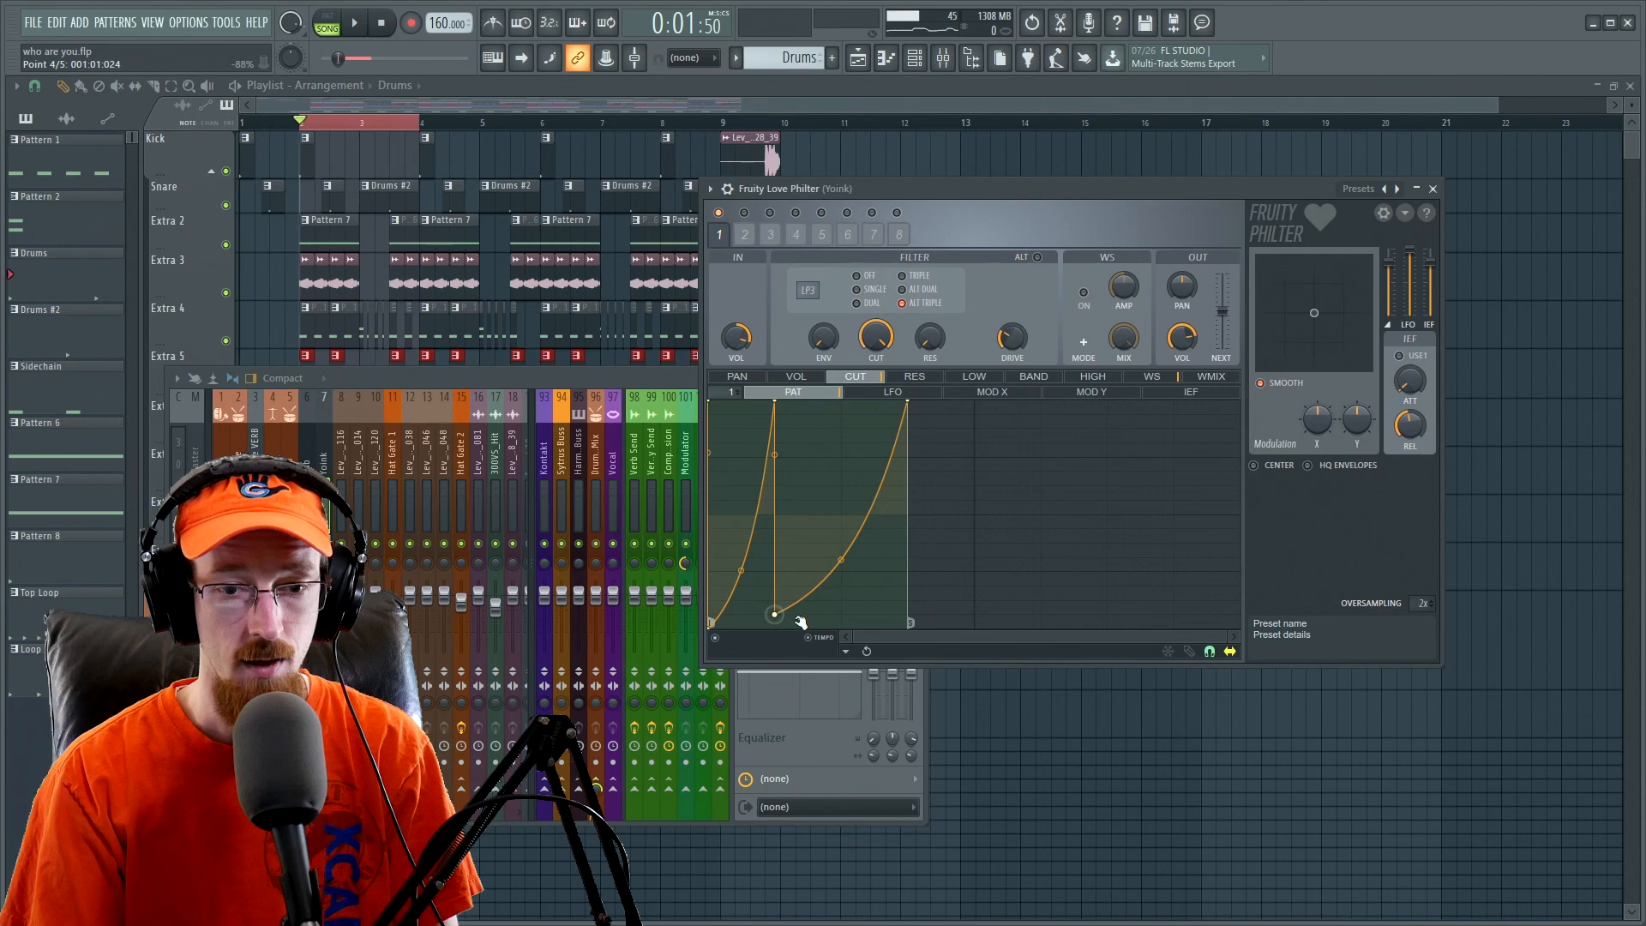
{"action": "right_click", "coordinate": [844, 403]}
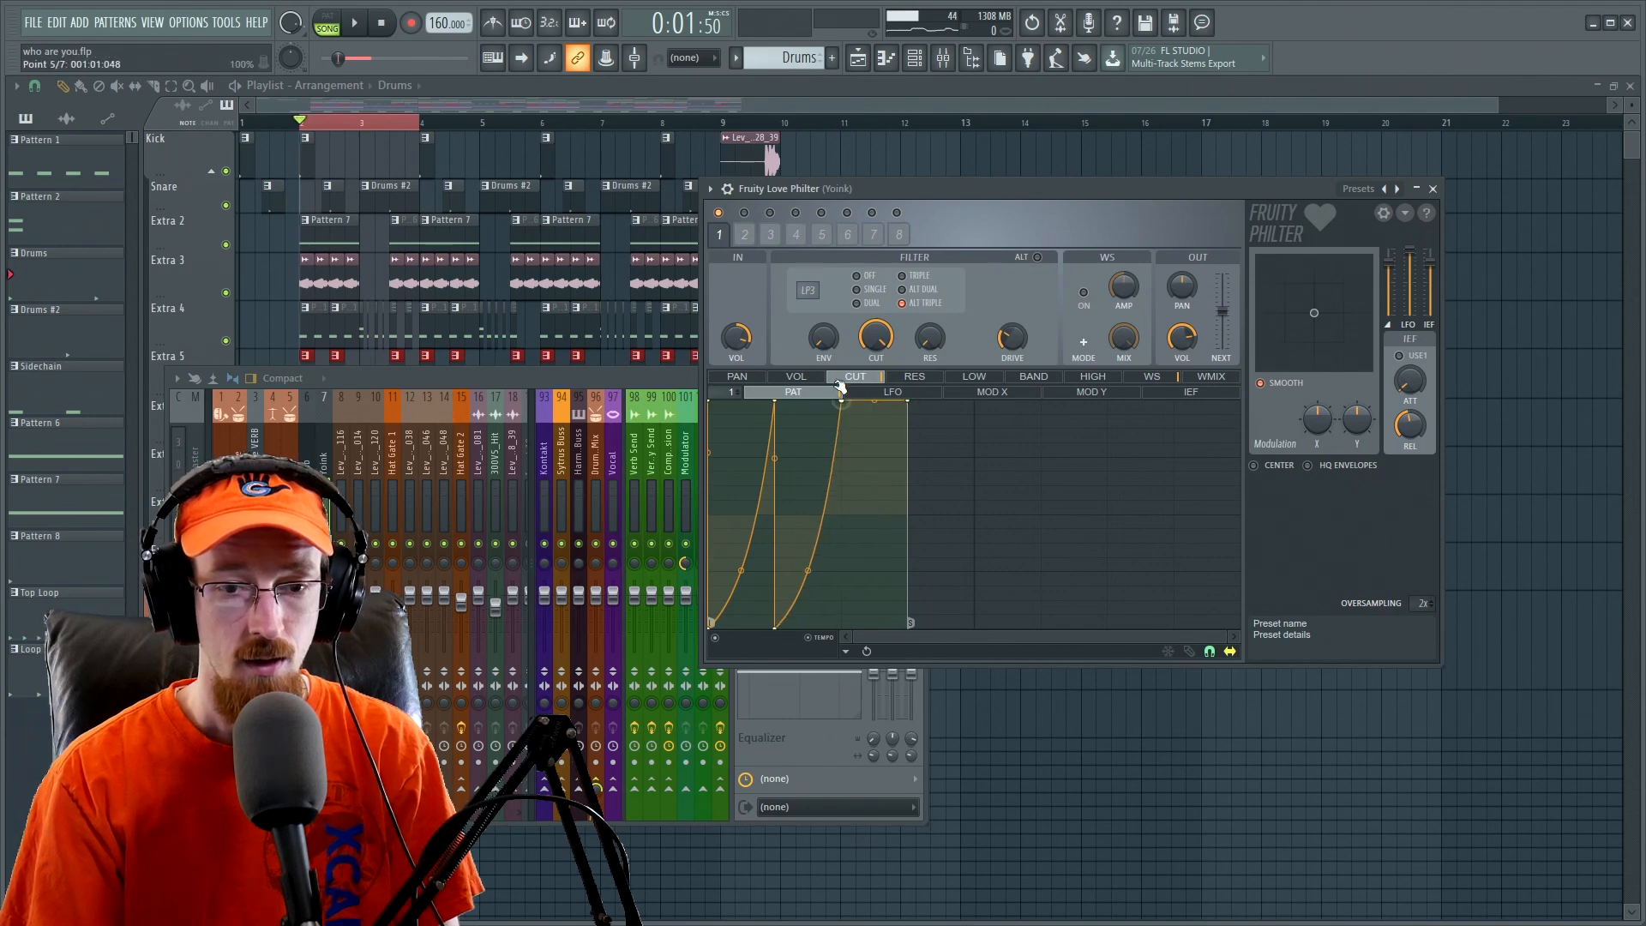
{"action": "right_click", "coordinate": [846, 547]}
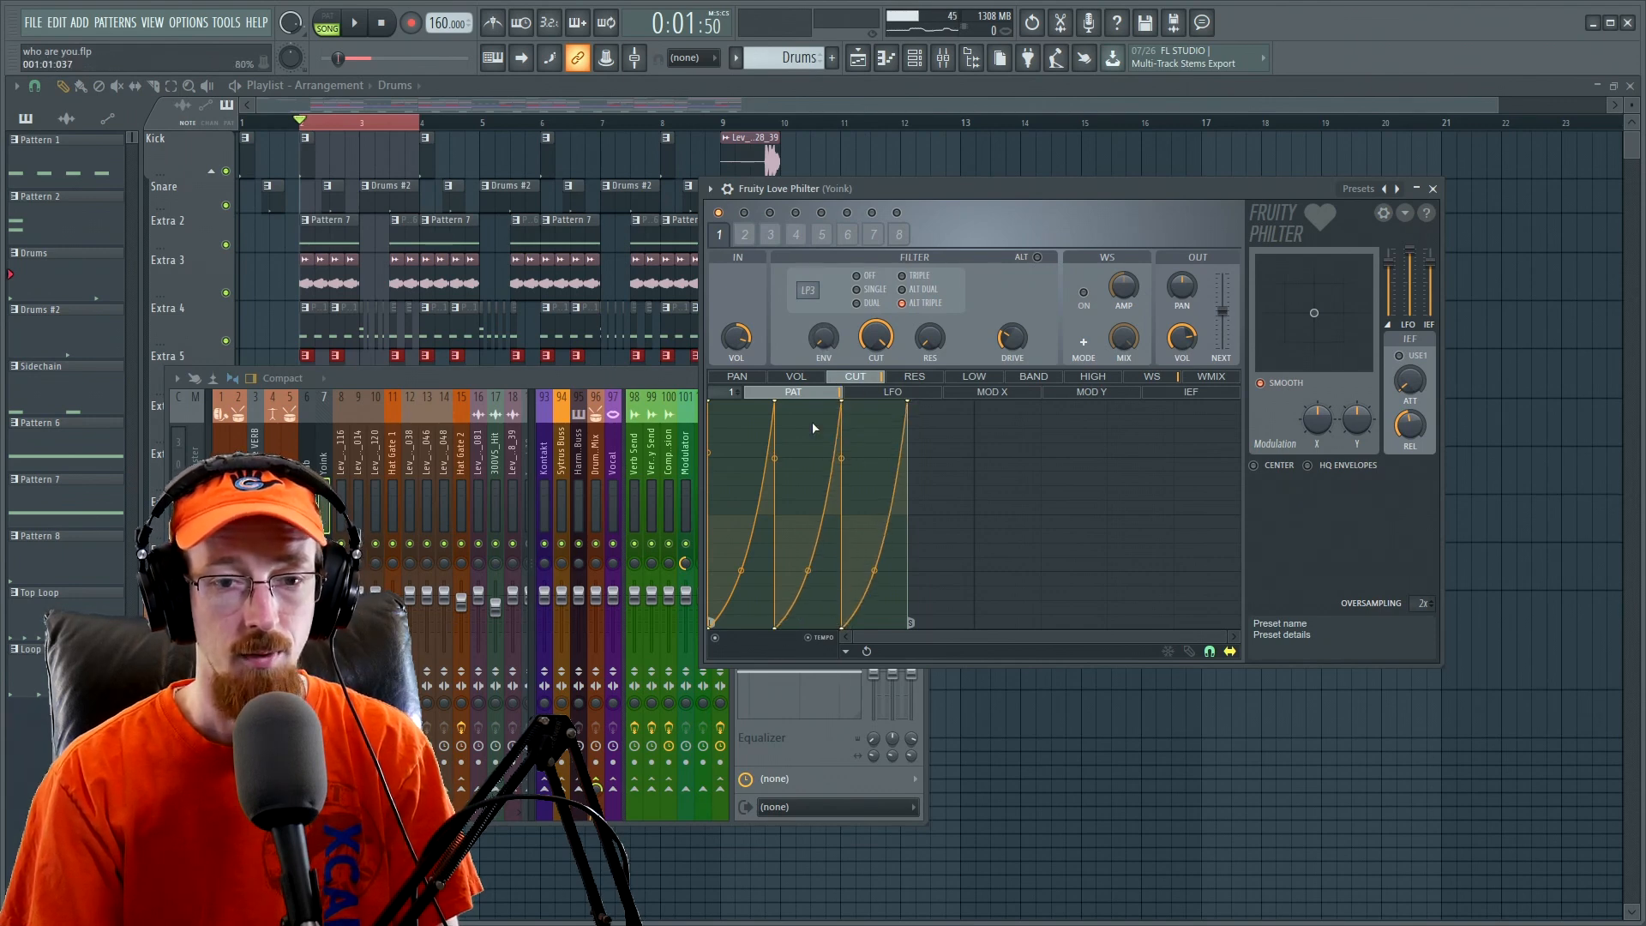
- Audition the loop while sweeping the cutoff envelope amount up to 100% and back to 0%, ending with playback stopped
{"action": "key", "text": "space"}
{"action": "key", "text": "space"}
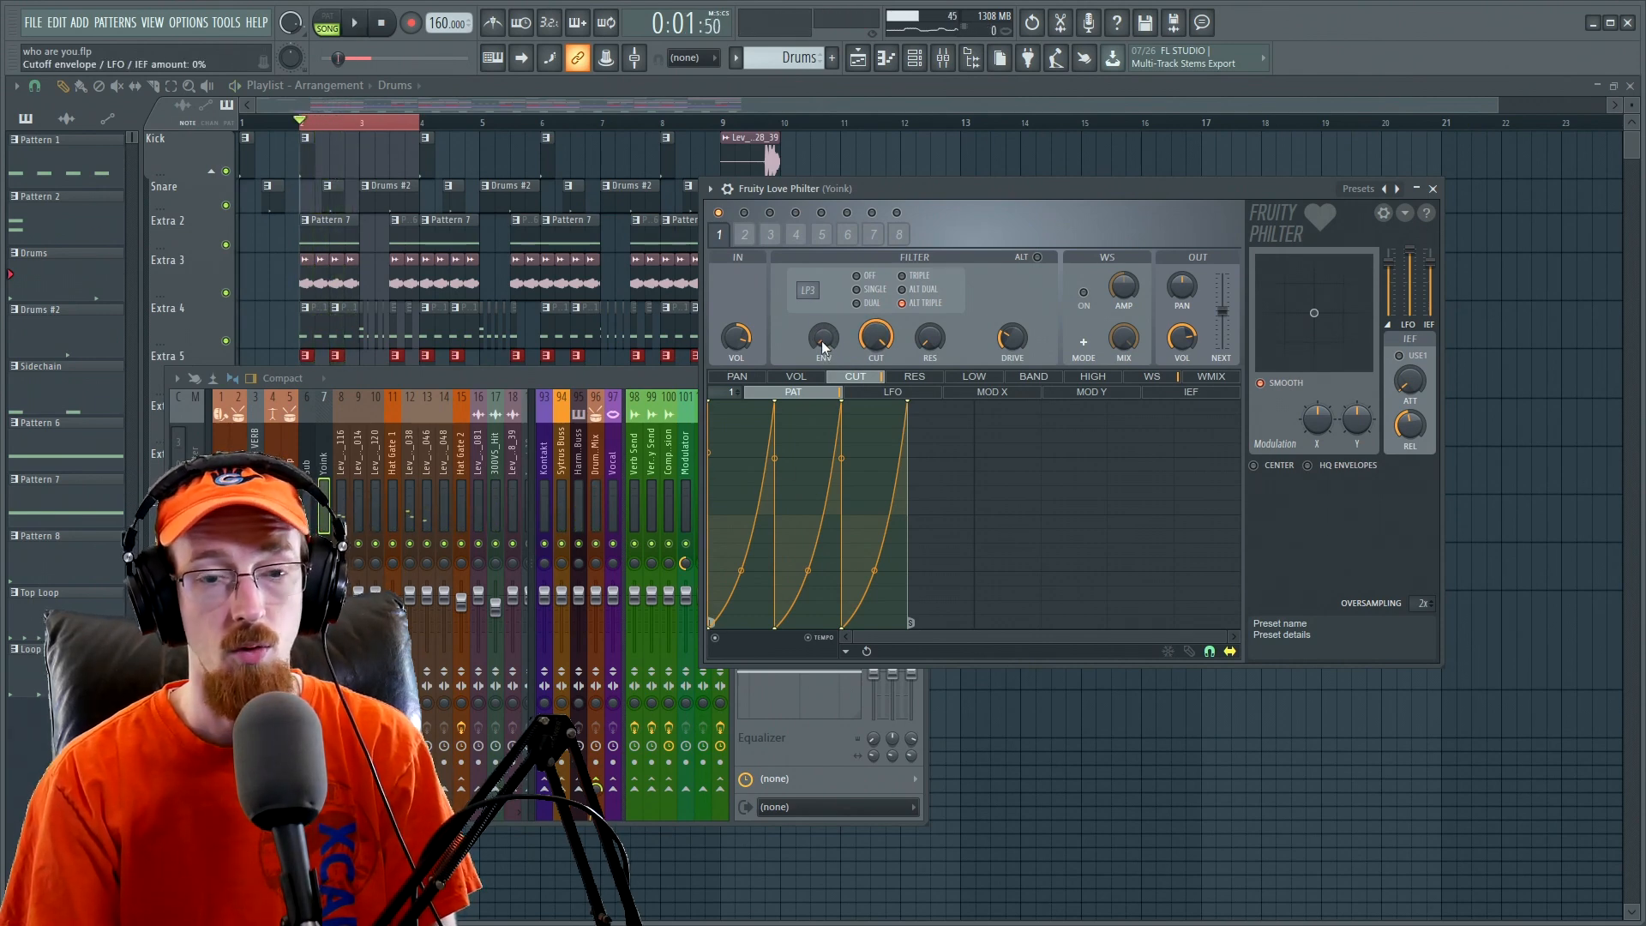
{"action": "key", "text": "space"}
{"action": "left_click_drag", "start_coordinate": [823, 342], "coordinate": [823, 215]}
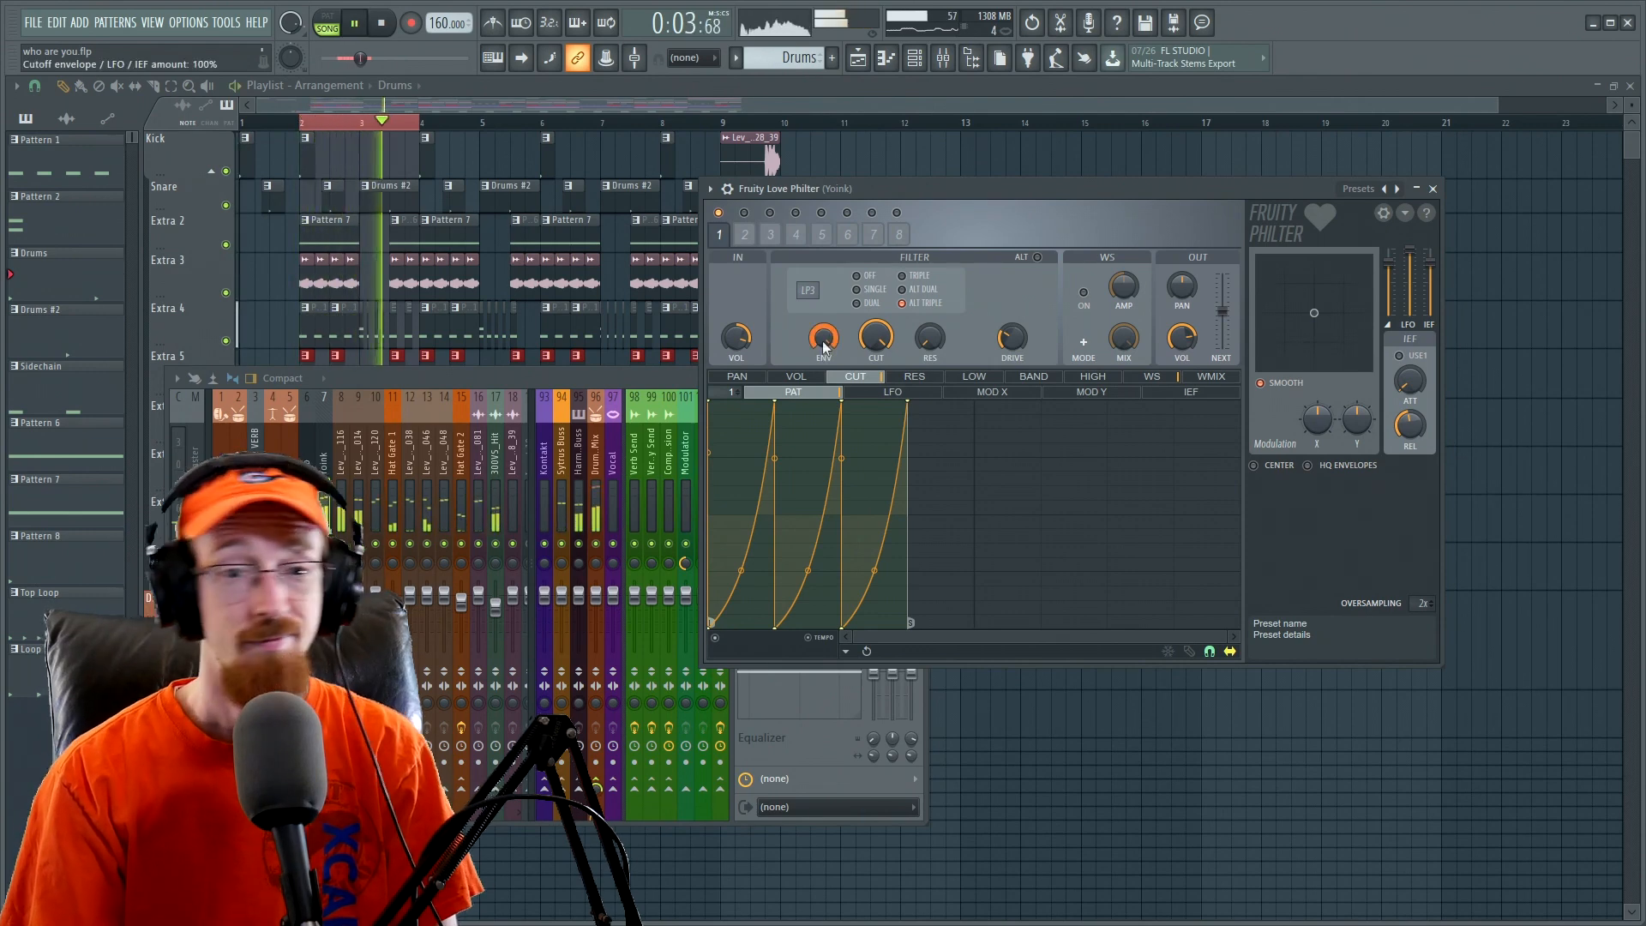
{"action": "left_click_drag", "start_coordinate": [823, 344], "coordinate": [823, 474]}
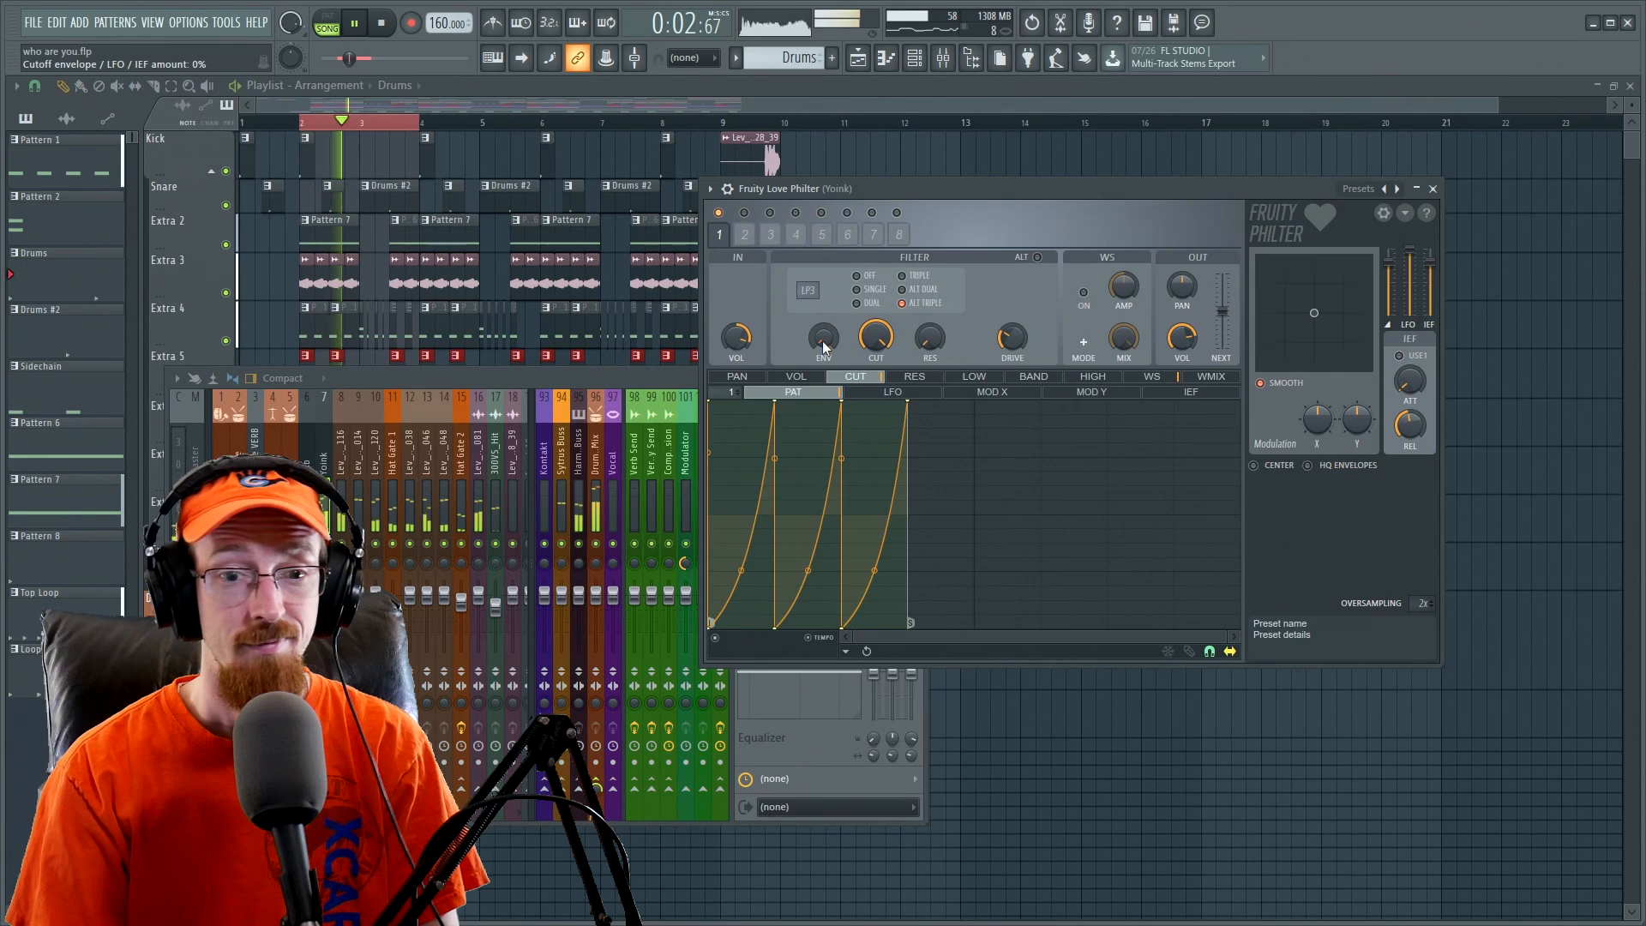
{"action": "key", "text": "space"}
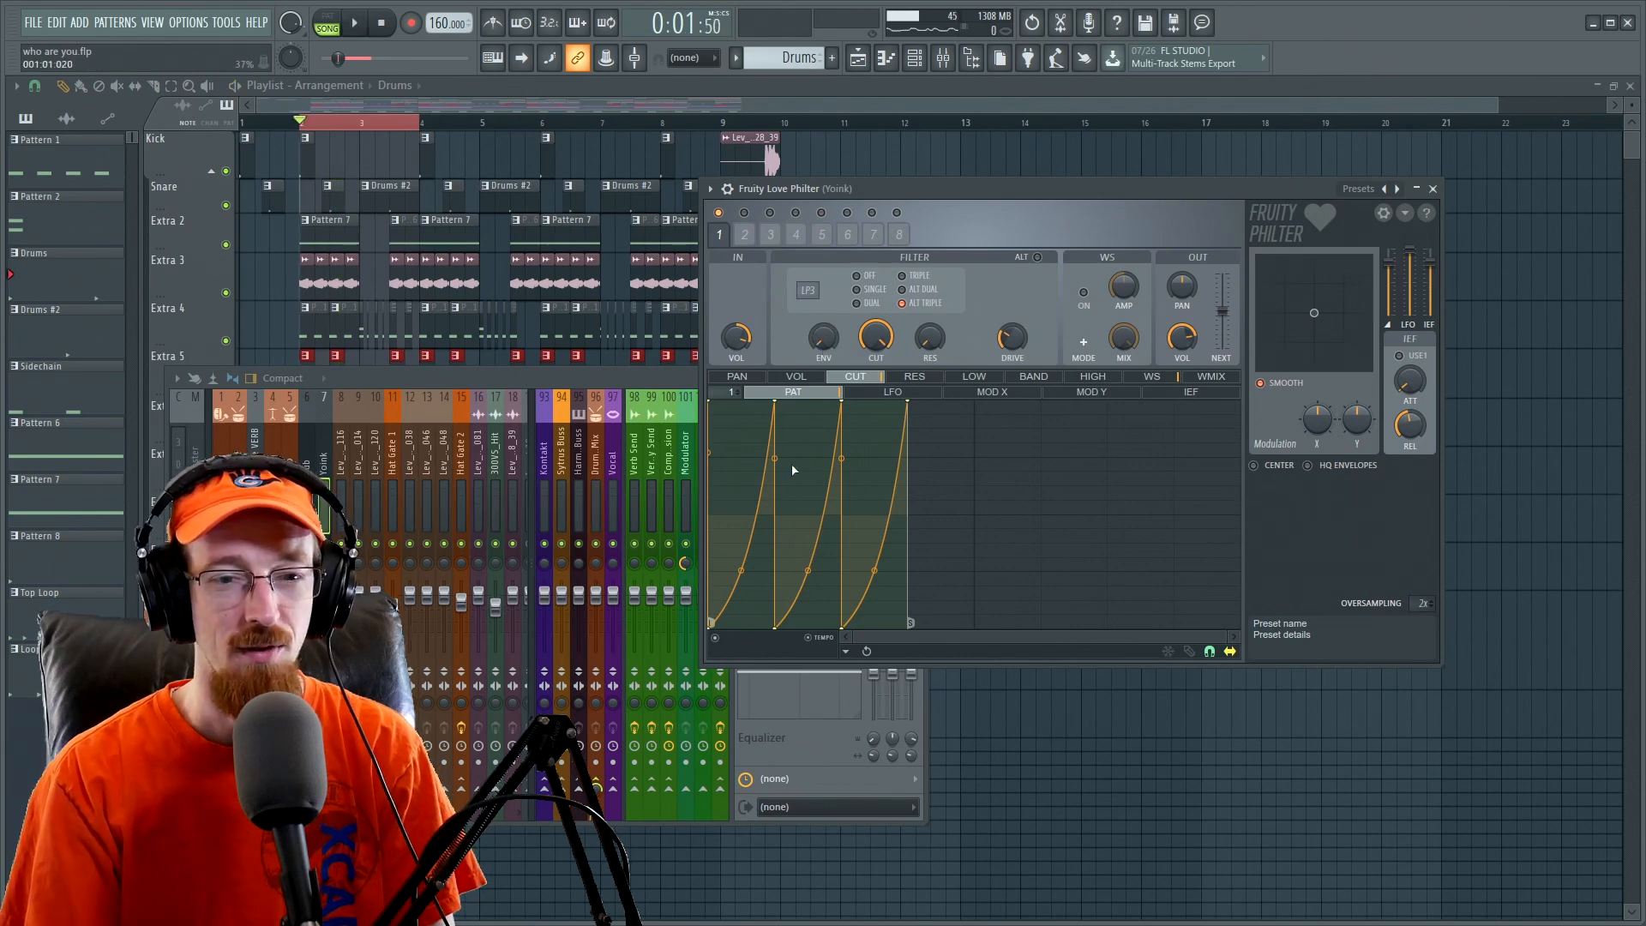
- Flip the cutoff pattern envelope vertically to turn its three ramps into falling ones, and start playing the loop
{"action": "left_click", "coordinate": [851, 655]}
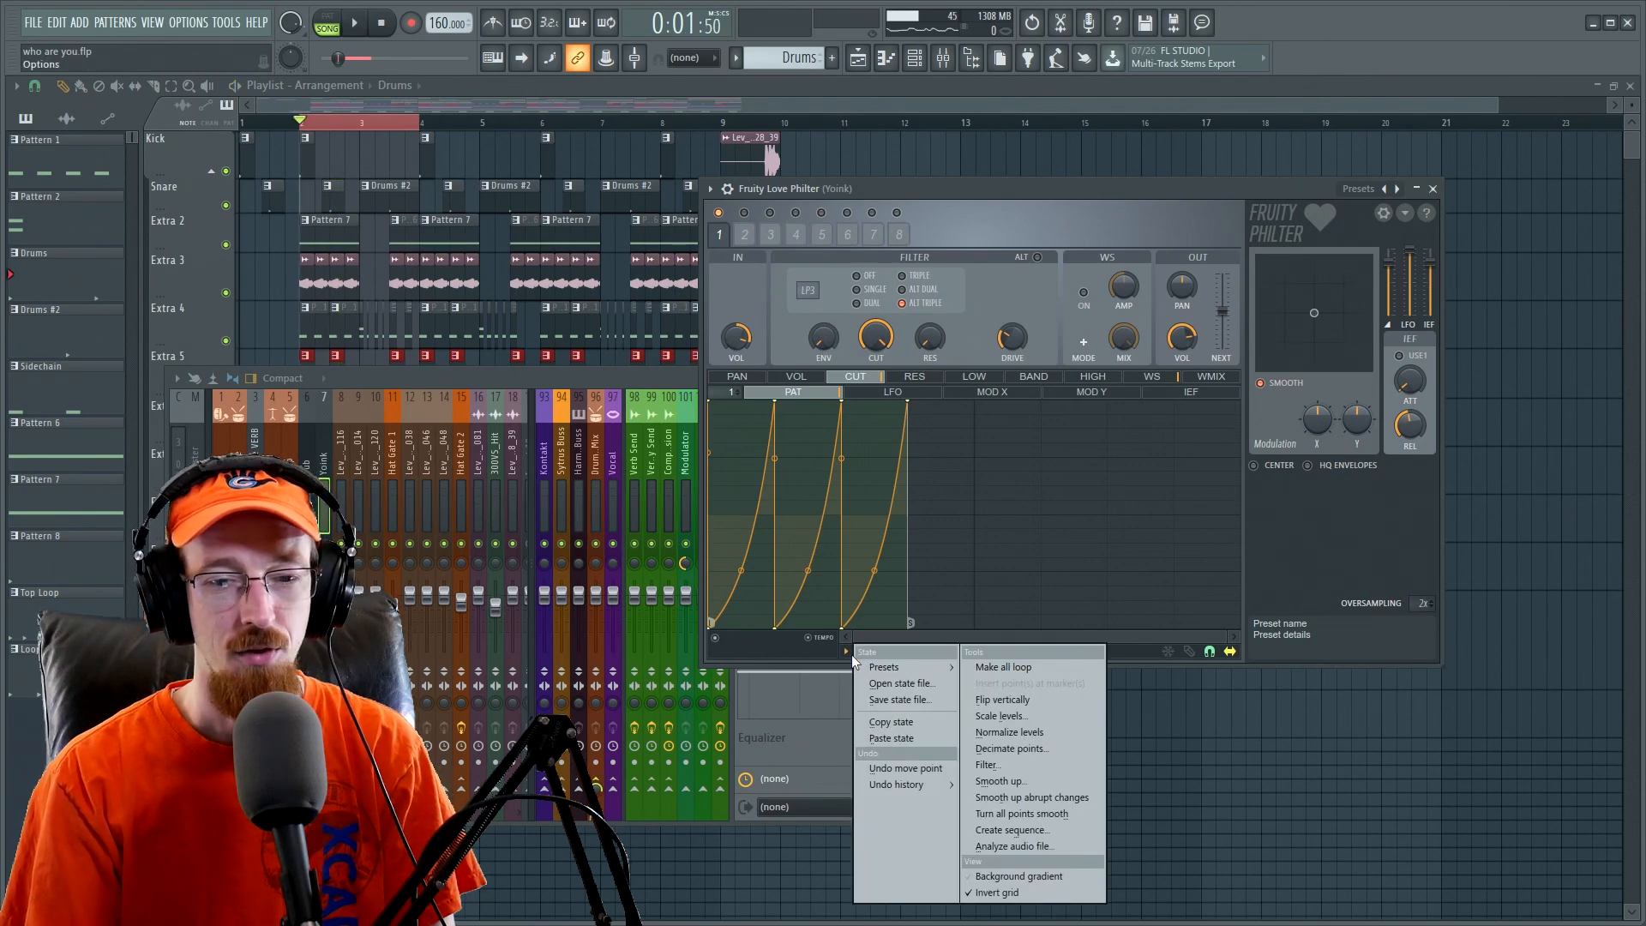
{"action": "left_click", "coordinate": [1047, 703]}
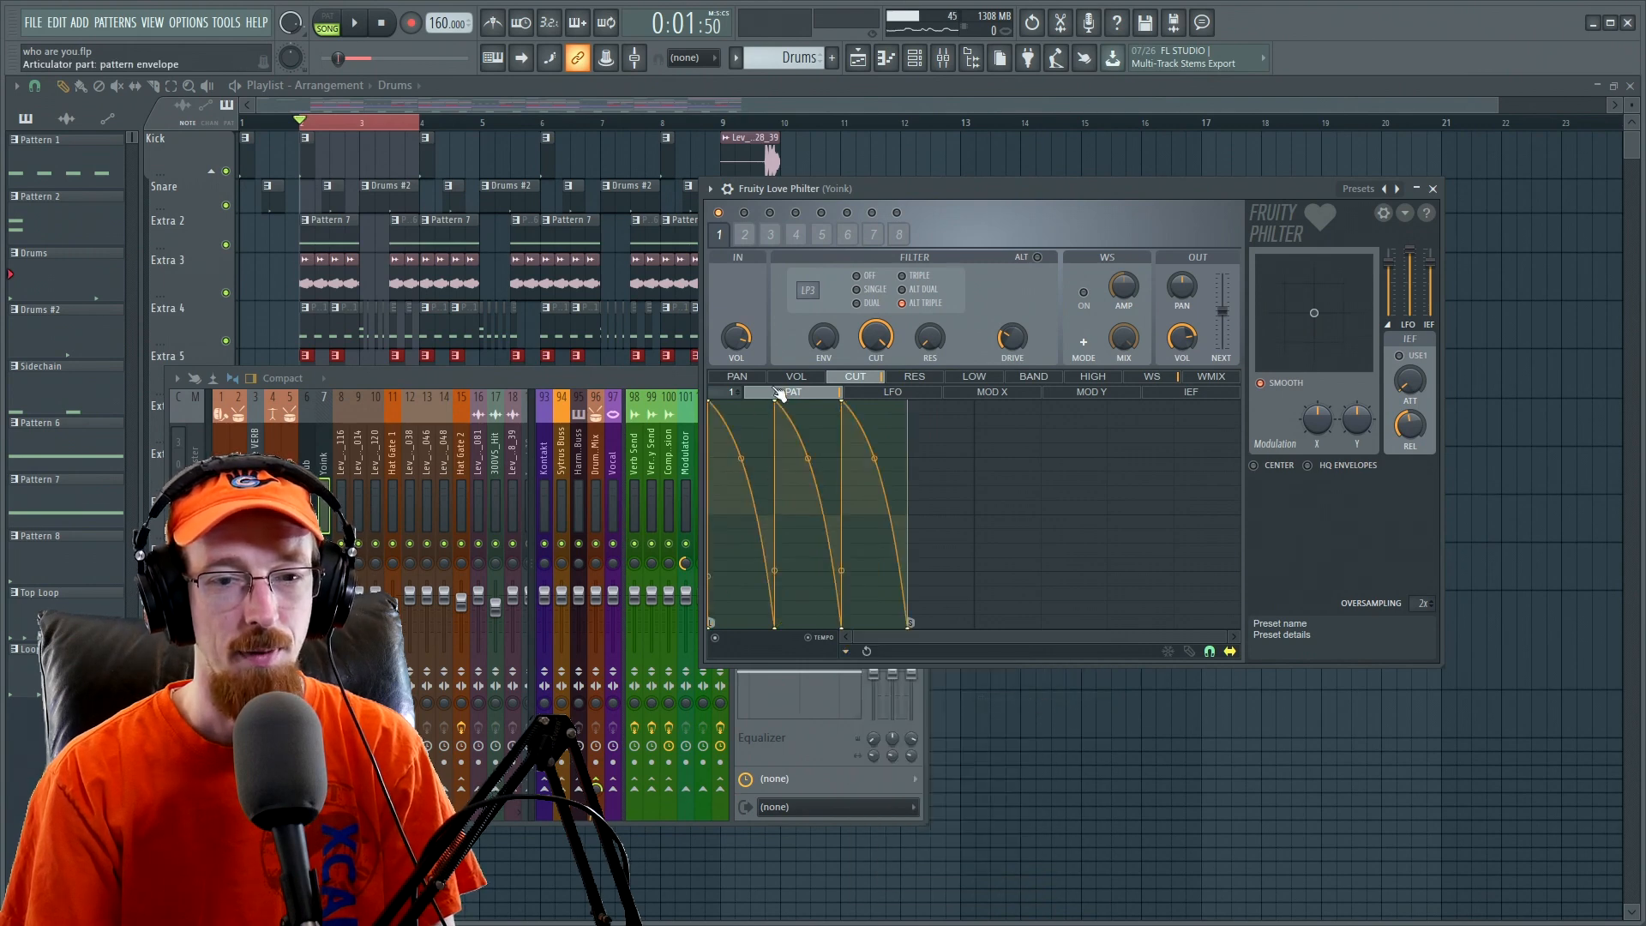
{"action": "key", "text": "space"}
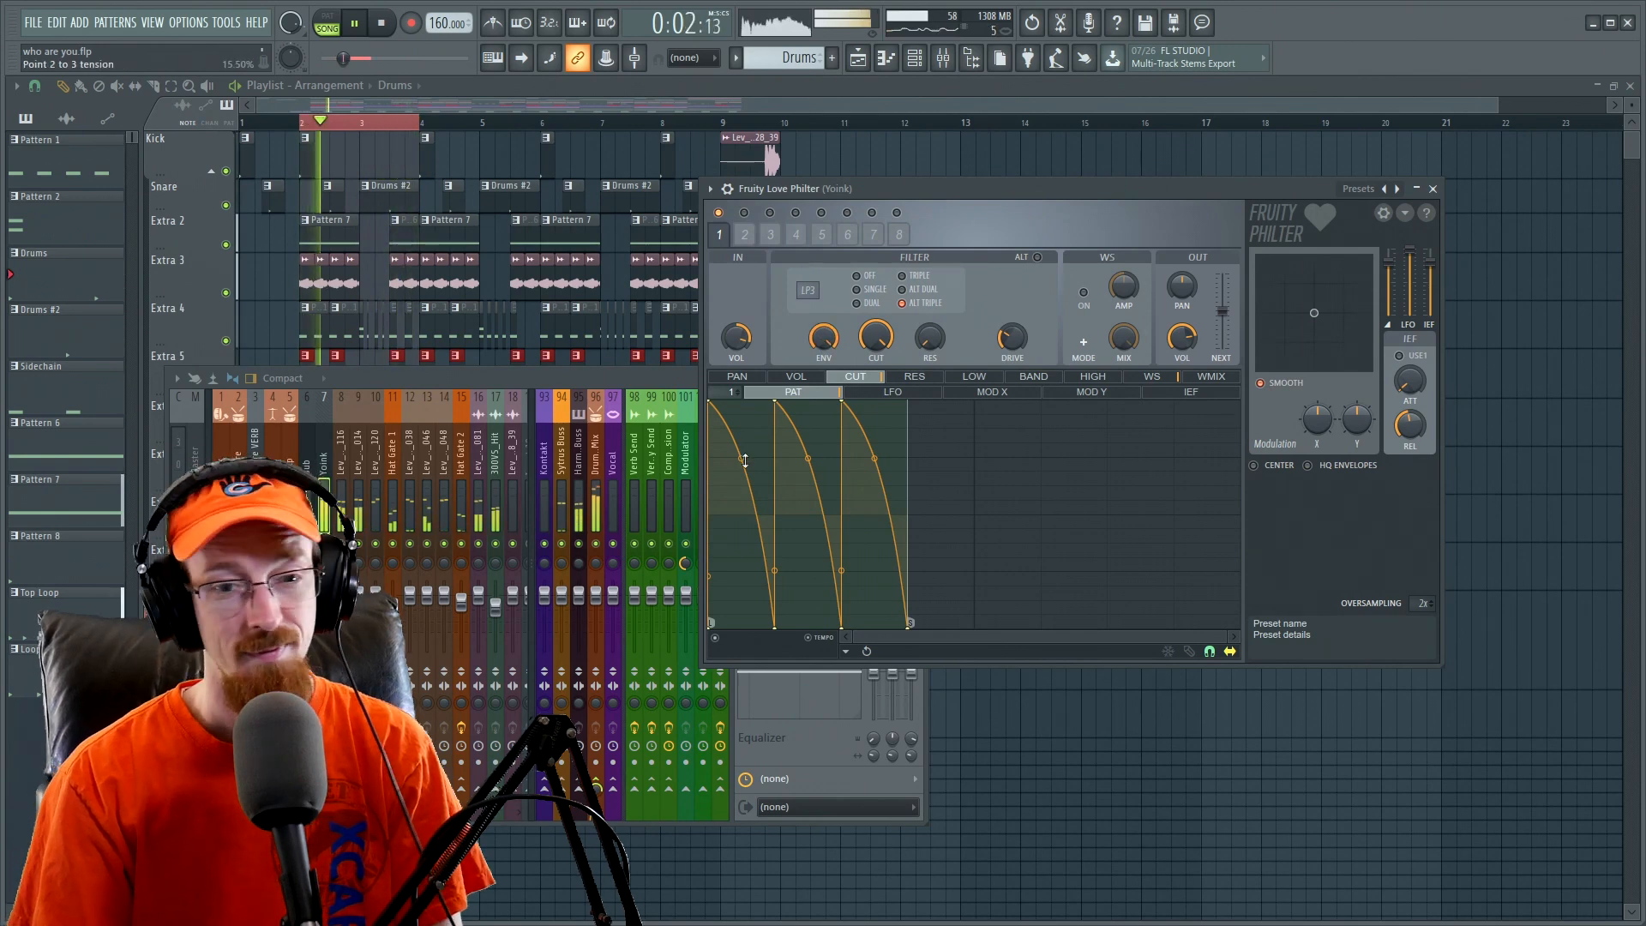
- Stop playback and adjust the tension of the three falling ramps in the cutoff envelope so they run nearly straight
{"action": "left_click_drag", "start_coordinate": [742, 460], "coordinate": [743, 540]}
{"action": "key", "text": "space"}
{"action": "left_click_drag", "start_coordinate": [815, 447], "coordinate": [808, 521]}
{"action": "left_click_drag", "start_coordinate": [873, 463], "coordinate": [874, 514]}
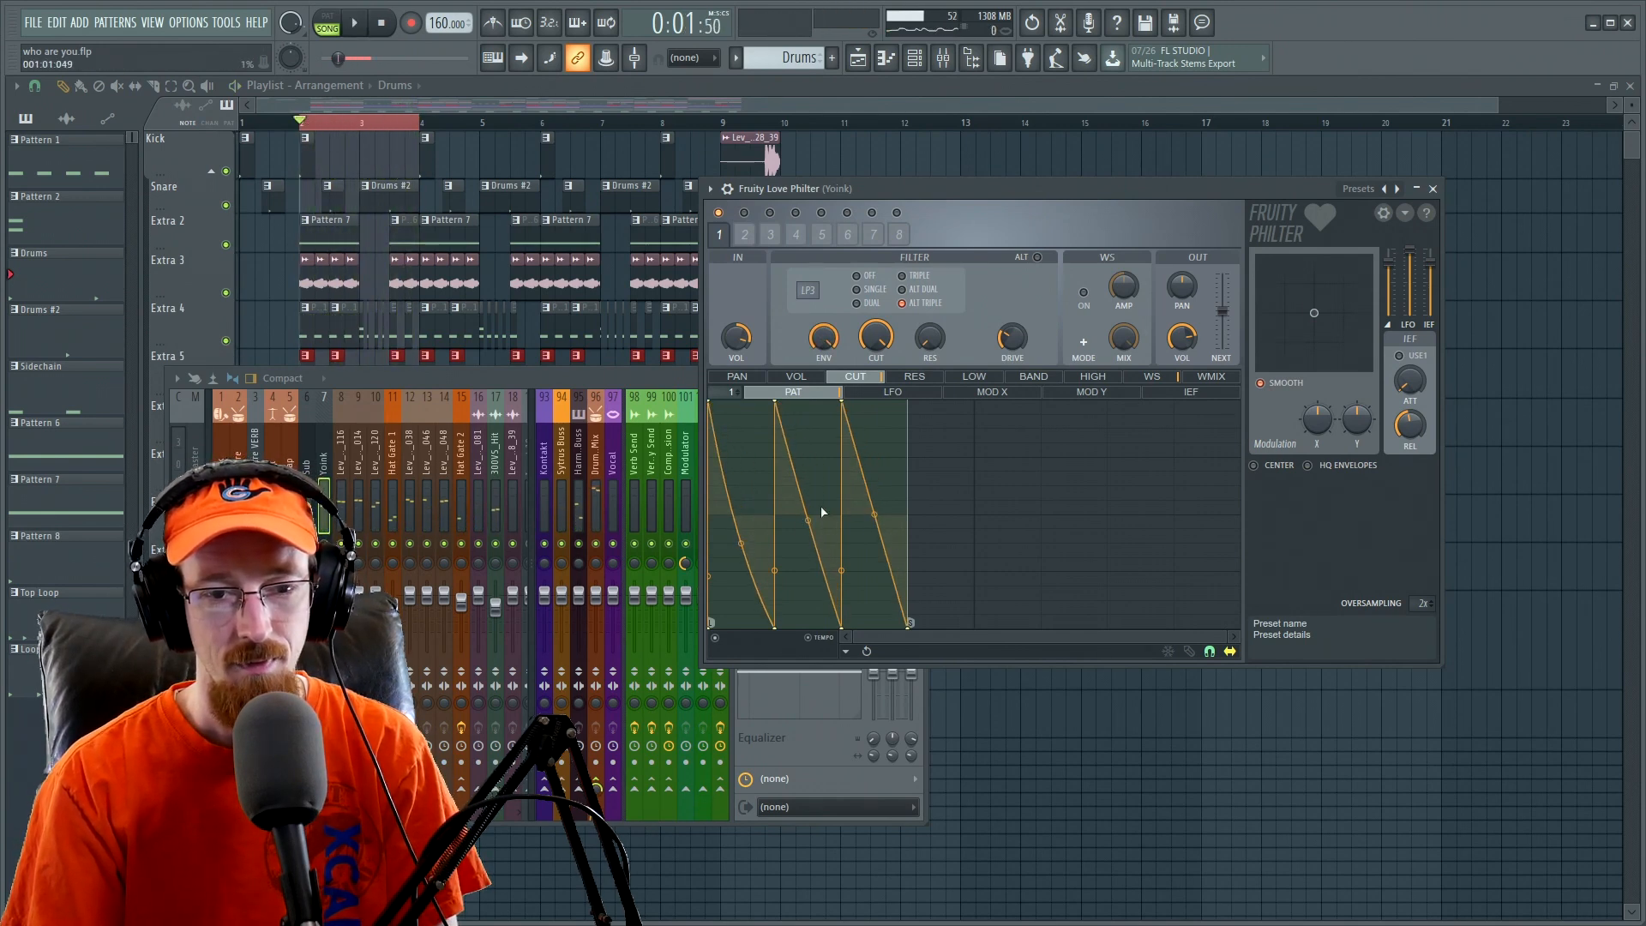
- Delete the second ramp's peak and end points, and move the remaining peak back to leave two consecutive falling ramps
{"action": "right_click", "coordinate": [775, 403]}
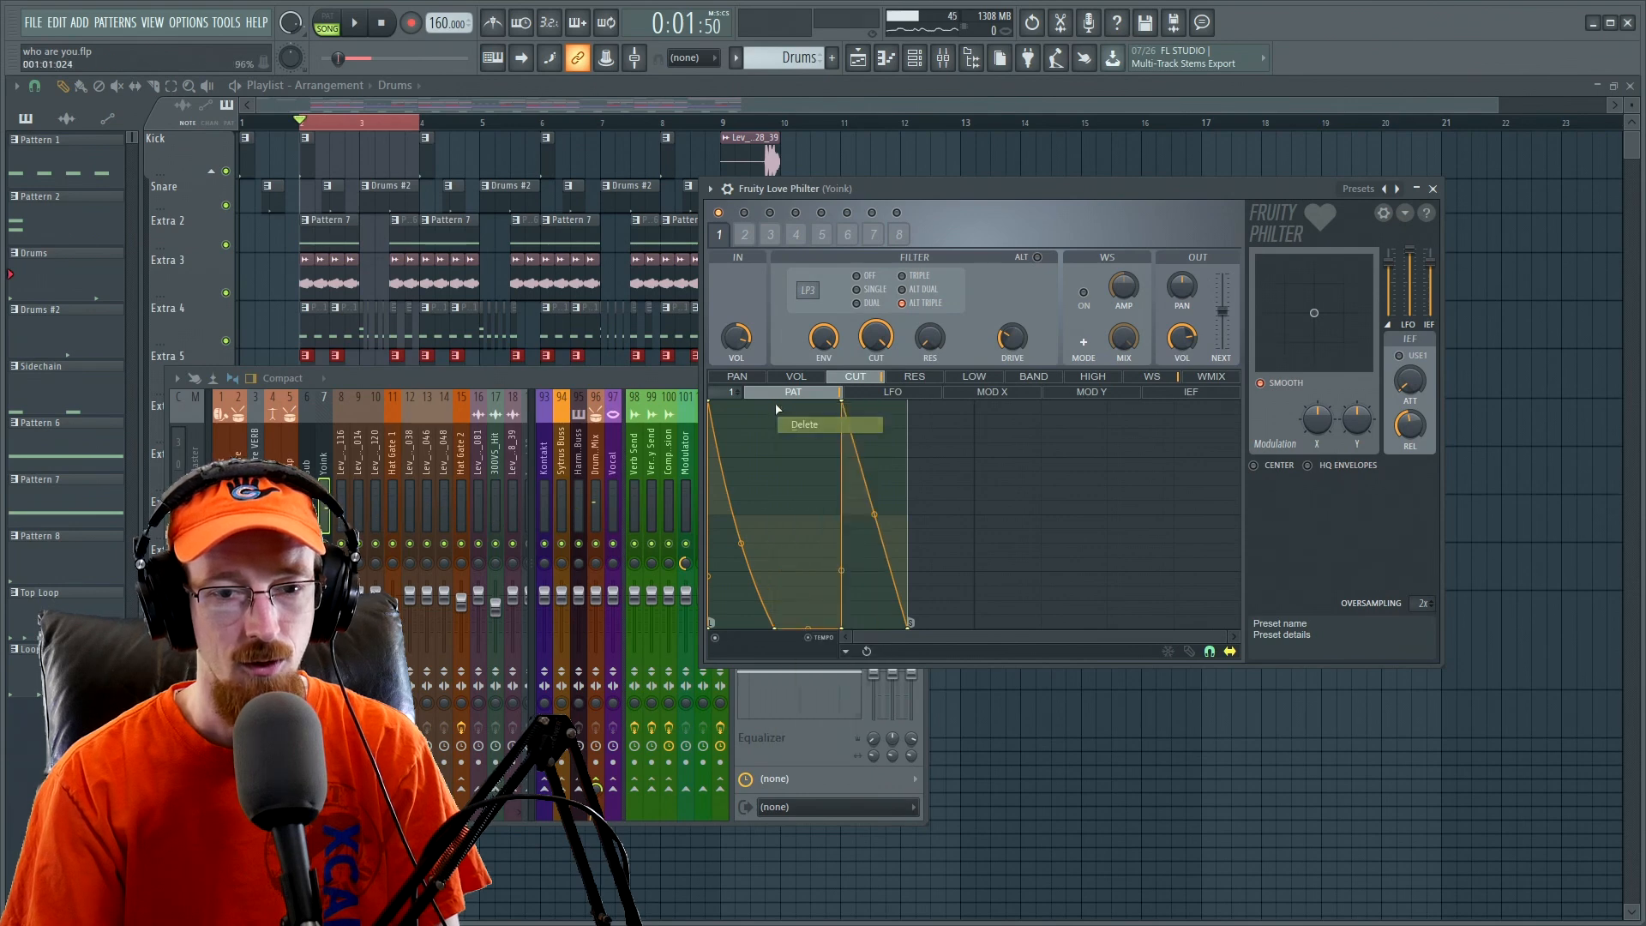
{"action": "right_click", "coordinate": [842, 627]}
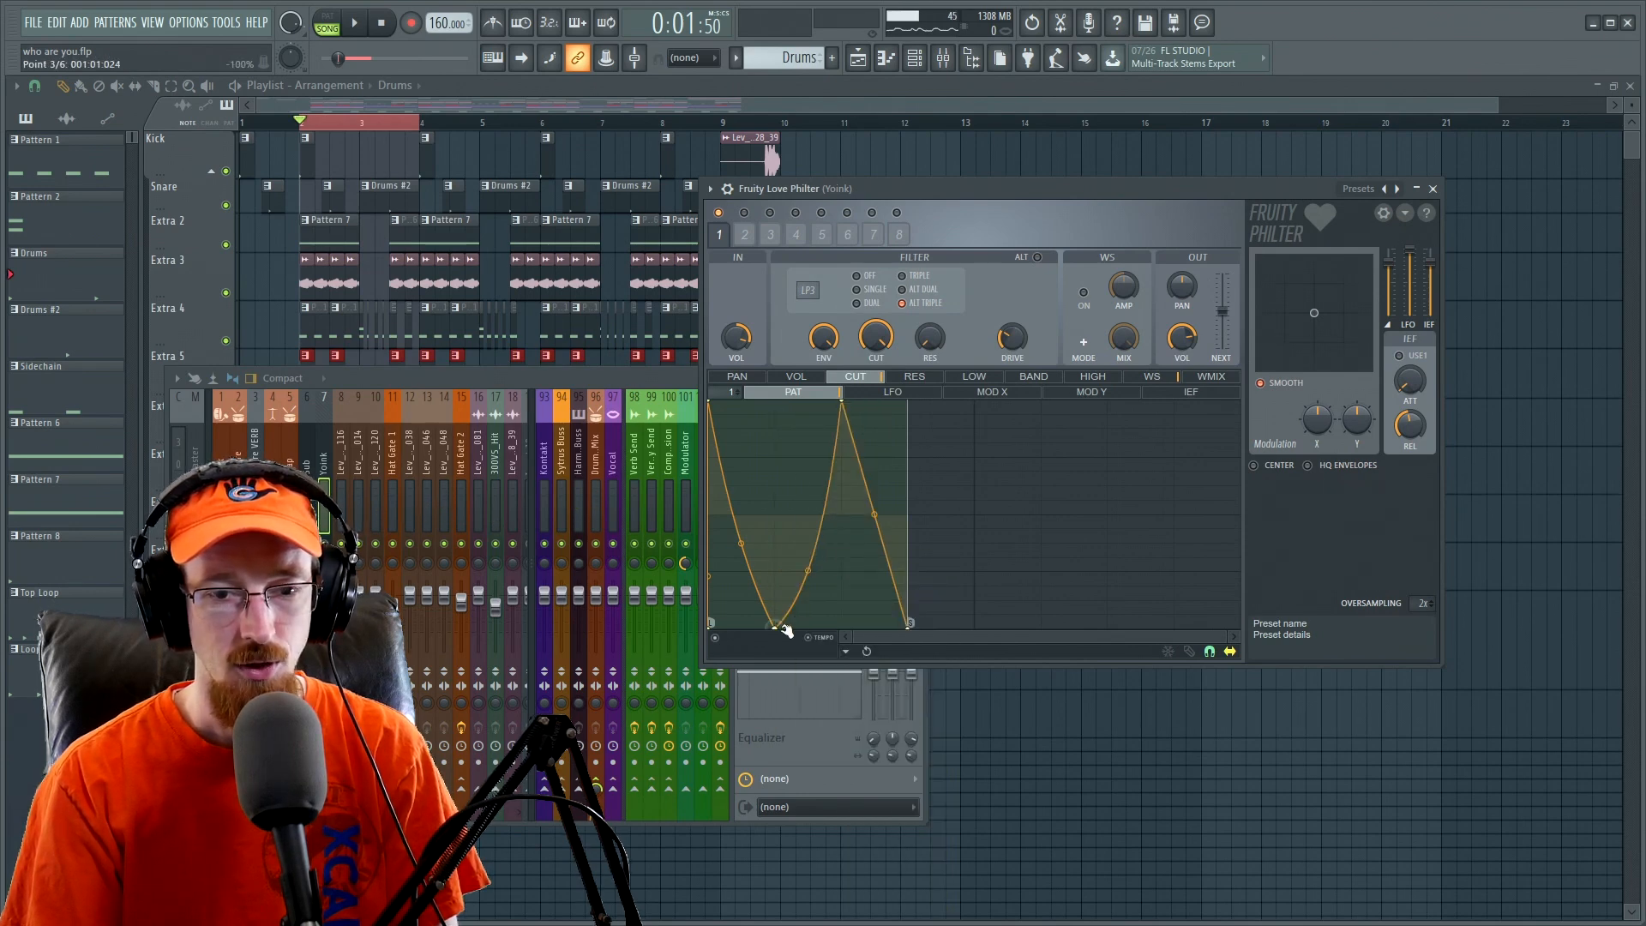
{"action": "left_click_drag", "start_coordinate": [849, 408], "coordinate": [782, 407]}
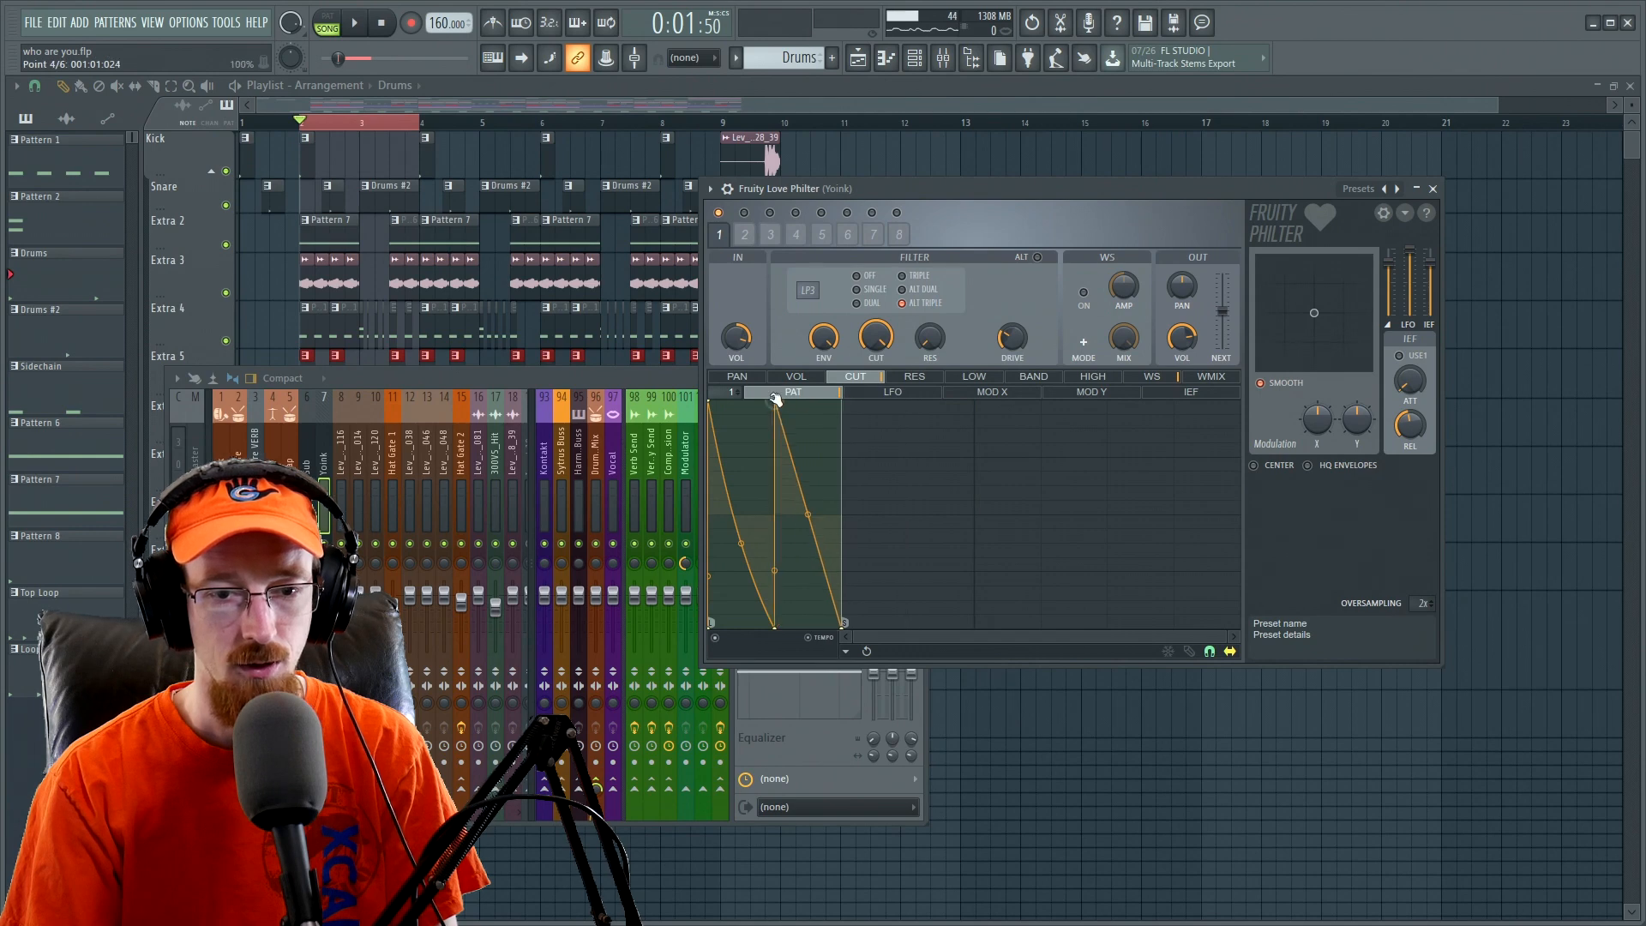
- Audition the two-ramp cutoff envelope with the envelope amount raised to 100%, stop playback, and reset the amount to 0%
{"action": "key", "text": "space"}
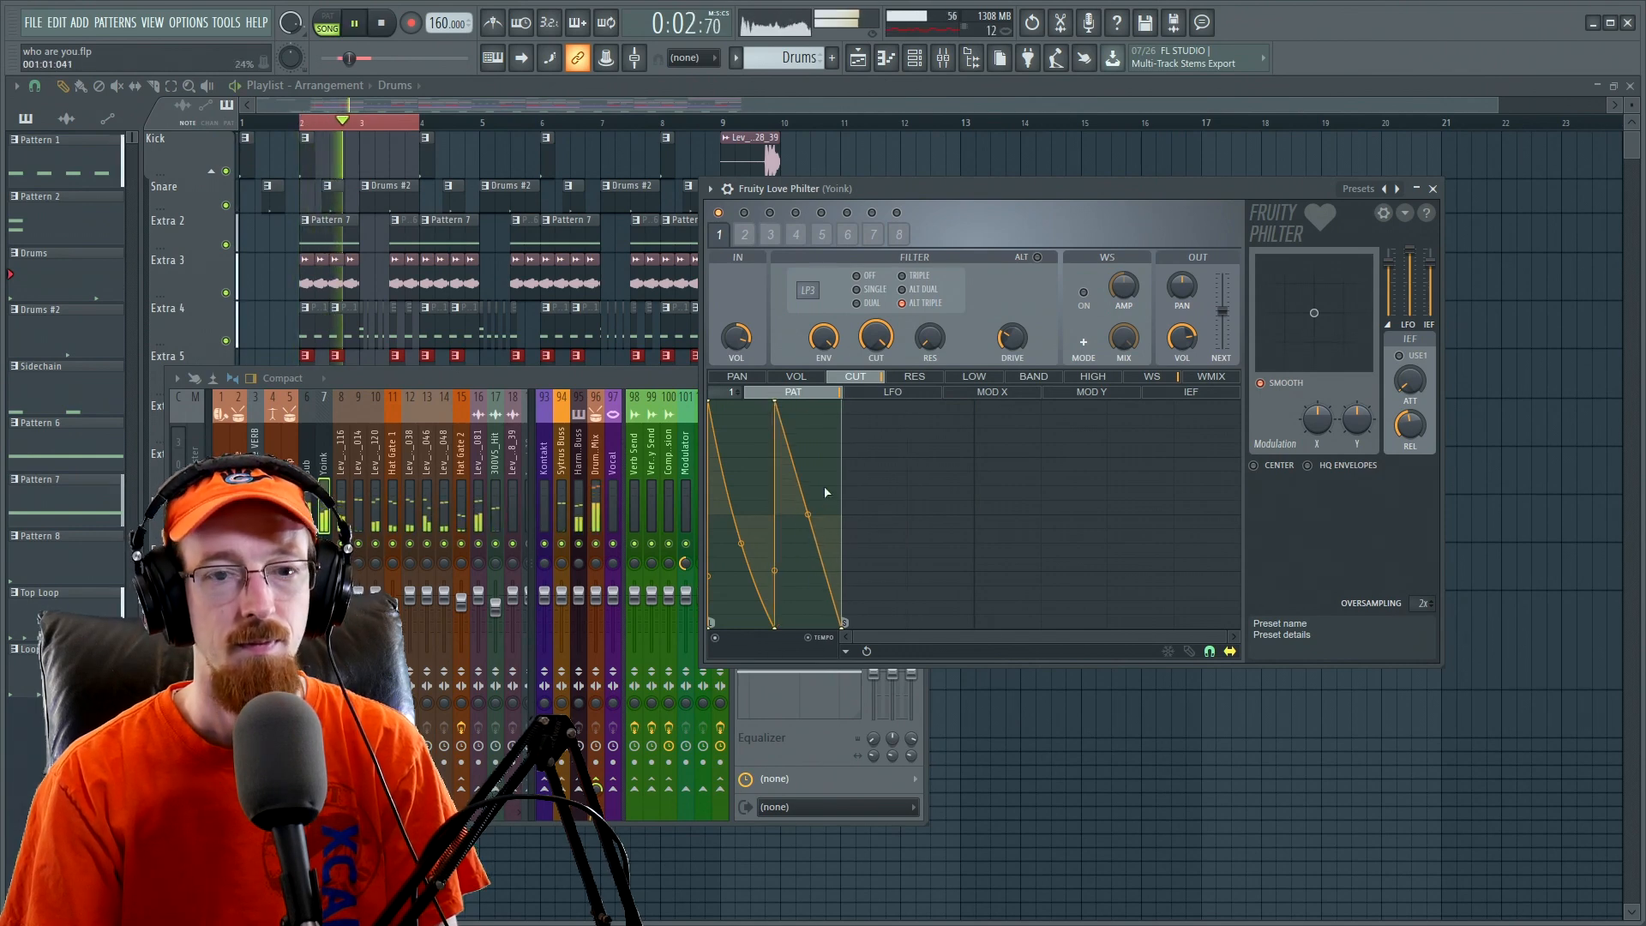
{"action": "key", "text": "space"}
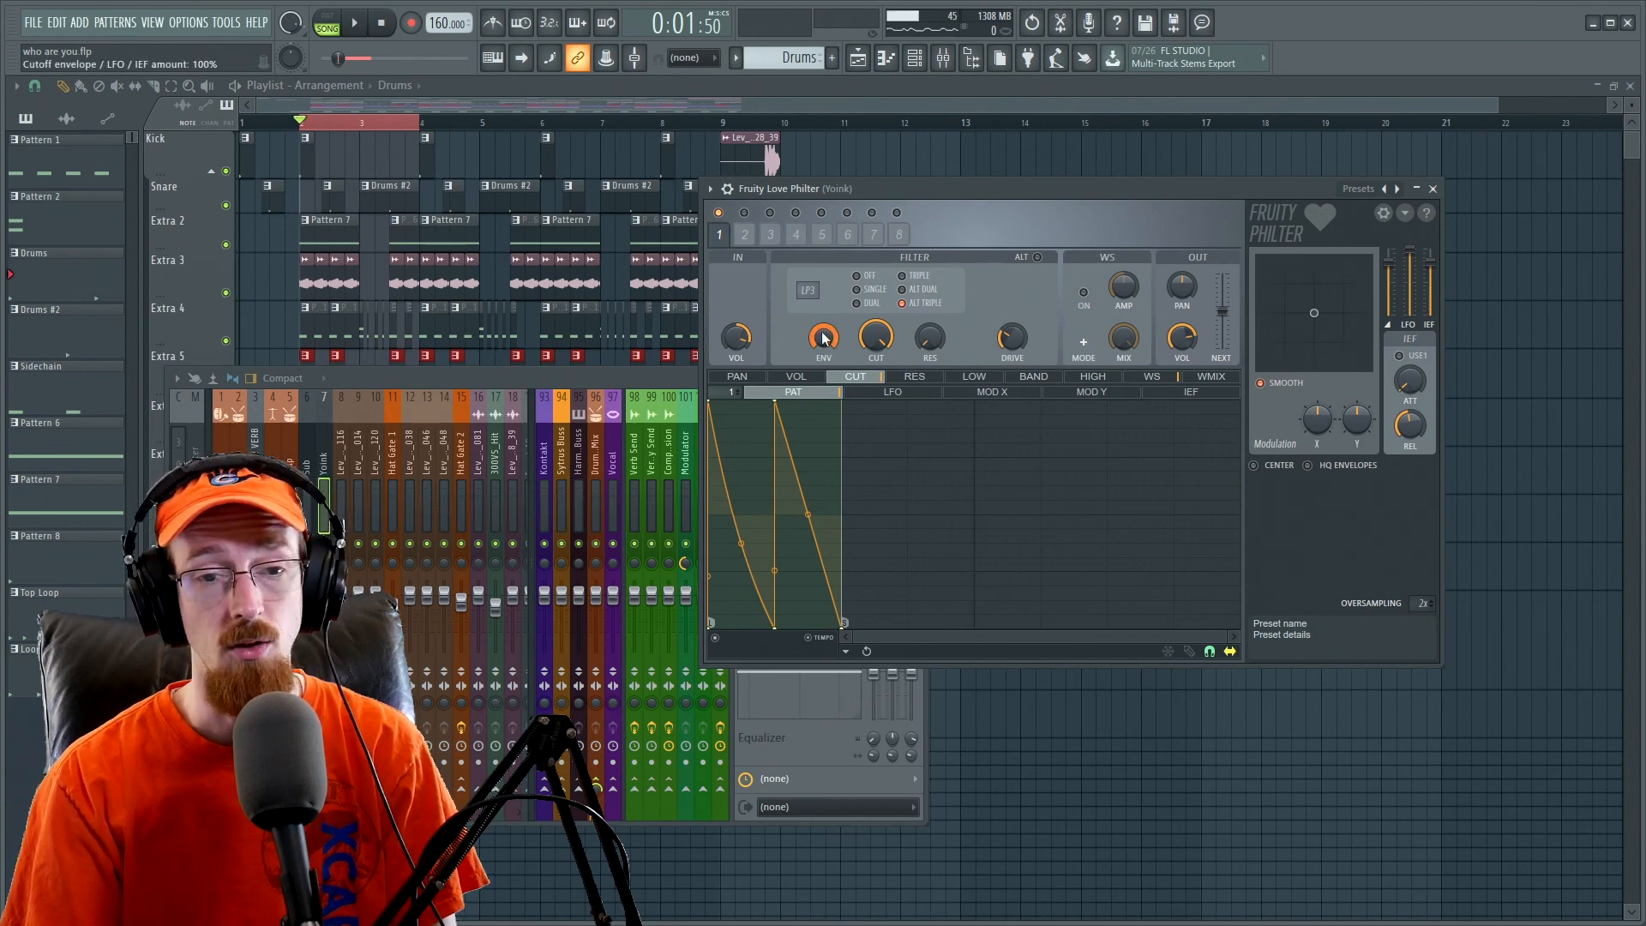
{"action": "key", "text": "space"}
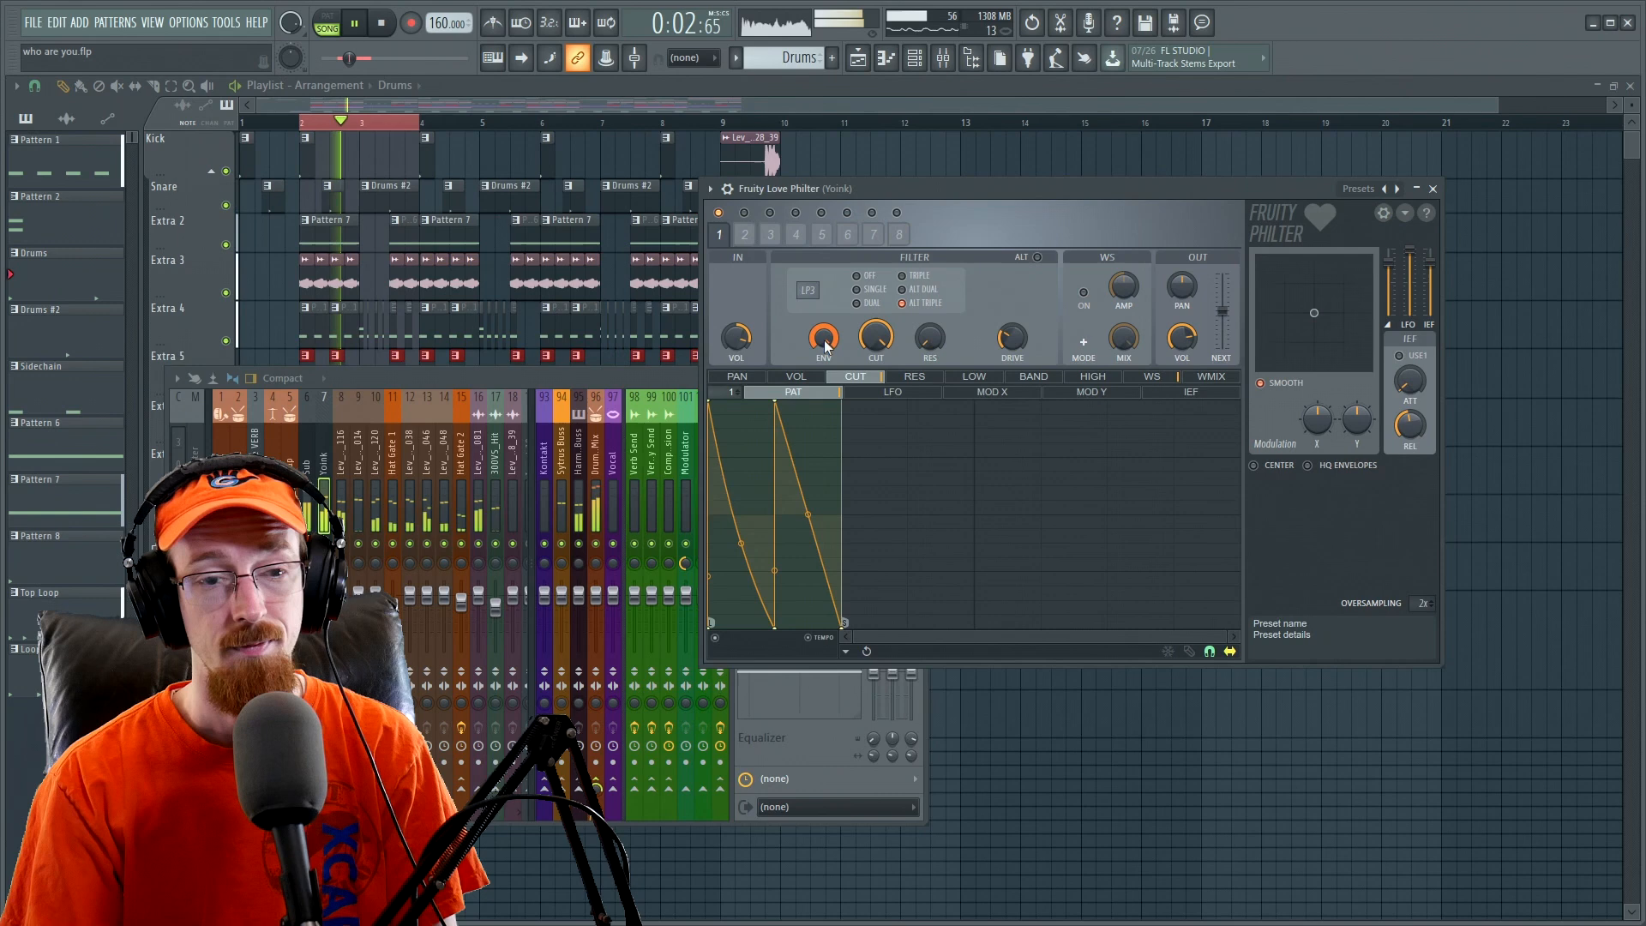
{"action": "key", "text": "space"}
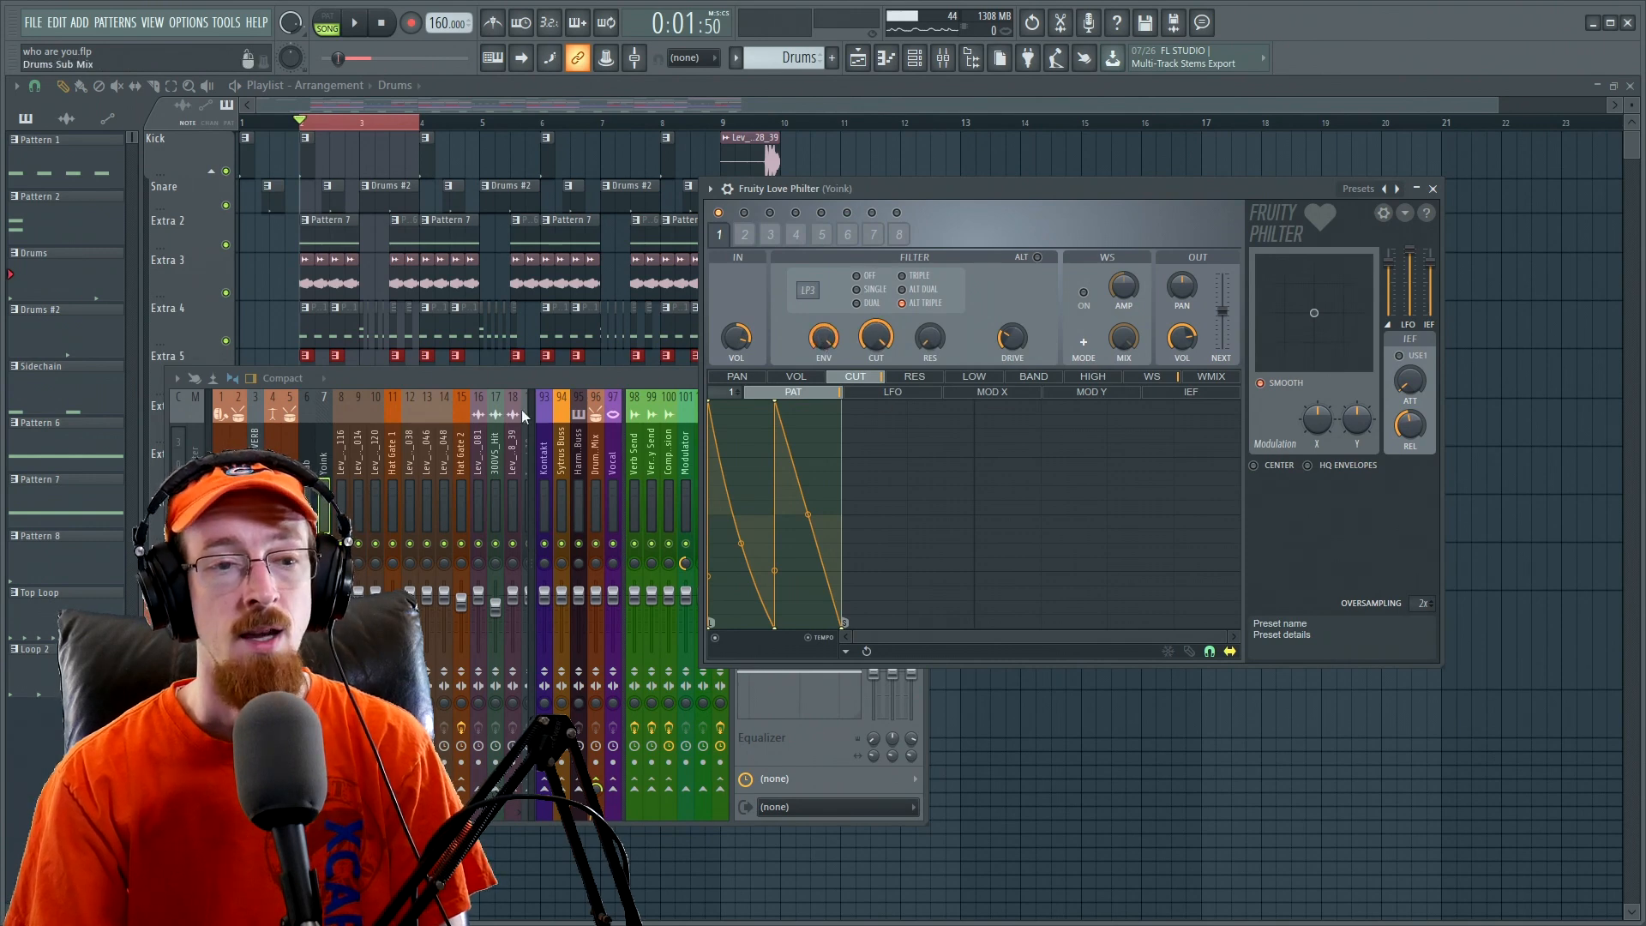
{"action": "left_click_drag", "start_coordinate": [822, 339], "coordinate": [822, 403]}
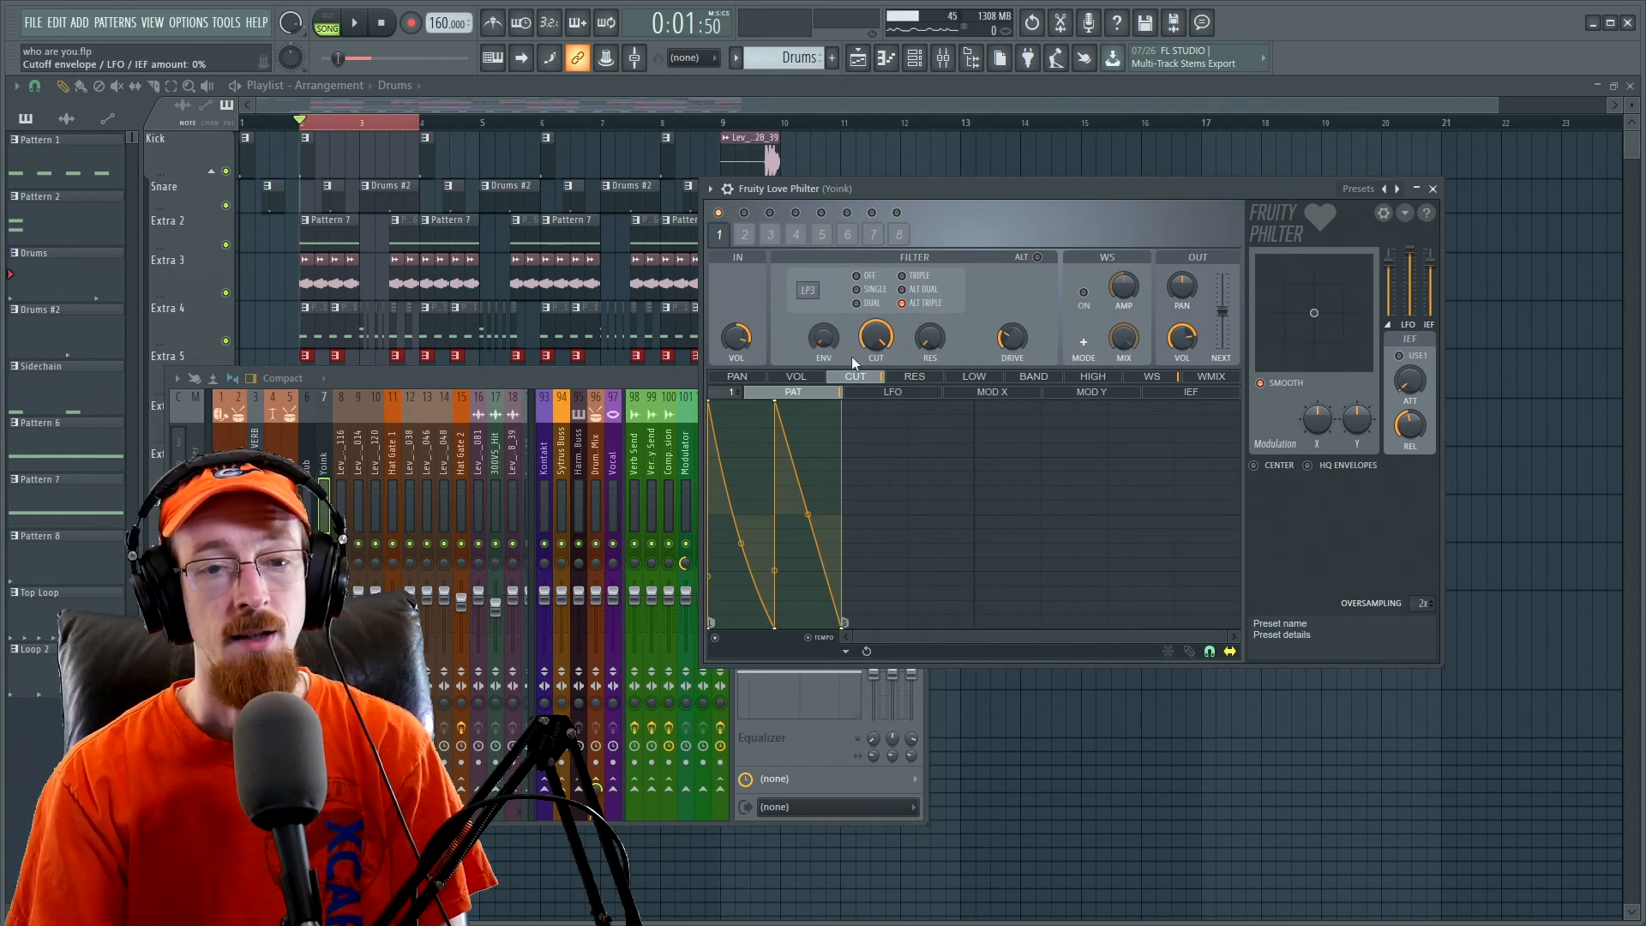
- Disable the pattern envelope for the filter cutoff and enable the one for volume
{"action": "left_click", "coordinate": [802, 382]}
{"action": "left_click", "coordinate": [857, 382]}
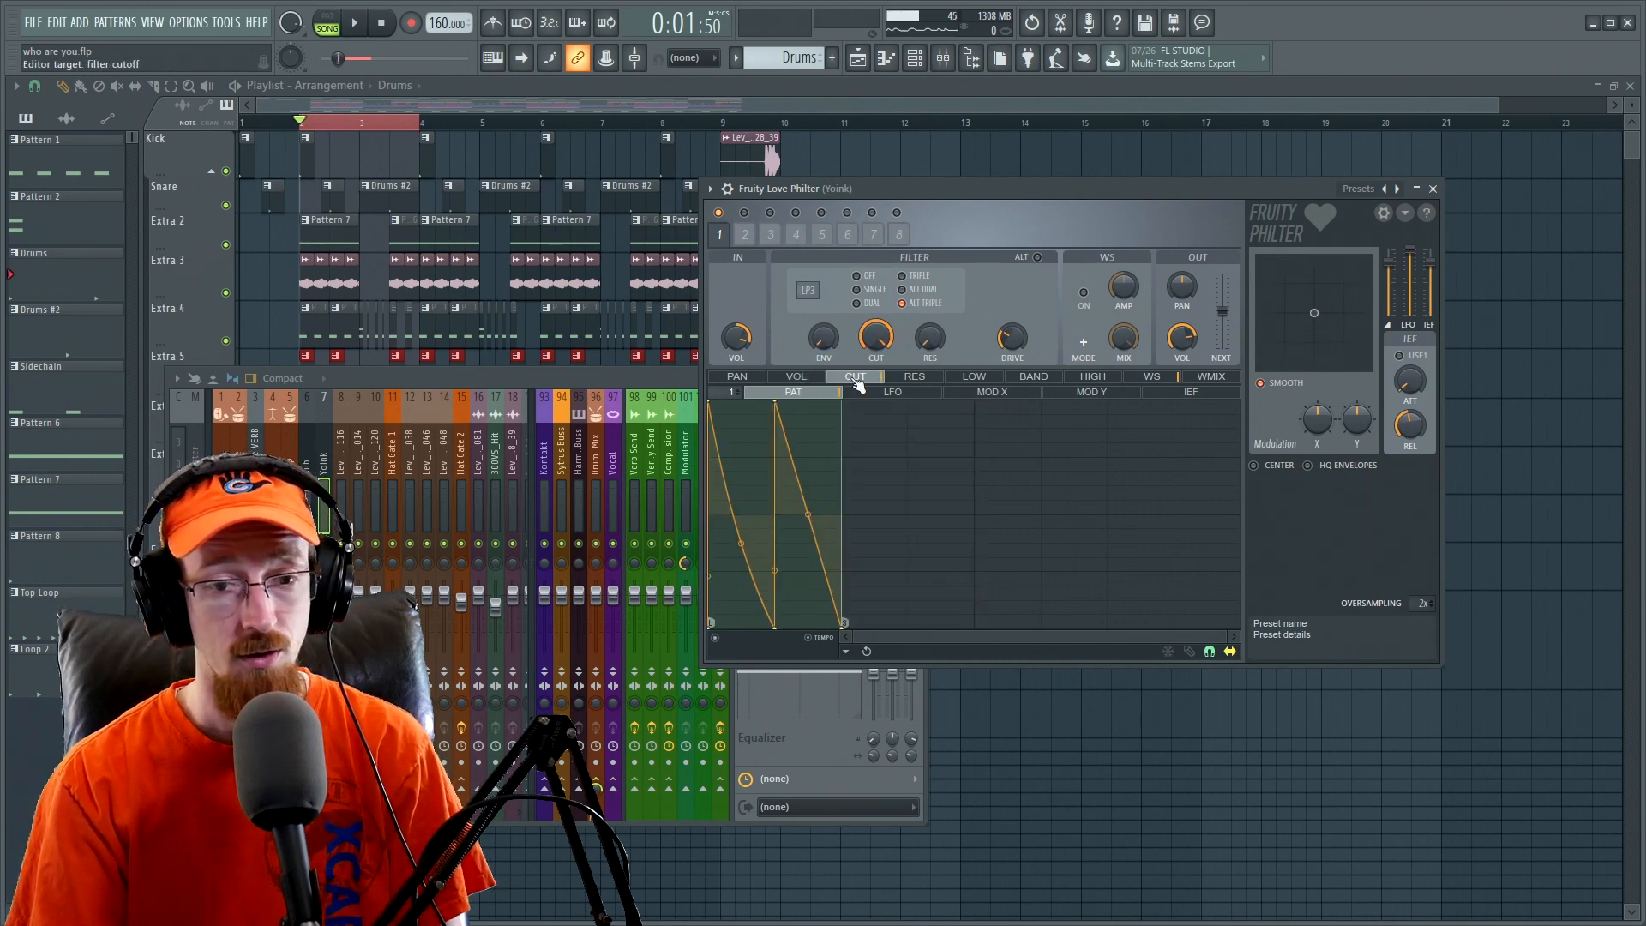
{"action": "left_click", "coordinate": [806, 381]}
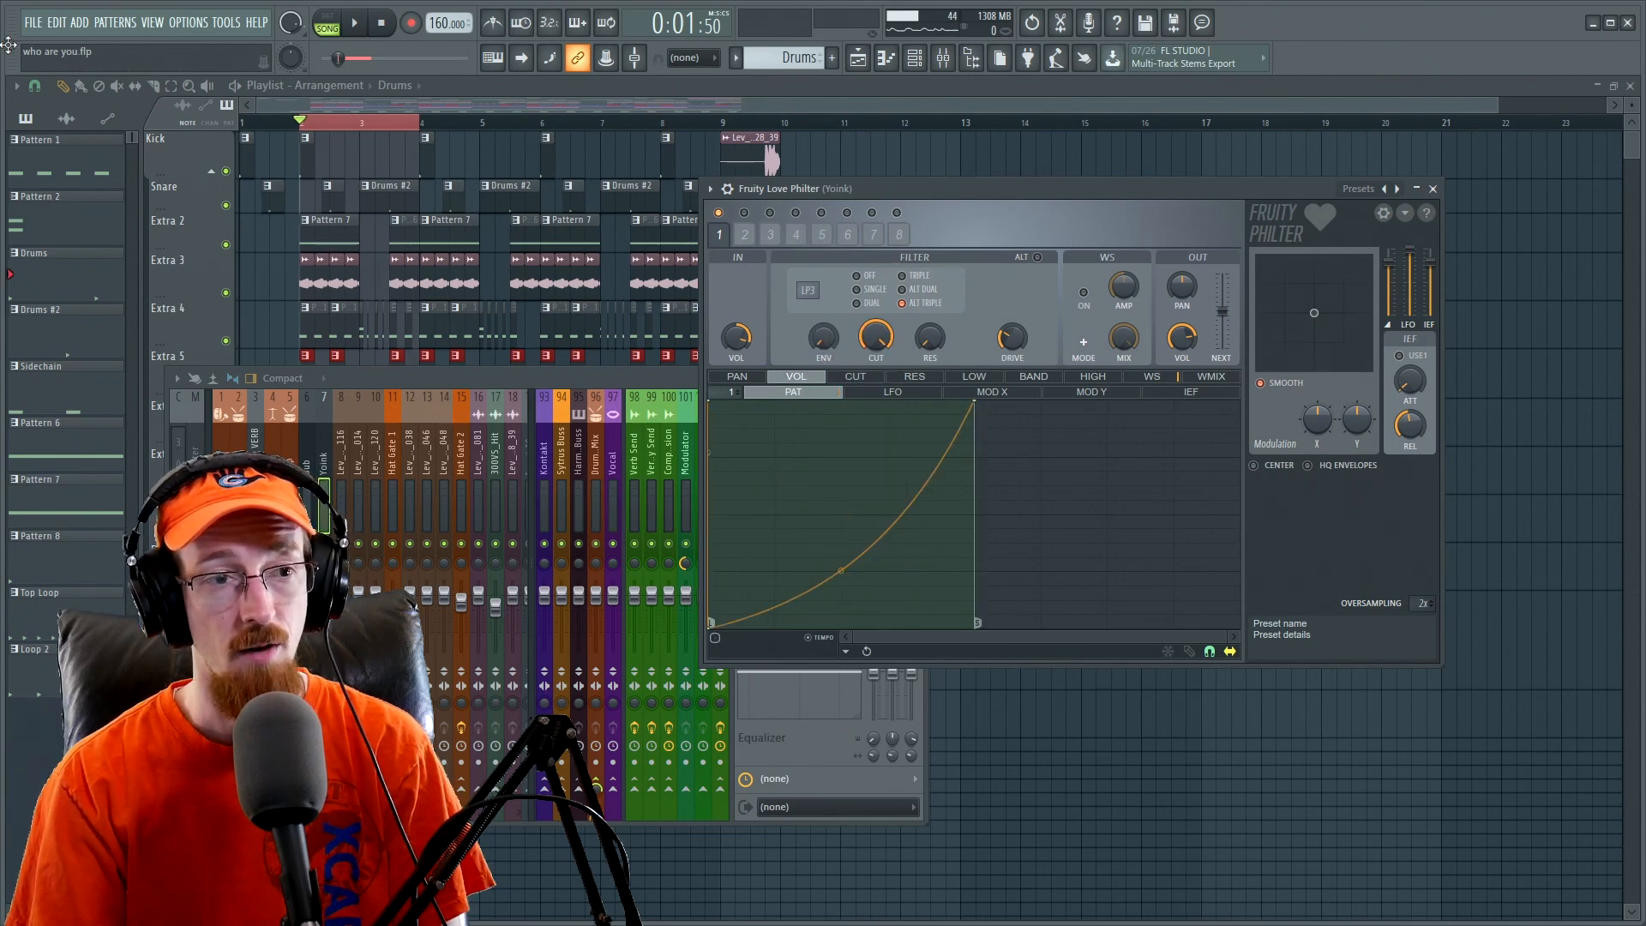
{"action": "left_click", "coordinate": [857, 377]}
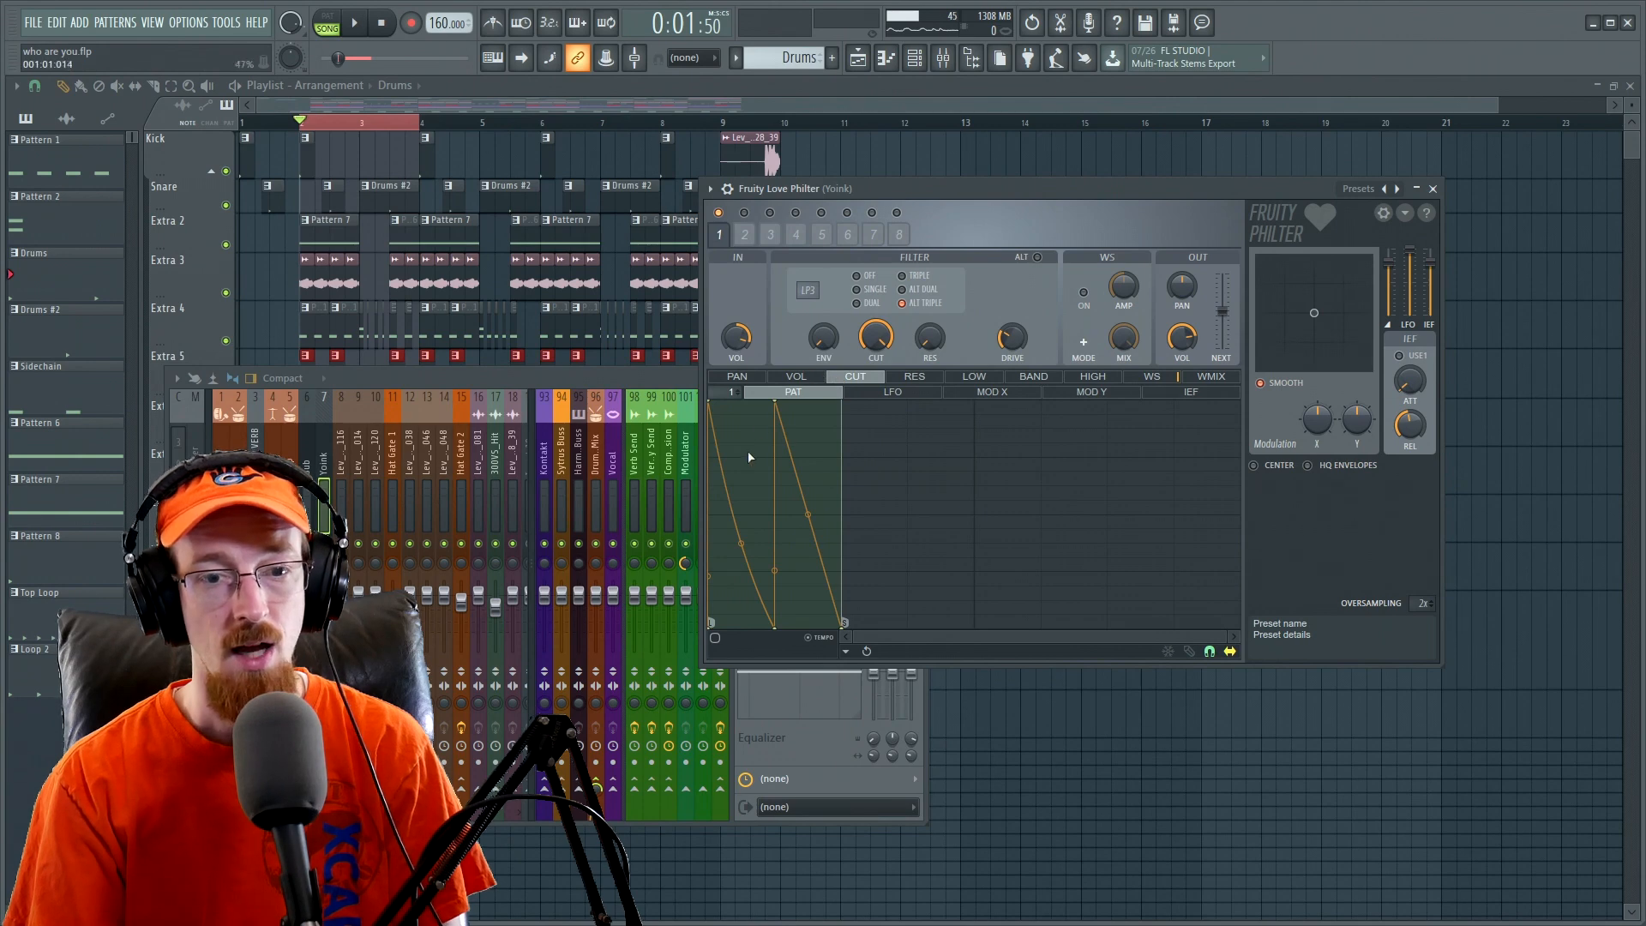
{"action": "left_click", "coordinate": [795, 378]}
{"action": "left_click", "coordinate": [716, 636]}
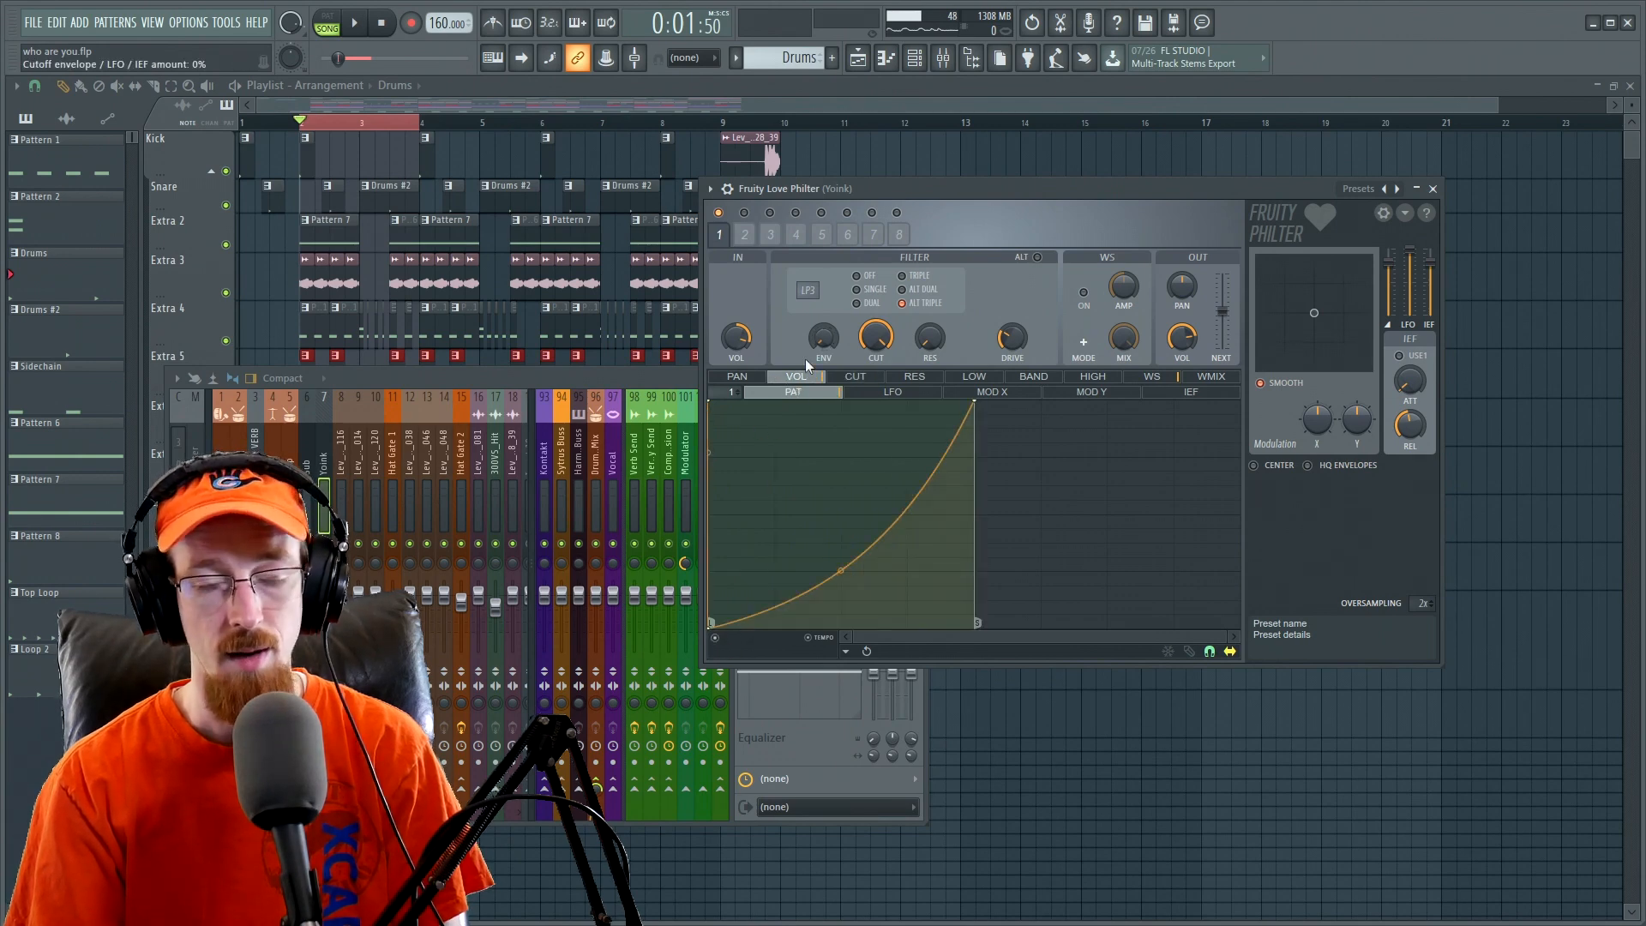
- Audition the volume pattern envelope while sweeping the cutoff envelope amount up and back to 0%, ending with playback stopped
{"action": "key", "text": "space"}
{"action": "left_click_drag", "start_coordinate": [826, 343], "coordinate": [825, 240]}
{"action": "left_click_drag", "start_coordinate": [825, 343], "coordinate": [825, 446]}
{"action": "key", "text": "space"}
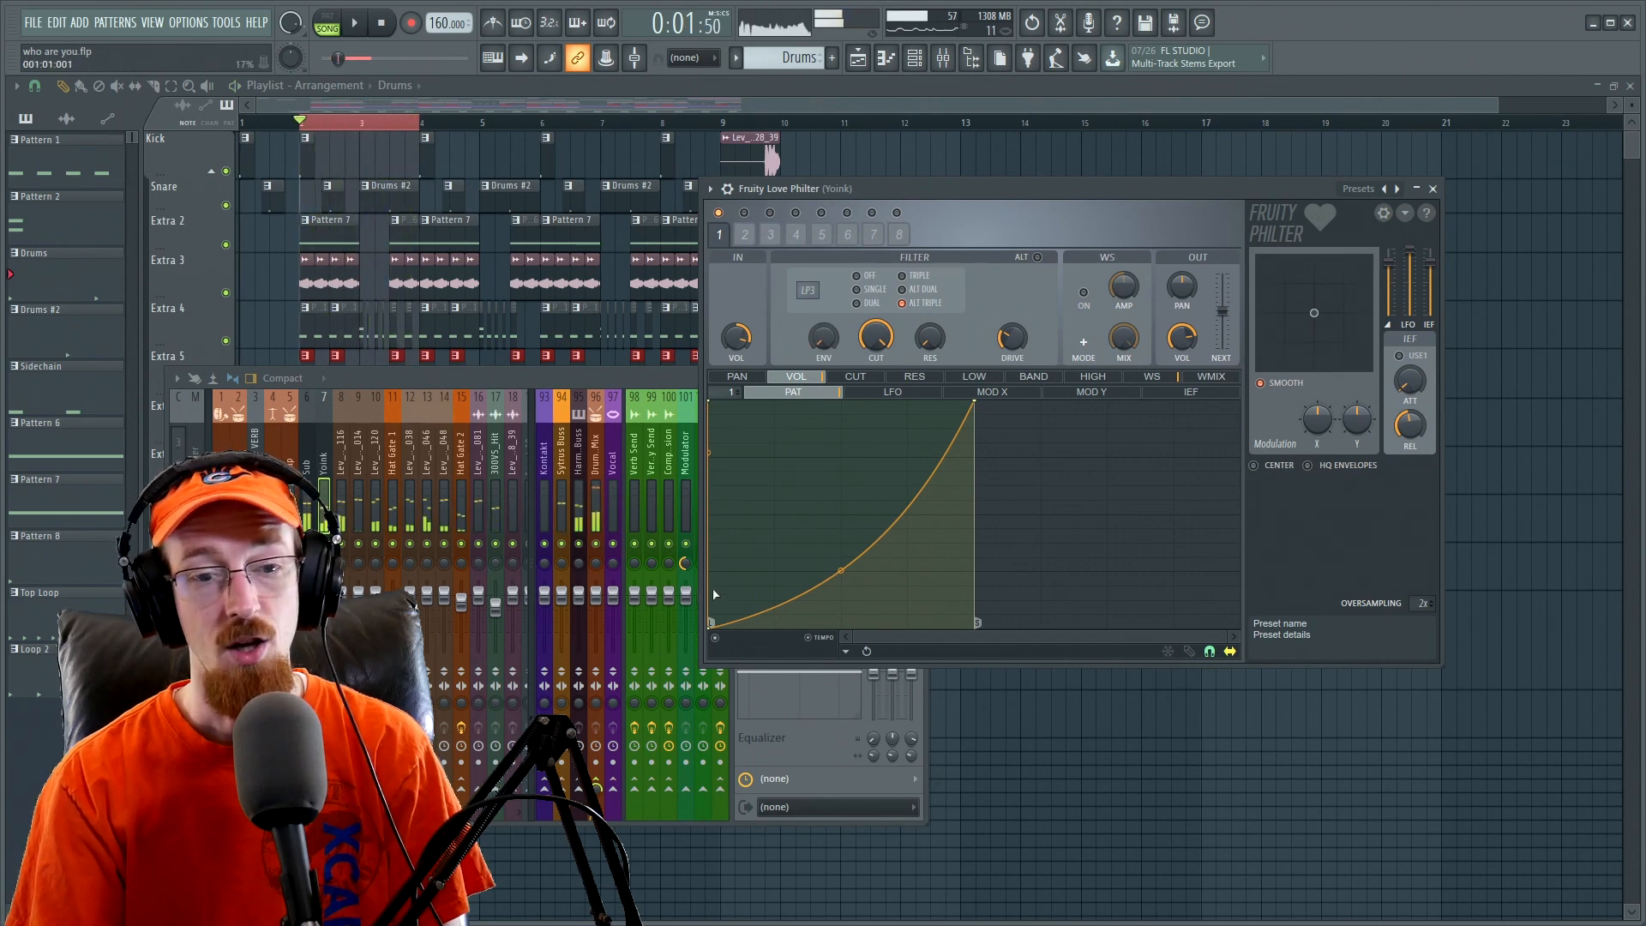
- Examine the point options of the volume pattern envelope for its loop start and sustain/loop end settings
{"action": "right_click", "coordinate": [978, 403]}
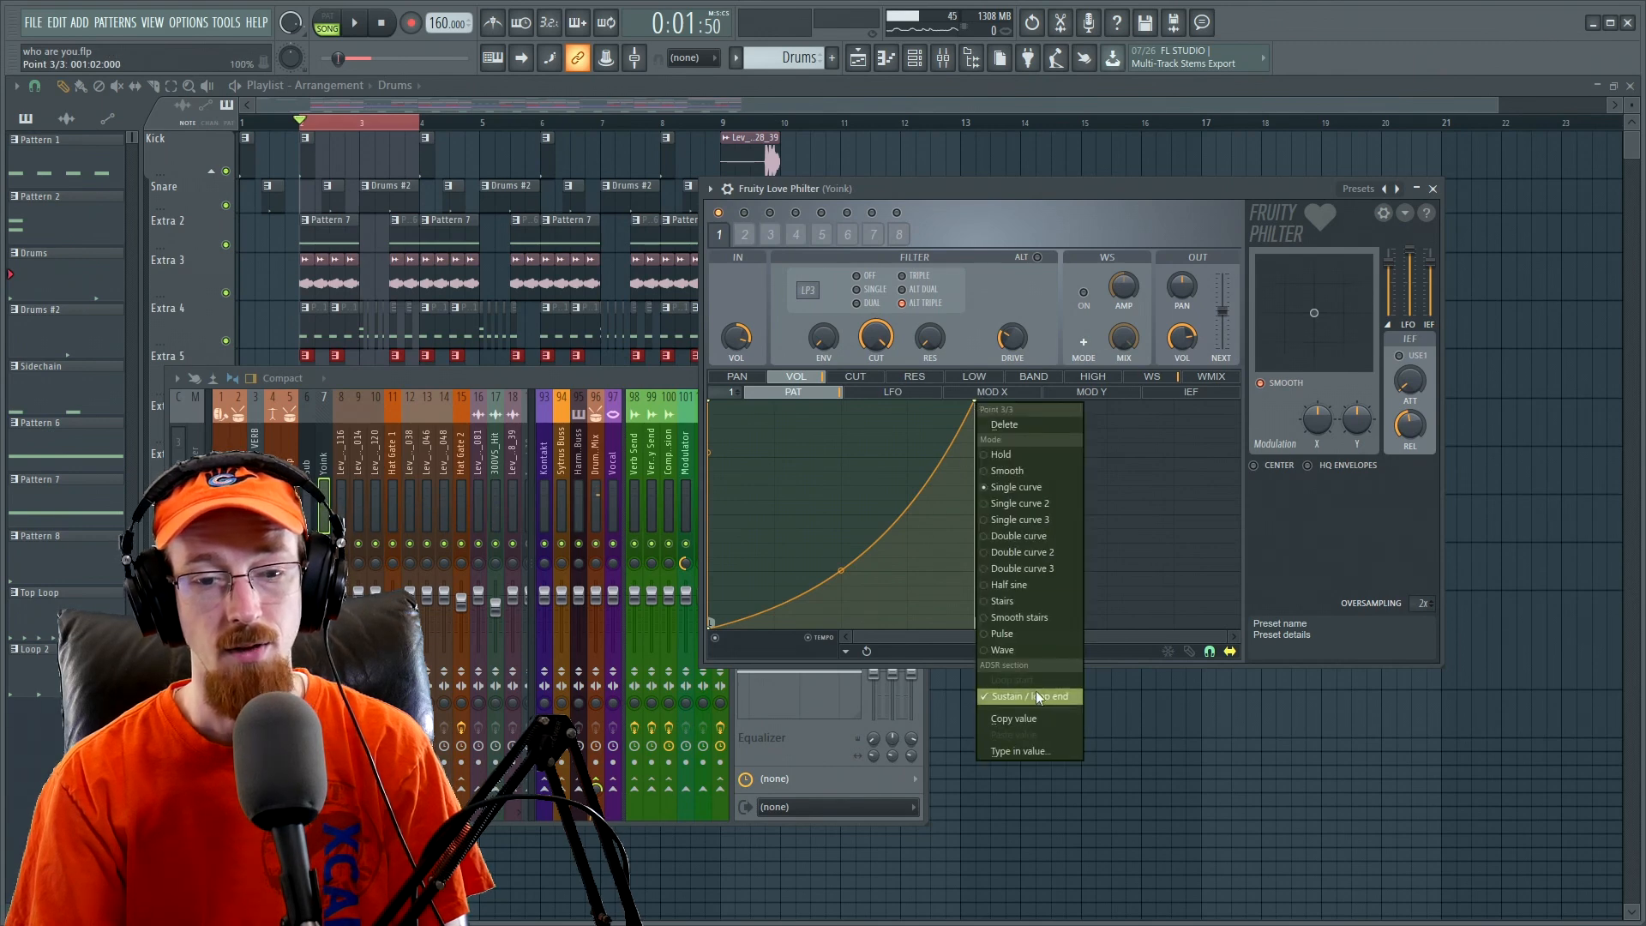
{"action": "left_click", "coordinate": [712, 625]}
{"action": "right_click", "coordinate": [711, 625]}
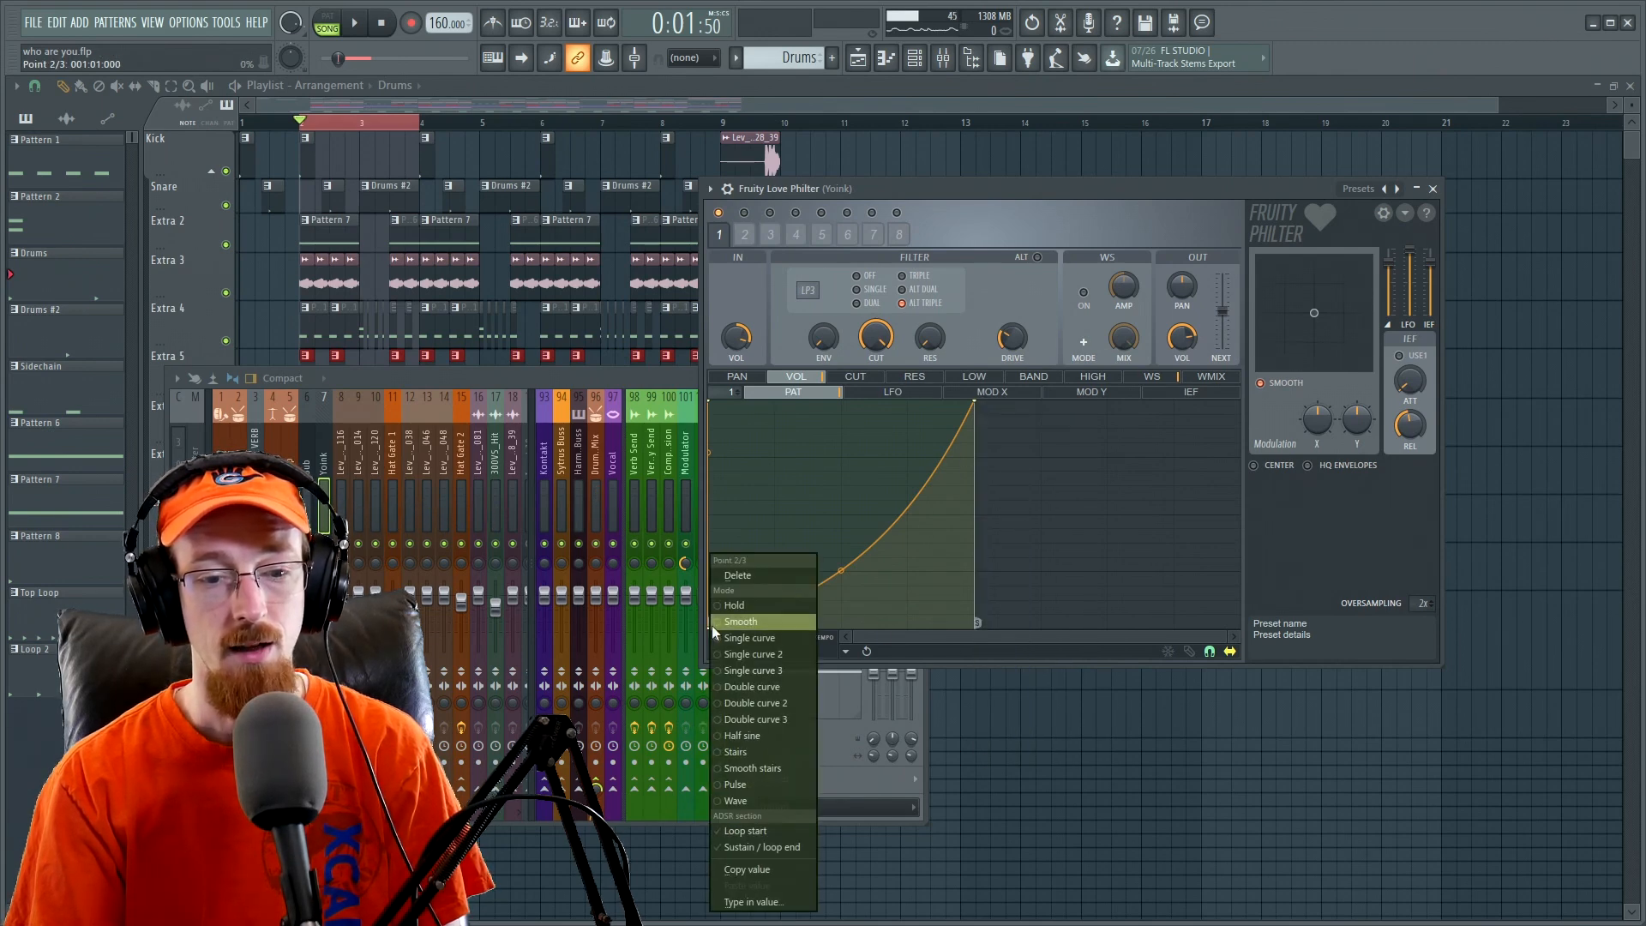
{"action": "right_click", "coordinate": [708, 403]}
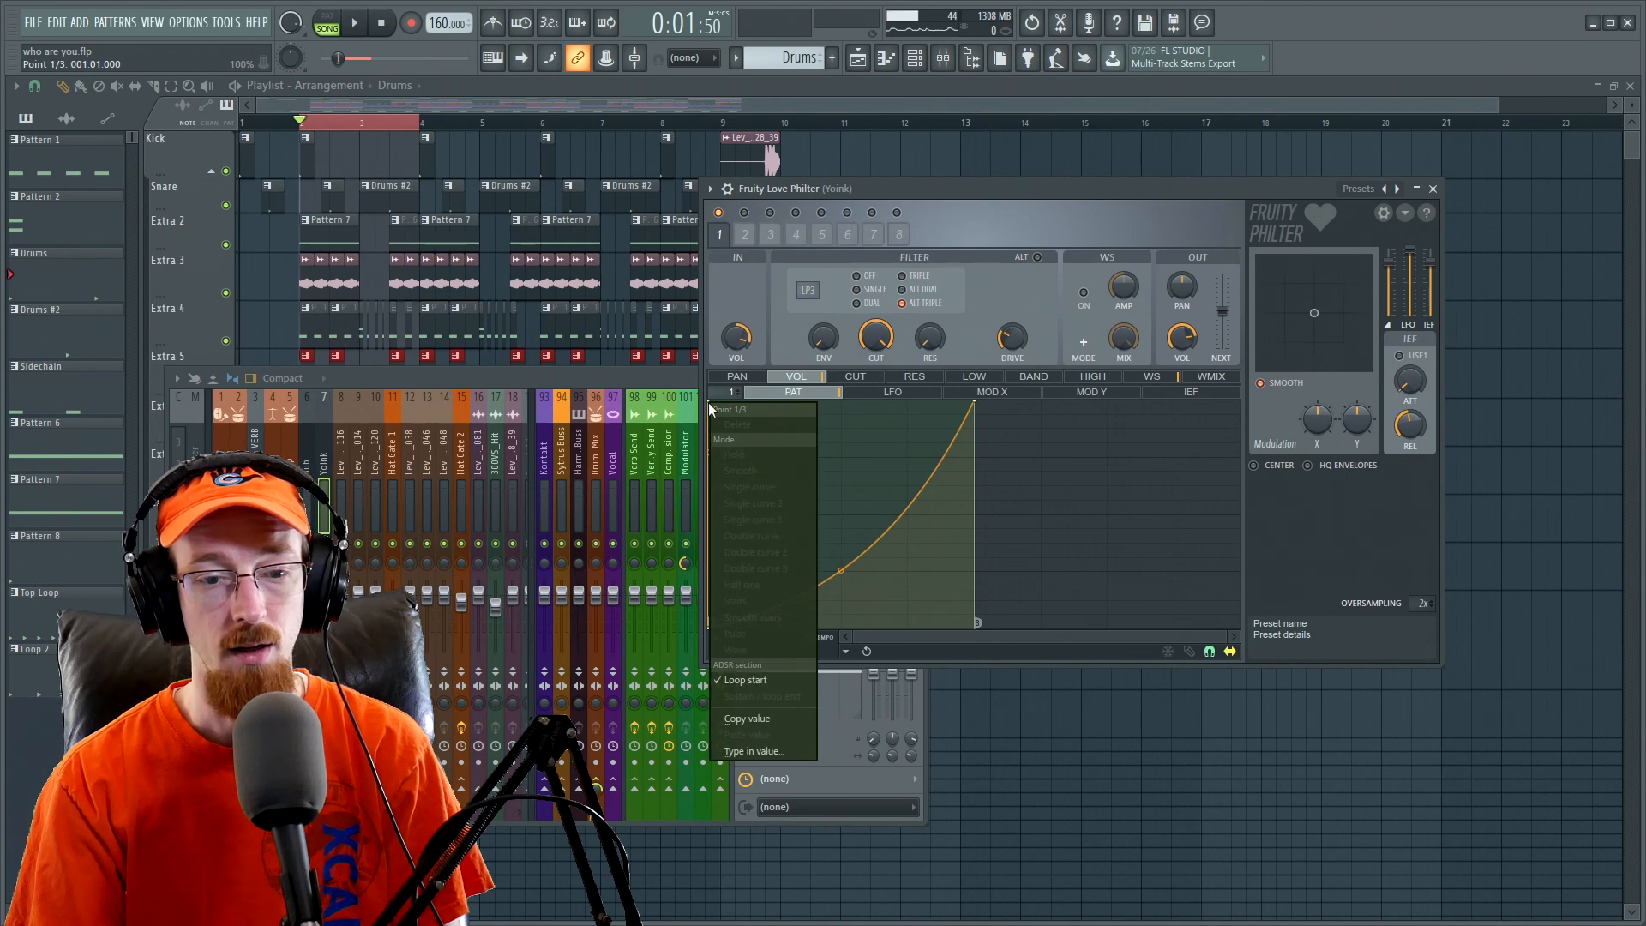
{"action": "left_click", "coordinate": [844, 538]}
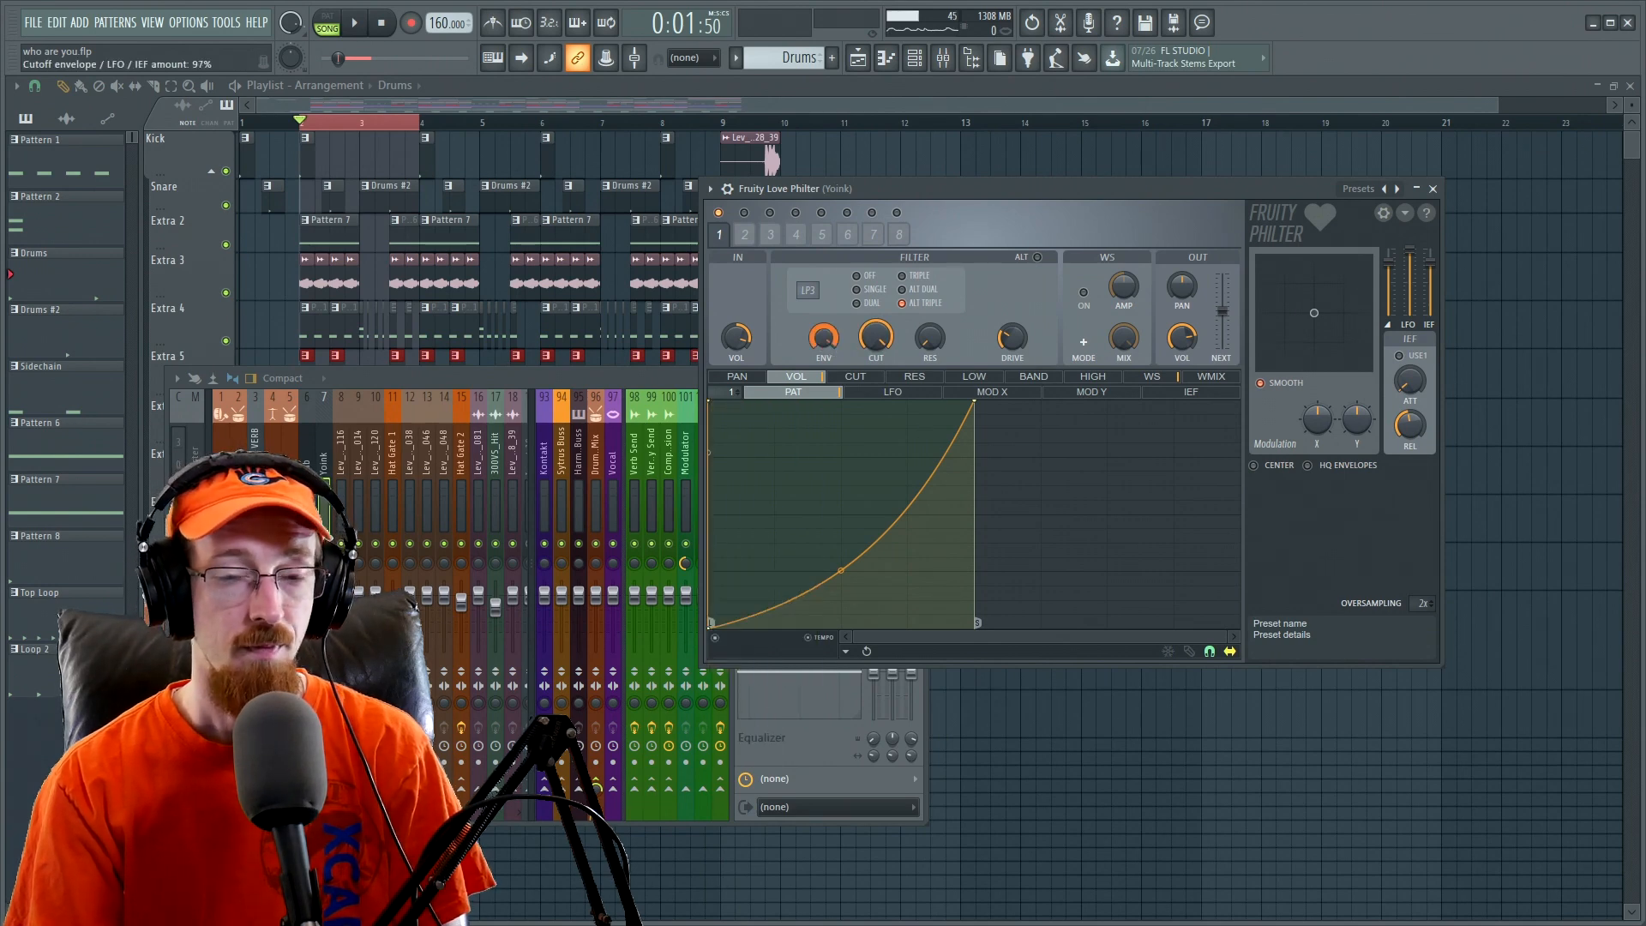
{"action": "left_click", "coordinate": [894, 401]}
{"action": "left_click", "coordinate": [815, 377]}
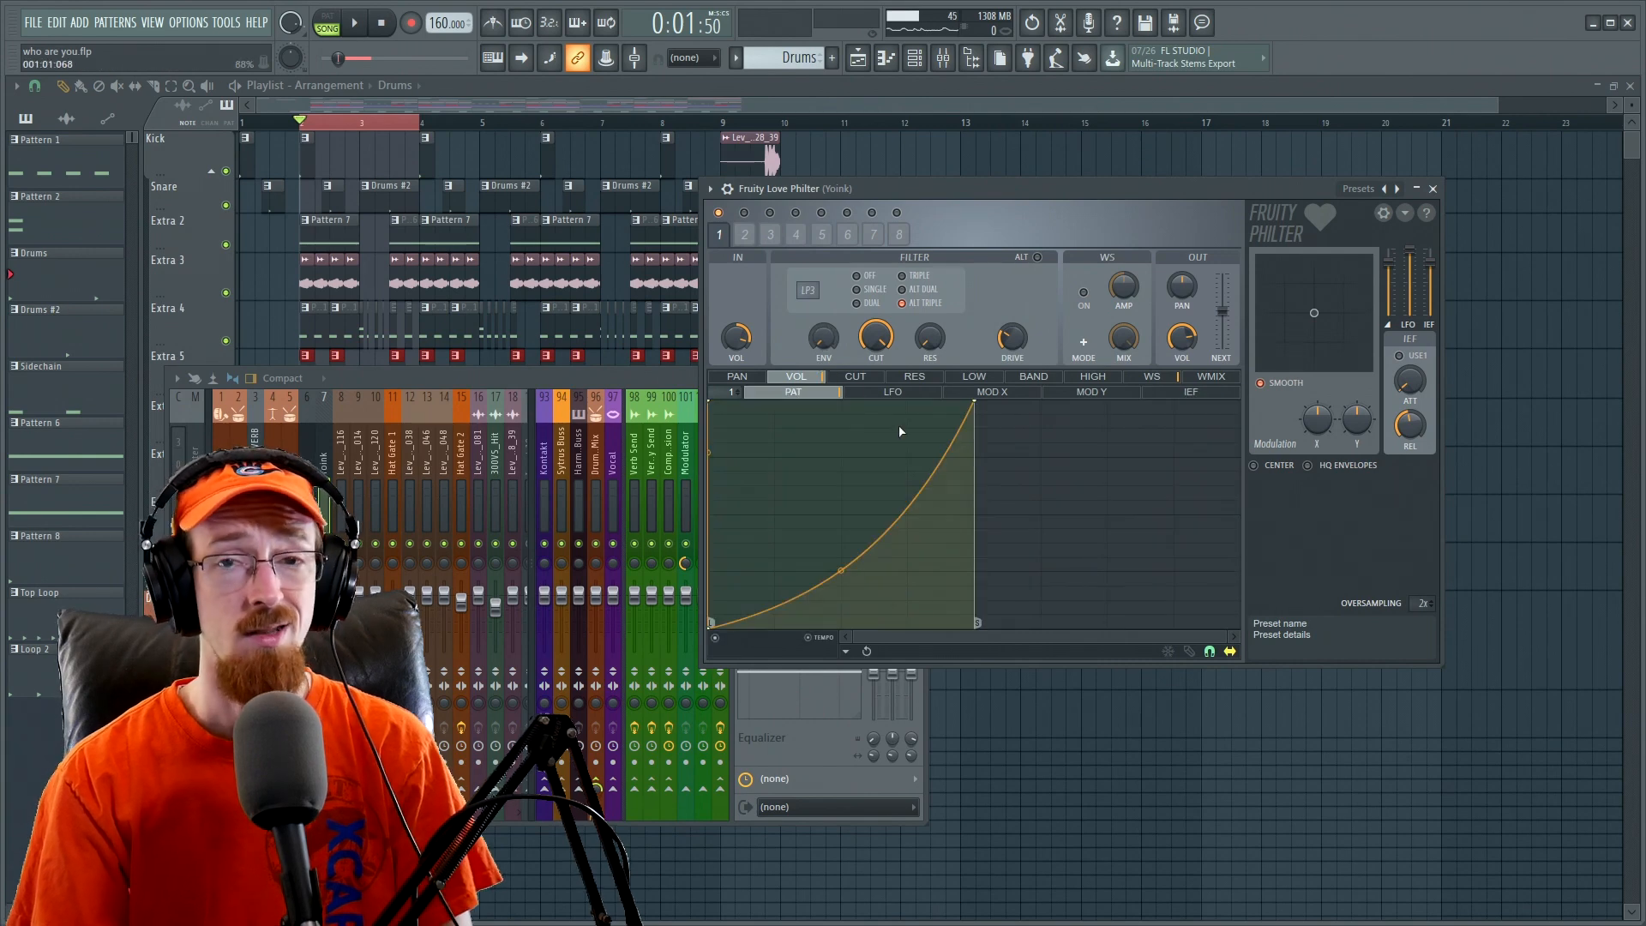